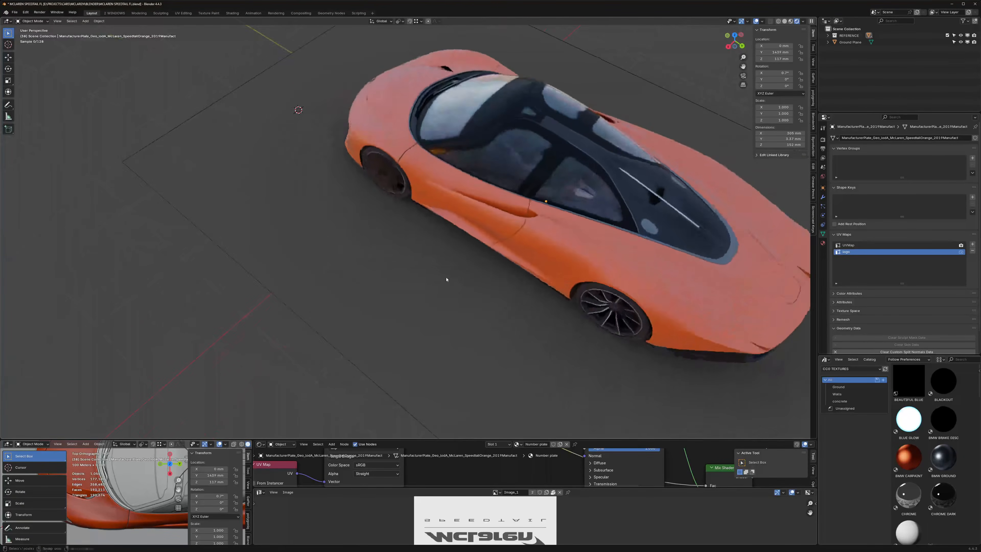
Step: Examine the car's perforated rear grille and roof details up close in the rendered view, then the whole car from the side
middle_click_drag(622, 208, 456, 211, "shift")
scroll(456, 213, "up", 3)
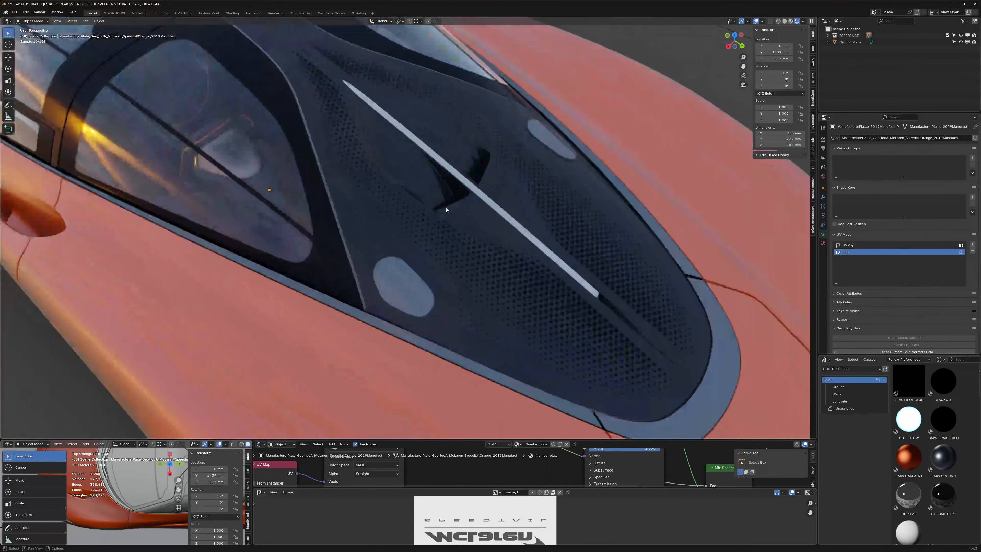
scroll(447, 210, "down", 4)
scroll(447, 210, "up", 3)
middle_click_drag(446, 210, 487, 201)
scroll(492, 191, "up", 2)
scroll(487, 200, "up", 4)
scroll(487, 200, "down", 4)
mouse_move(413, 263)
middle_mouse_down()
mouse_move(373, 260)
mouse_move(423, 258)
mouse_move(285, 299)
middle_mouse_up()
scroll(373, 260, "up", 2)
scroll(373, 259, "down", 3)
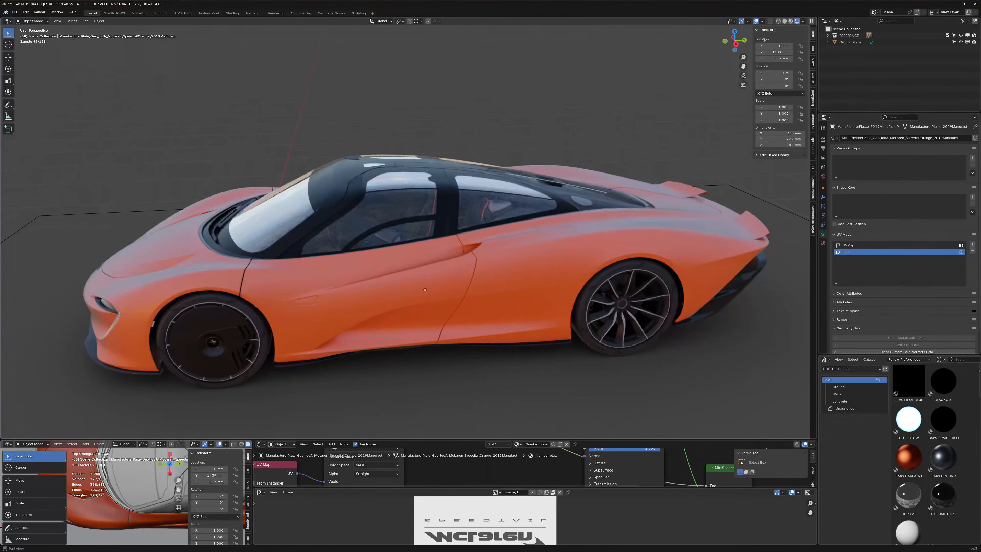
Step: Inspect the rear grille's mesh in Edit Mode with solid shading, then return to Object Mode
left_click(784, 21)
middle_click_drag(623, 160, 618, 183)
middle_click_drag(618, 183, 548, 184, "shift")
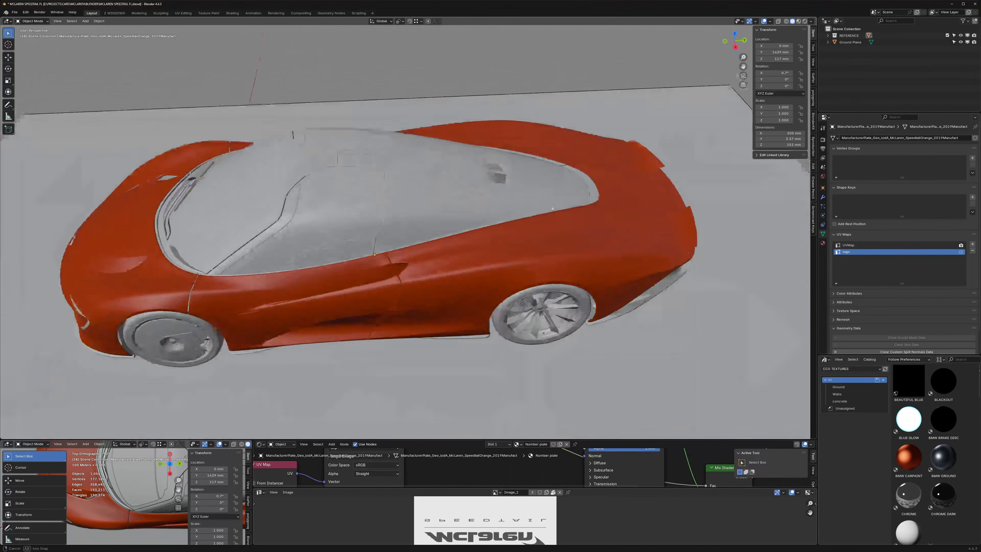
scroll(537, 184, "up", 2)
left_click(533, 184)
key("Tab")
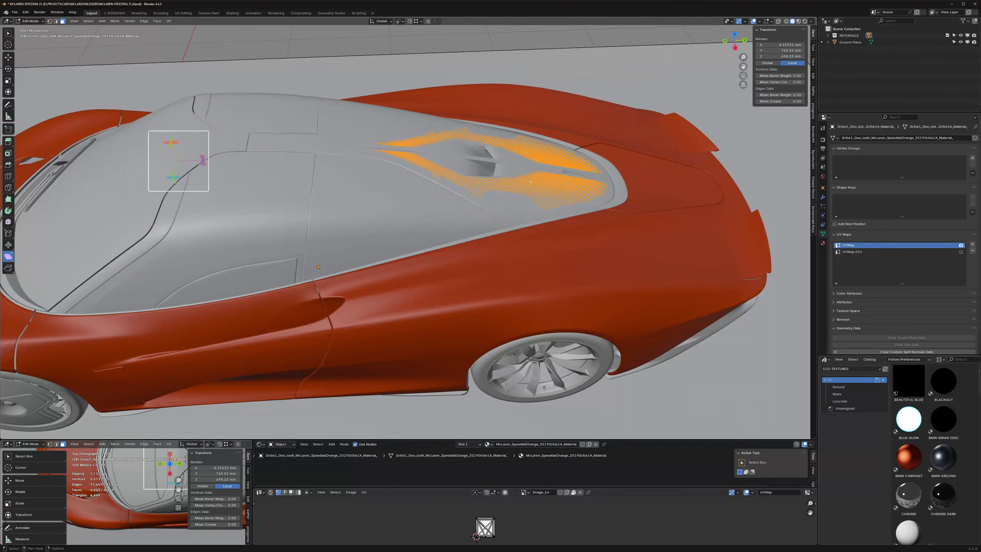
scroll(531, 181, "up", 6)
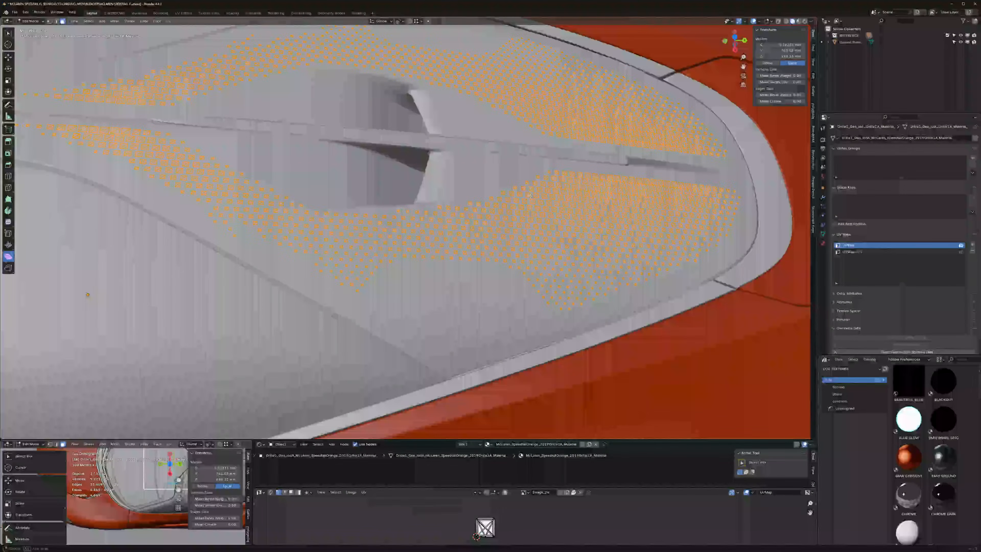
scroll(530, 196, "down", 6)
middle_click_drag(530, 196, 499, 161)
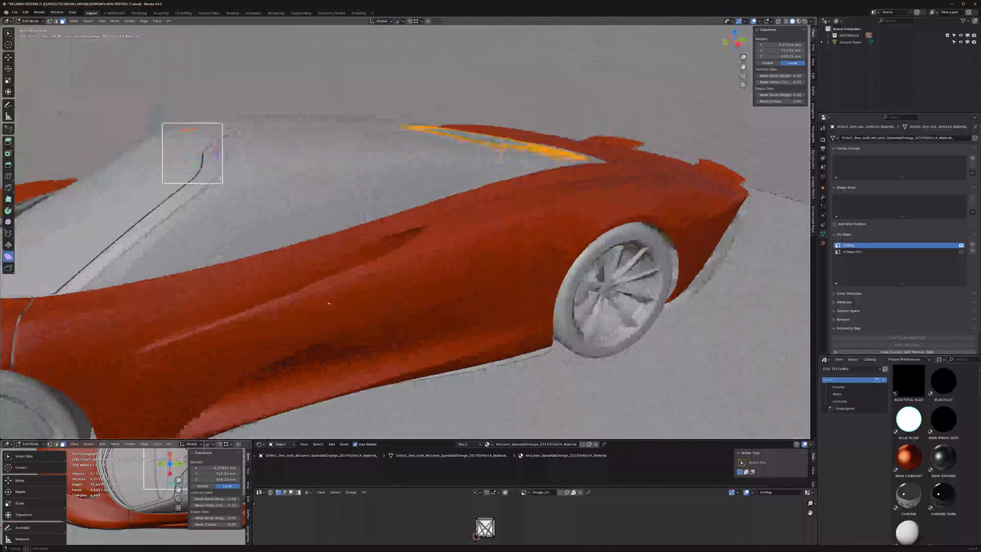
middle_click_drag(365, 216, 340, 258)
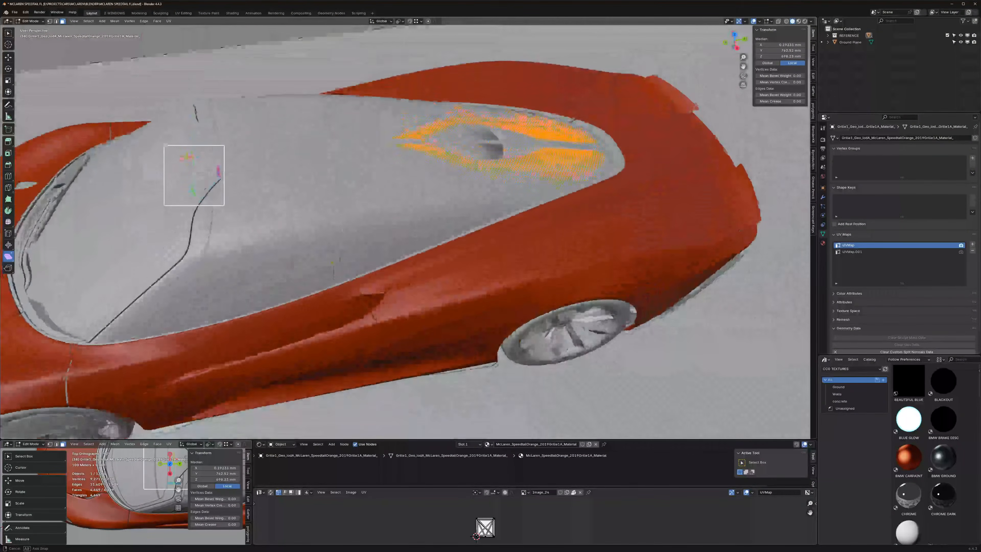
scroll(498, 186, "down", 5)
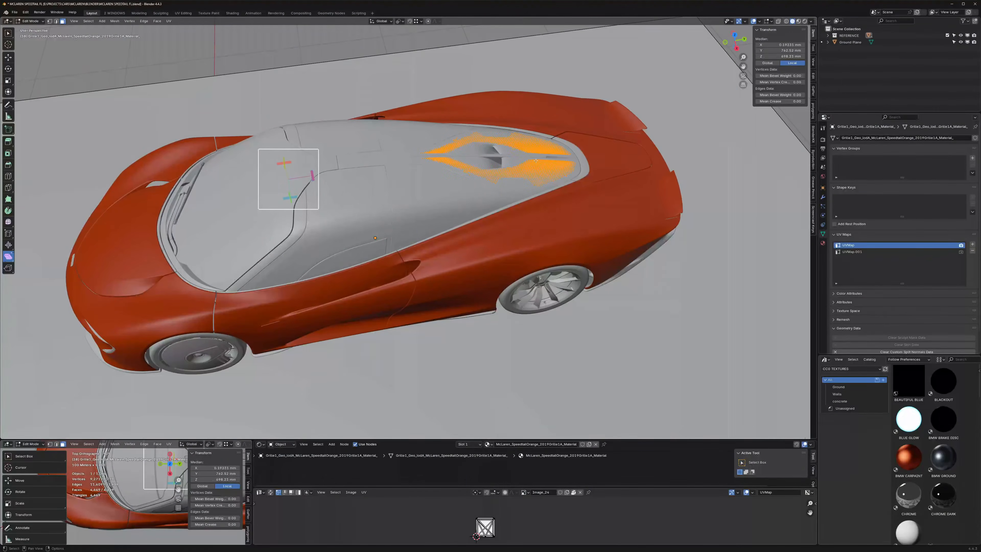
middle_click_drag(534, 160, 50, 308)
key("Tab")
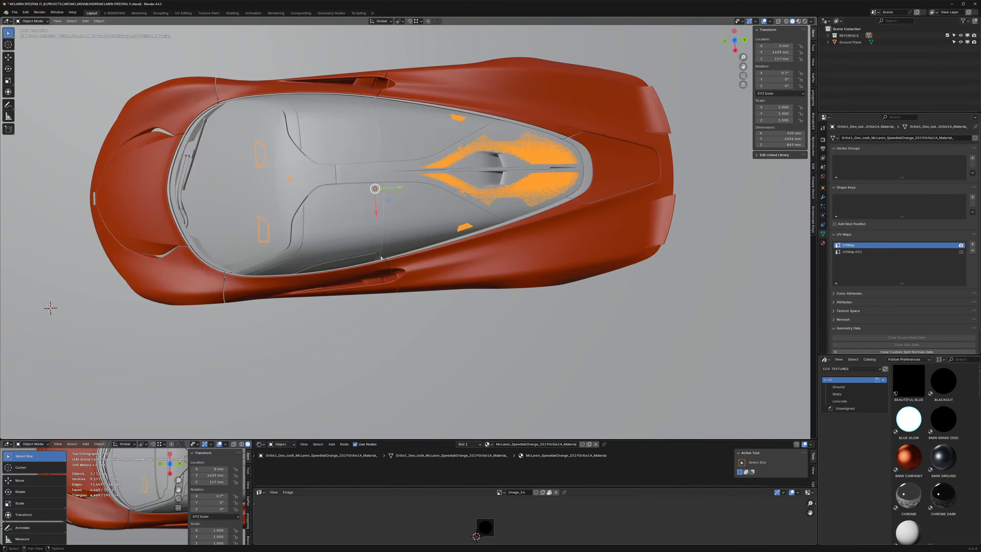
Step: Examine the whole car from the side and from the front three-quarter angle in rendered shading
middle_click_drag(498, 152, 499, 162, "shift")
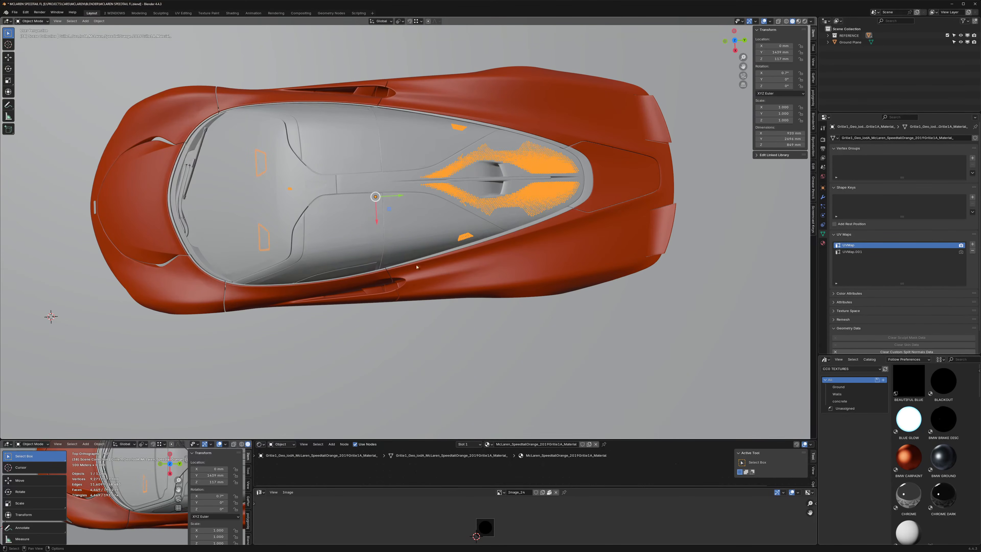
middle_click_drag(275, 272, 710, 131)
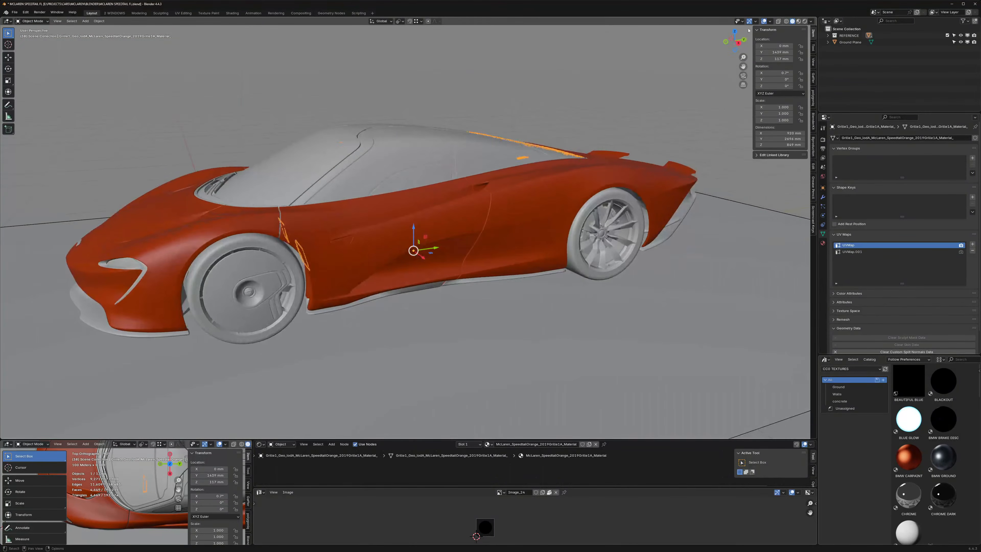
left_click(804, 21)
middle_click_drag(533, 150, 599, 172, "shift")
middle_click_drag(746, 87, 488, 170)
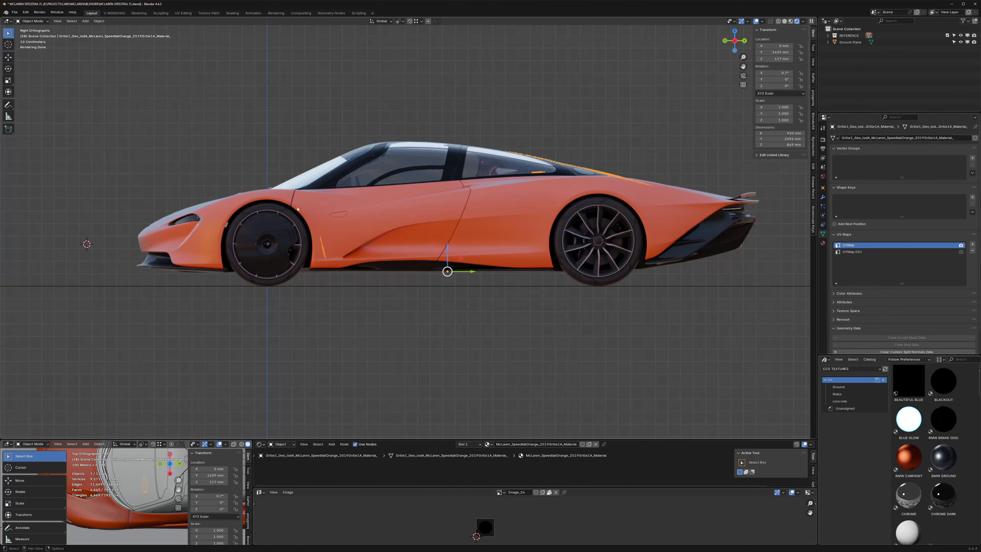
middle_click_drag(298, 209, 397, 181)
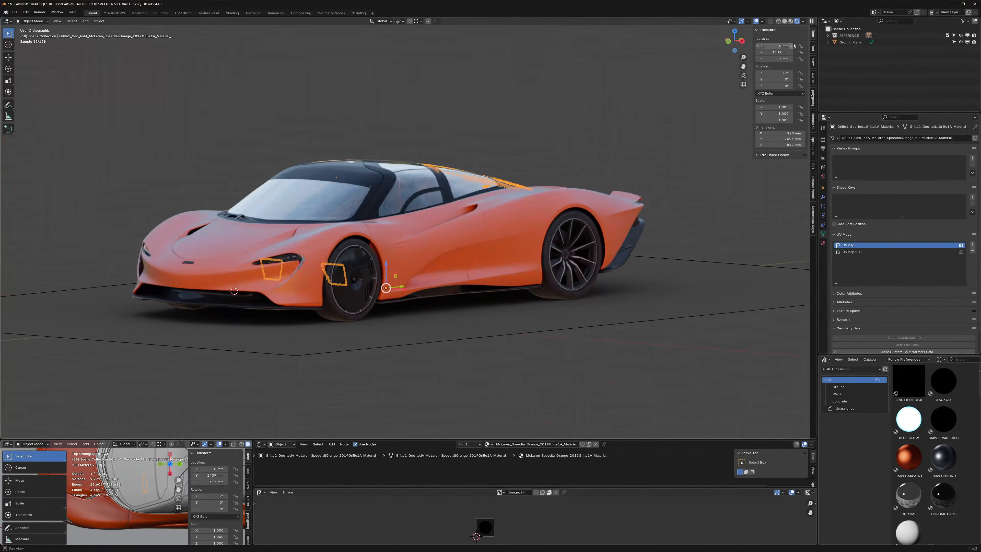
Step: Duplicate the REFERENCE collection, place the copy above the original and hide the original
right_click(846, 36)
left_click(819, 32)
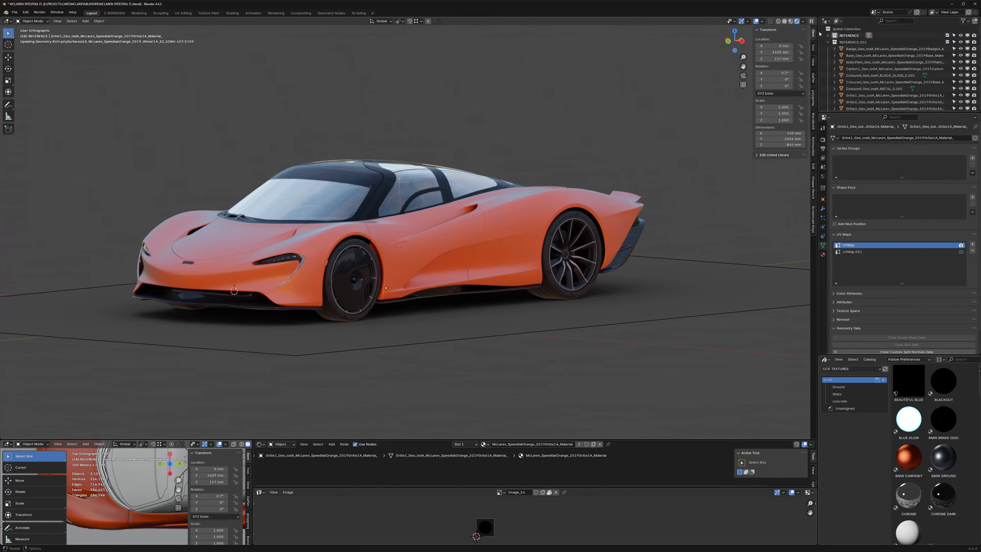
left_click_drag(831, 40, 847, 33)
key("1")
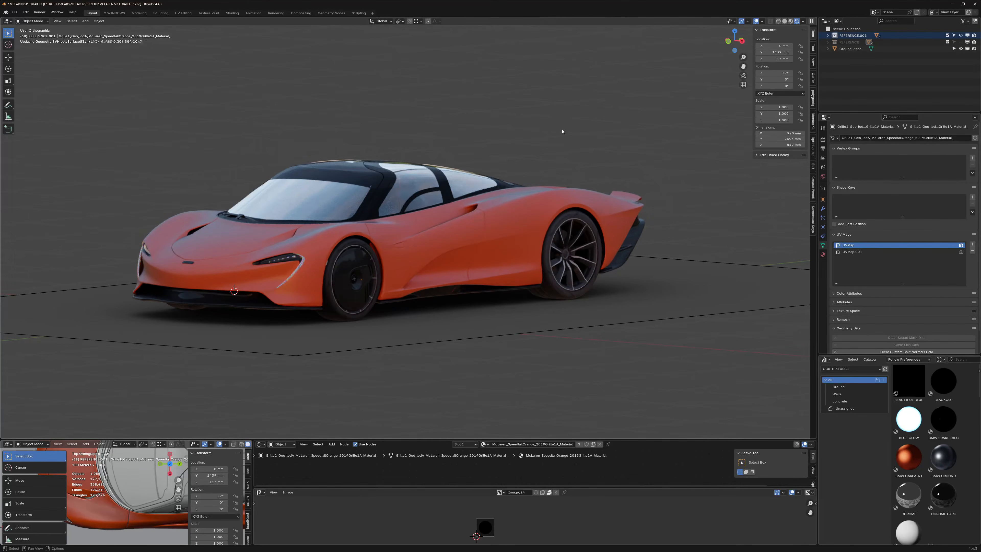
Step: Show the car from the side in solid shading in the main viewport and make the lower editor areas taller
left_click(784, 21)
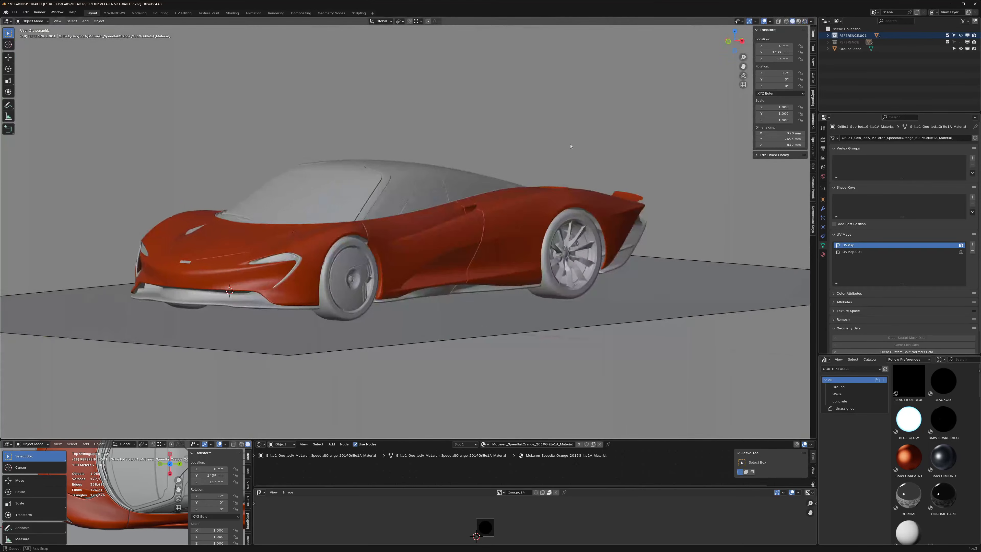
middle_click_drag(329, 166, 391, 156)
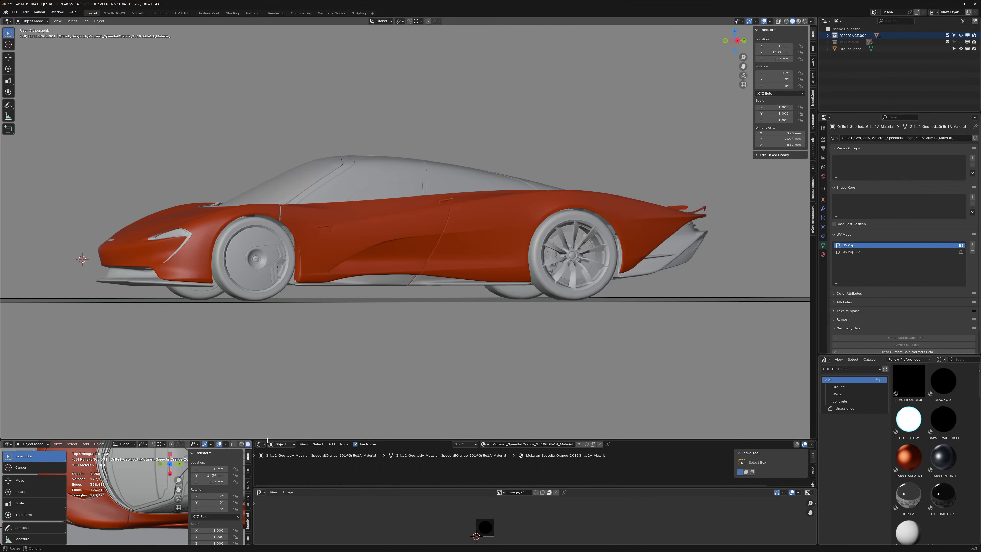
left_click_drag(140, 440, 54, 388)
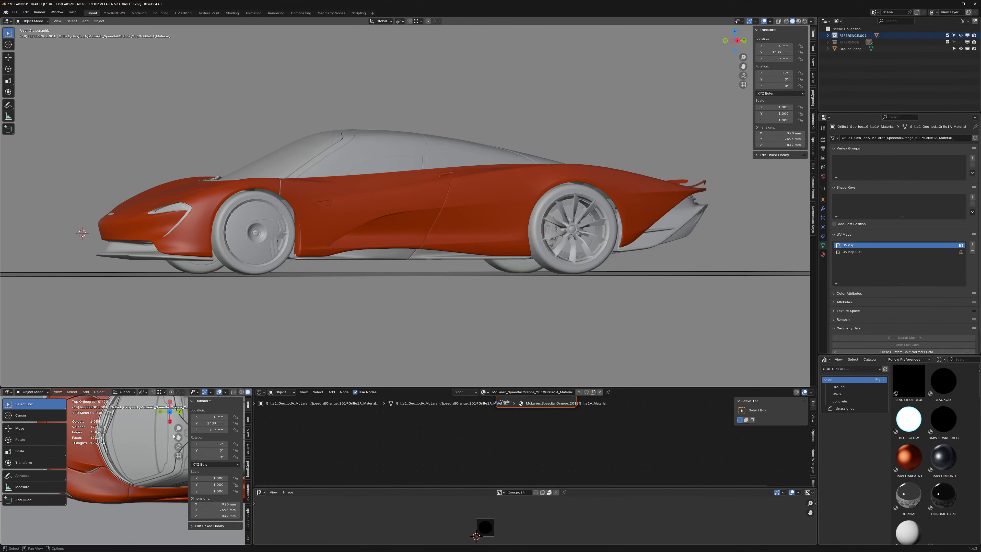
Step: Hide the toolbar and sidebar of the small viewport and show the car there in rendered shading from a front three-quarter perspective
key("t")
key("n")
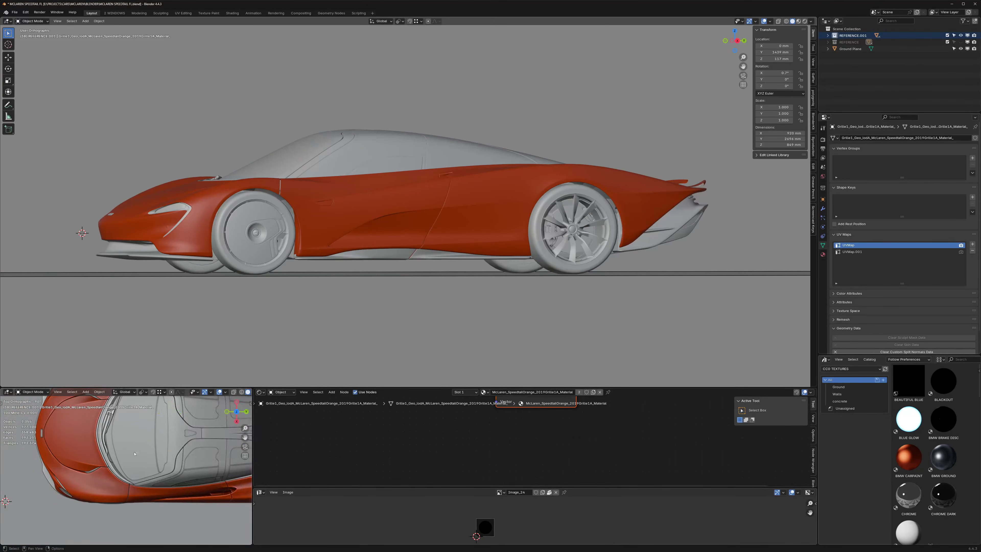
left_click_drag(237, 412, 233, 394)
scroll(233, 393, "down", 2)
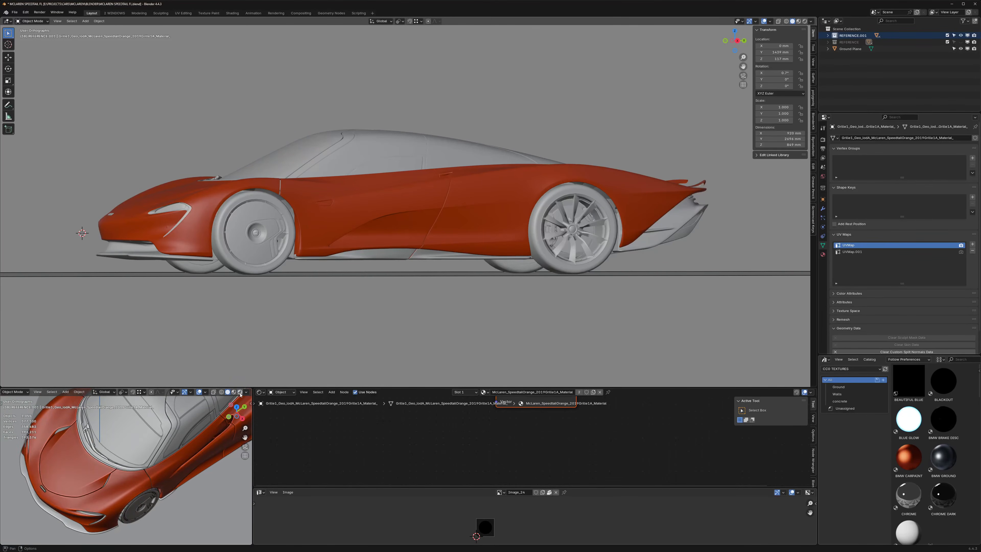
left_click(239, 391)
left_click(247, 454)
middle_click_drag(151, 432, 144, 413)
middle_click_drag(149, 452, 153, 444)
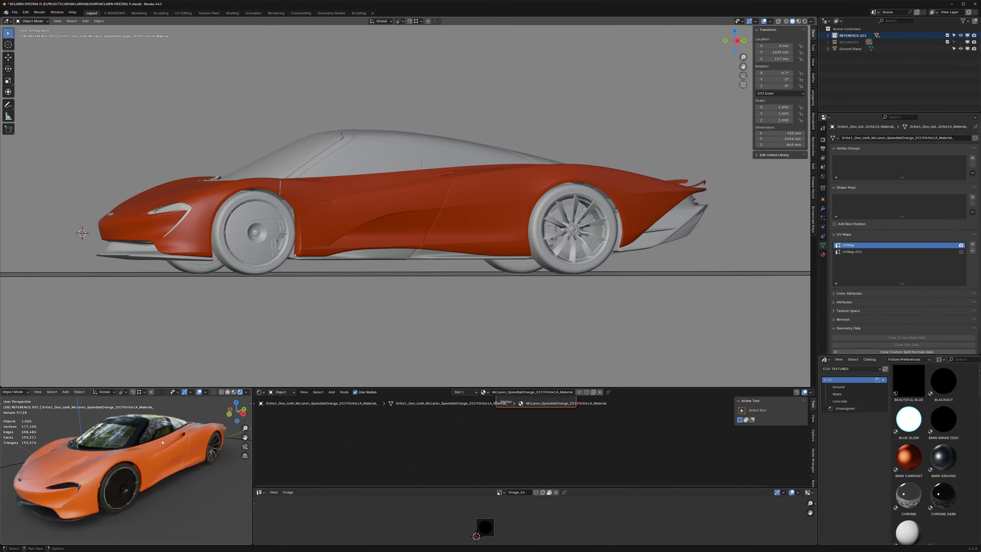
Step: Turn off the Statistics and Extras overlays in the small rendered viewport and hide its gizmos
left_click(246, 392)
mouse_move(208, 392)
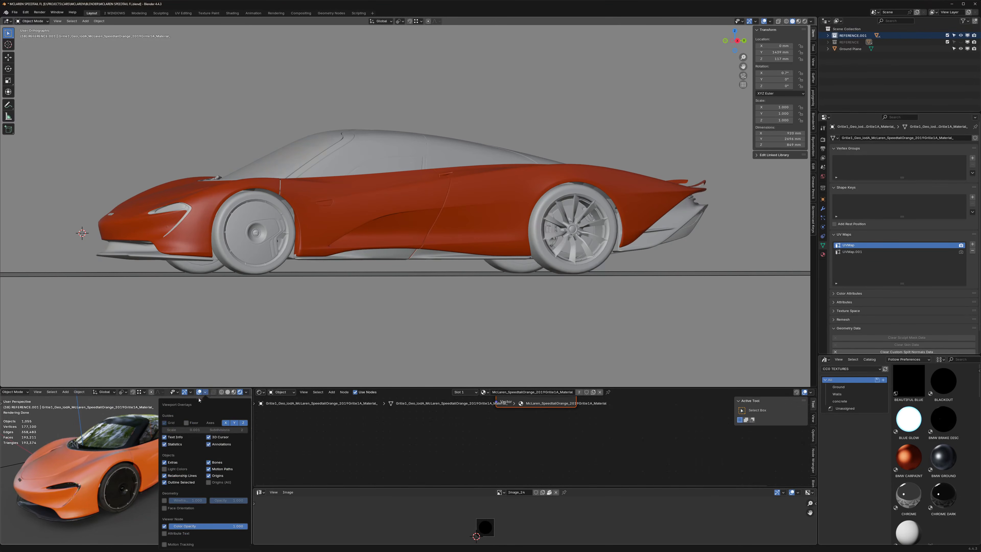
left_click(164, 444)
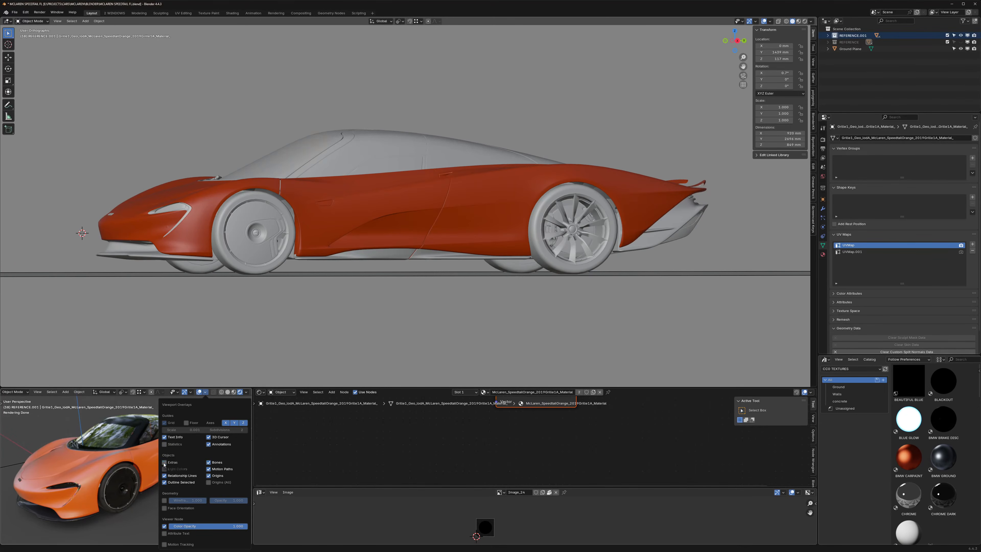
left_click(185, 393)
left_click(199, 392)
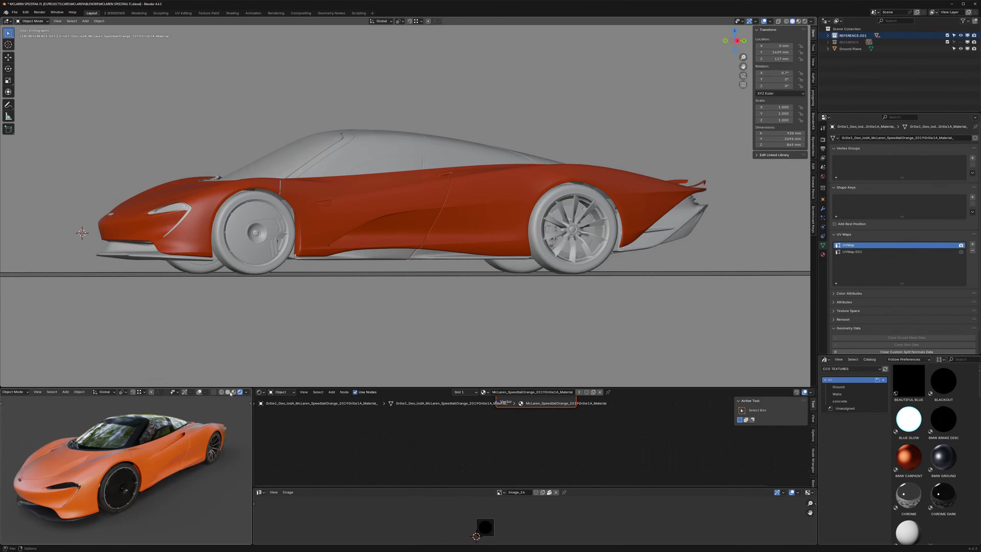
left_click(200, 392)
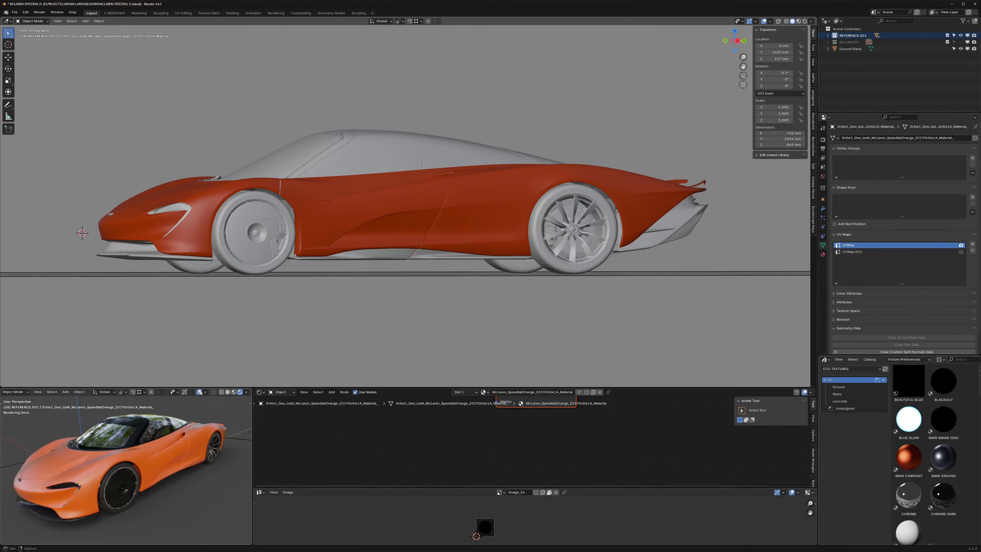
Step: Re-enable Statistics in the small rendered viewport, but switch off its overlays entirely
left_click(246, 392)
left_click(247, 392)
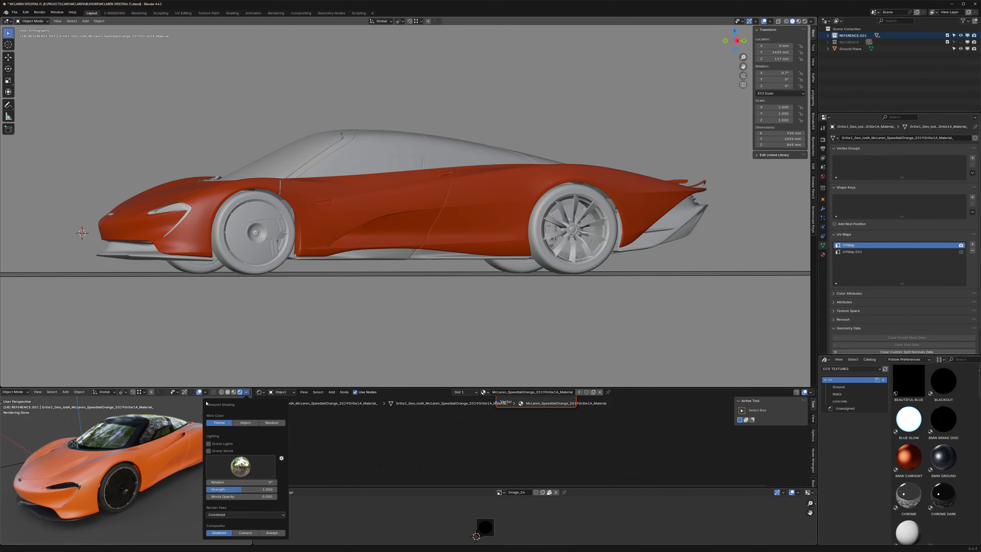
left_click(208, 392)
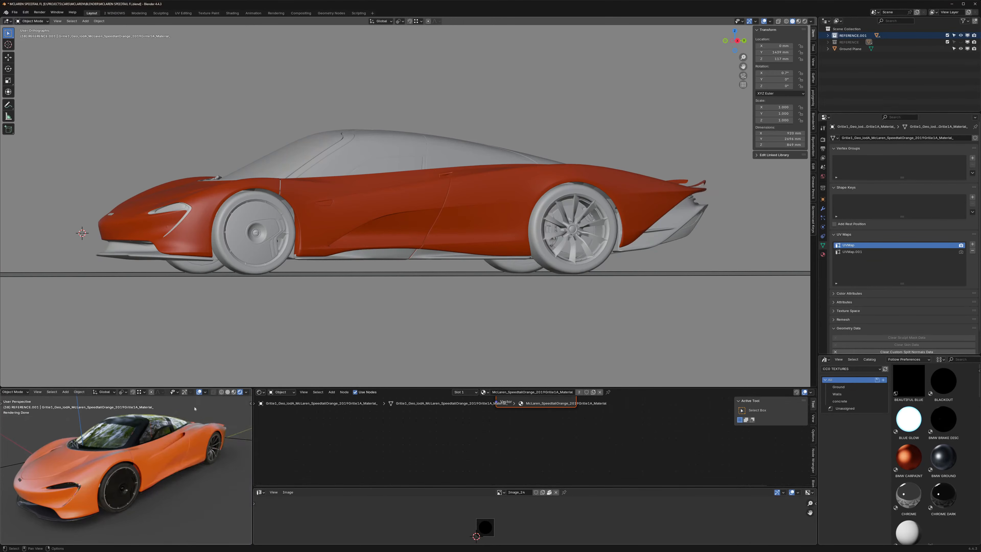
left_click(208, 392)
left_click(165, 444)
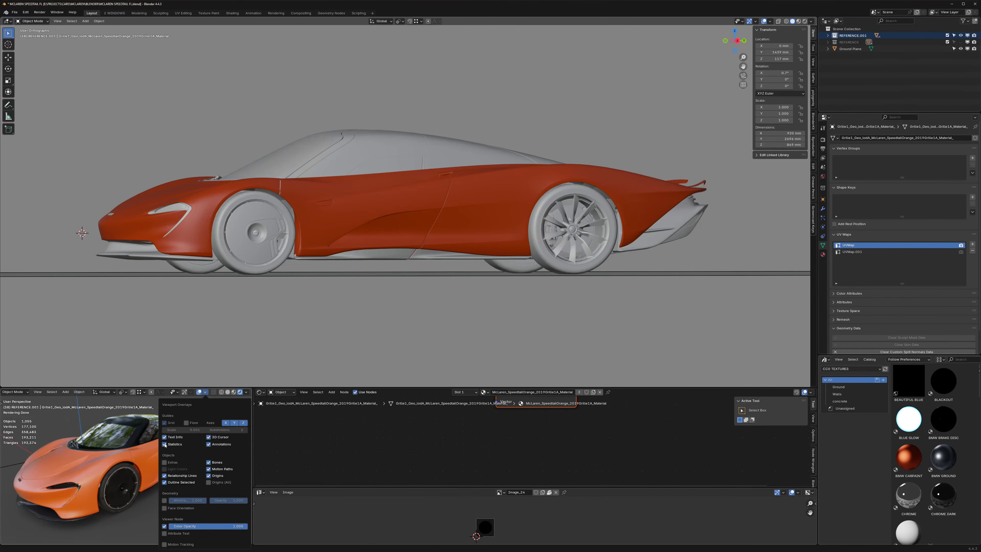
left_click(199, 392)
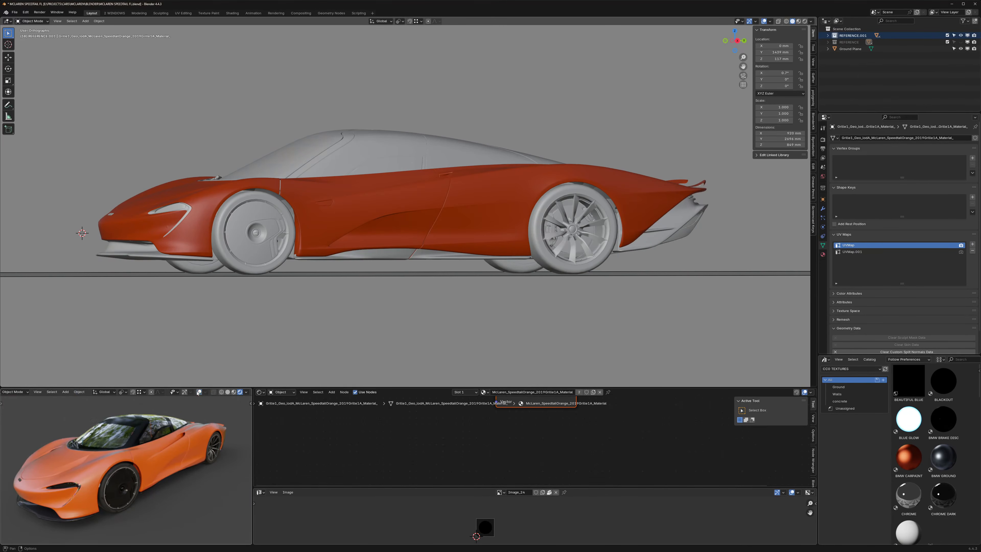
Step: Enable Scene Lights and Scene World for the small rendered viewport and reframe the car in it
middle_click_drag(201, 436, 209, 438)
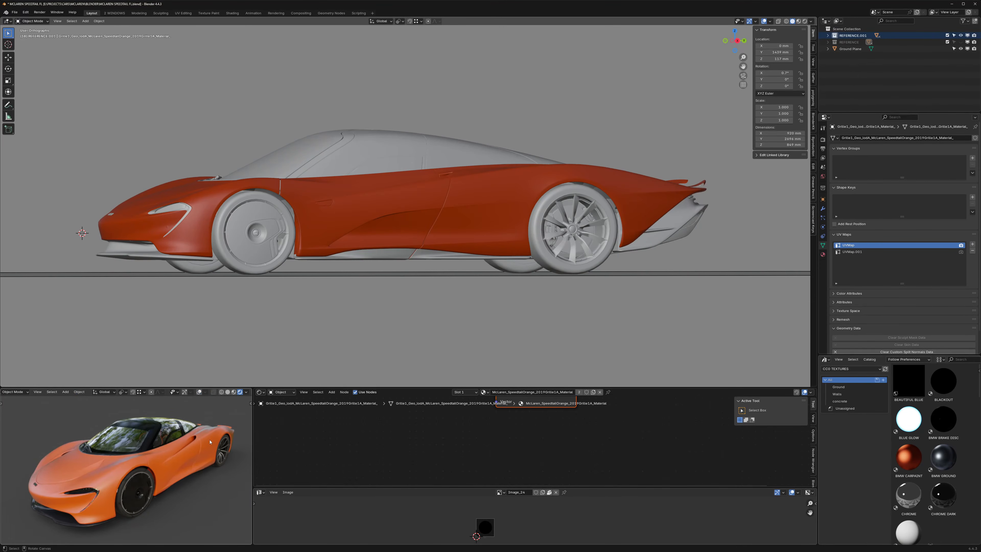
scroll(238, 392, "down", 1)
left_click(239, 391)
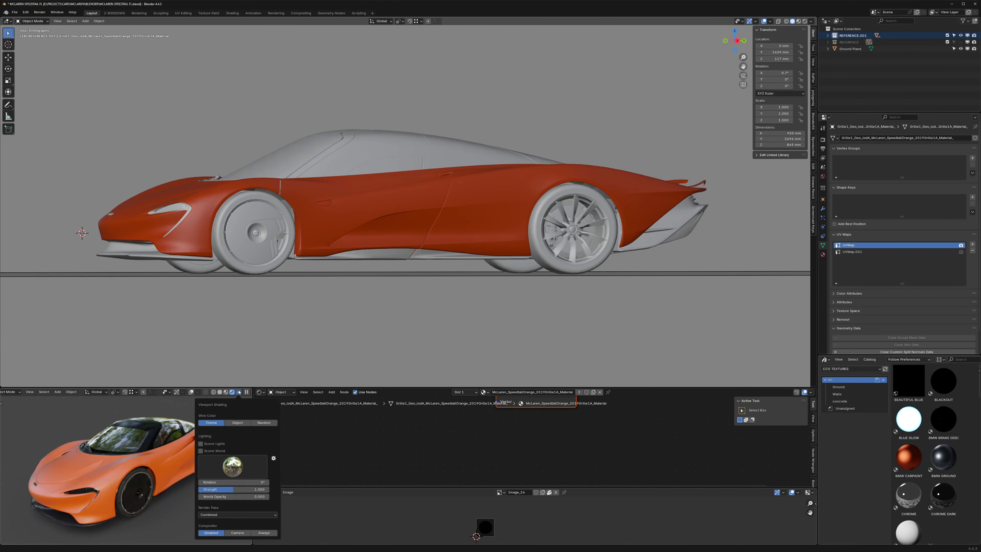
left_click(200, 444)
left_click(200, 451)
middle_click_drag(184, 451, 201, 447)
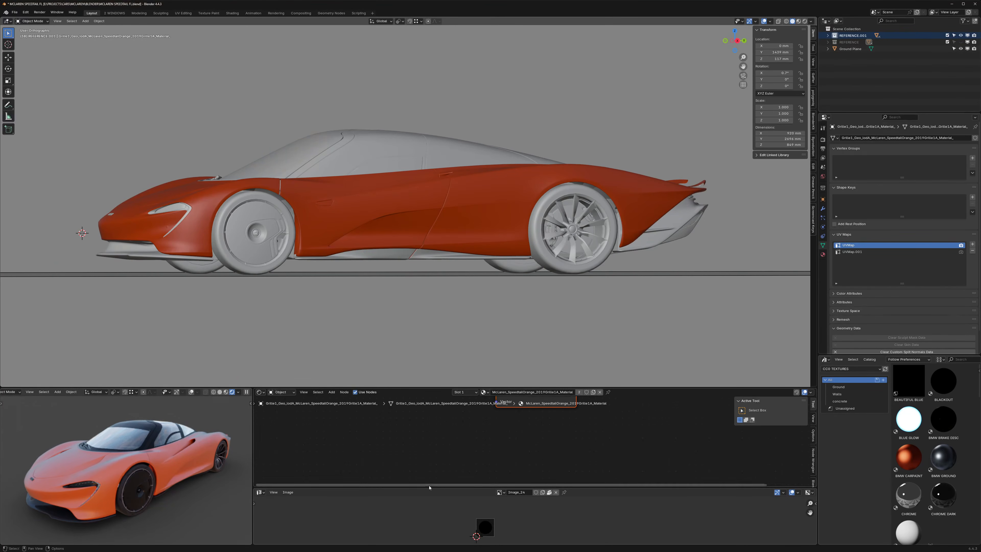
Step: Enlarge the shader editor area, change it to a 3D Viewport and frame the car from an elevated angle
left_click_drag(429, 487, 429, 536)
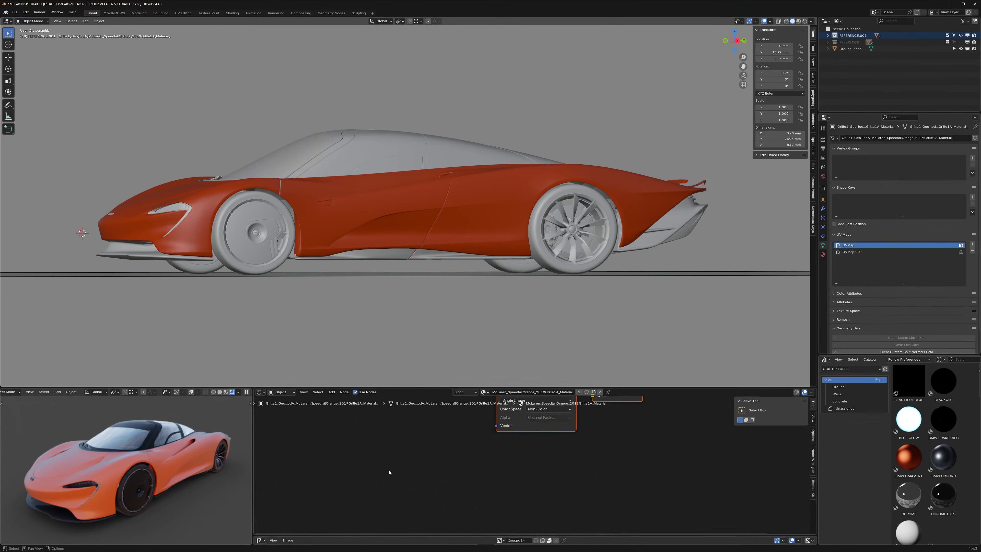
left_click(262, 392)
left_click(276, 409)
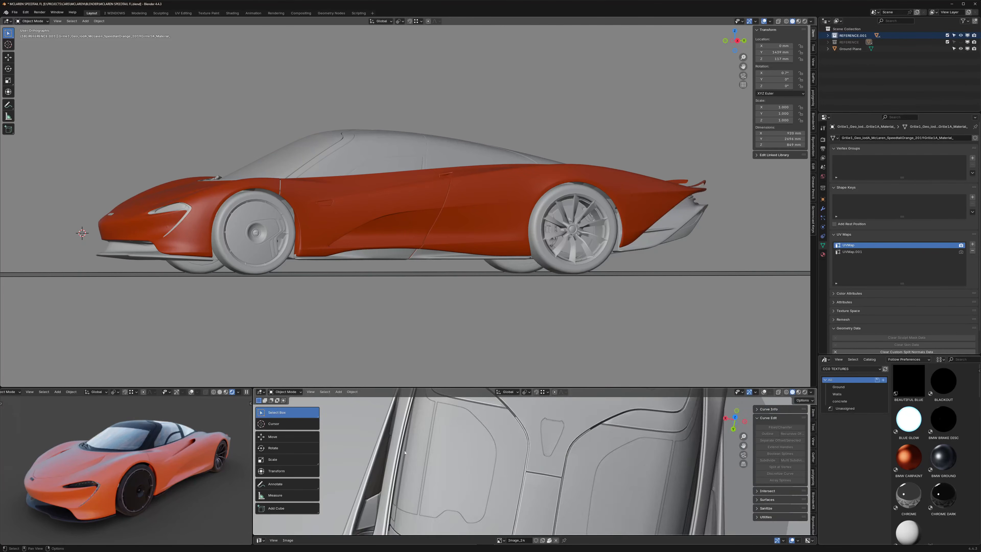
middle_click_drag(502, 444, 730, 465)
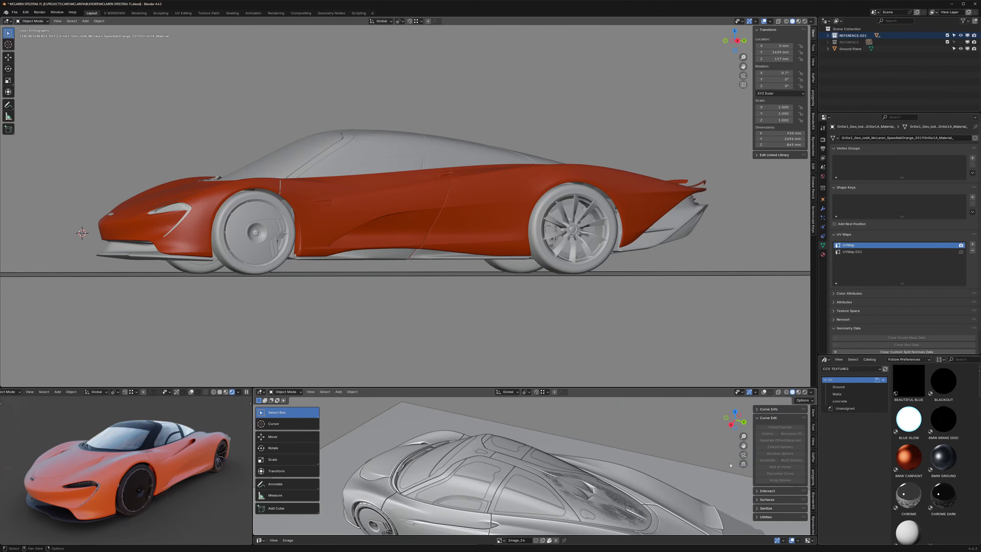
Step: Set the lower viewport to an orthographic front view without its toolbar and the main viewport to the right side view
left_click(744, 466)
middle_click_drag(580, 448, 463, 455)
key("KP_1")
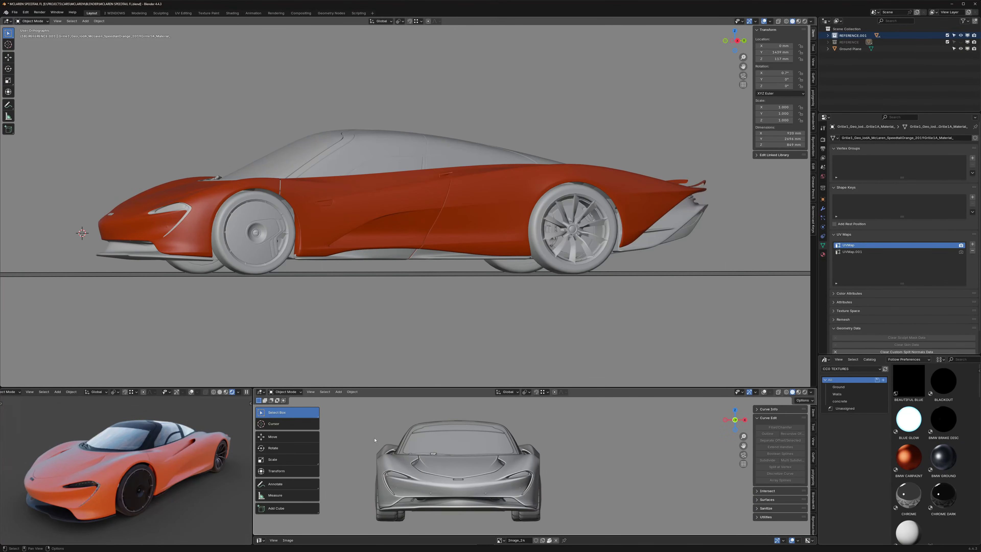
key("t")
mouse_move(425, 201)
middle_mouse_down("alt")
mouse_move(439, 193)
mouse_move(435, 186)
middle_mouse_up("alt")
right_click(580, 97)
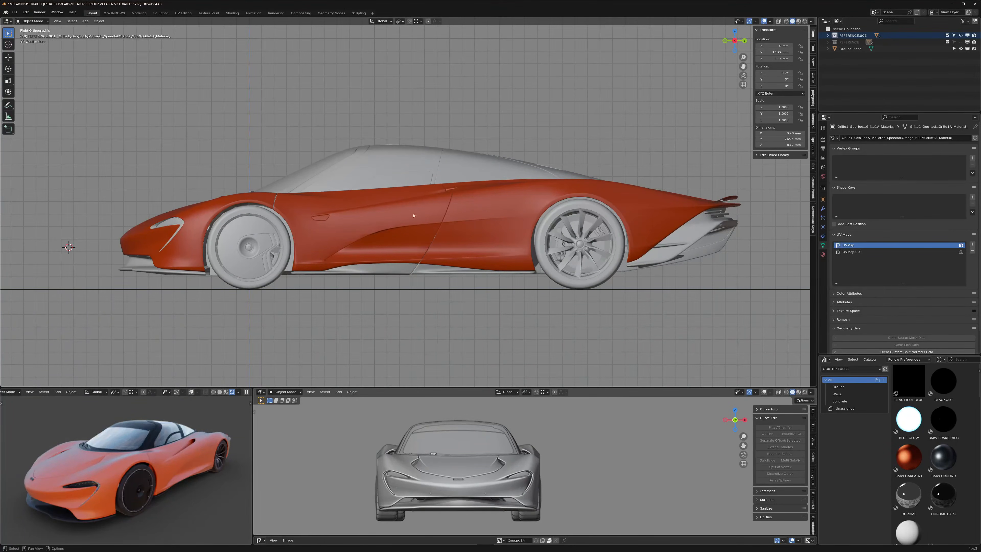
left_click(399, 215)
key("a")
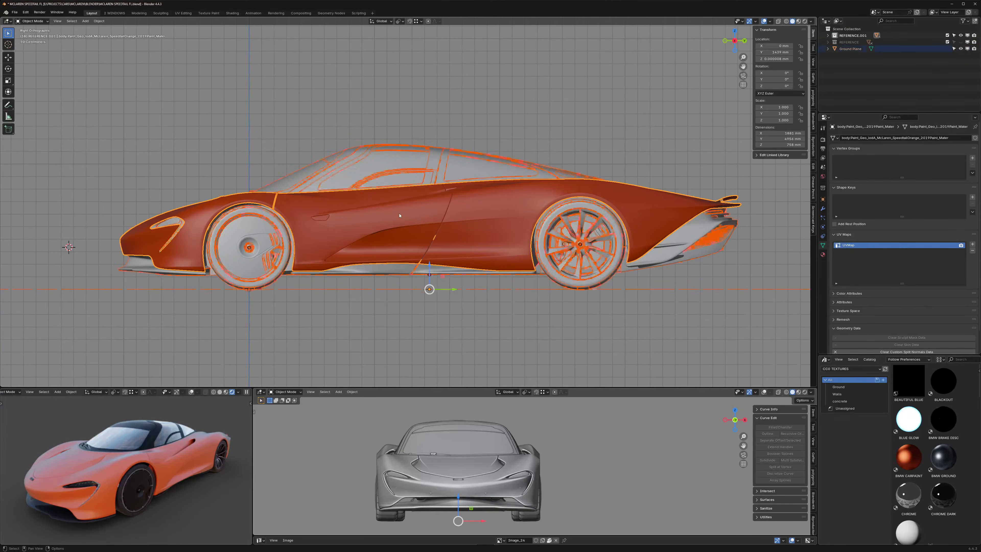
key("Tab")
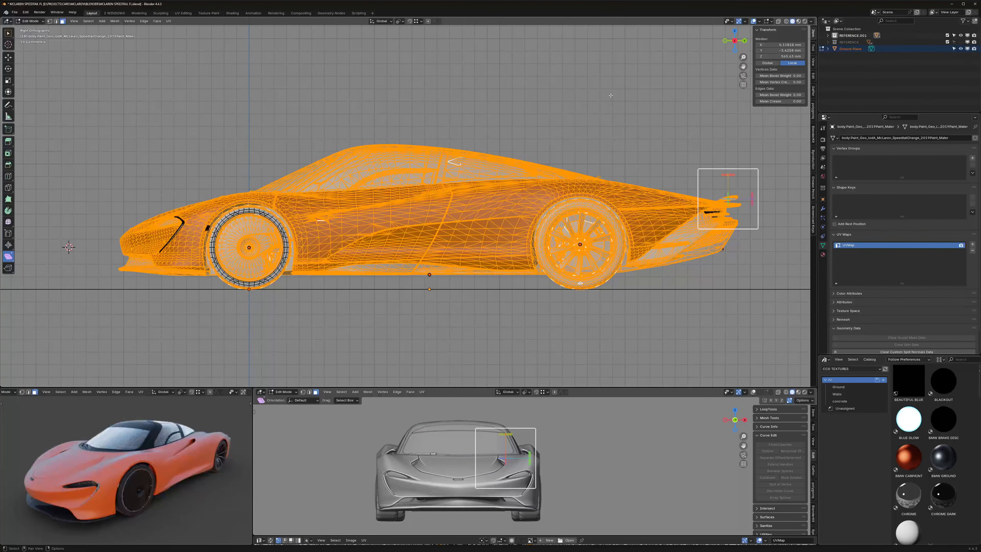
key("Tab")
Step: Make the Ground Plane unselectable and open all car parts in Edit Mode with X-ray on and hidden geometry revealed
left_click(850, 49)
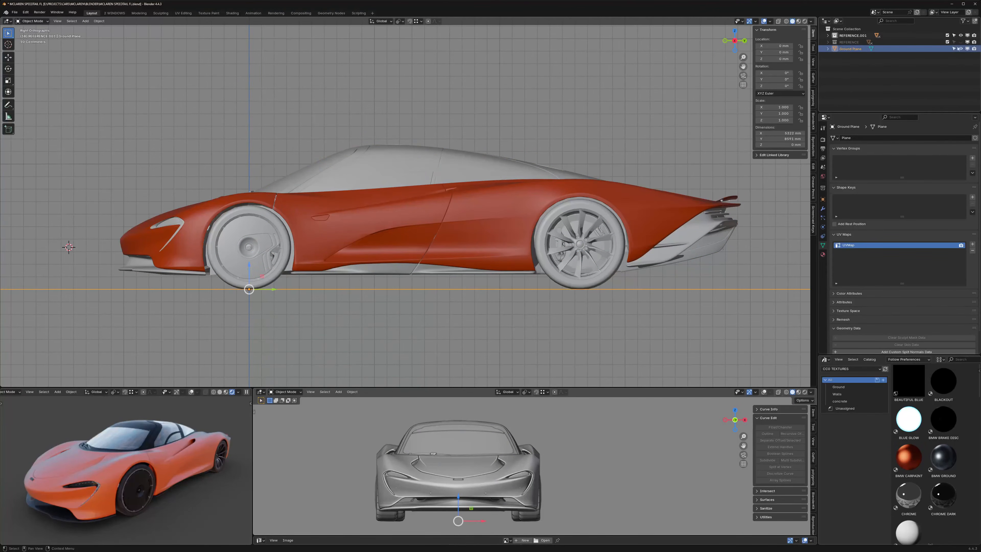
left_click(954, 49)
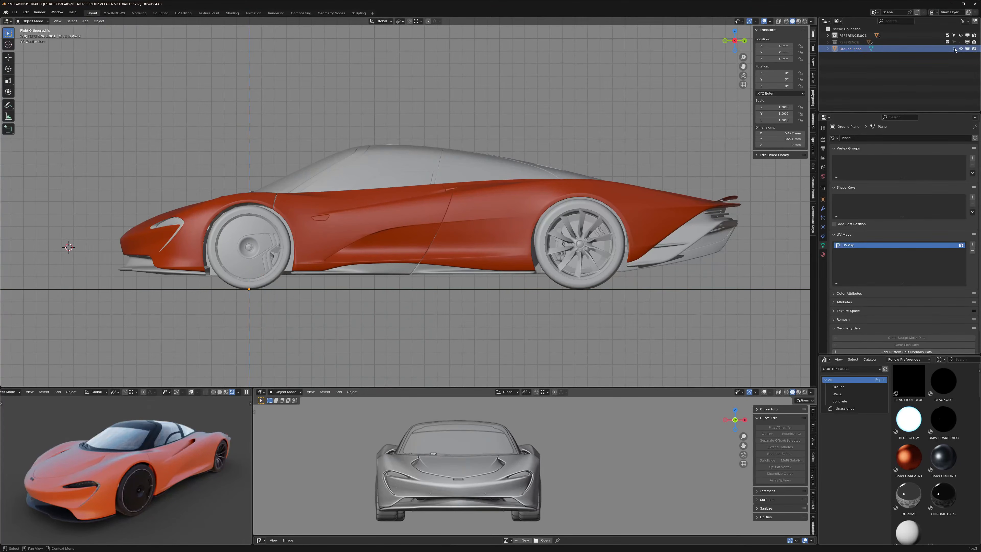
left_click(346, 194)
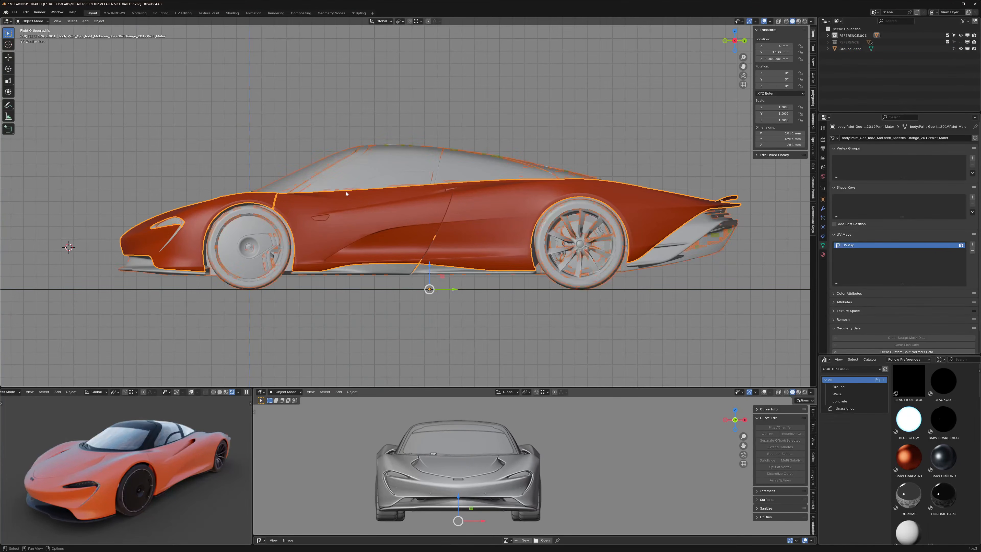
key("Tab")
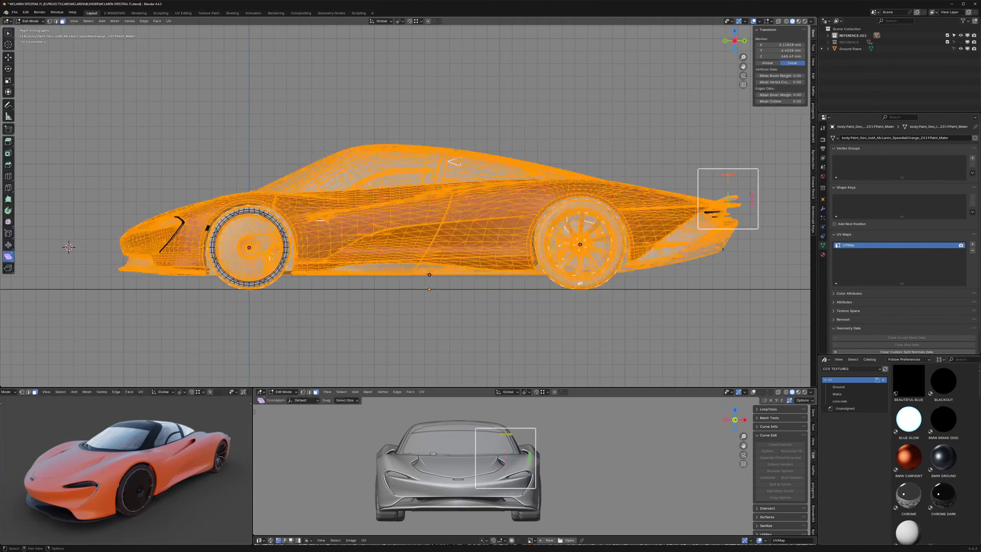
key("alt+h")
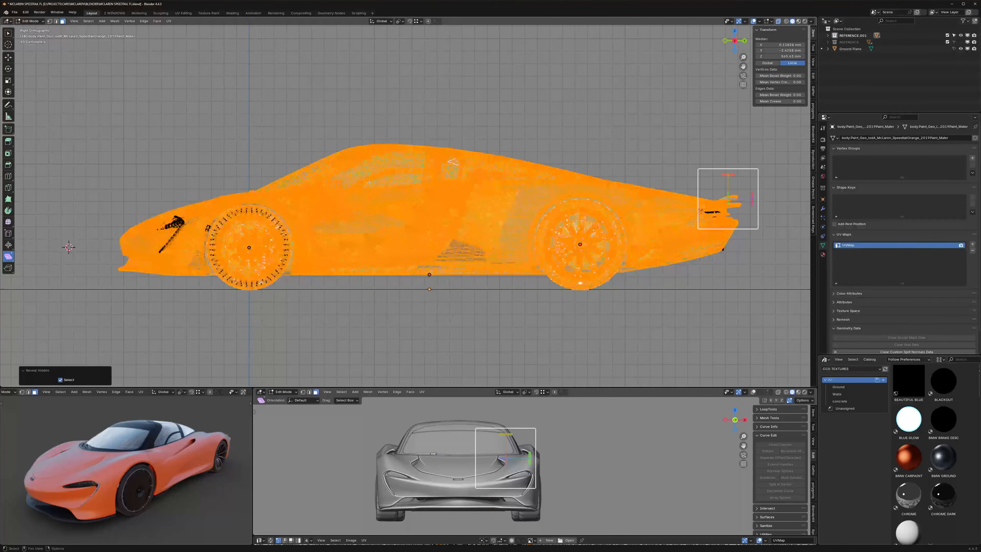
left_click(365, 111)
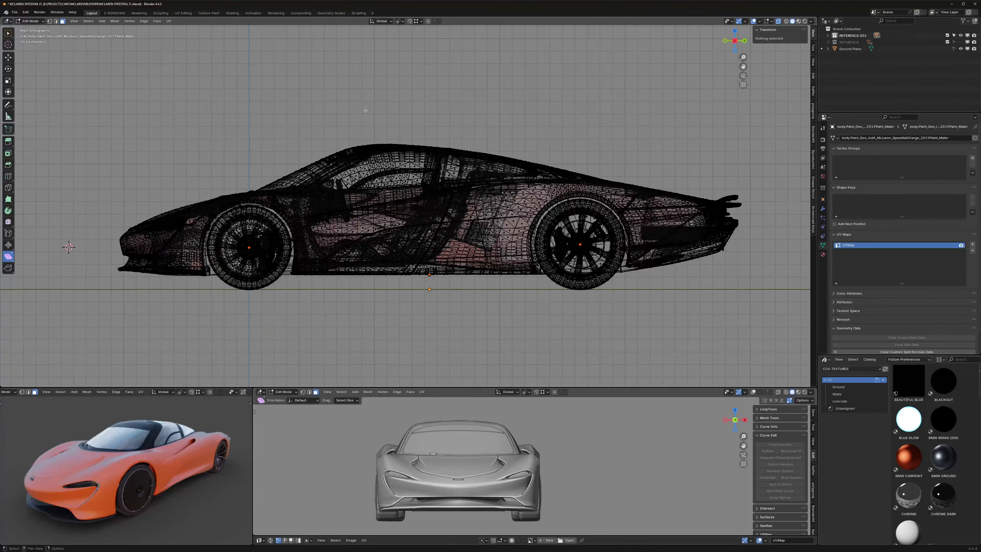
Step: Delete the vertices of the car's middle section between the front and rear wheels
key("1")
left_click_drag(306, 93, 504, 344)
key("x")
left_click(460, 124)
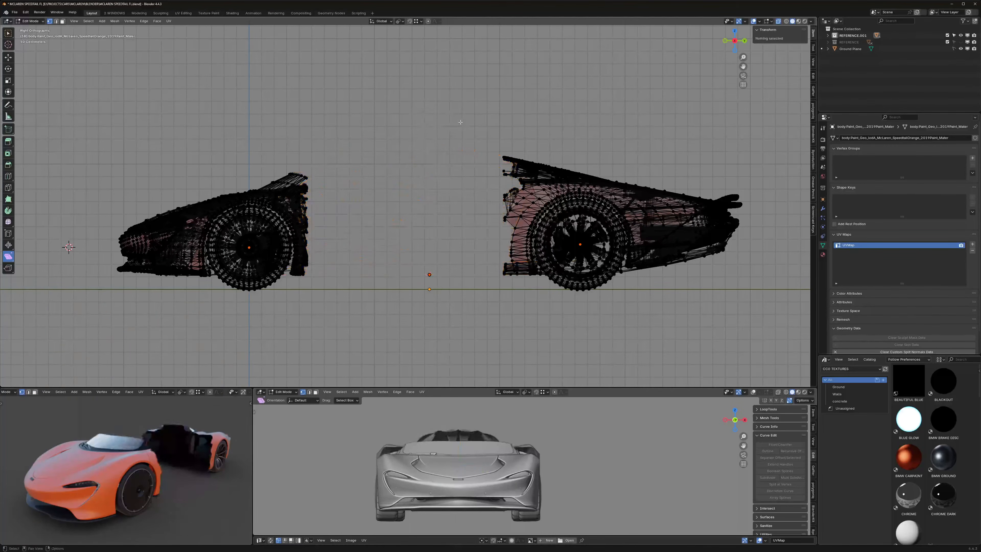
Step: Select all vertices of the car's rear section from an angled view
middle_click_drag(460, 124, 463, 123)
left_click_drag(431, 87, 648, 240)
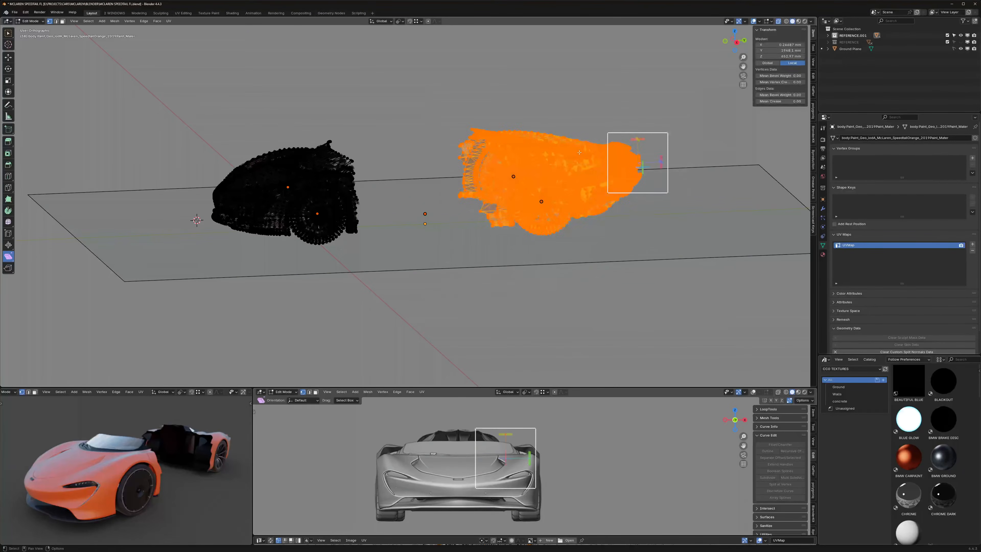
scroll(602, 154, "up", 2)
middle_click_drag(602, 155, 618, 148, "shift")
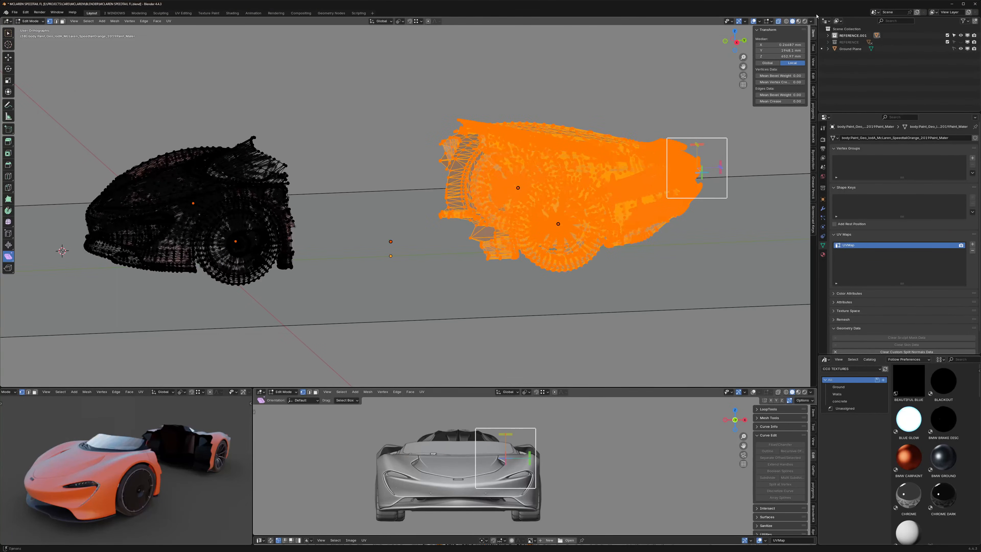
Step: Show the tool settings bar in the main viewport
left_click(810, 21)
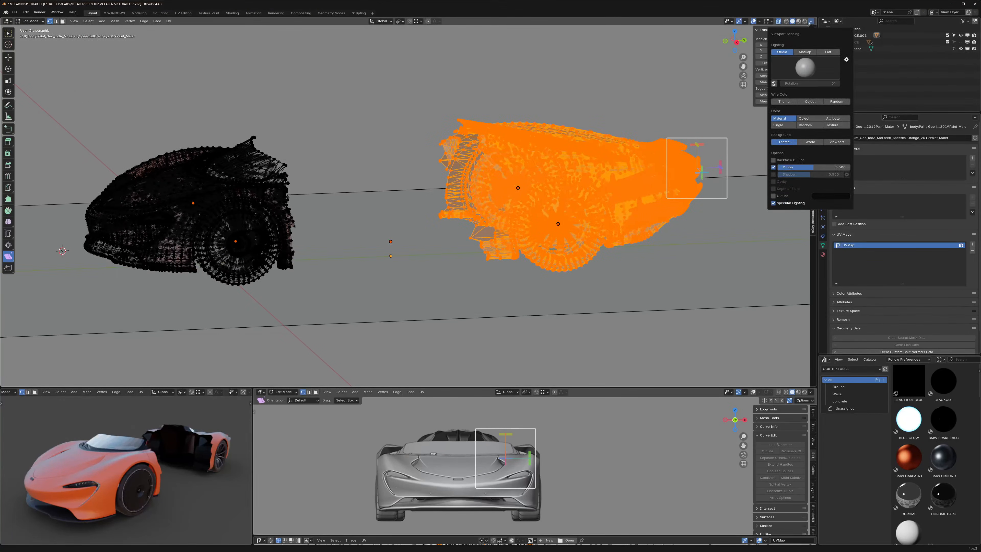
left_click(813, 22)
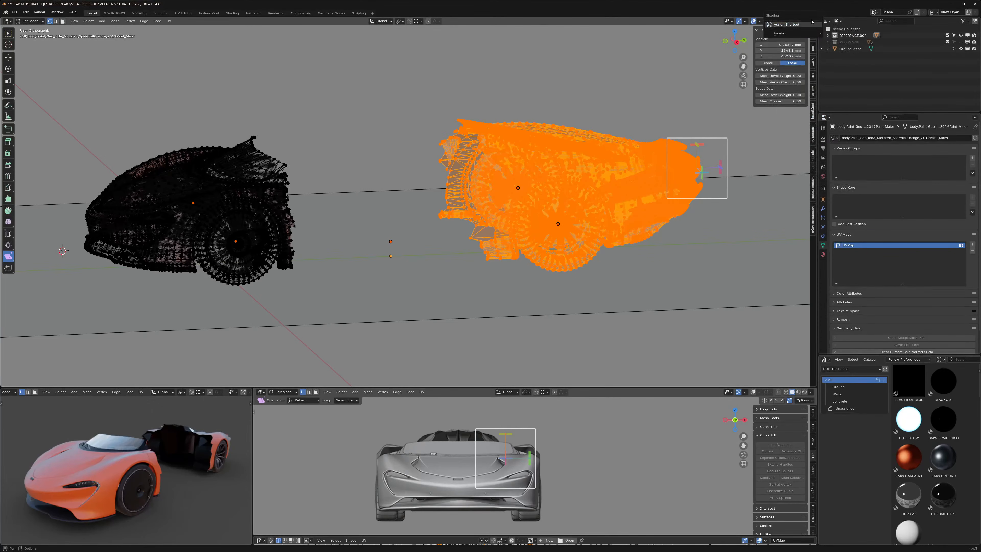
right_click(814, 22)
left_click(845, 42)
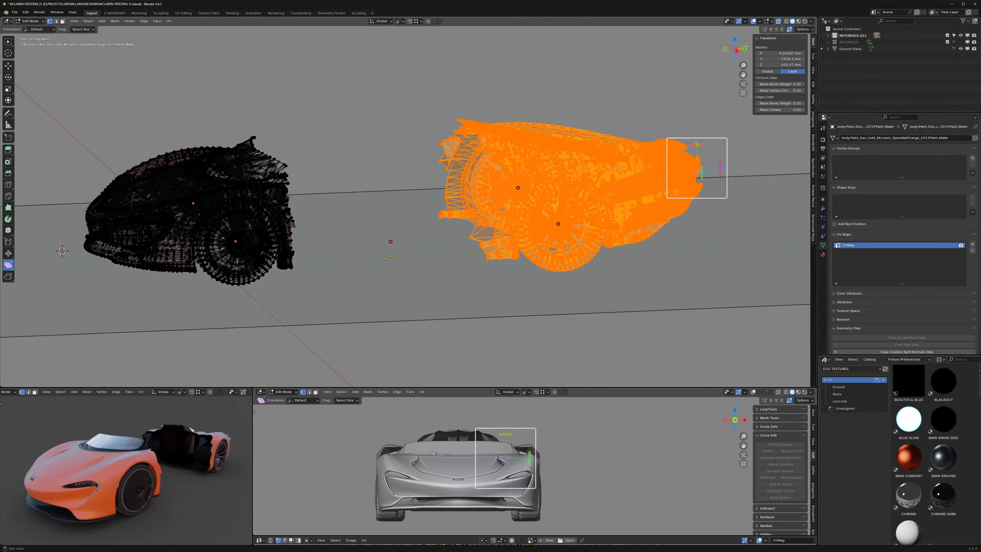
Step: Reselect the car's rear section and separate the selection into its own objects
left_click(566, 101)
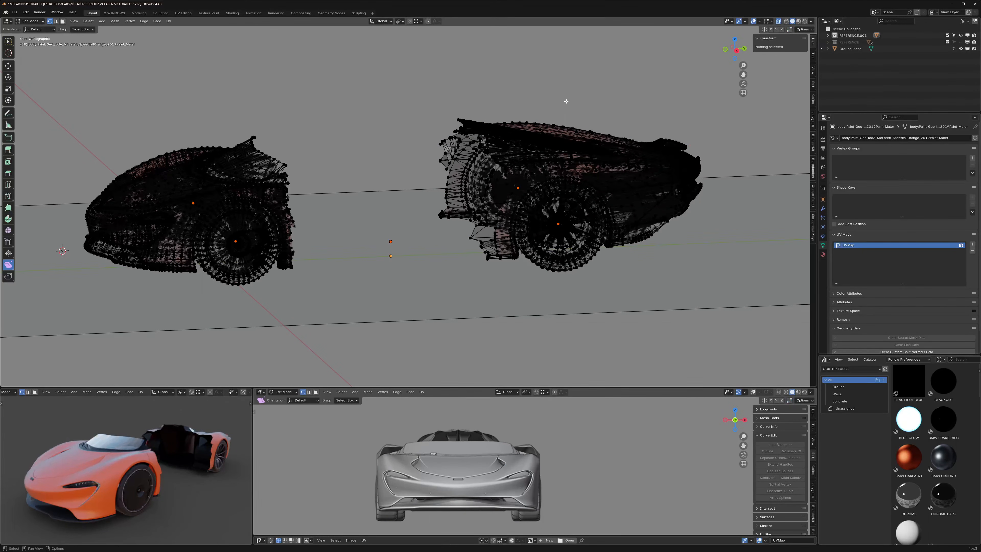
left_click_drag(386, 65, 767, 328)
middle_click_drag(590, 142, 591, 146, "shift")
key("p")
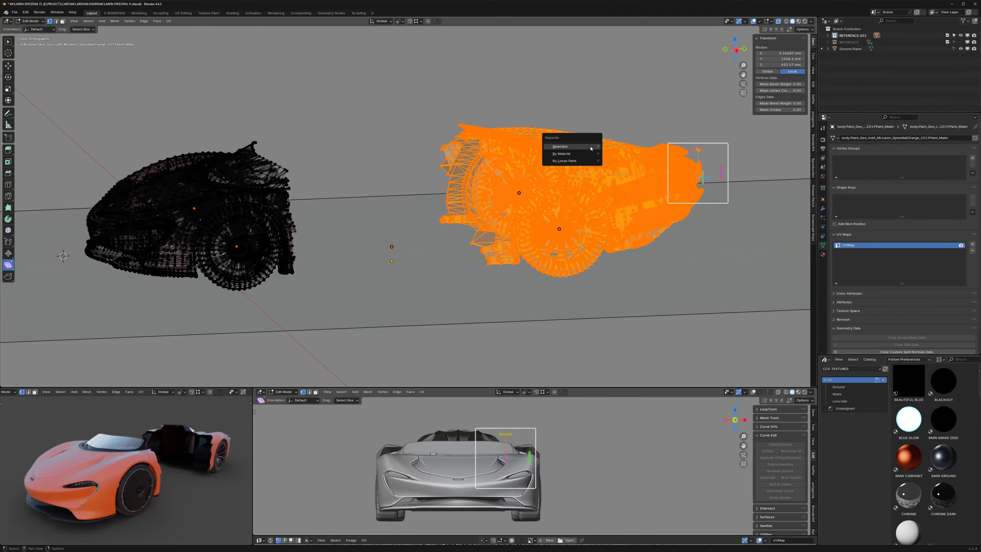
left_click(590, 147)
scroll(565, 119, "down", 1)
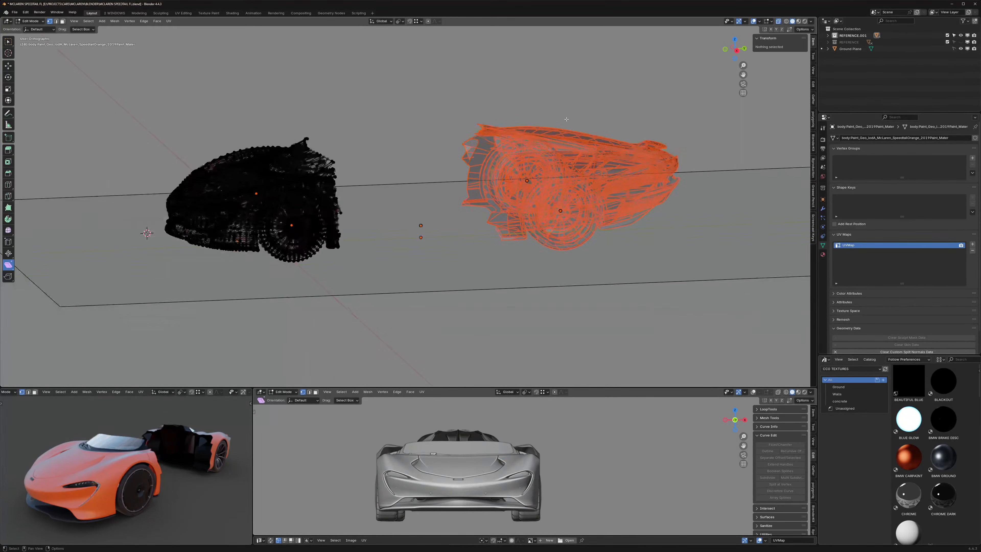
Step: Return to Object Mode and move the separated rear parts into a new collection named RR
key("Tab")
key("alt+a")
left_click_drag(426, 71, 736, 283)
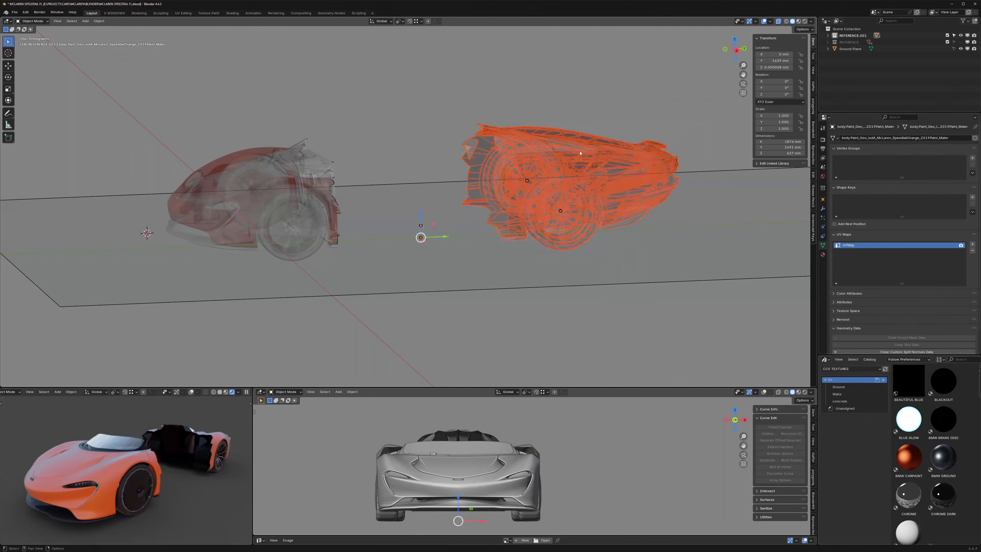
key("m")
left_click(566, 151)
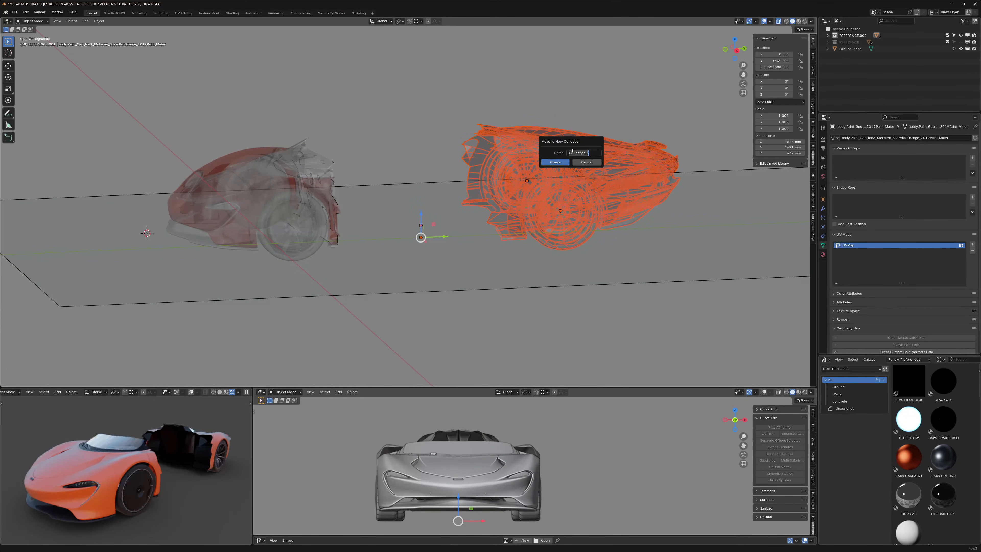
type("RR")
key("Return")
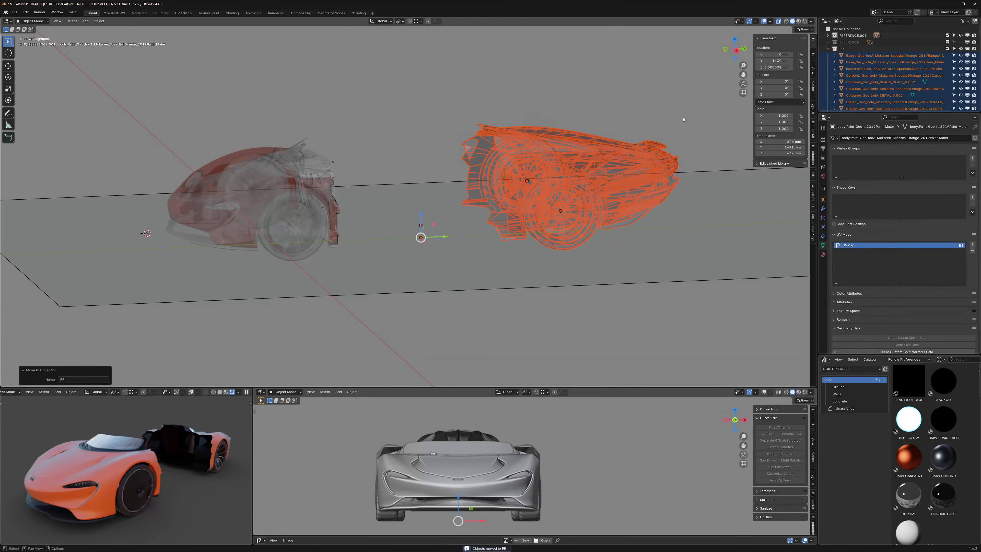
Step: Collapse the RR collection, place it directly below REFERENCE.001, and isolate it from the reference collections
left_click(828, 49)
left_click_drag(841, 49, 843, 39)
key("2")
scroll(539, 175, "up", 3)
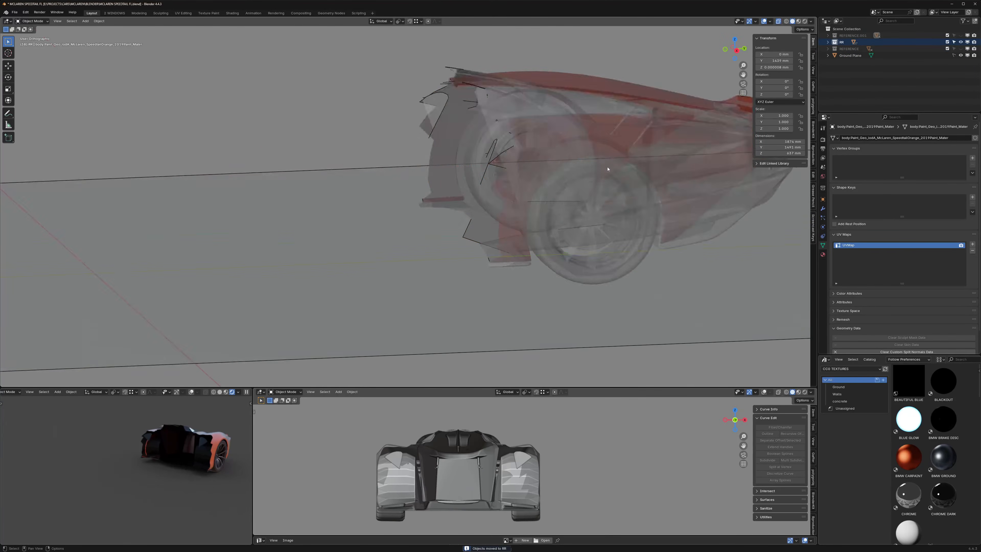
Step: Turn off X-ray and open the rear tire's sidewall ring in Edit Mode with all its geometry selected and revealed
key("alt+z")
middle_click_drag(625, 166, 480, 183, "shift")
scroll(506, 176, "up", 2)
left_click(480, 182)
scroll(473, 182, "up", 1)
key("Tab")
key("a")
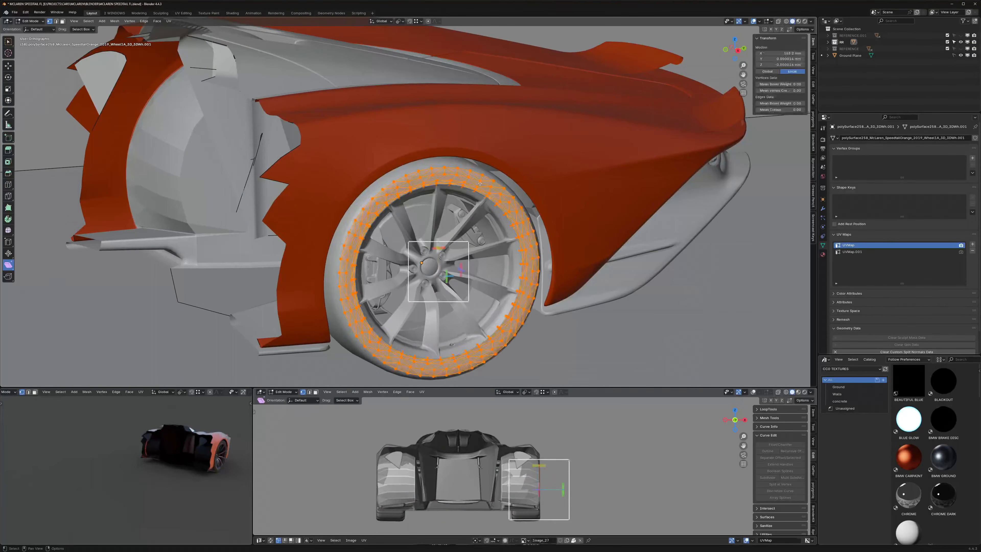
key("alt+h")
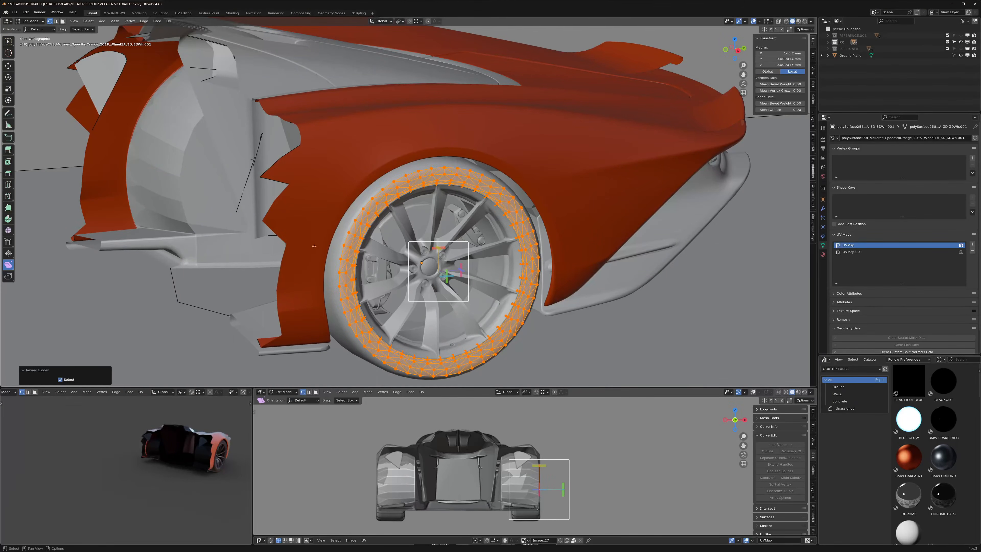
Step: Convert the sidewall ring's triangles to quads with a Topology Influence of 1, viewed from the right with X-ray on
middle_click_drag(447, 198, 388, 217)
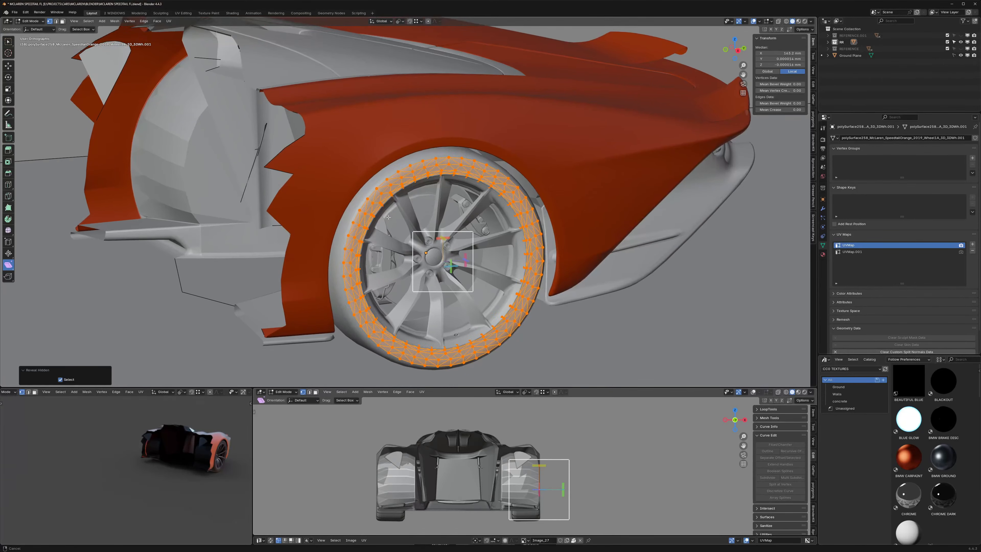
key("alt+j")
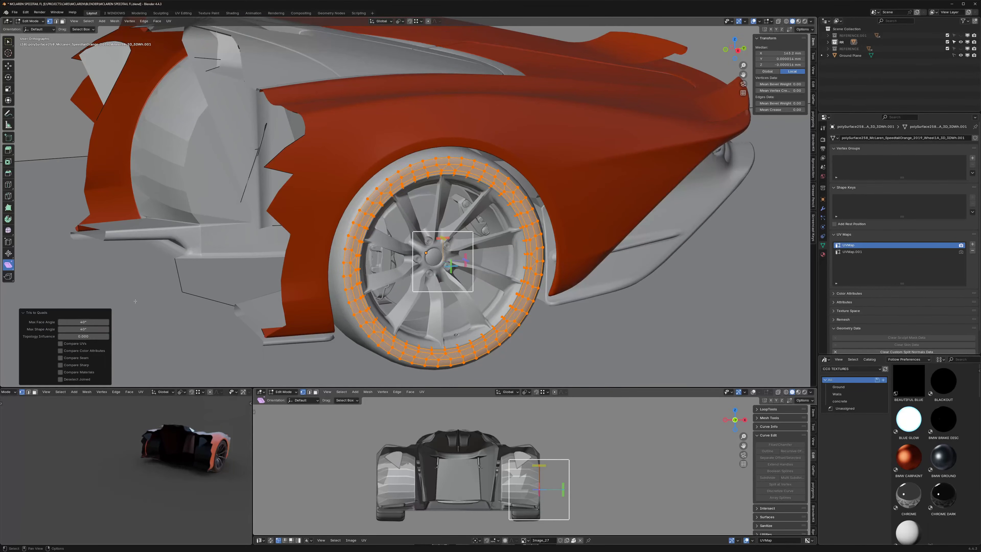
key("alt+z")
key("KP_3")
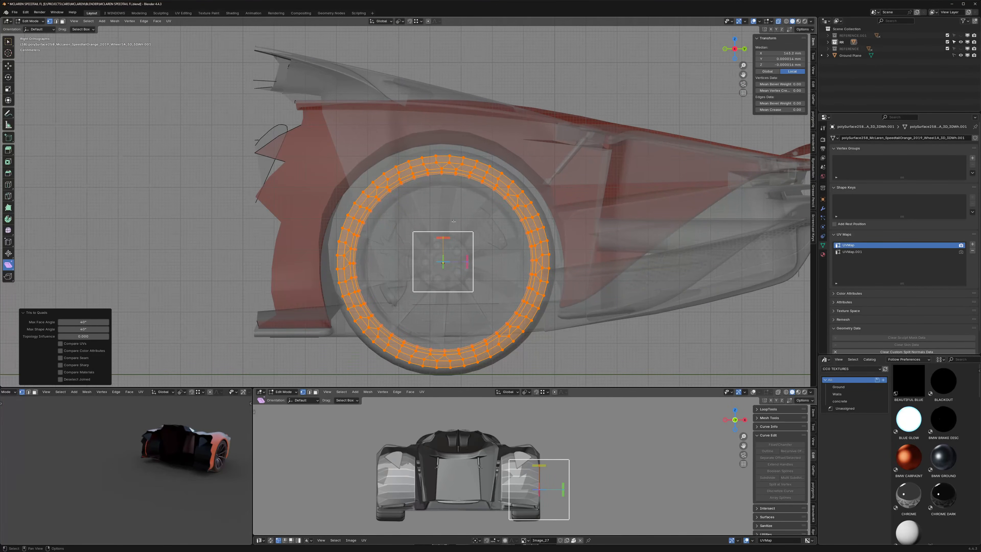
left_click(83, 336)
type("1")
key("Return")
Step: Select the inner edge loop of the tire sidewall ring and check its alignment from the front and side
left_click(448, 177, "alt")
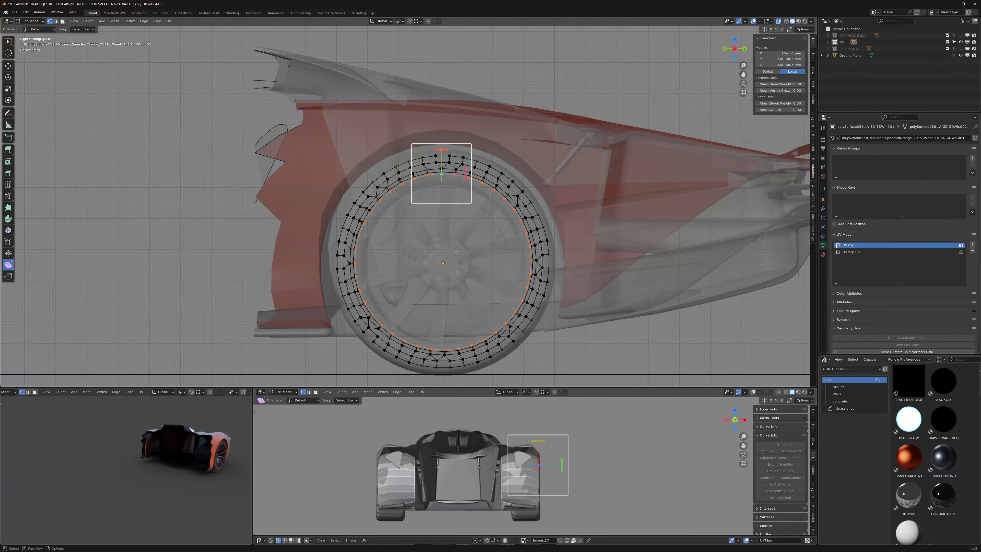
key("q")
key("Escape")
right_click(585, 164)
mouse_move(585, 164)
middle_click_drag(585, 164, 539, 178)
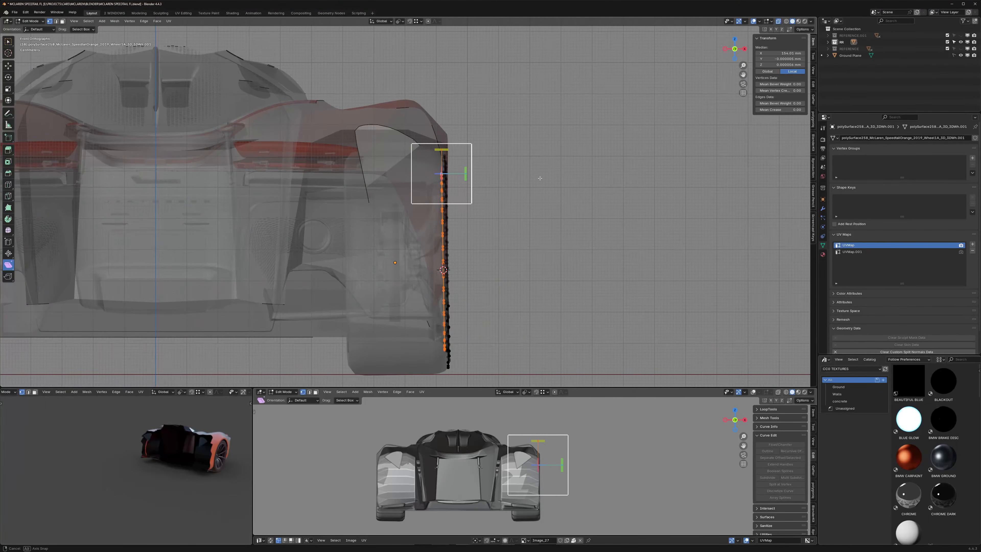
middle_click_drag(539, 178, 475, 207)
Step: Shape the selected inner edge loop into a regular circle with LoopTools Circle, using Best fit with flattening
right_click(493, 163)
mouse_move(493, 164)
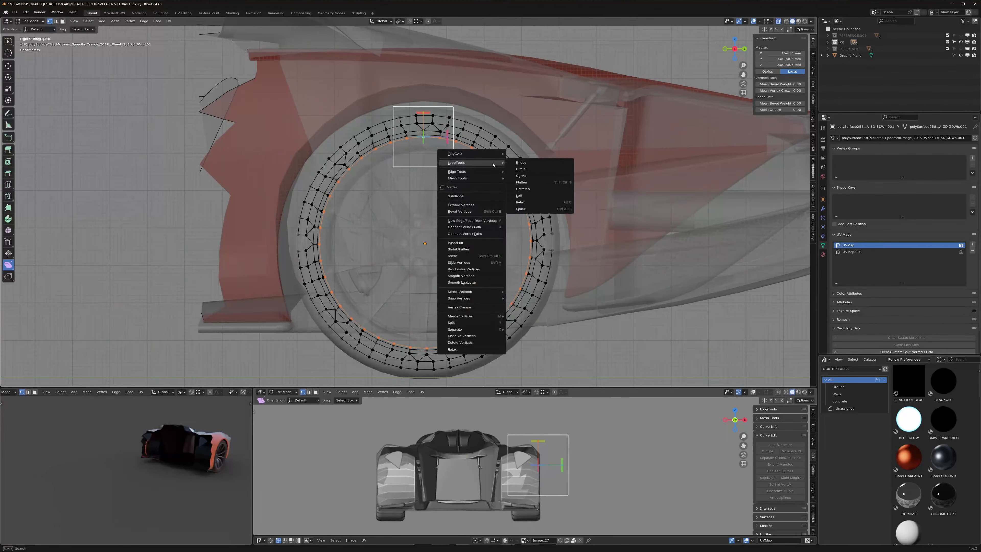
left_click(530, 168)
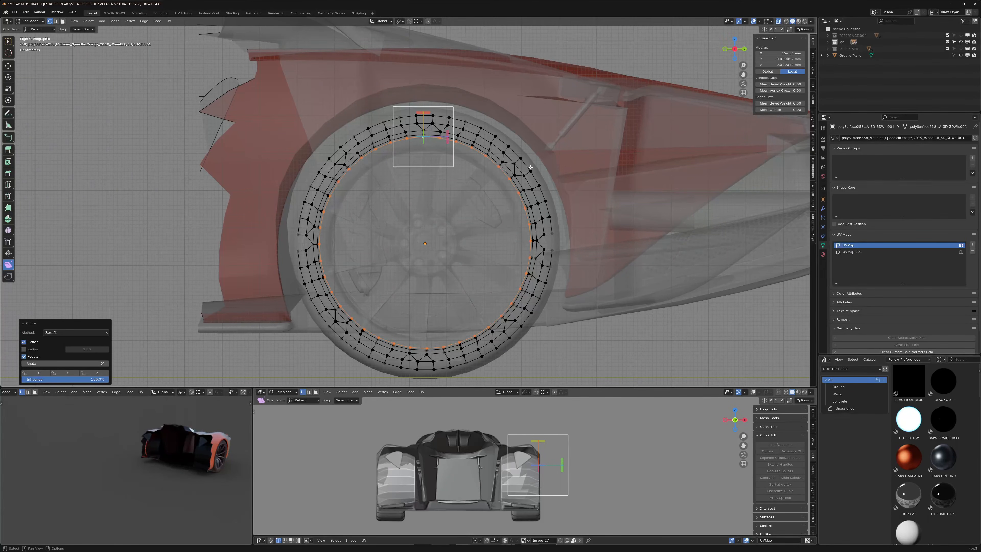
key("ctrl+z")
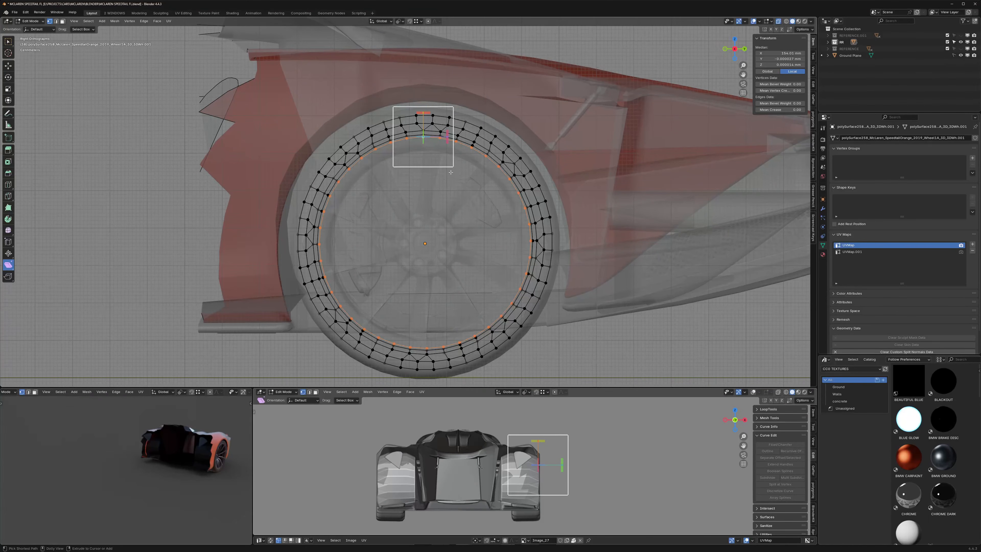
middle_click_drag(480, 161, 493, 168)
key("q")
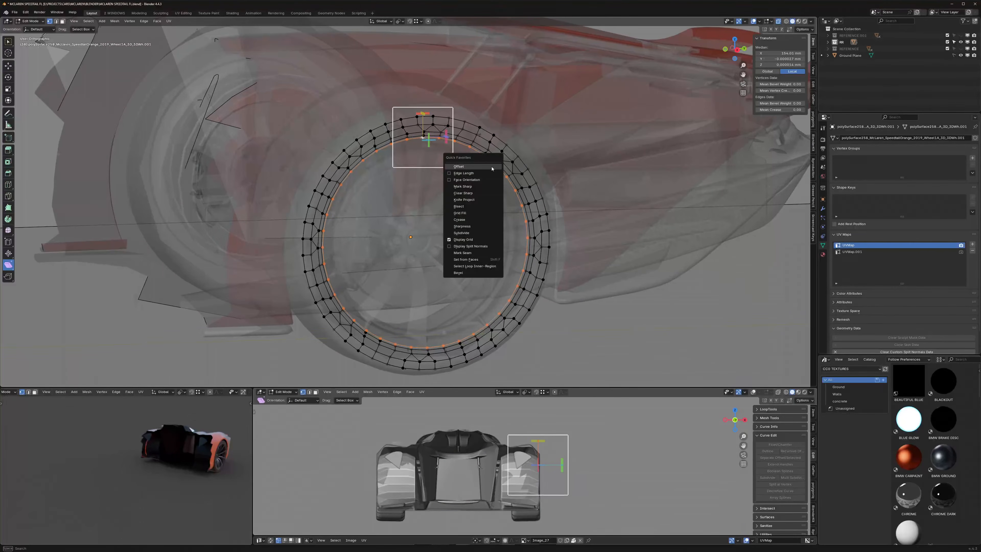
key("q")
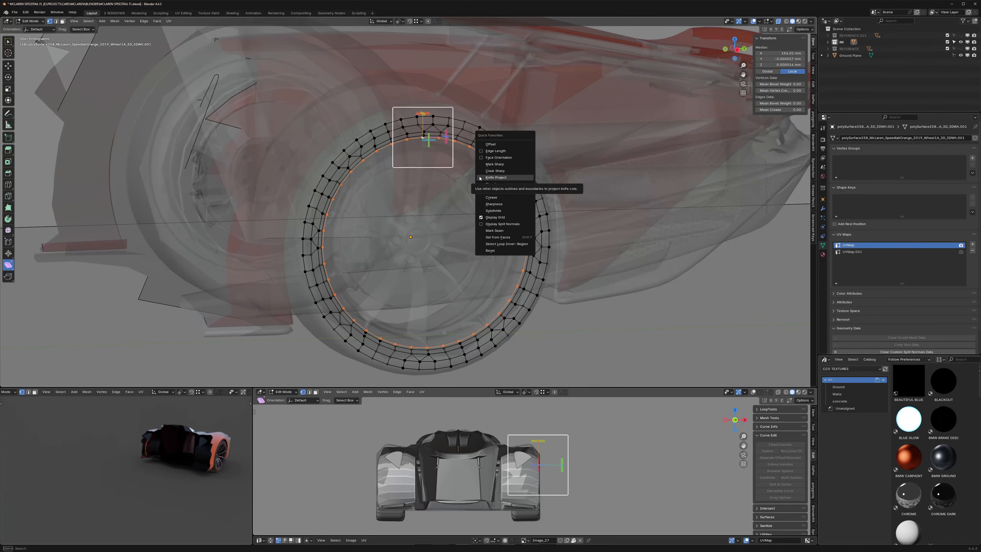
key("q")
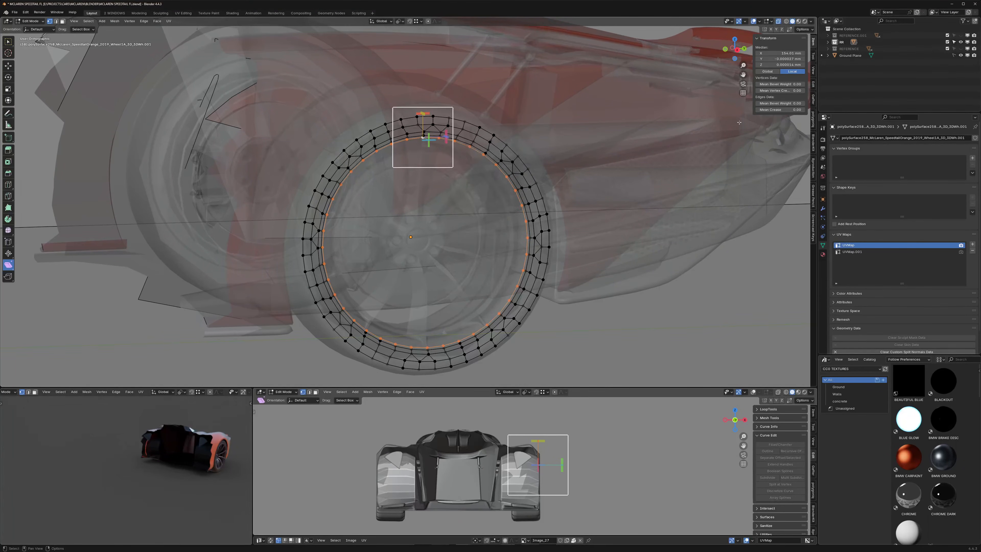
key("q")
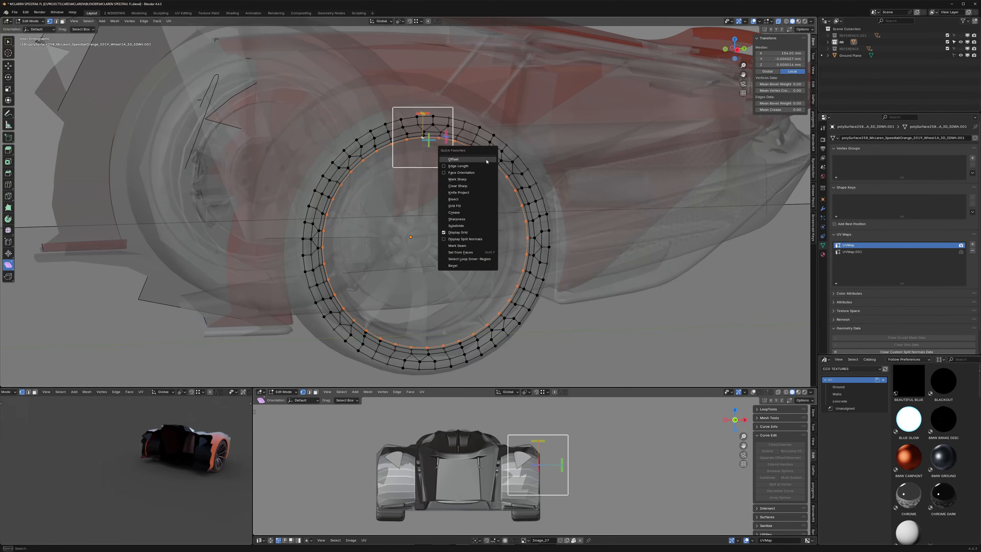
right_click(486, 162)
mouse_move(532, 173)
middle_click_drag(521, 172, 403, 176)
key("shift+a")
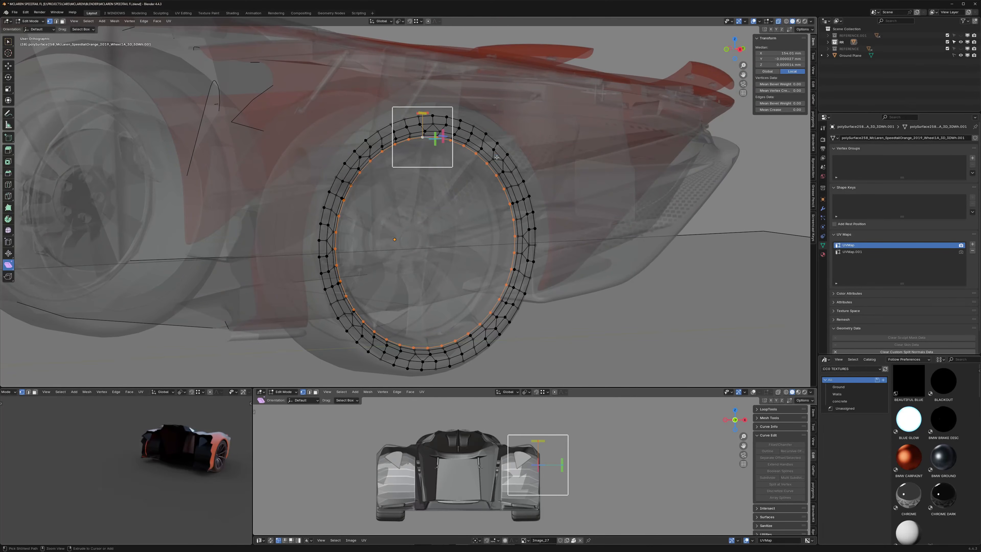
Step: Save the file and snap the 3D cursor to the selected inner edge loop of the tire sidewall ring
key("ctrl+s")
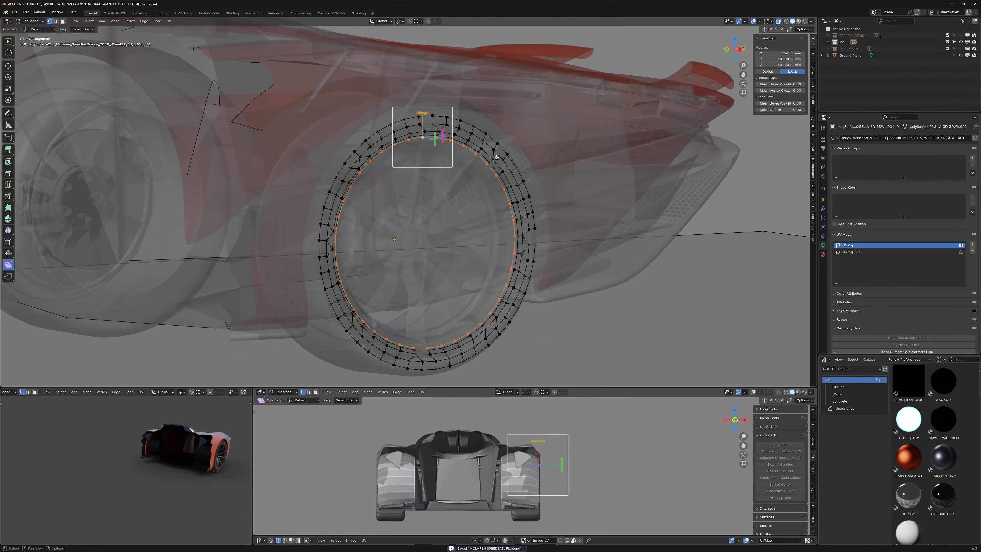
middle_click_drag(524, 158, 533, 153, "shift")
key("g")
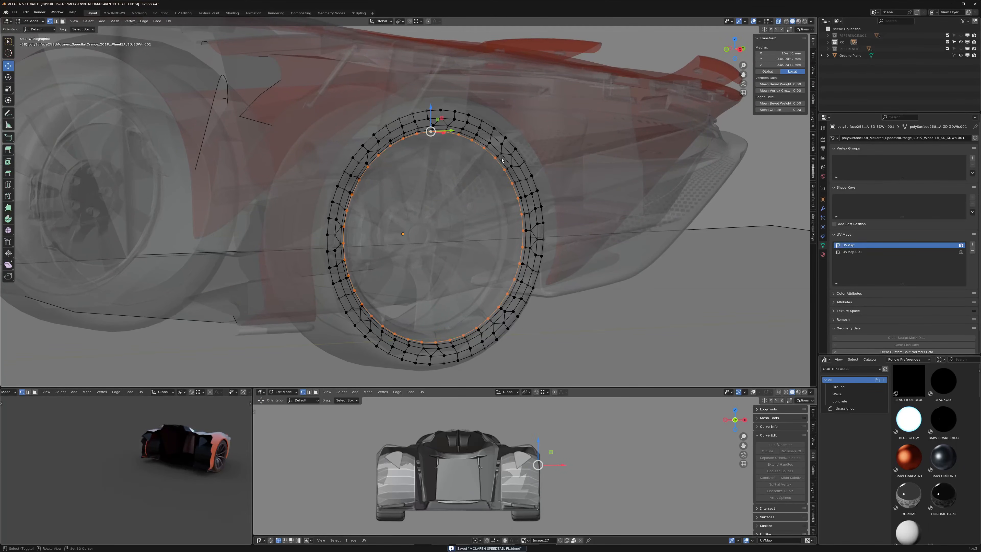
key("shift+a")
key("shift+s")
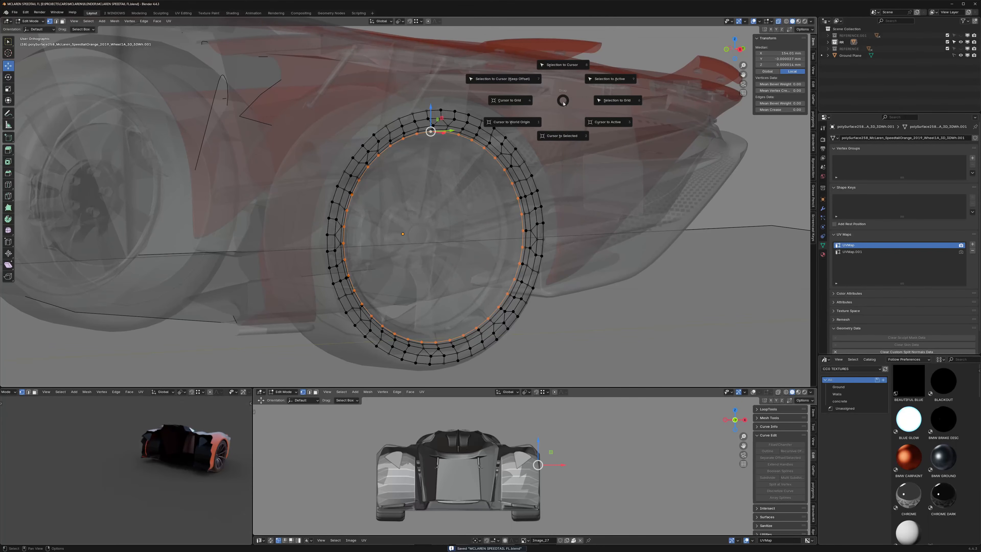
left_click(562, 135)
Step: Return to Object Mode and set the sidewall ring's origin to the 3D cursor
key("Tab")
key("q")
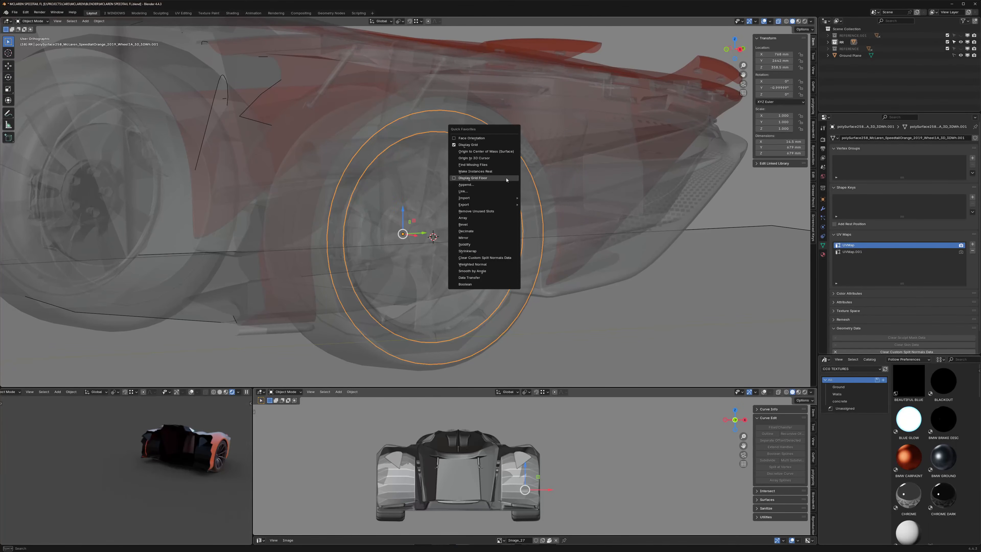
left_click(474, 157)
scroll(488, 213, "down", 5)
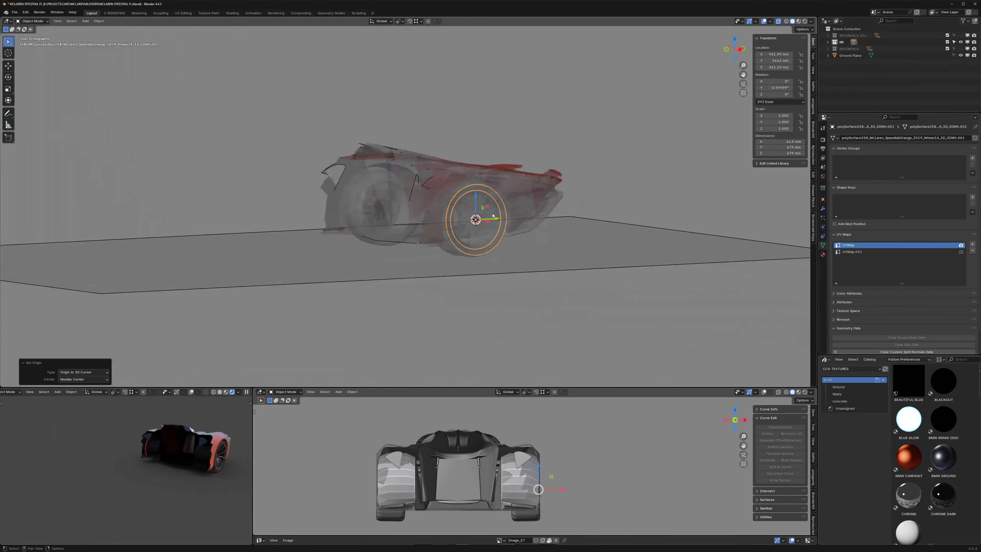
Step: Show the REFERENCE.001 collection alongside the rear section and clear the parents of all objects, keeping their transformation
key("a")
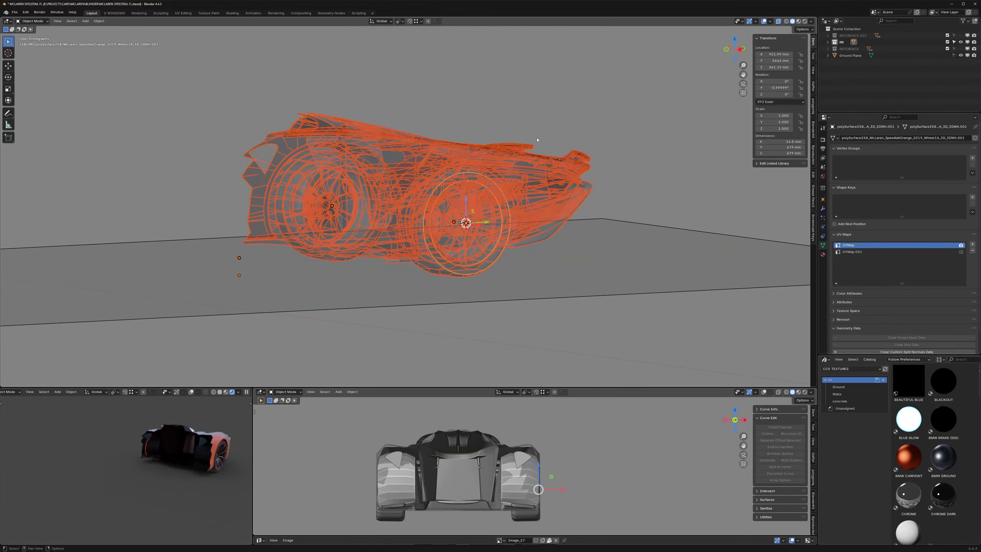
key("shift+1")
middle_click_drag(532, 125, 530, 142, "shift")
scroll(545, 145, "down", 3)
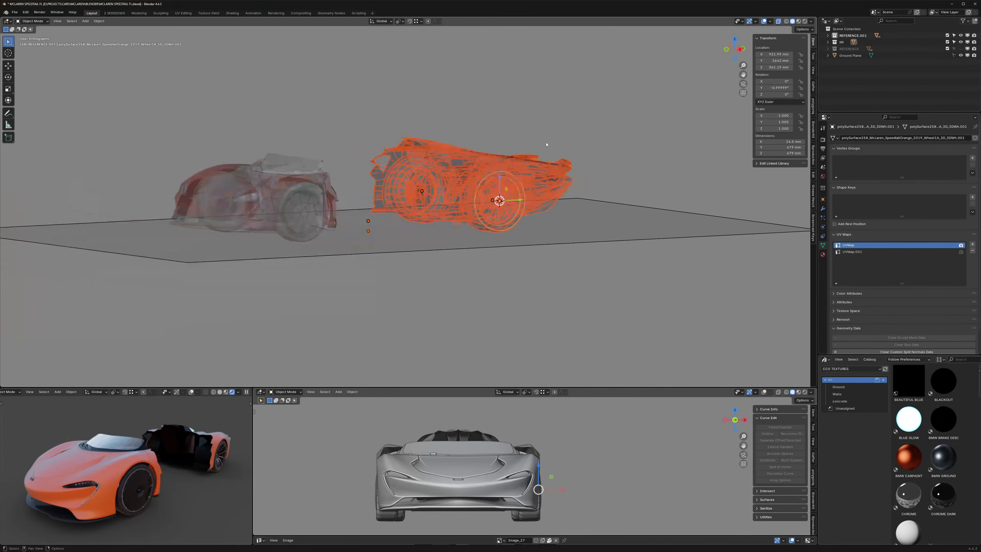
key("a")
scroll(478, 161, "up", 1)
middle_click_drag(476, 162, 516, 185, "shift")
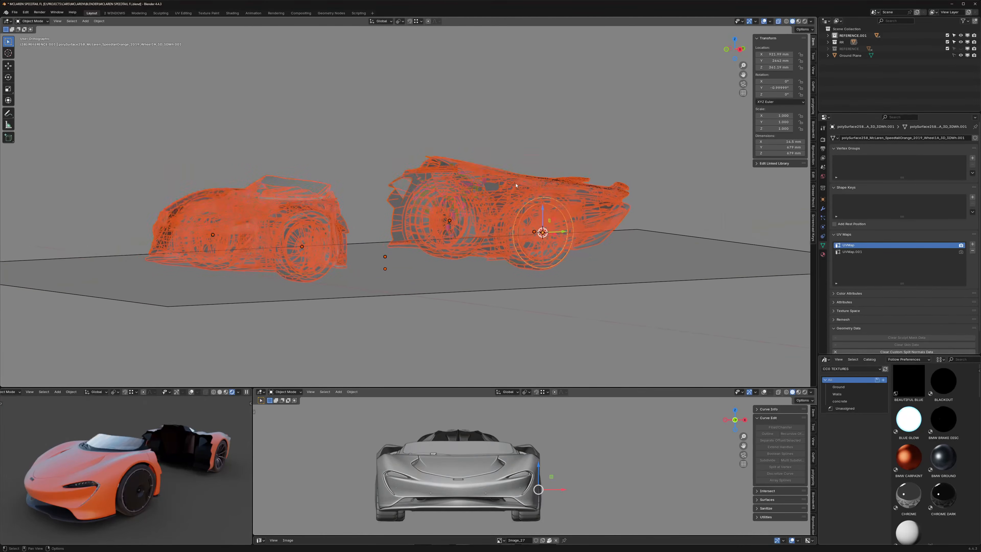
key("alt+p")
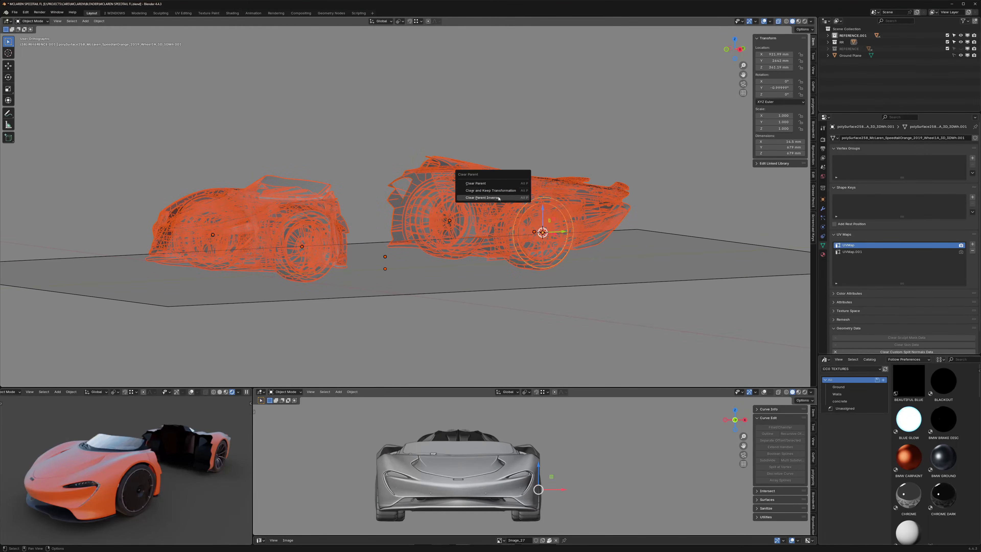
left_click(490, 190)
left_click(527, 138)
Step: Isolate the RR collection and parent all its objects to the rear tire sidewall ring with Object (Keep Transform)
key("2")
scroll(564, 170, "up", 5)
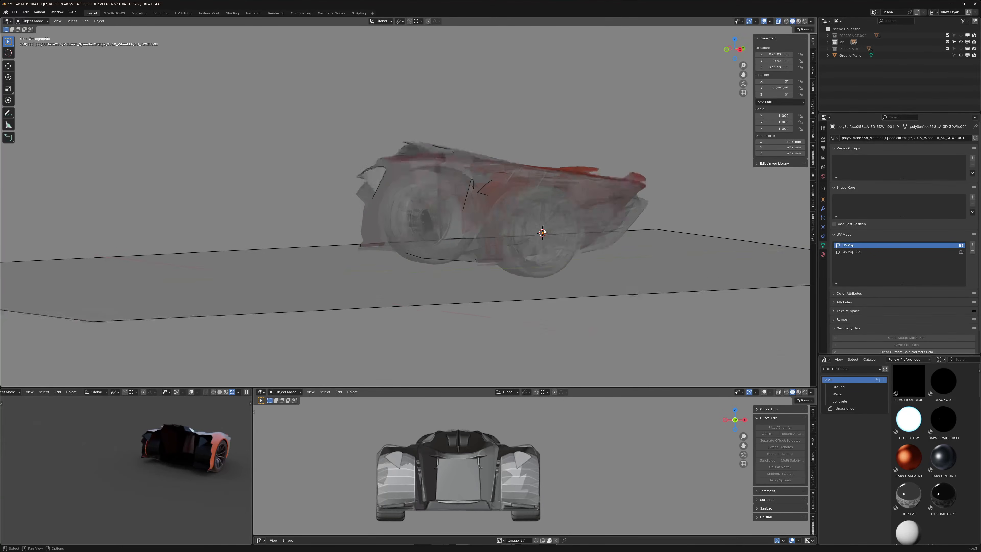
key("alt+z")
left_click(556, 160)
scroll(548, 166, "down", 3)
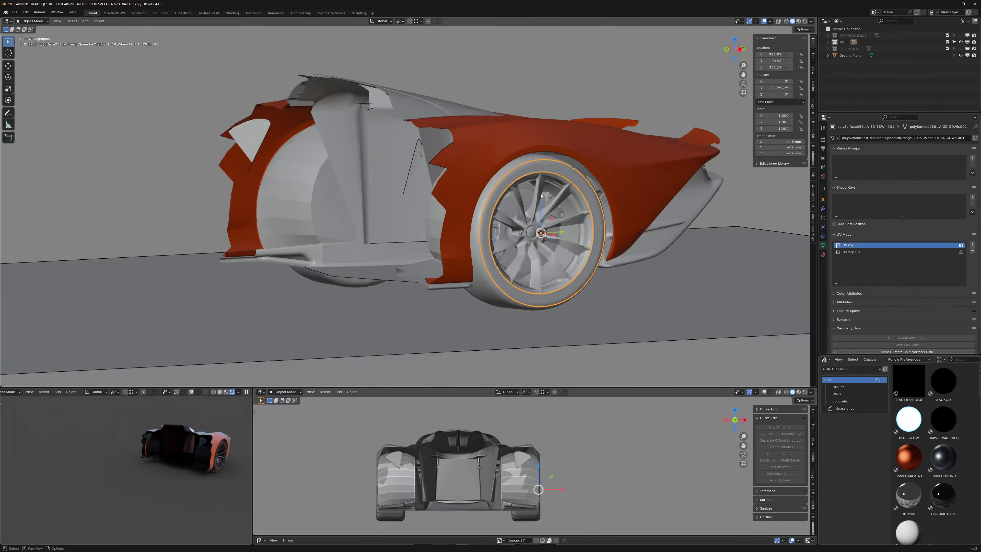
key("alt+z")
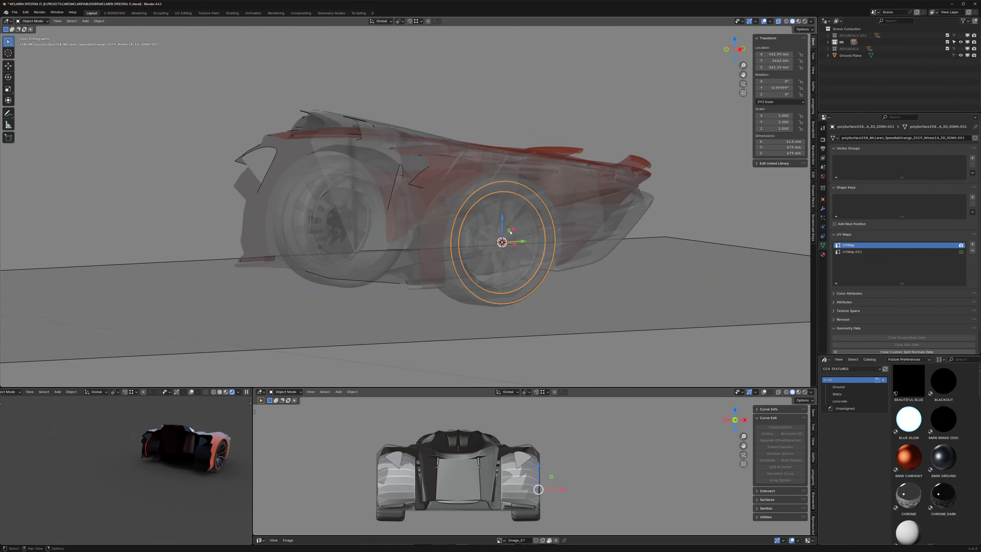
key("a")
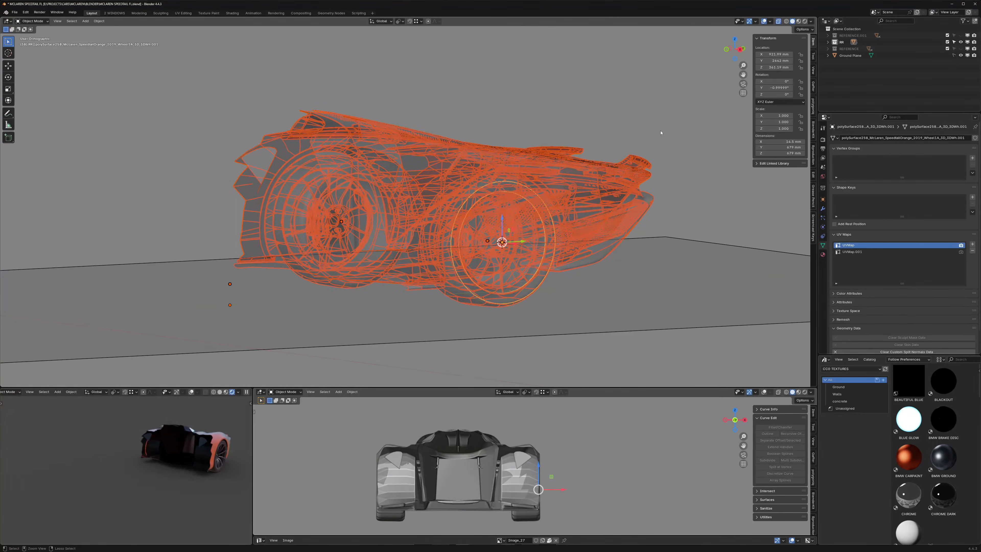
key("ctrl+p")
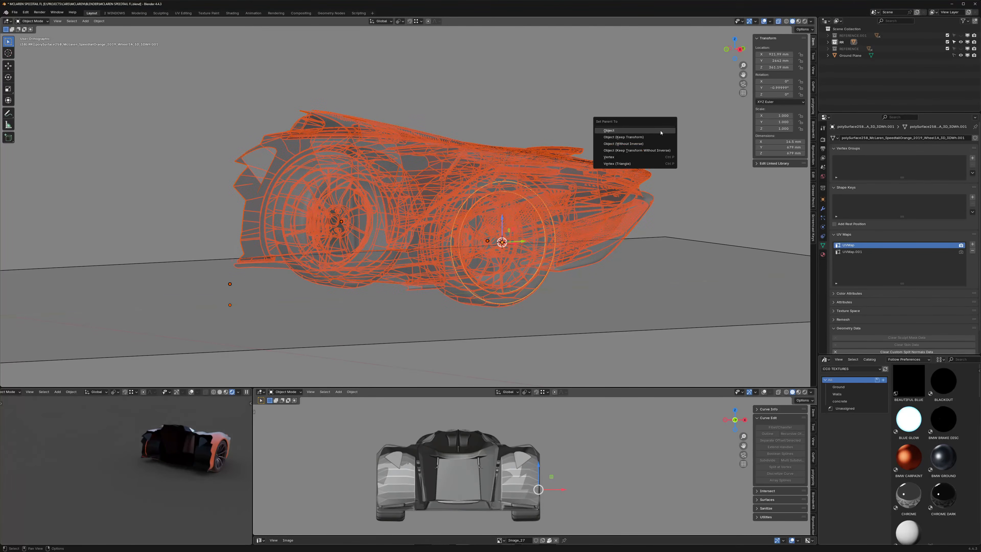
left_click(626, 139)
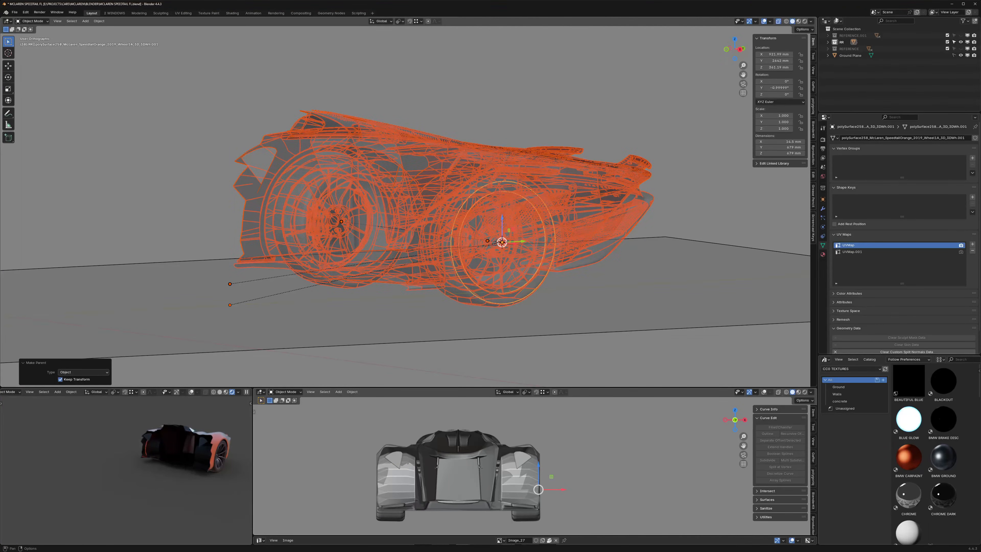
Step: Expand the RR collection and set the parent sidewall ring's Y location to 0 mm to move the rear section
left_click(828, 42)
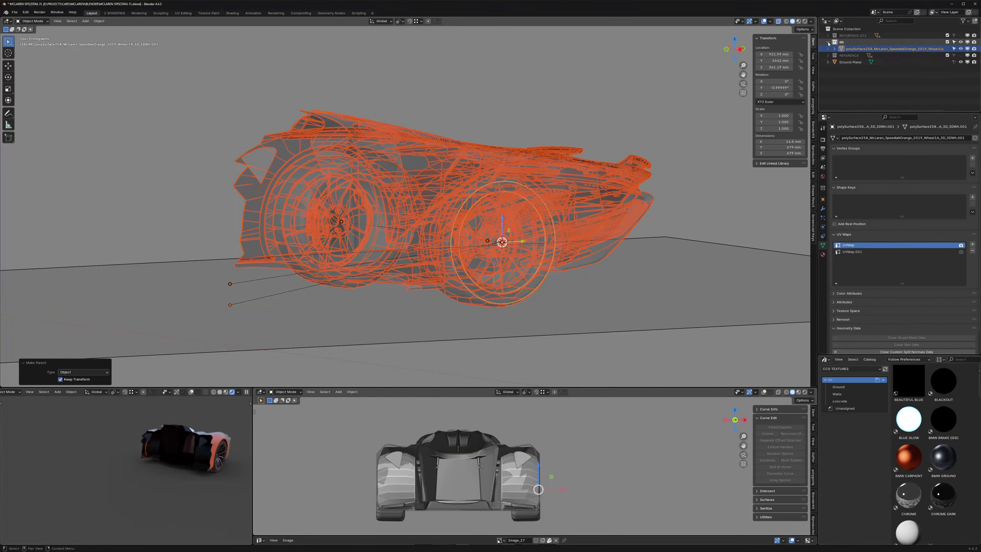
left_click(765, 60)
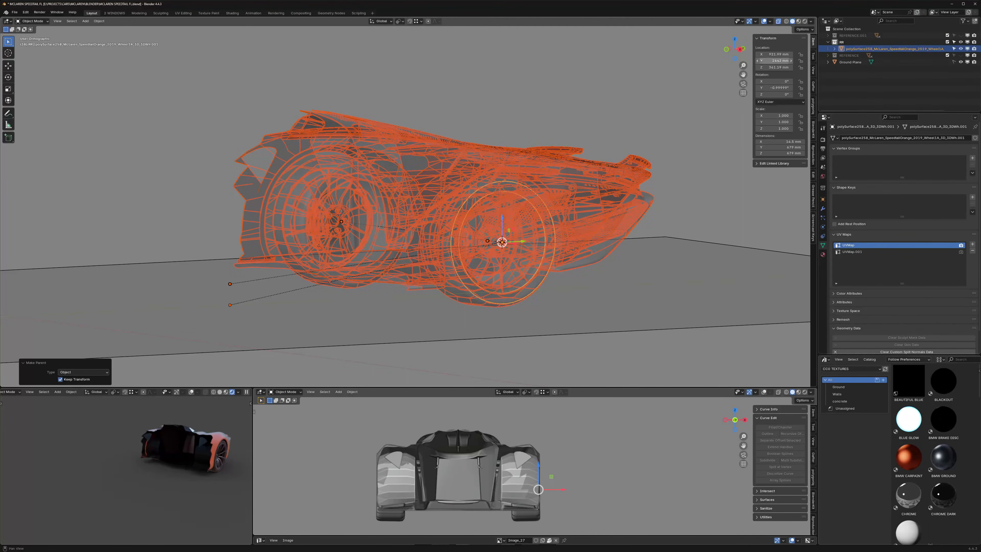
type("0")
key("Return")
middle_click_drag(372, 152, 553, 154, "shift")
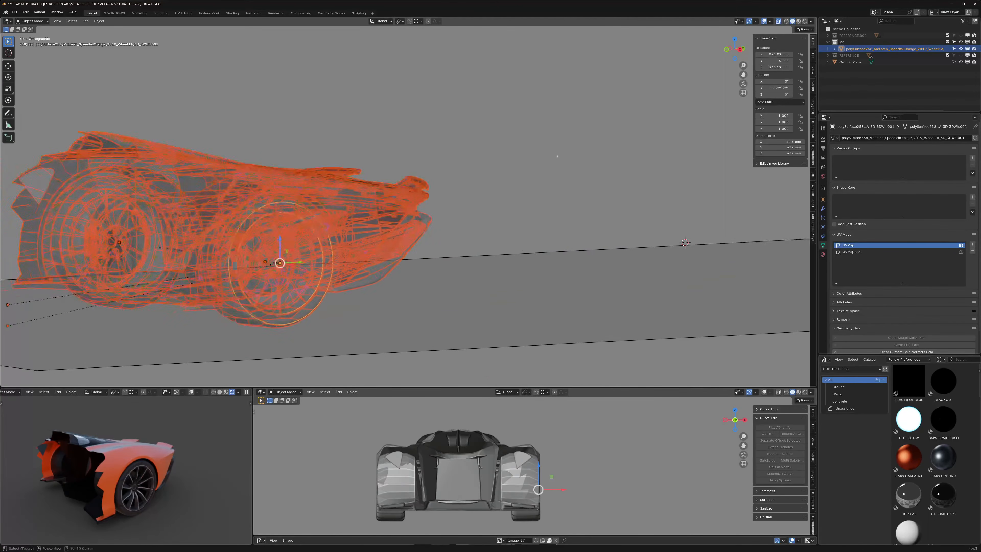
Step: Show the front section together with the rear one and inspect their overlap from the right with X-ray off
key("shift+1")
mouse_move(433, 196)
middle_mouse_down("shift")
mouse_move(471, 191)
mouse_move(455, 179)
middle_mouse_up("shift")
key("alt+z")
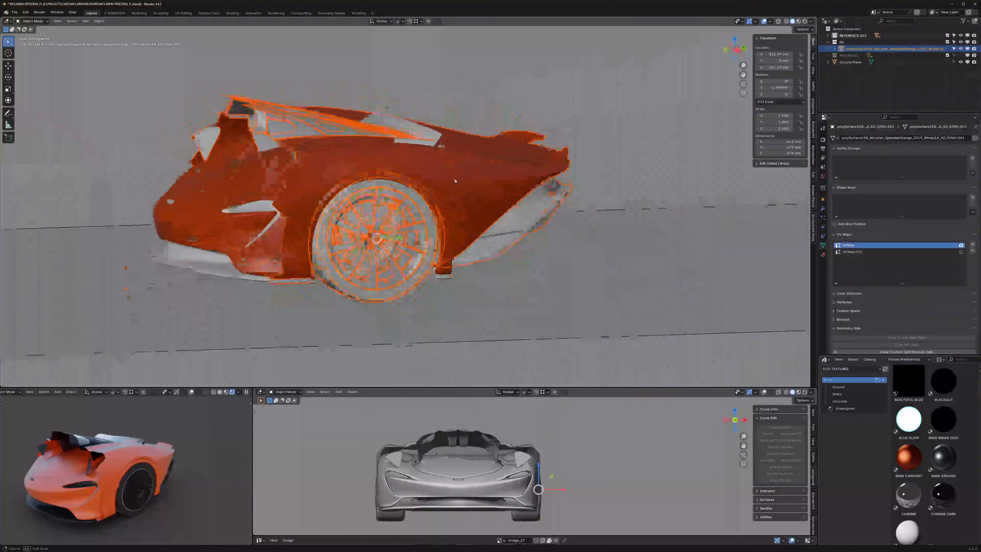
key("KP_3")
left_click(464, 114)
mouse_move(338, 127)
middle_mouse_down()
mouse_move(401, 136)
mouse_move(345, 132)
mouse_move(334, 144)
middle_mouse_up()
scroll(328, 162, "up", 3)
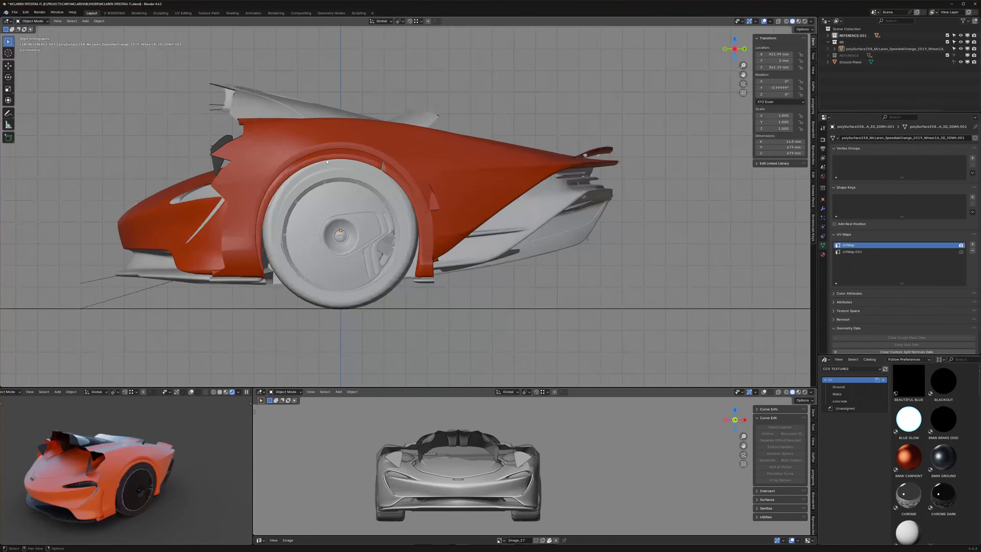
scroll(326, 161, "up", 1)
Step: Compare the size and alignment of the front and rear wheels by alternately isolating the REFERENCE.001 and RR collections
key("1")
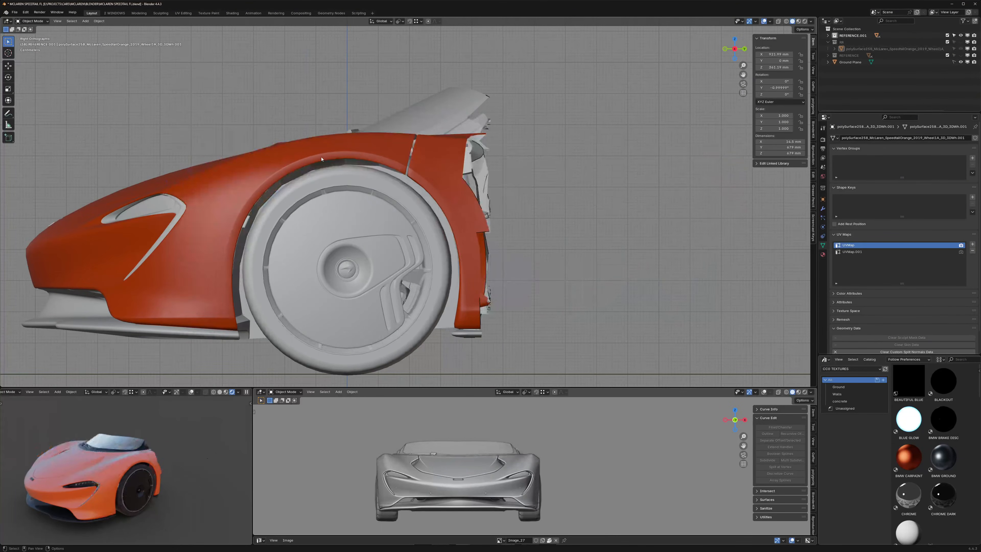
key("2")
key("1")
key("2")
key("1")
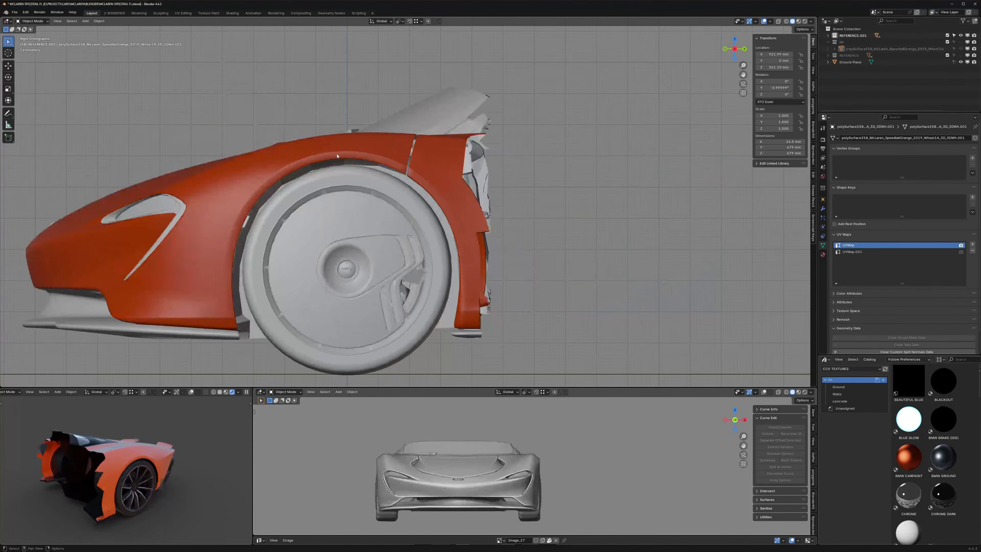
key("2")
key("1")
key("2")
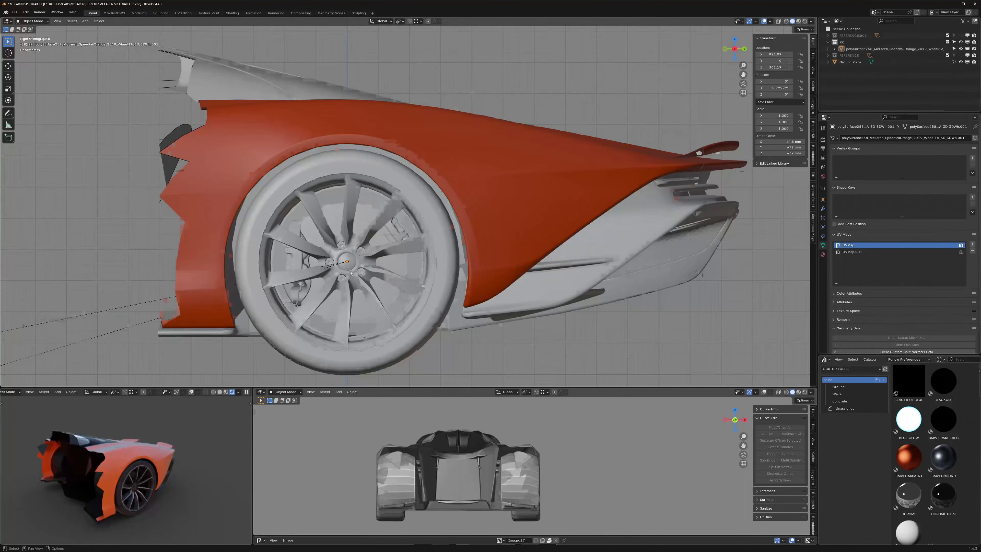
key("1")
key("2")
key("1")
key("2")
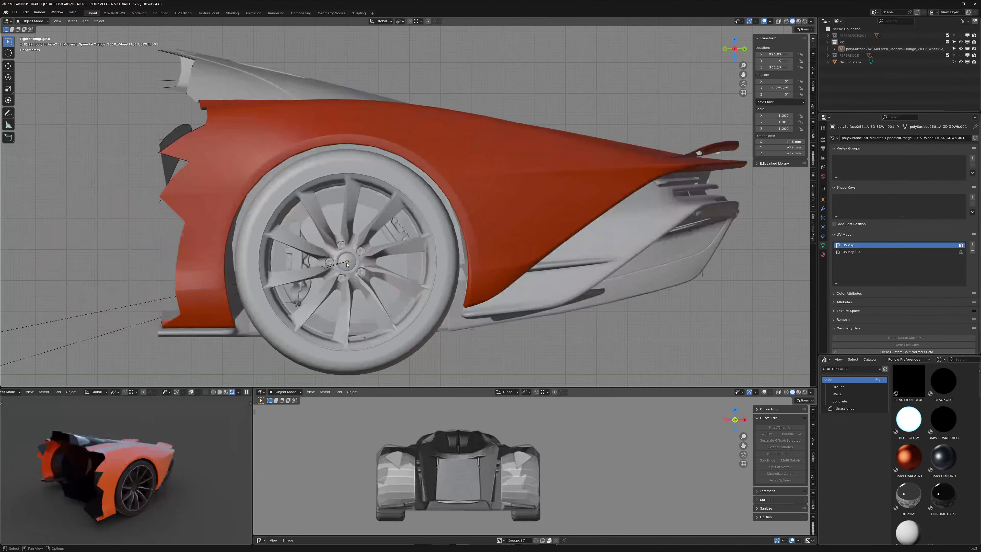
key("1")
key("2")
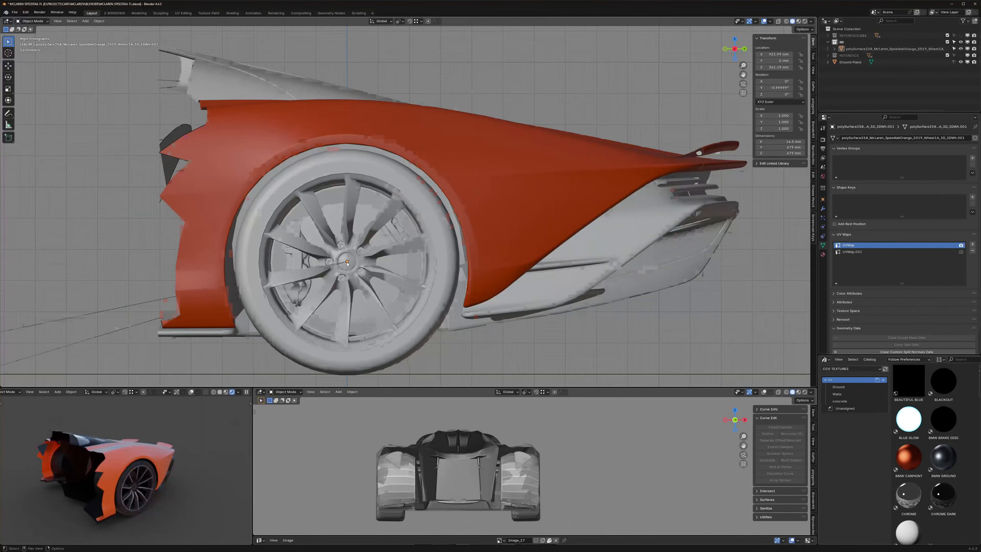
key("1")
key("2")
key("1")
key("2")
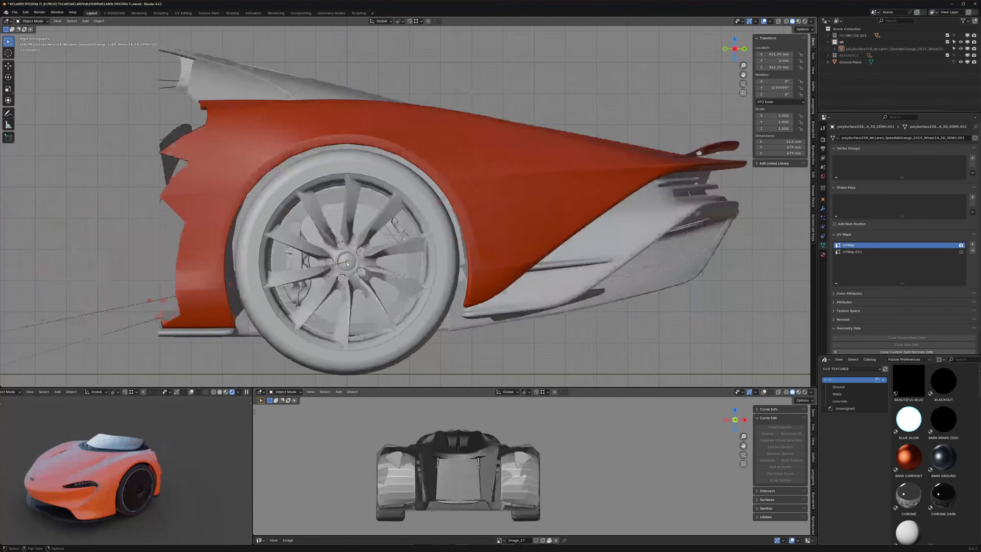
key("1")
key("2")
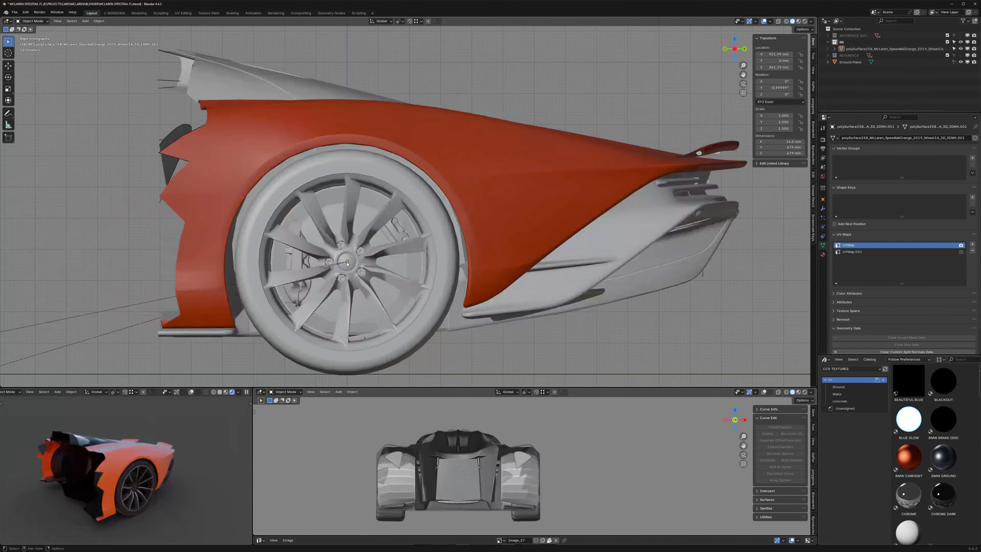
key("1")
key("2")
key("1")
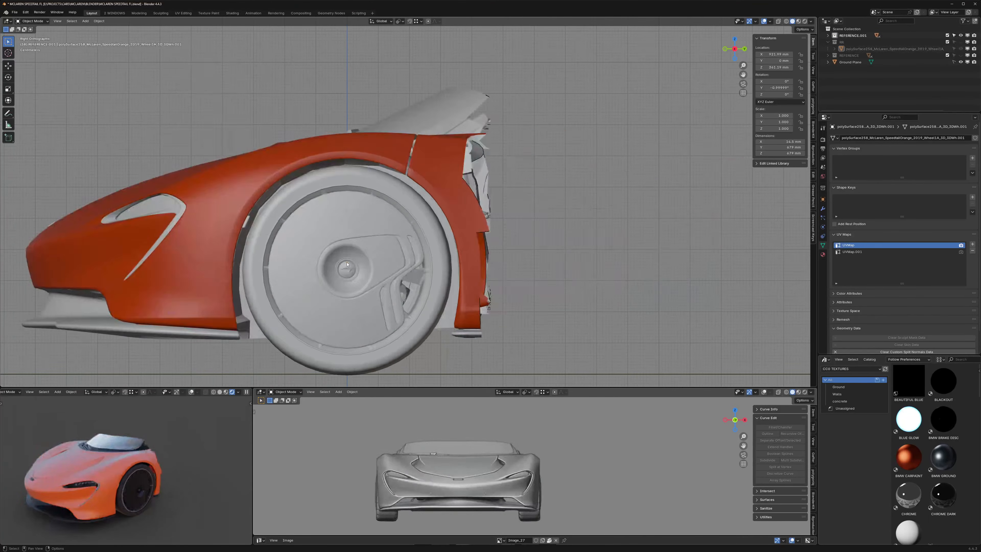
Step: Delete the windshield geometry from the front section's window mesh in Edit Mode, viewed from the right with X-ray on
scroll(351, 235, "down", 4)
middle_click_drag(350, 235, 365, 256, "alt")
mouse_move(397, 154)
middle_mouse_down()
mouse_move(413, 170)
mouse_move(395, 163)
mouse_move(410, 151)
mouse_move(393, 160)
middle_mouse_up()
scroll(413, 170, "up", 2)
key("alt+z")
key("alt+z")
left_click(391, 141)
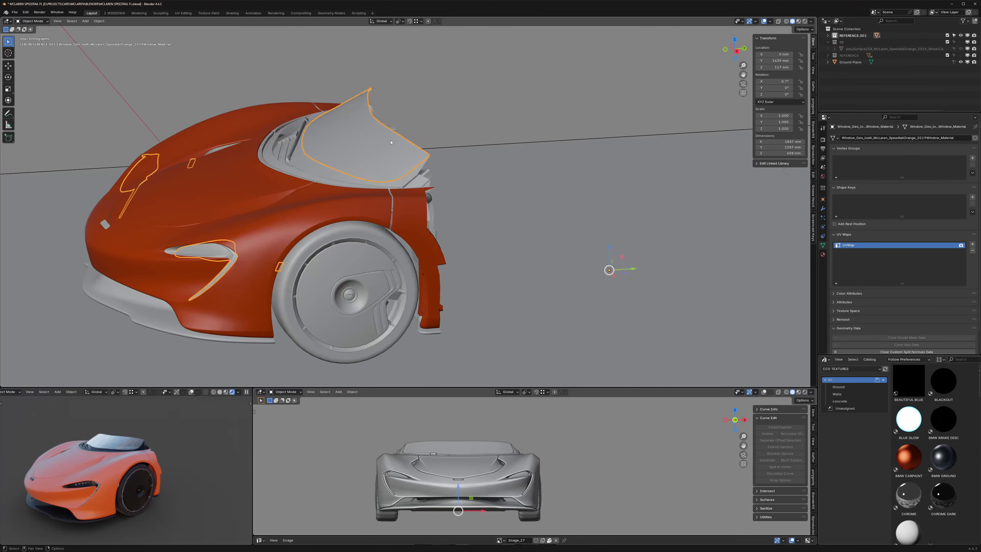
key("alt+z")
key("KP_3")
key("Tab")
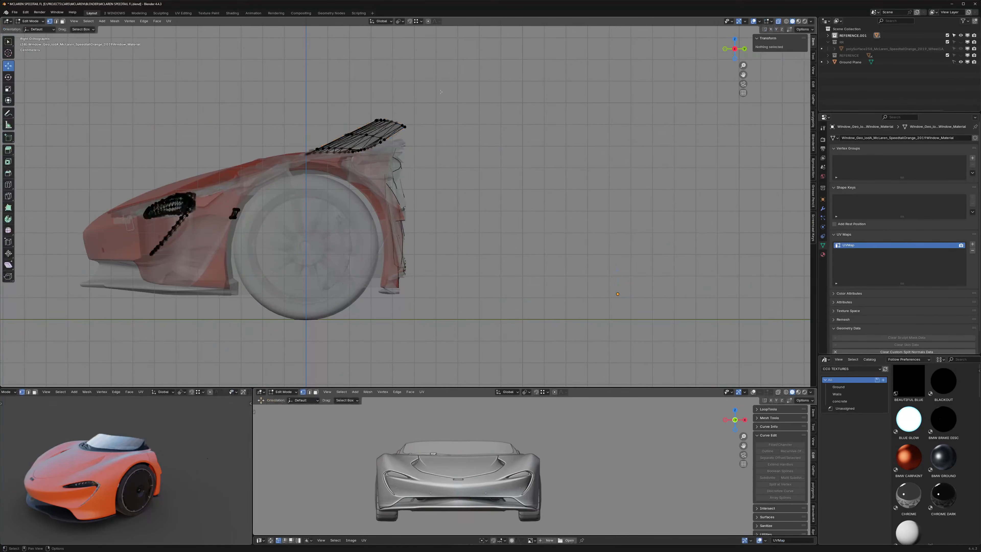
left_click_drag(487, 68, 270, 204)
key("x")
left_click(270, 204)
key("Tab")
Step: Delete the inner windshield glass object from the front section
left_click(373, 134)
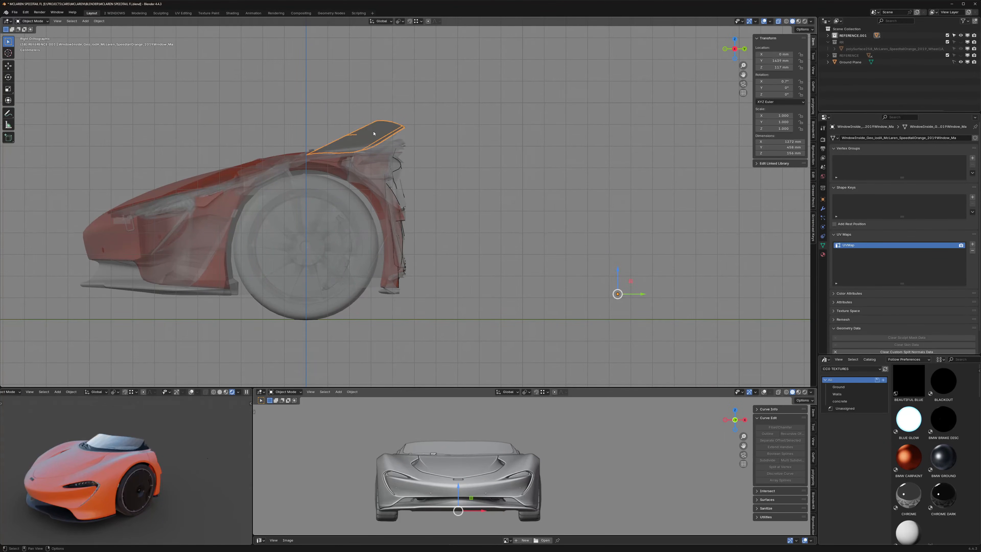
key("x")
left_click(373, 133)
Step: Delete the black glass object above the front section's rear edge
left_click(403, 135)
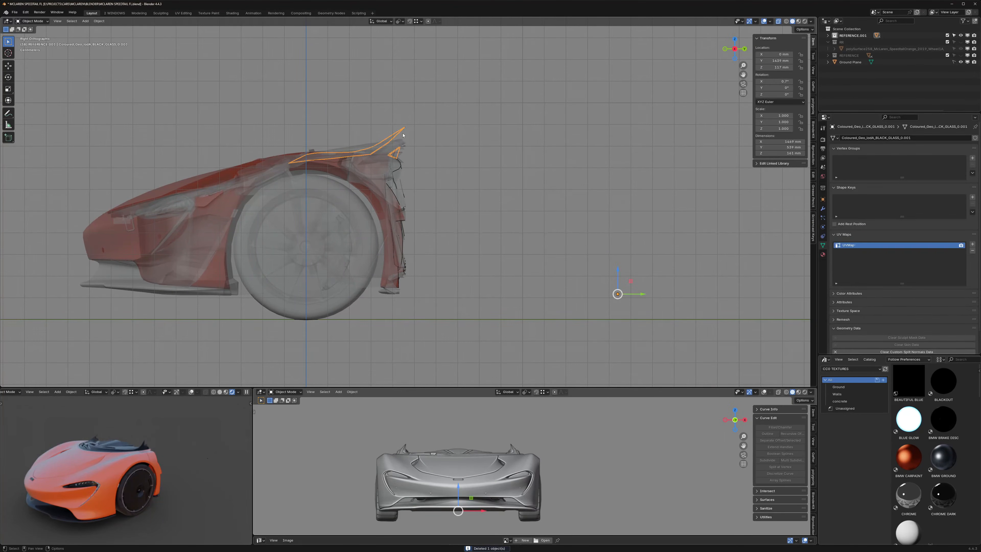
left_click(398, 136)
Step: Delete the interior mesh's vertices around and behind the front wheel in Edit Mode, keeping its forward portion
left_click(395, 137)
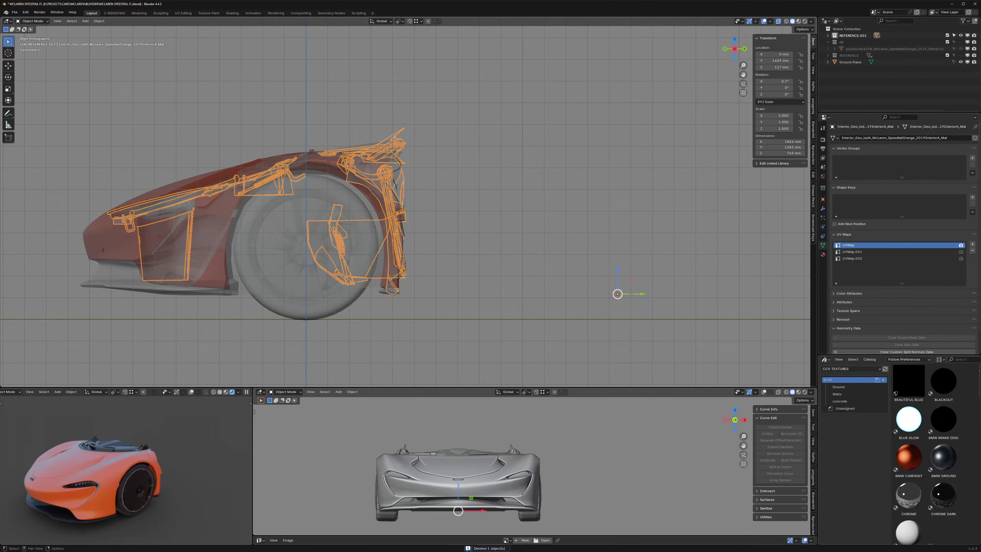
key("Tab")
middle_click_drag(395, 137, 411, 148)
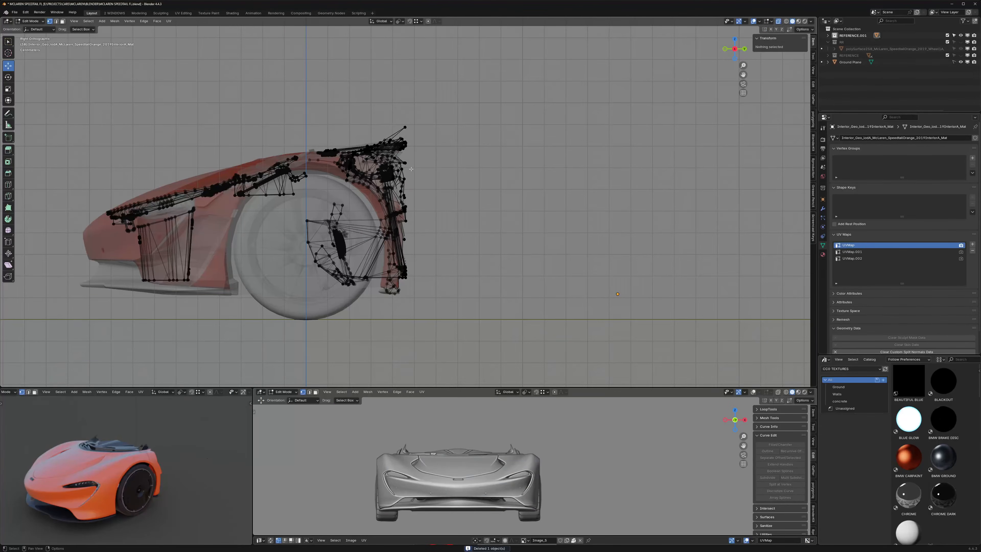
key("c")
mouse_move(410, 159)
left_mouse_down()
mouse_move(393, 121)
mouse_move(416, 271)
mouse_move(334, 247)
left_mouse_up()
key("Escape")
key("x")
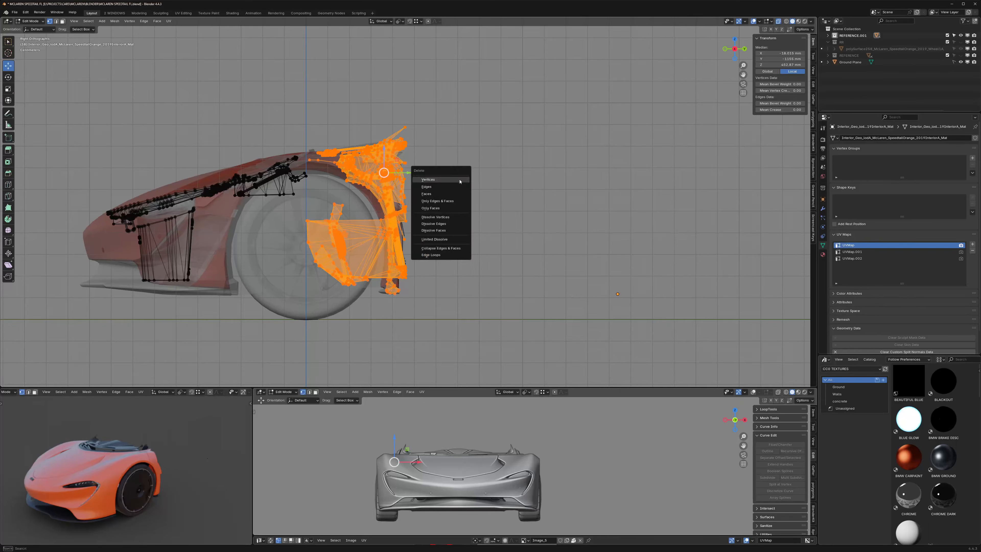
left_click(459, 180)
key("Tab")
Step: Delete the vertices behind the front wheel center from the Carbon2 mesh in Edit Mode
left_click(390, 165)
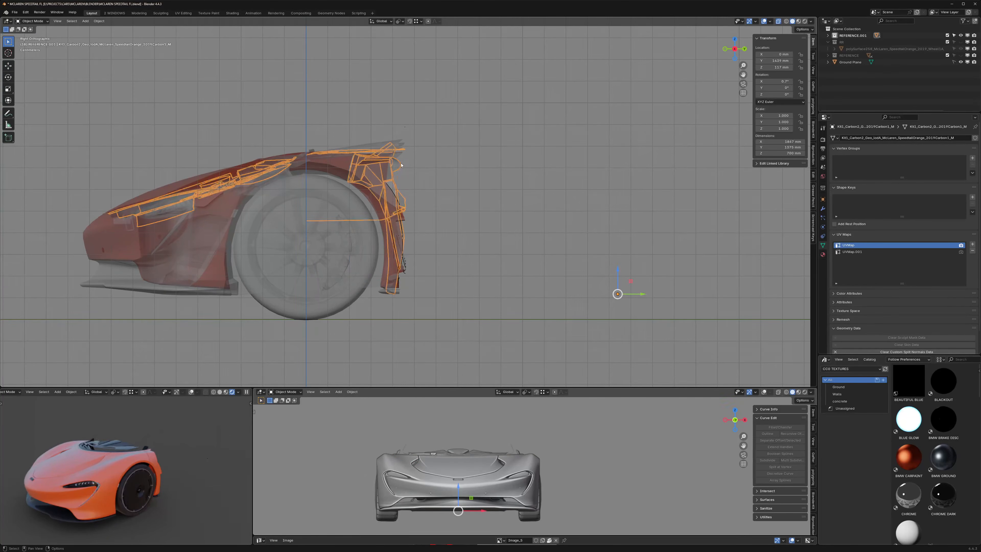
middle_click_drag(390, 164, 390, 165)
key("Tab")
left_click_drag(491, 98, 306, 301)
middle_click_drag(407, 113, 401, 163)
key("x")
left_click(407, 131)
key("Tab")
Step: Delete the small Coloured Base_Material object at the upper rear tip of the front section
left_click(401, 163)
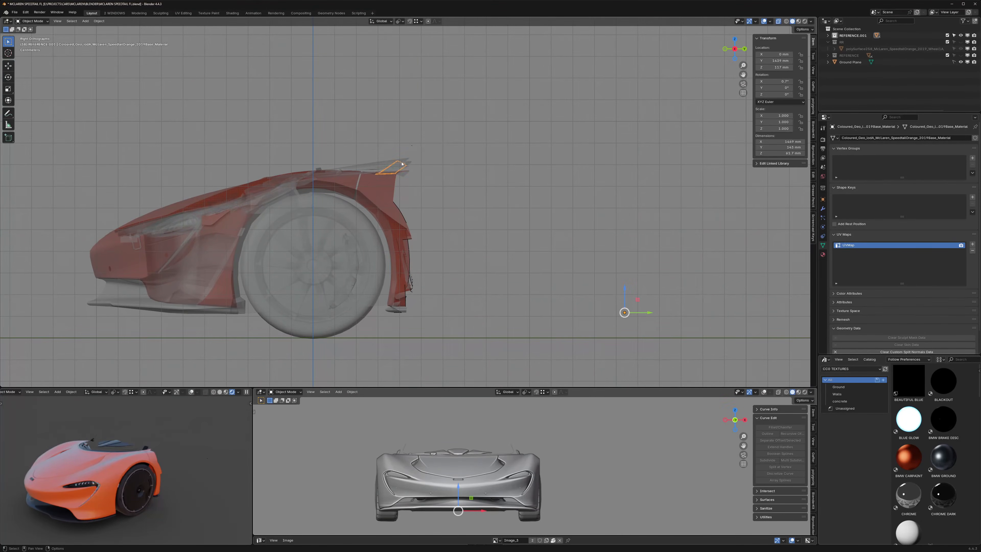
key("x")
left_click(424, 147)
Step: Delete the remaining small trim object at the upper rear of the front section
left_click_drag(448, 132, 384, 169)
middle_click_drag(436, 134, 437, 140)
left_click(395, 167)
middle_click_drag(395, 167, 404, 159)
key("x")
left_click(394, 156)
Step: Delete the windshield trim vertices above the wheel arch from the Base_Material mesh in Edit Mode
left_click(398, 170)
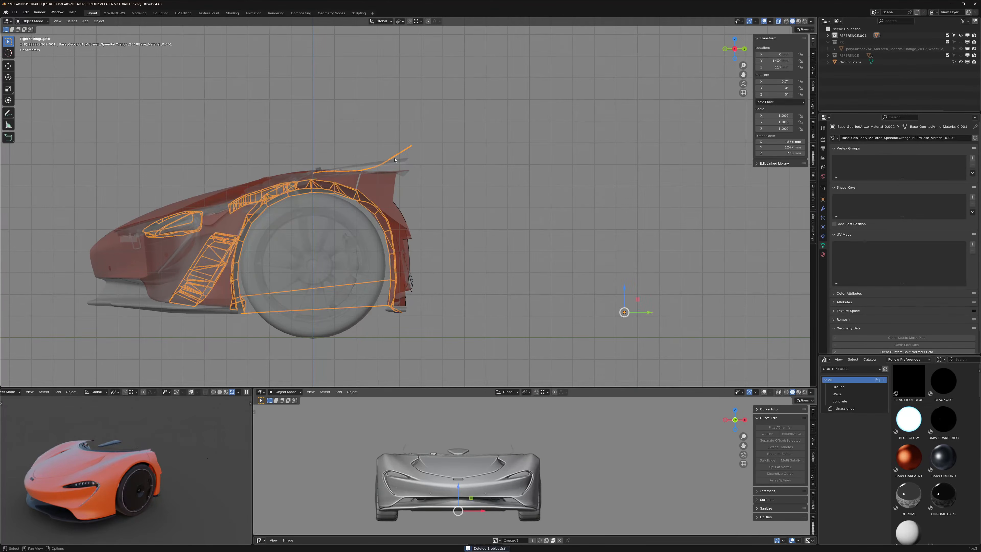
key("Tab")
left_click_drag(475, 113, 312, 176)
key("x")
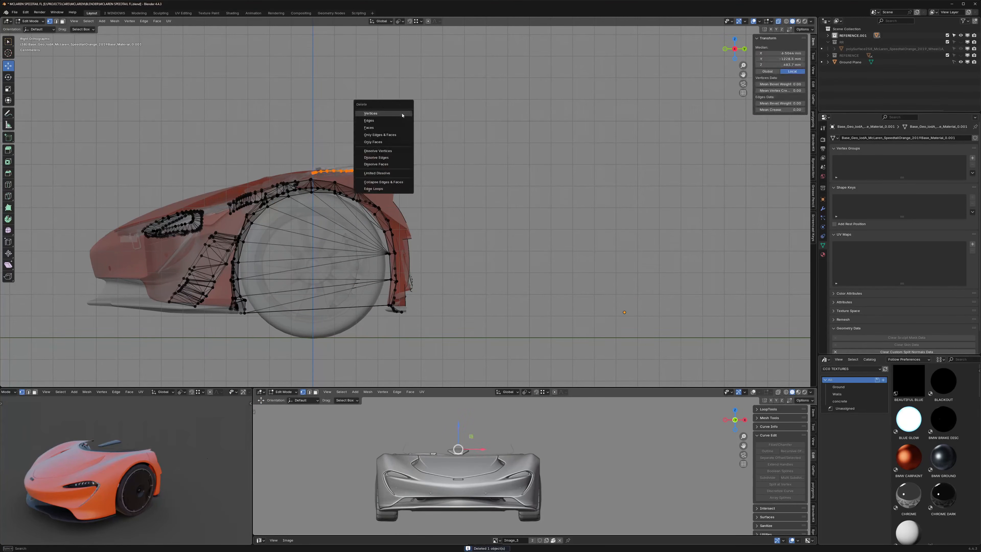
left_click(386, 108)
key("Tab")
Step: Delete the upper rear strip of vertices from the Carbon1Details mesh in Edit Mode, keeping the nose and lower carbon parts
left_click(397, 164)
key("Tab")
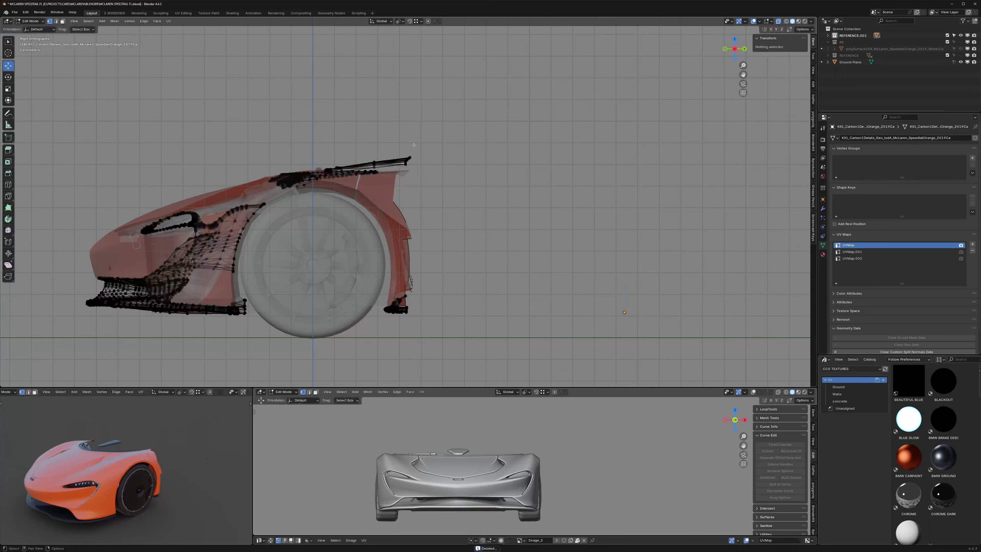
middle_click_drag(397, 164, 477, 125)
left_click_drag(477, 125, 310, 179)
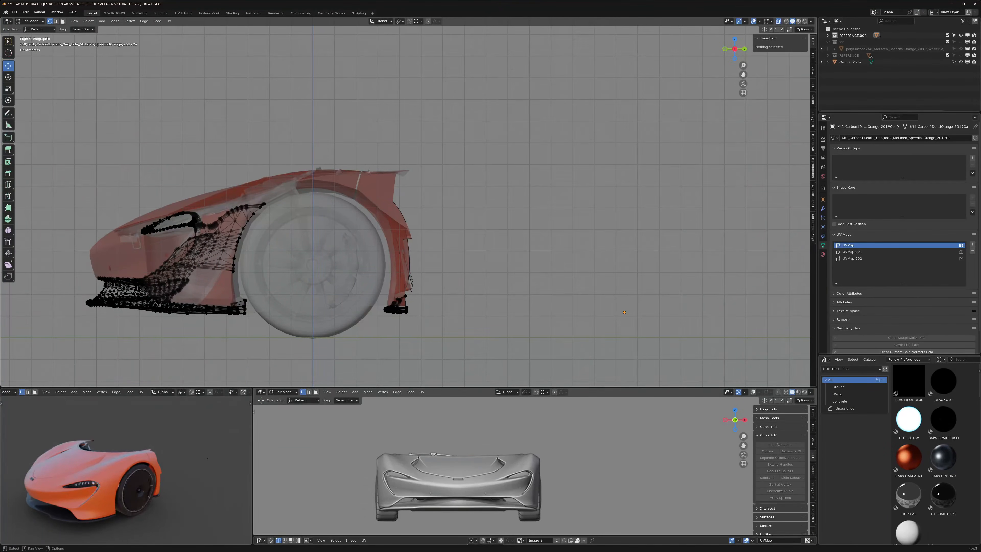
key("Tab")
Step: Delete the Coloured METAL trim object framing the windshield base
left_click(401, 175)
middle_click_drag(376, 176, 386, 176)
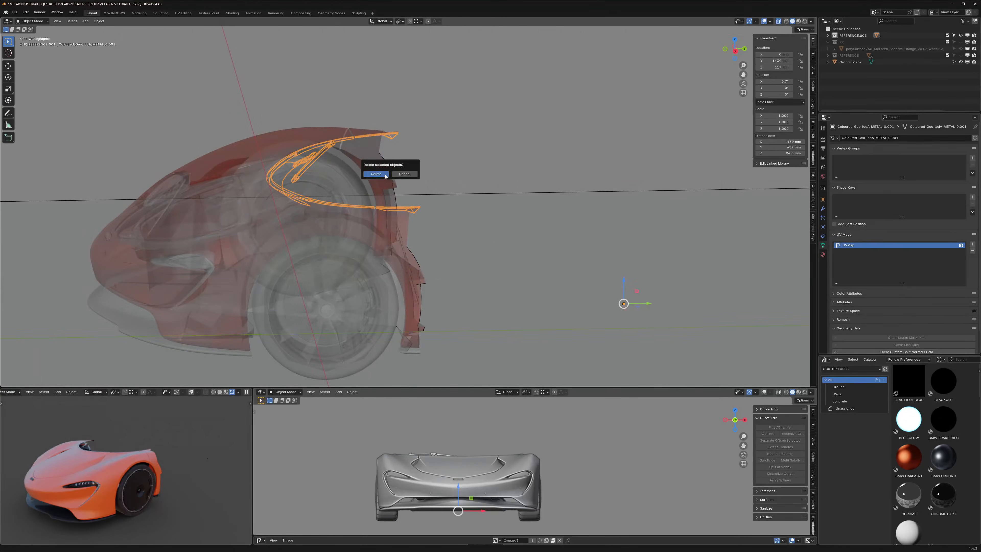
left_click(376, 174)
Step: Open the front section's body paint mesh in Edit Mode, viewed from the right
left_click(395, 172)
key("Tab")
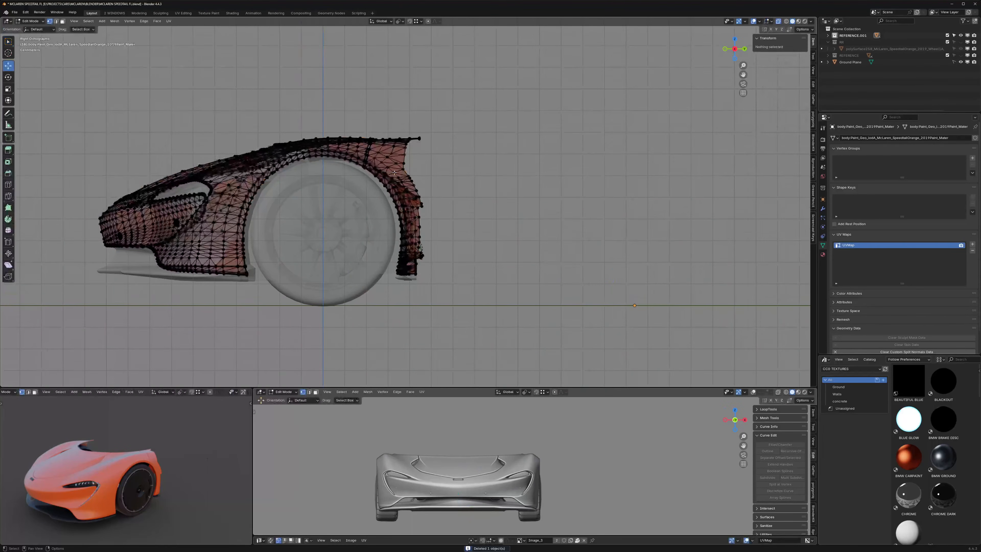
scroll(395, 172, "up", 8)
scroll(337, 161, "down", 8)
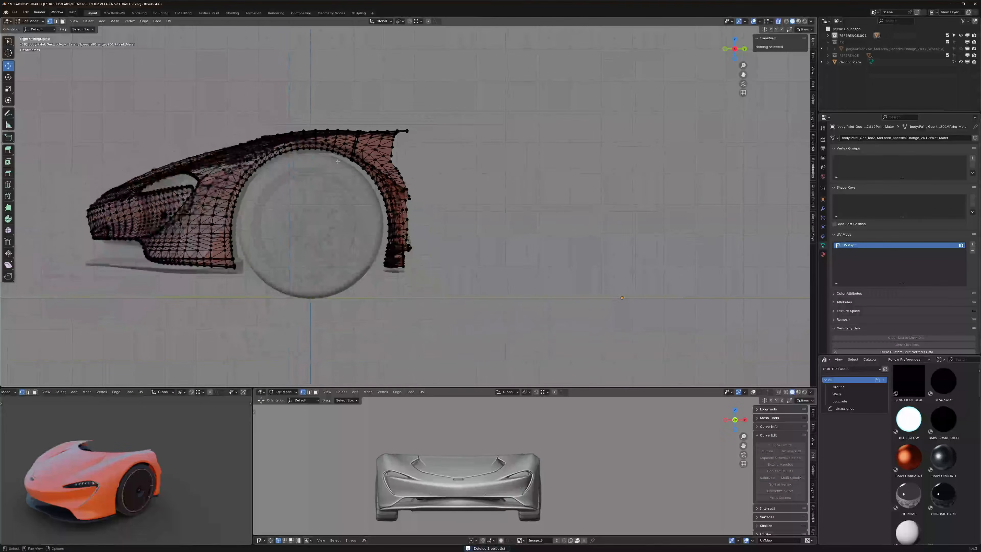
middle_click_drag(338, 161, 403, 170)
Step: Try to select the linked body panel pieces above the rear of the front wheel arch
key("l")
key("l")
key("l")
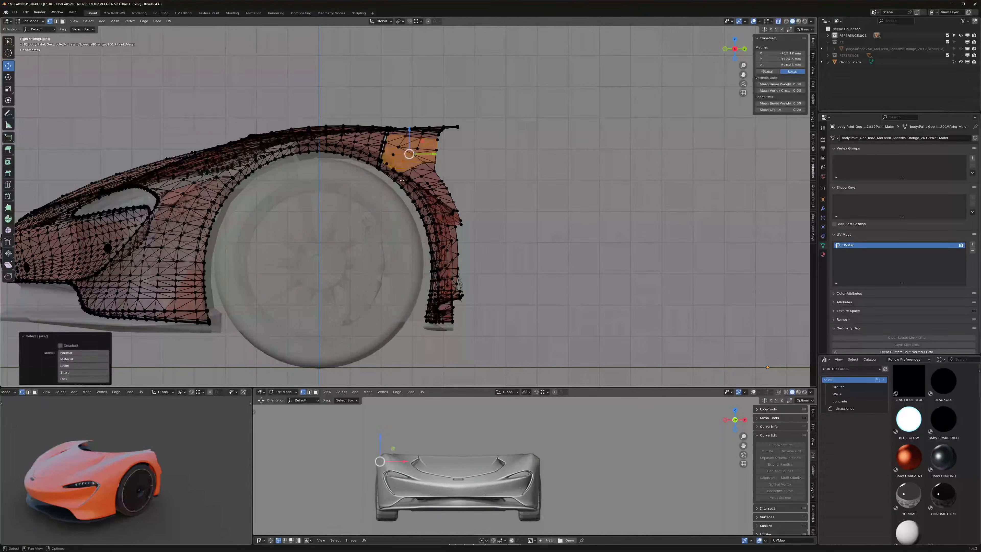
scroll(369, 167, "down", 3)
Step: Select the whole body paint mesh and bisect it with a vertical cut through the front wheel center
key("a")
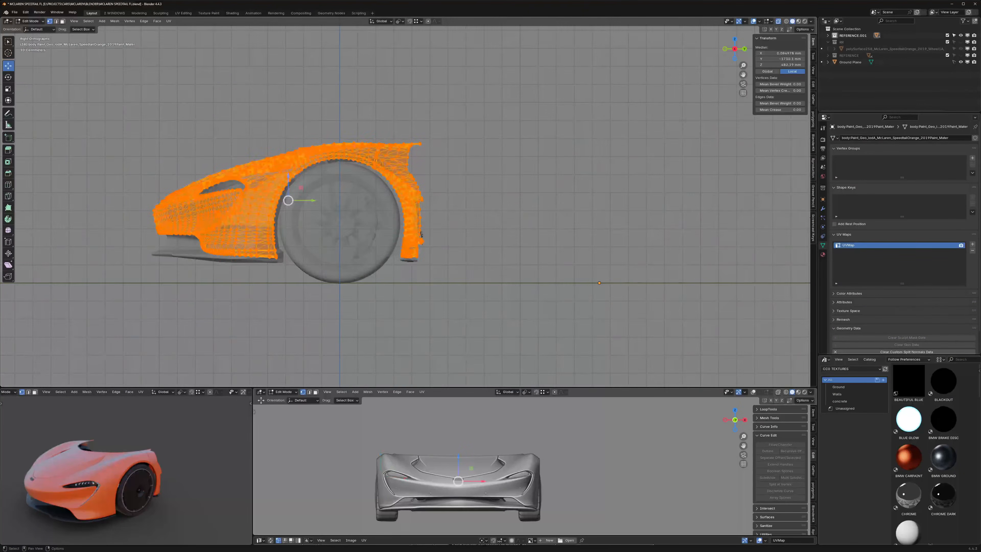
scroll(353, 123, "up", 3)
key("q")
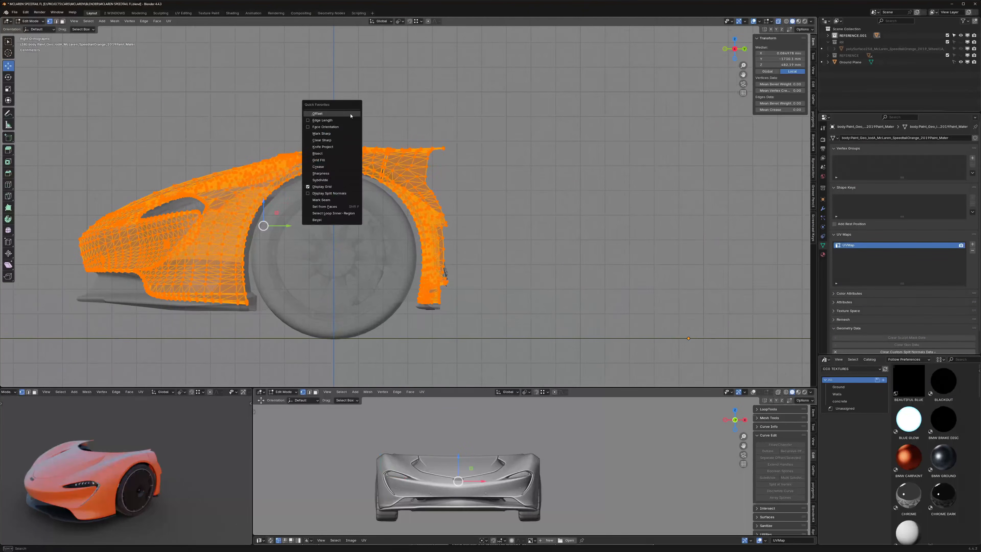
left_click(320, 154)
left_click_drag(333, 90, 334, 133)
middle_click_drag(334, 134, 362, 83)
Step: Set the bisect's plane point to 0, 0, 0 and plane normal to 0, 1, 0, with Clear Outer enabled
left_click_drag(90, 317, 84, 351)
type("0")
key("Return")
type("0")
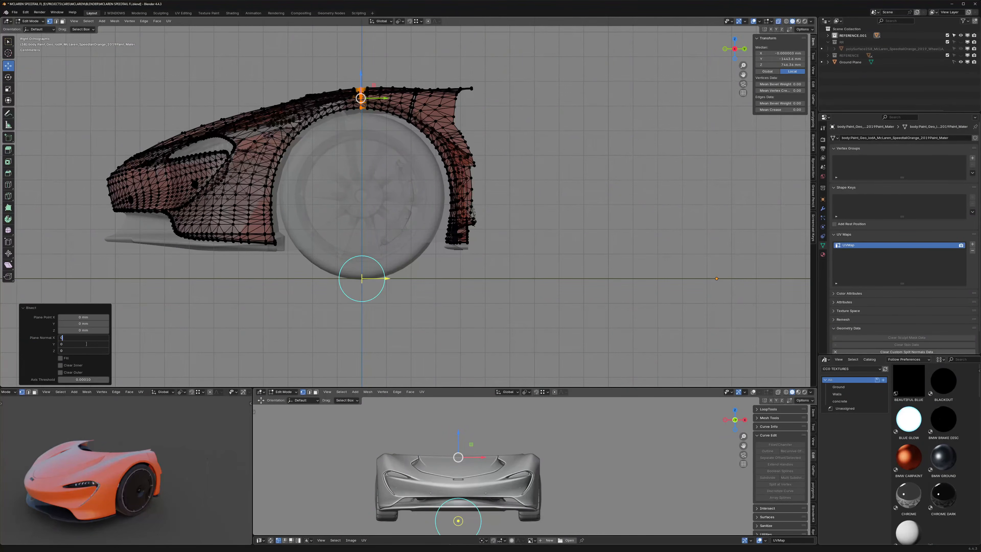
key("Return")
double_click(83, 346)
type("1")
key("Return")
left_click(60, 365)
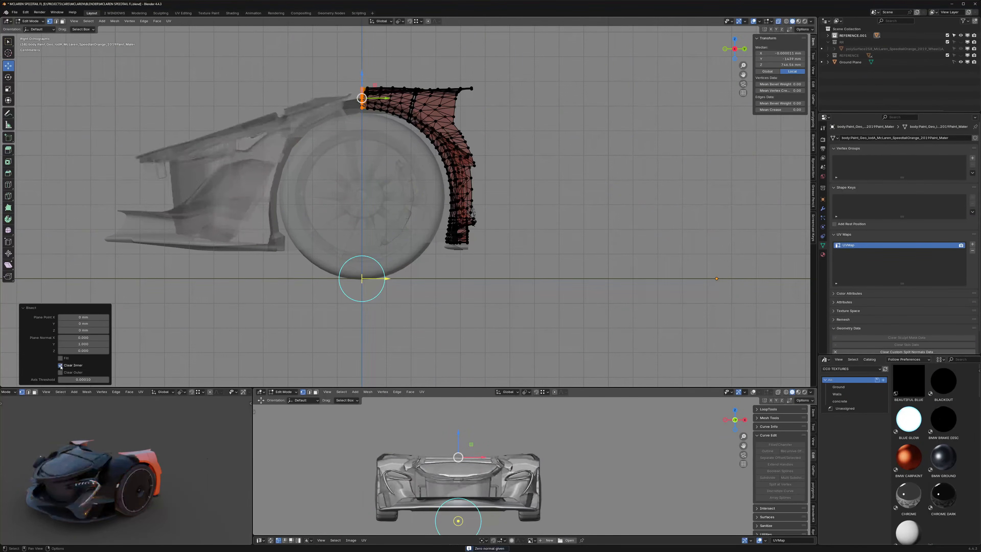
left_click(61, 365)
left_click(60, 372)
Step: Clear the selection and select the linked geometry of the small badge at the center of the nose
middle_click_drag(270, 162, 408, 179)
scroll(397, 210, "up", 6)
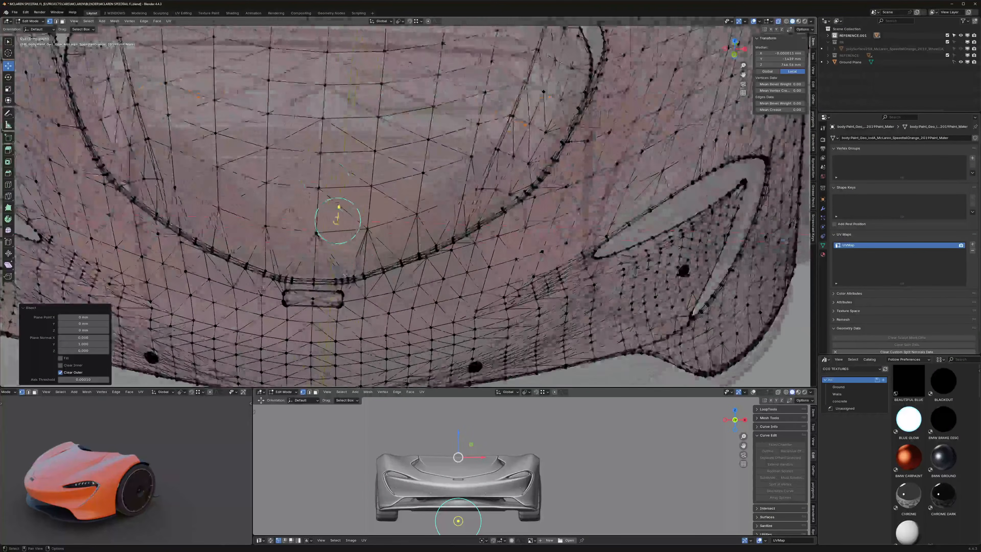
key("alt+a")
middle_click_drag(398, 217, 411, 240)
key("l")
scroll(411, 240, "down", 5)
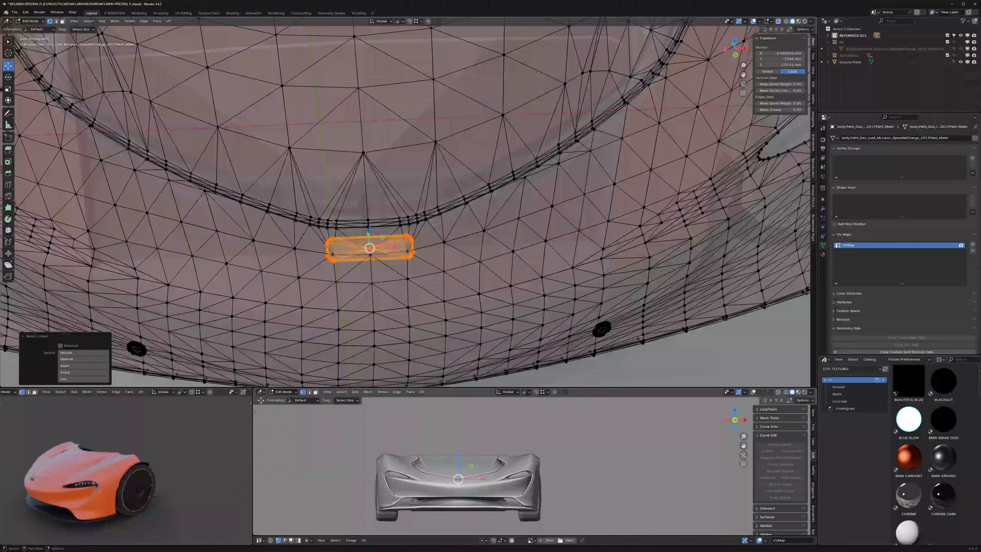
Step: Add all linked pieces of the round sensor below the headlight on the -X side to the selection
middle_click_drag(404, 242, 568, 120)
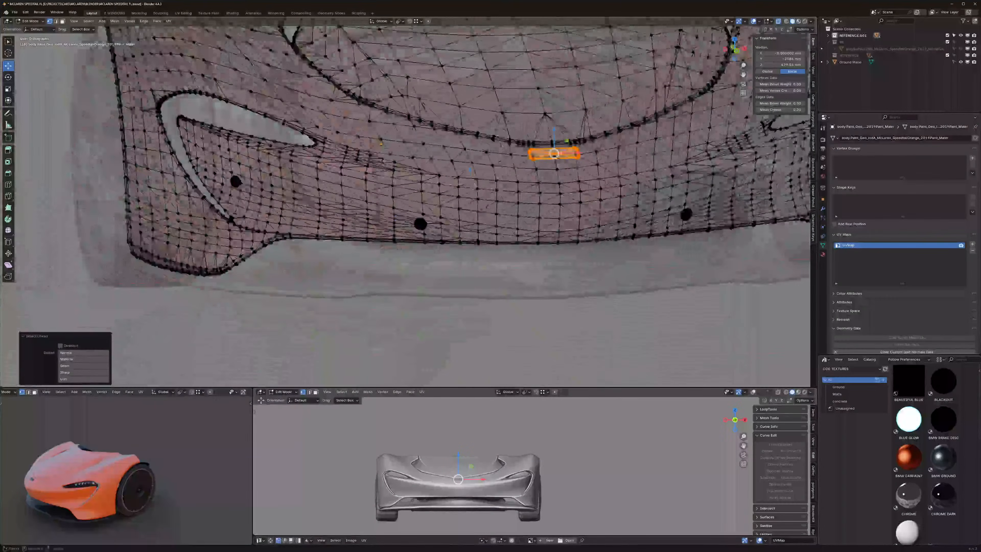
scroll(253, 182, "up", 7)
key("l")
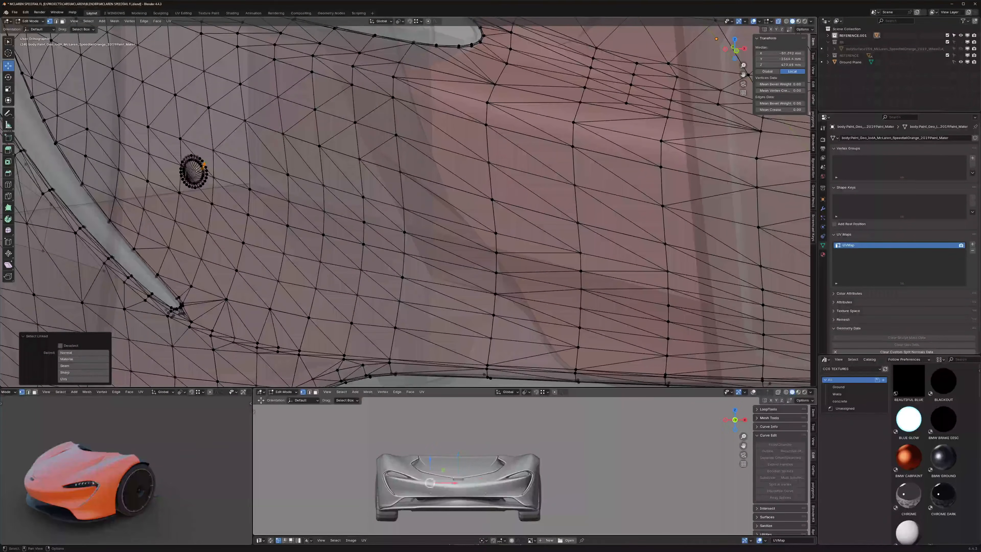
middle_click_drag(196, 160, 306, 170)
middle_click_drag(276, 173, 299, 179)
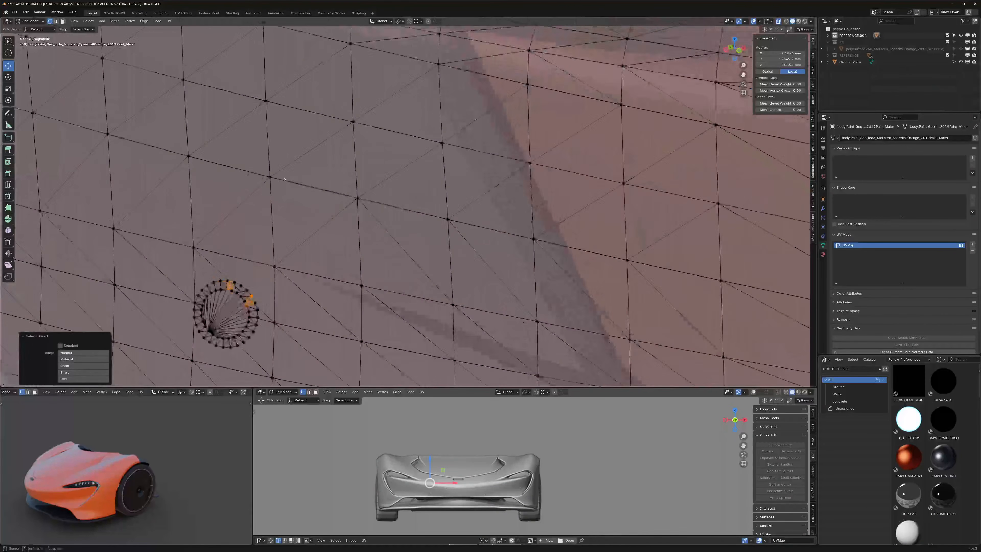
middle_click_drag(204, 288, 320, 186, "shift")
scroll(321, 185, "up", 4)
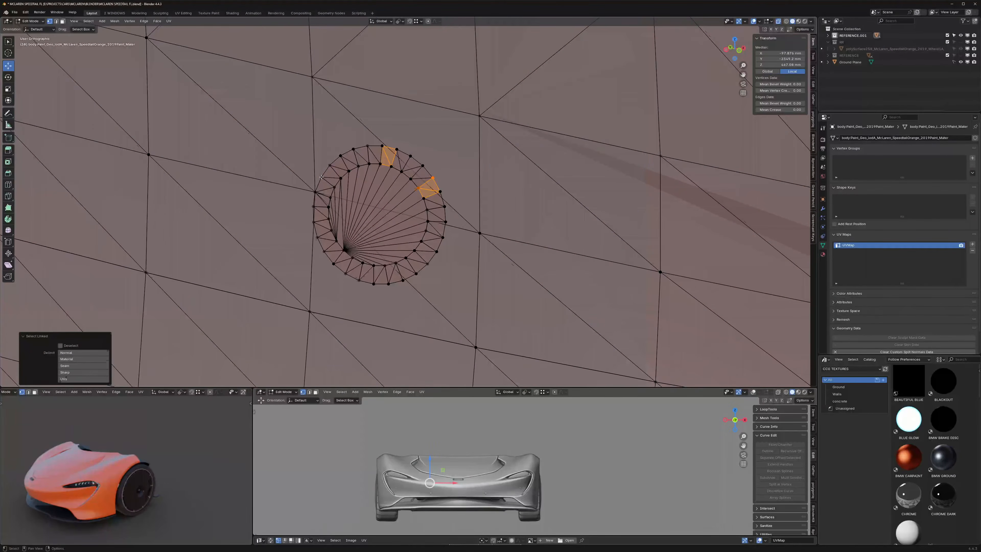
key("l")
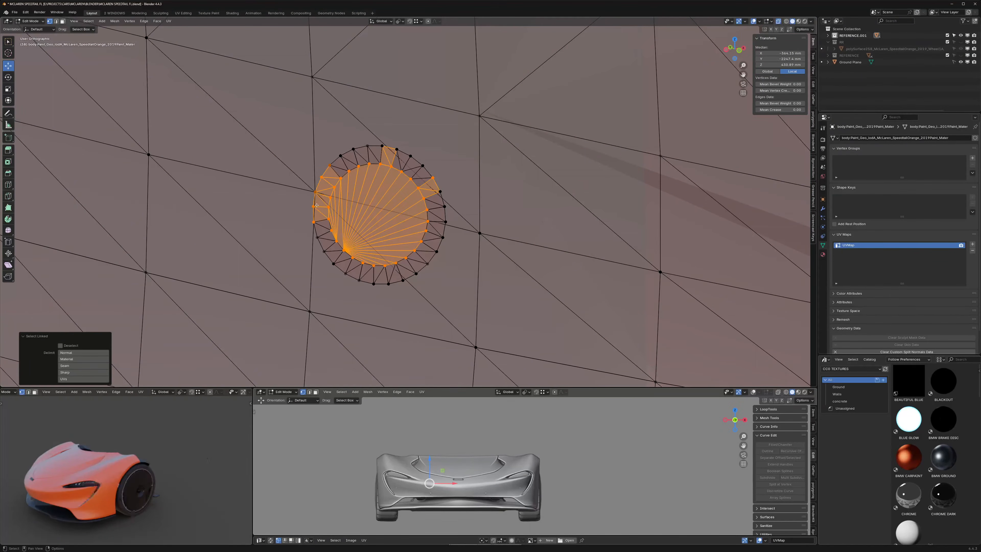
key("l")
key("l")
key("l")
key("l")
key("l")
key("l")
key("l")
key("l")
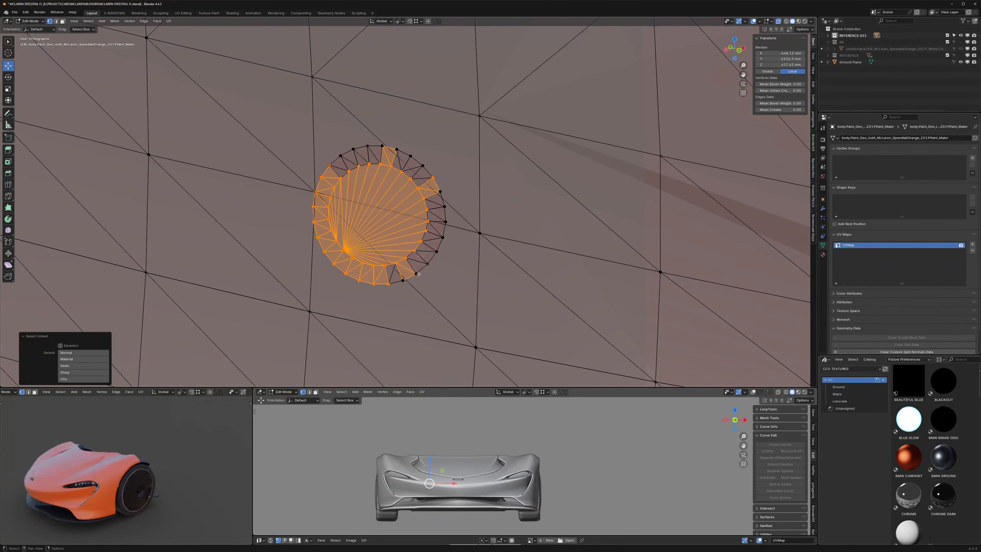
key("l")
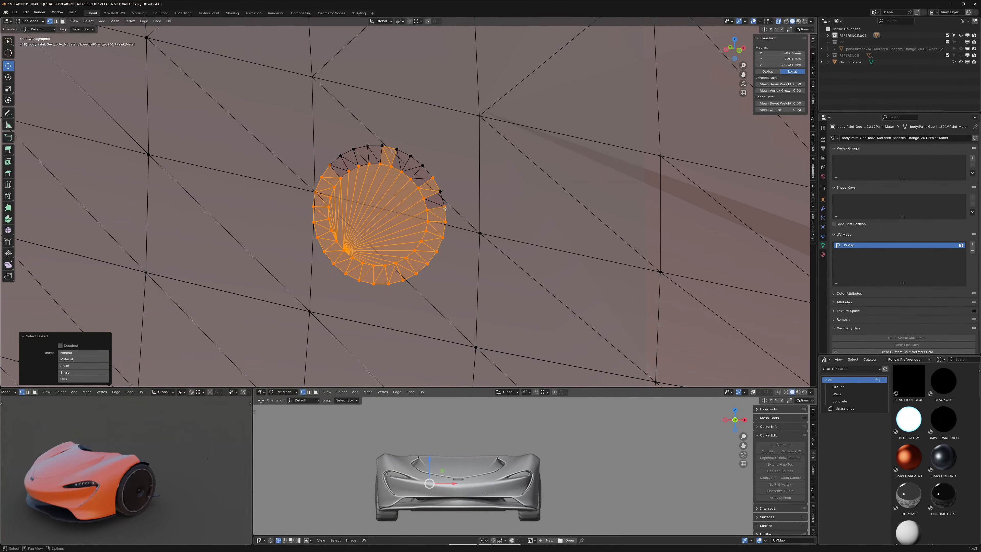
key("l")
key("l")
key("l")
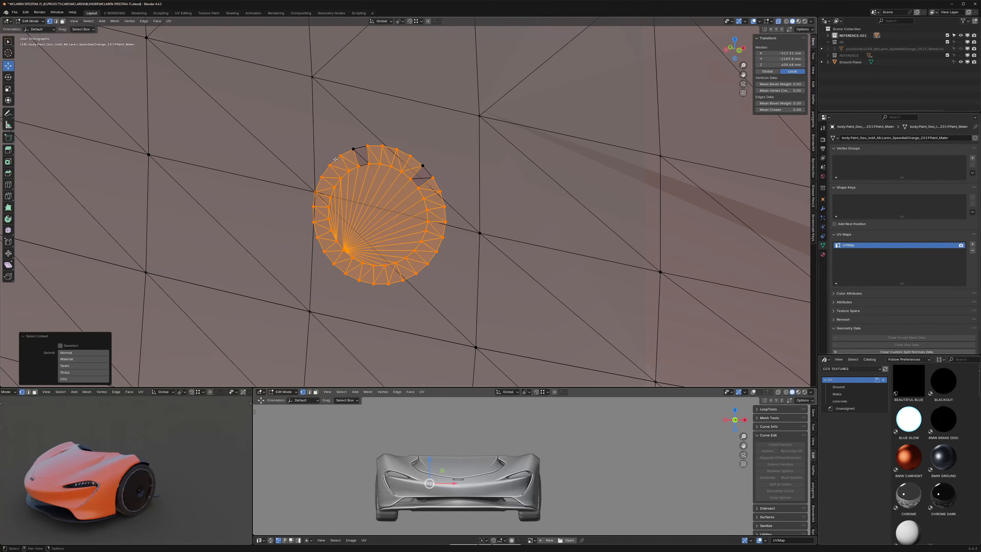
key("l")
Step: Add the round bumper sensor on the -X side to the selection as linked geometry
scroll(392, 205, "down", 17)
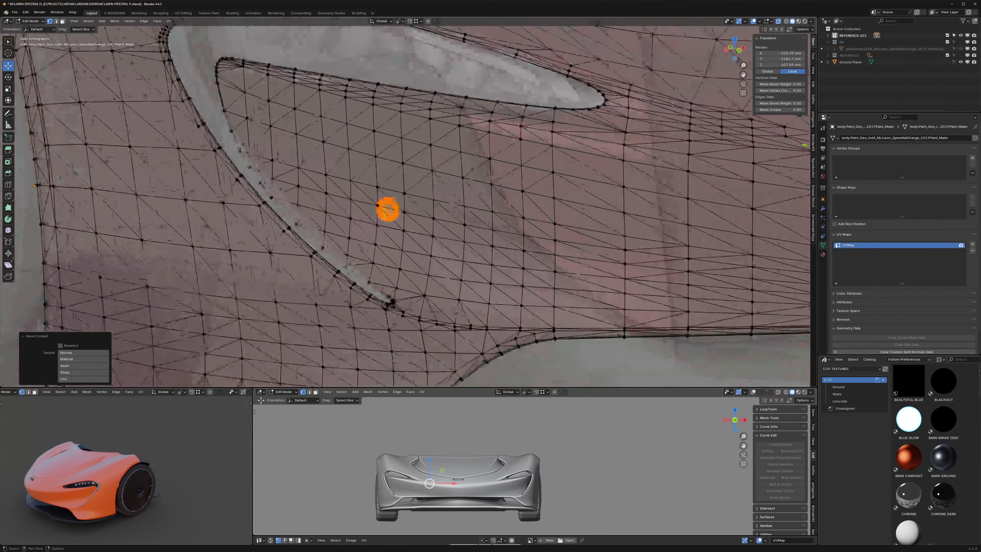
middle_click_drag(386, 216, 359, 208)
scroll(474, 231, "up", 10)
middle_click_drag(589, 233, 471, 228, "shift")
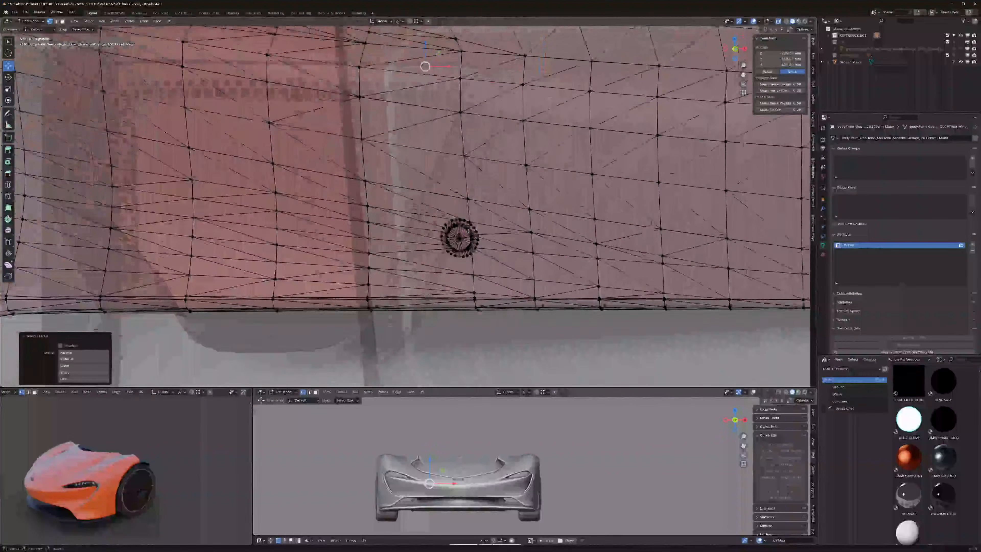
scroll(471, 228, "up", 4)
key("l")
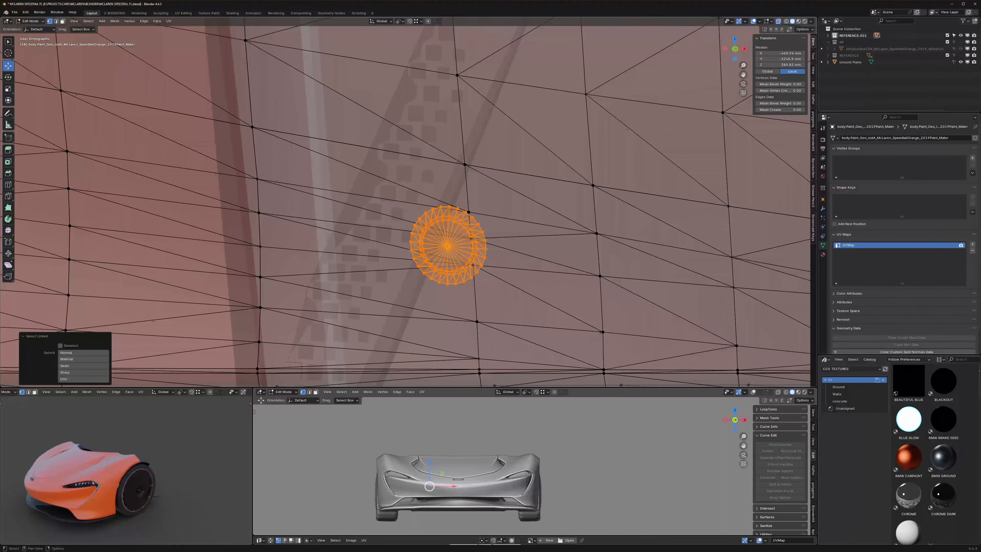
Step: Add the round bumper sensor on the +X side to the selection as linked geometry
scroll(420, 240, "down", 10)
scroll(390, 206, "down", 3)
middle_click_drag(389, 206, 340, 230, "shift")
scroll(537, 252, "up", 8)
middle_click_drag(537, 252, 375, 225, "shift")
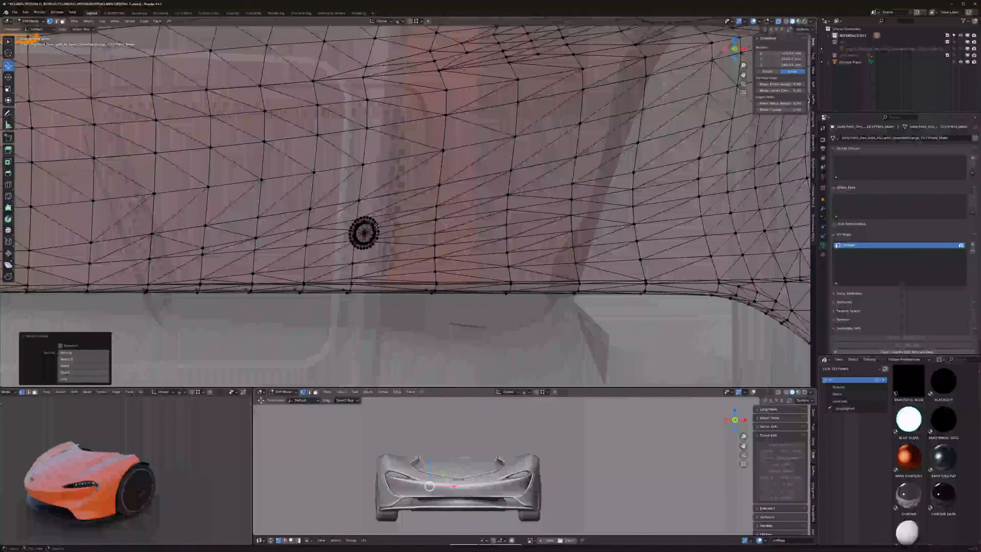
key("l")
Step: Add all linked pieces of the round sensor below the headlight on the +X side to the selection
scroll(362, 230, "down", 8)
scroll(332, 232, "up", 8)
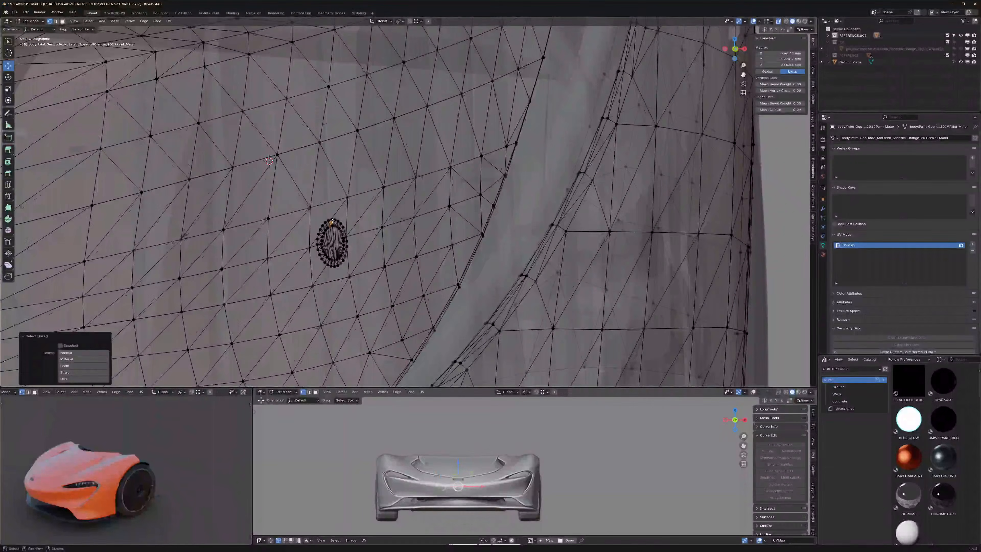
key("l")
scroll(333, 223, "up", 5)
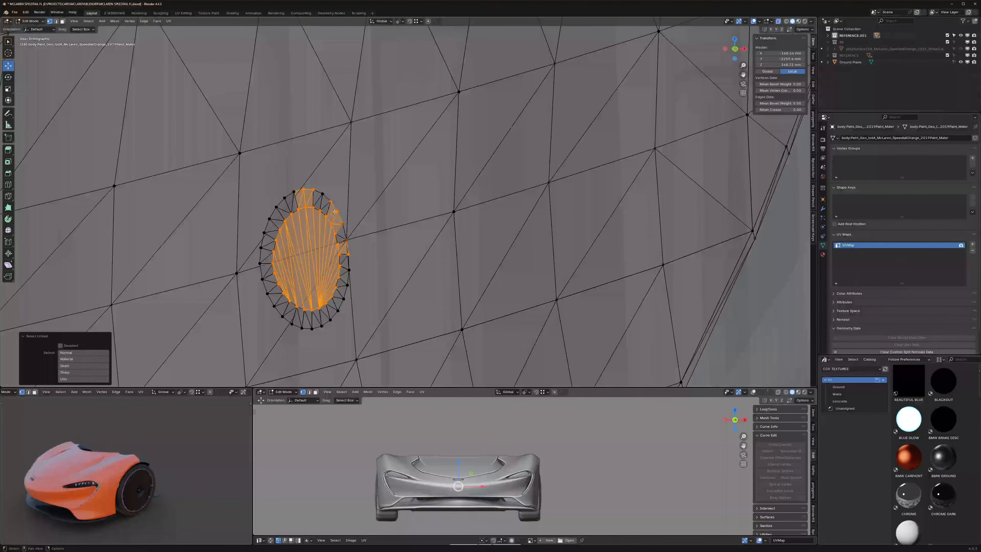
key("l")
key("l")
key("l")
key("l")
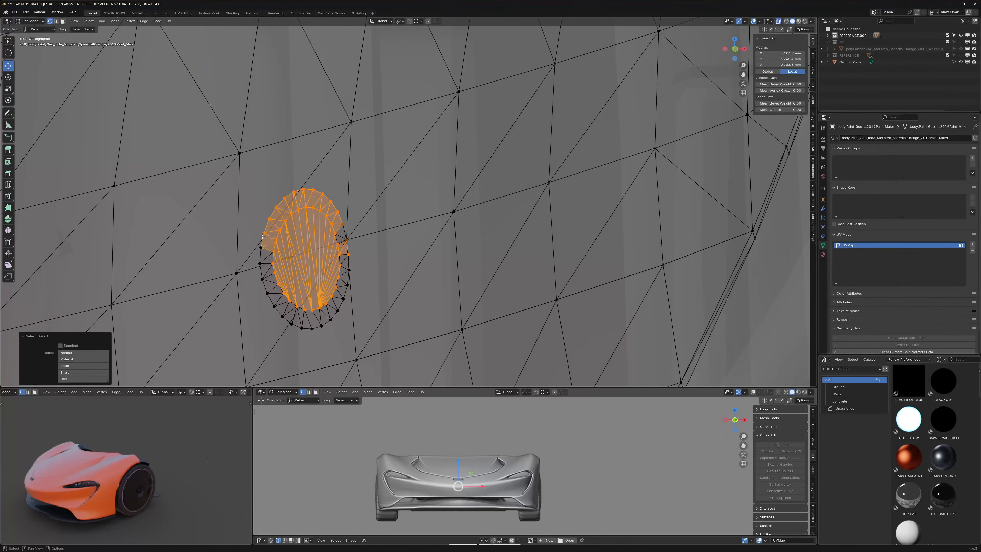
key("l")
key("l")
key("l")
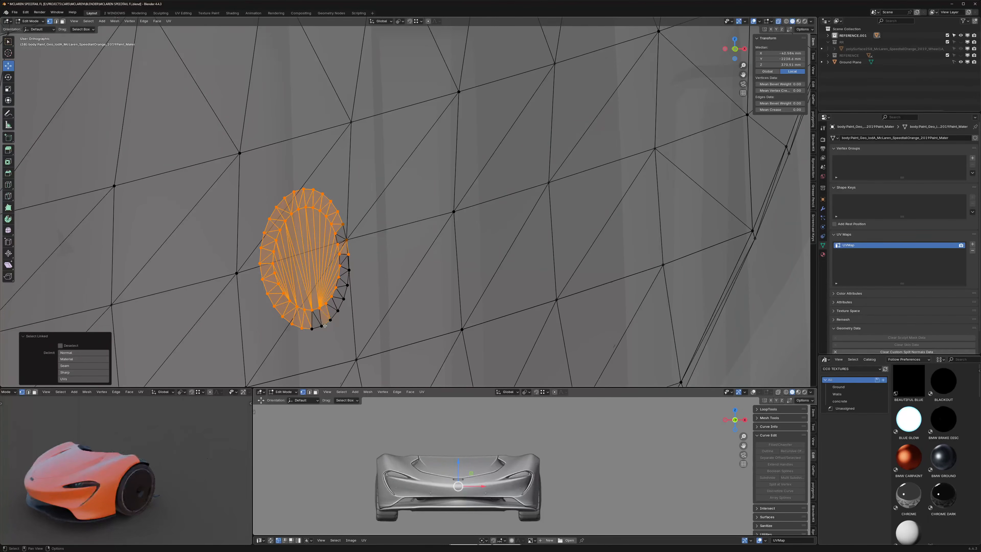
key("l")
key("l")
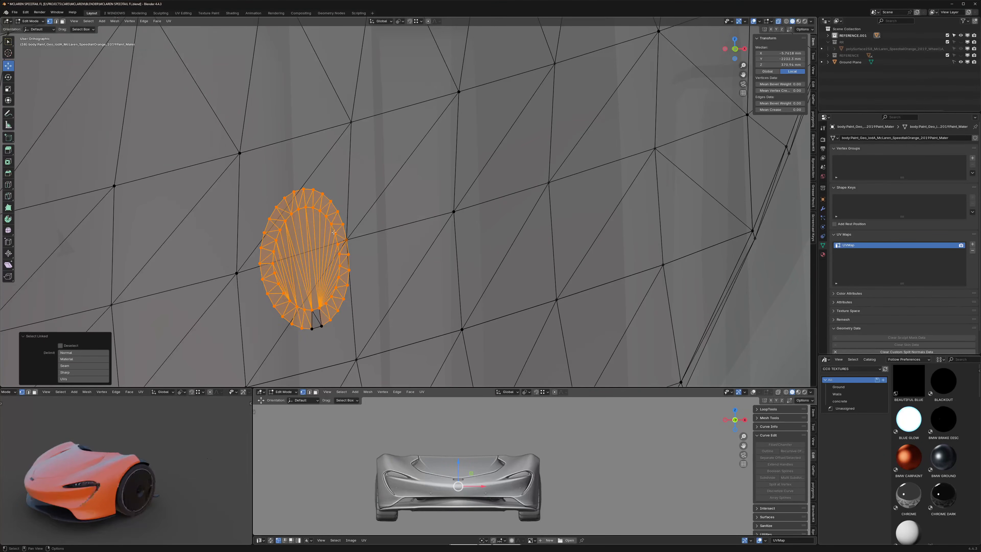
Step: Separate the selected badge and sensor geometry from the body paint mesh and return to Object Mode
scroll(392, 266, "down", 19)
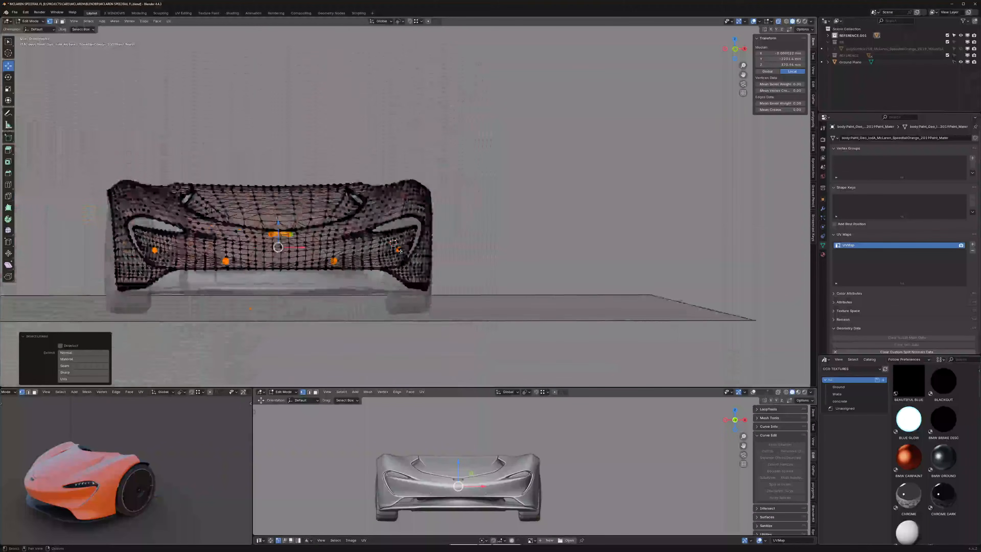
mouse_move(403, 246)
middle_mouse_down()
mouse_move(372, 260)
mouse_move(421, 248)
middle_mouse_up()
key("p")
left_click(350, 221)
key("Tab")
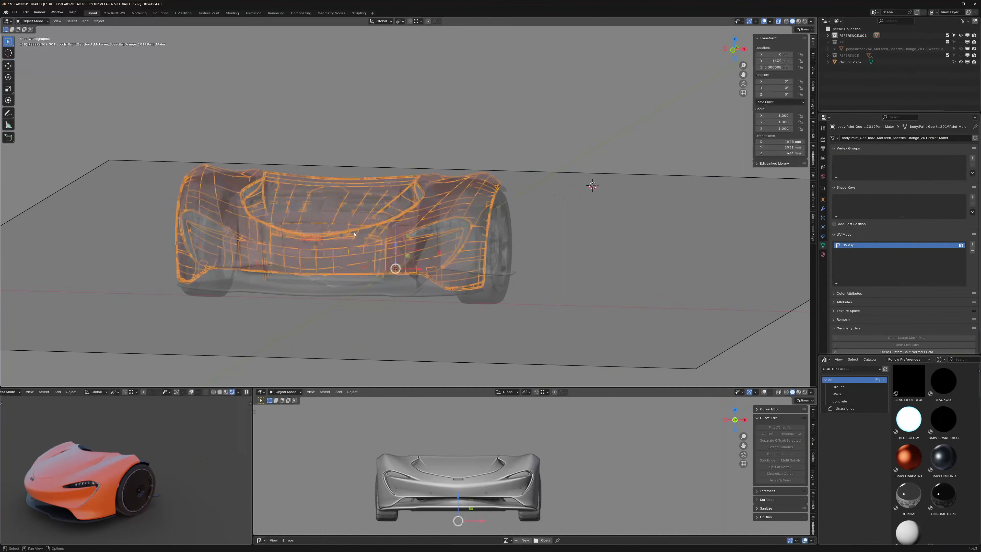
Step: Isolate the front body paint object with X-ray off and open its mesh for editing
left_click(355, 243)
key("alt+z")
left_click(440, 207)
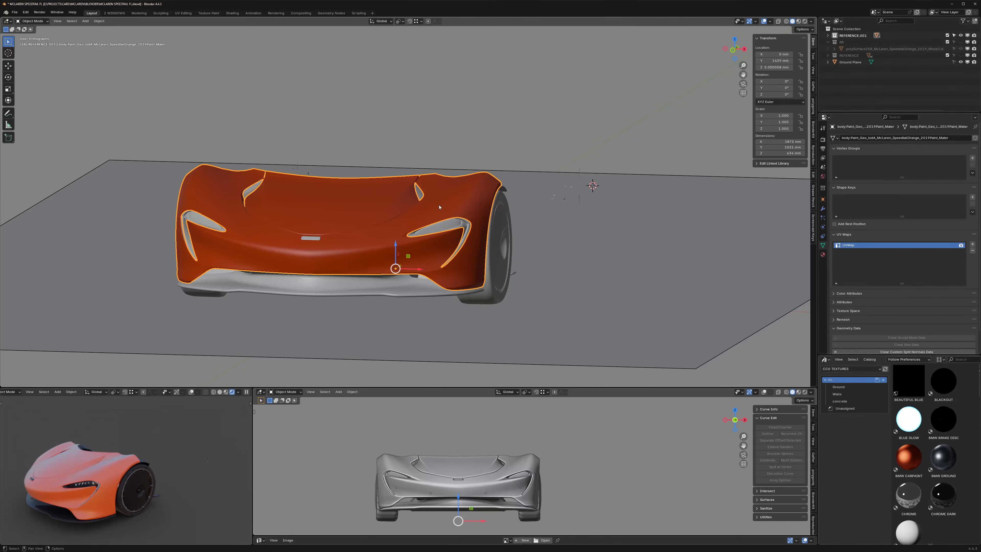
key("KP_Divide")
key("Tab")
Step: Delete all vertices of the front body paint mesh on the -X side of the centerline and leave Edit Mode
middle_click_drag(370, 214, 461, 212)
key("alt+z")
scroll(338, 232, "up", 2)
left_click_drag(150, 128, 434, 365)
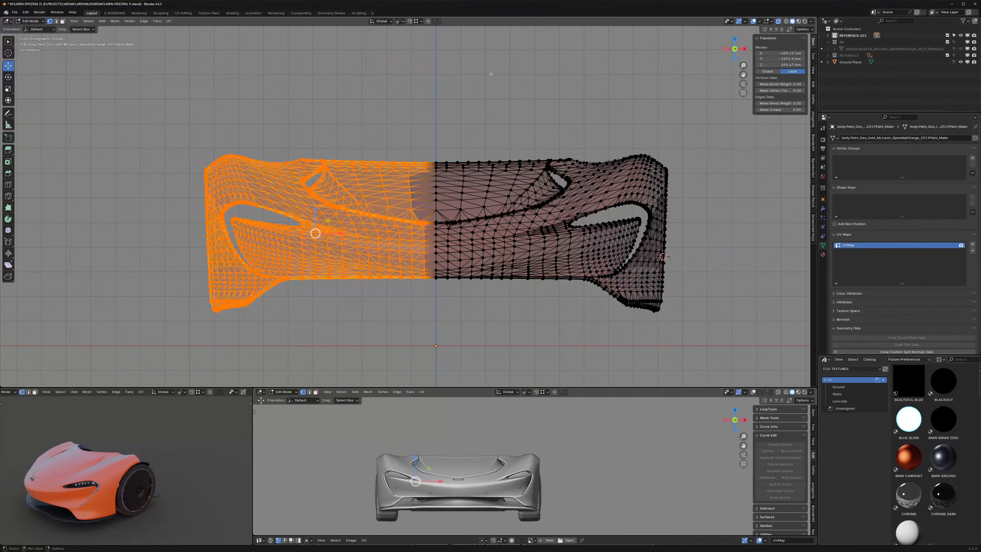
key("x")
left_click(491, 75)
mouse_move(543, 161)
middle_mouse_down()
mouse_move(530, 168)
mouse_move(522, 196)
mouse_move(424, 167)
mouse_move(403, 177)
middle_mouse_up()
key("Tab")
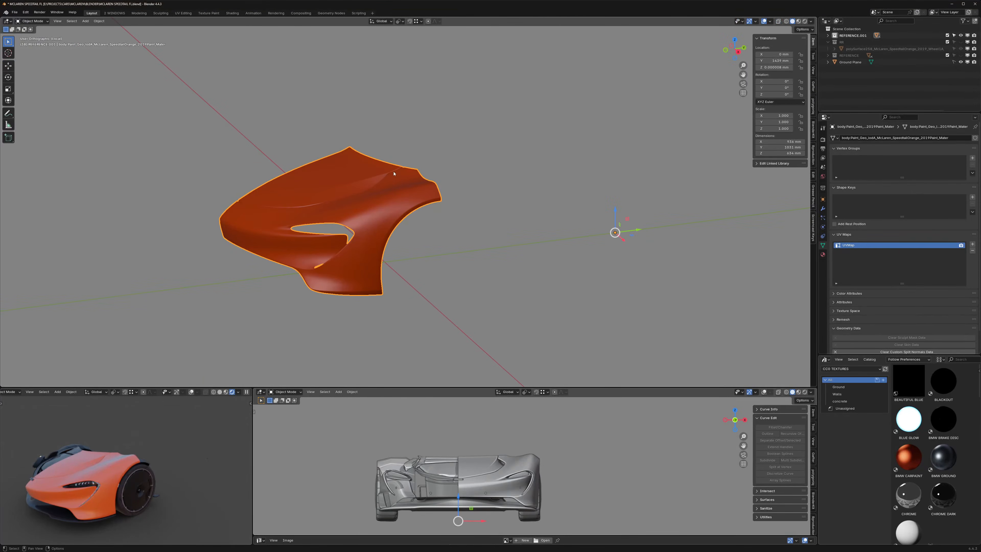
Step: Add an X-axis Mirror modifier with clipping to the half body paint and leave the isolated view
key("q")
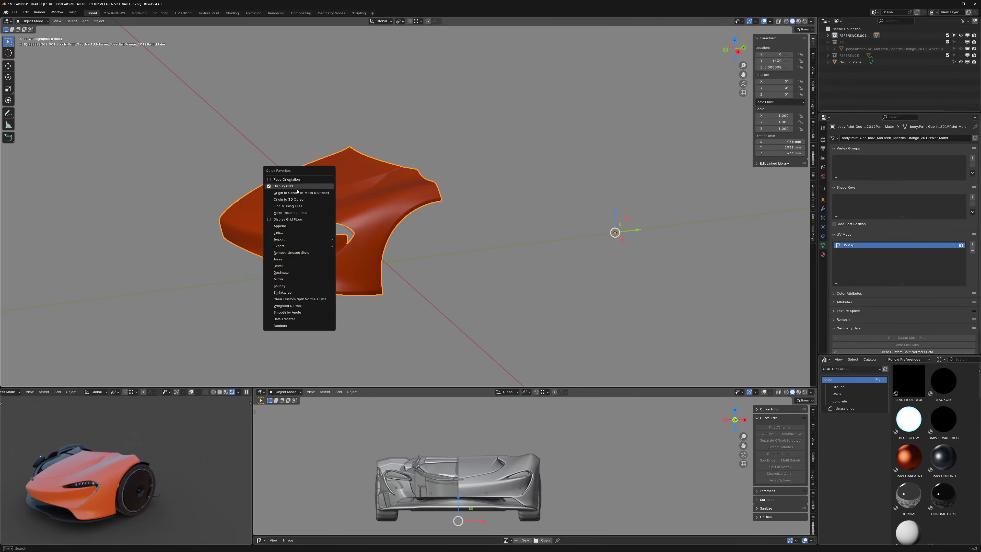
left_click(279, 279)
left_click(822, 208)
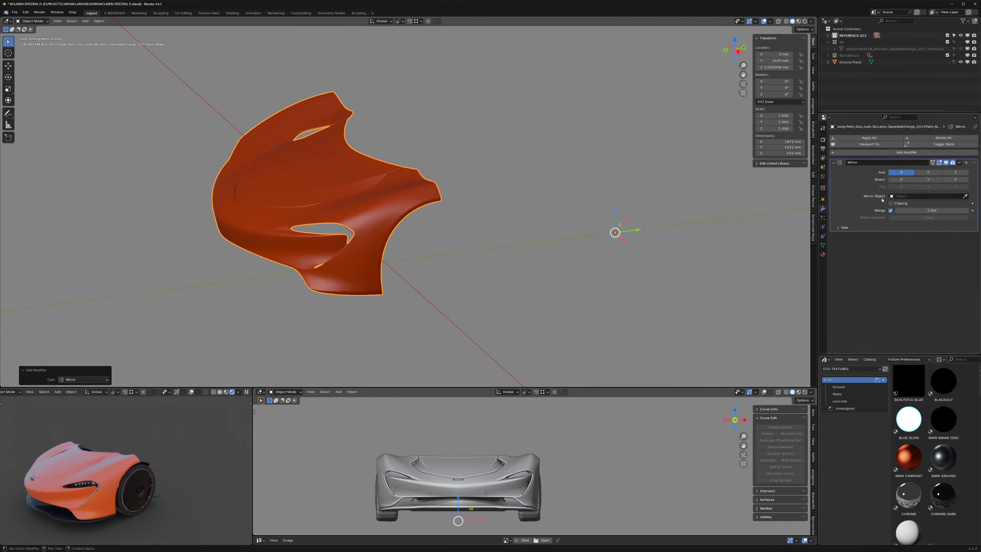
middle_click_drag(515, 154, 500, 165, "shift")
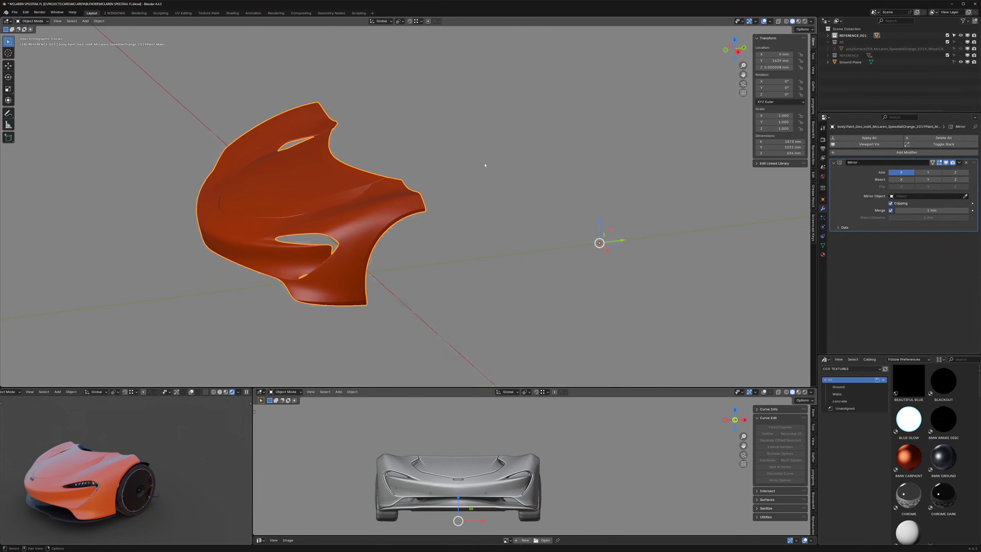
key("KP_Divide")
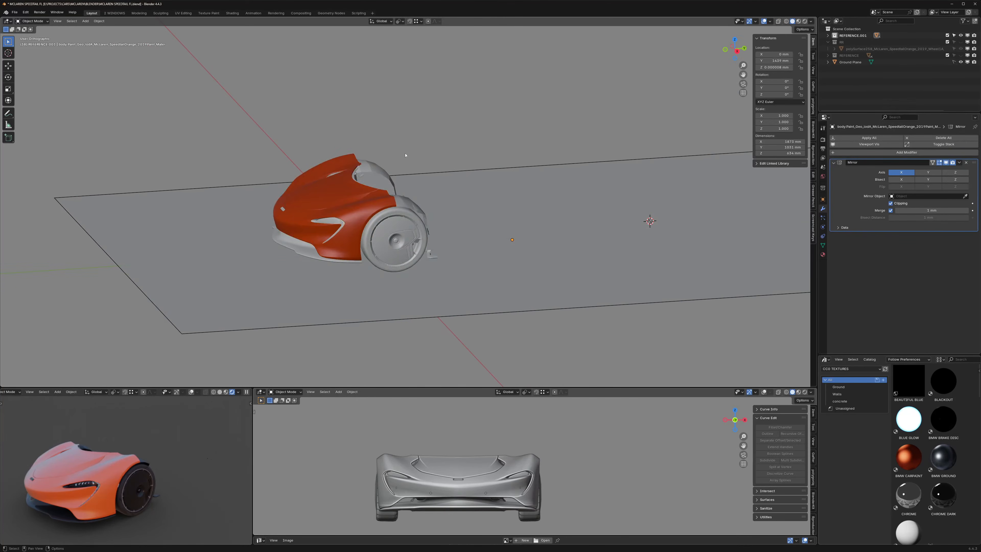
Step: Show the rear-half collection together with the front reference in the right orthographic view
middle_click_drag(406, 156, 423, 147)
key("shift+1")
key("shift+1")
key("shift+2")
middle_click_drag(361, 148, 385, 150)
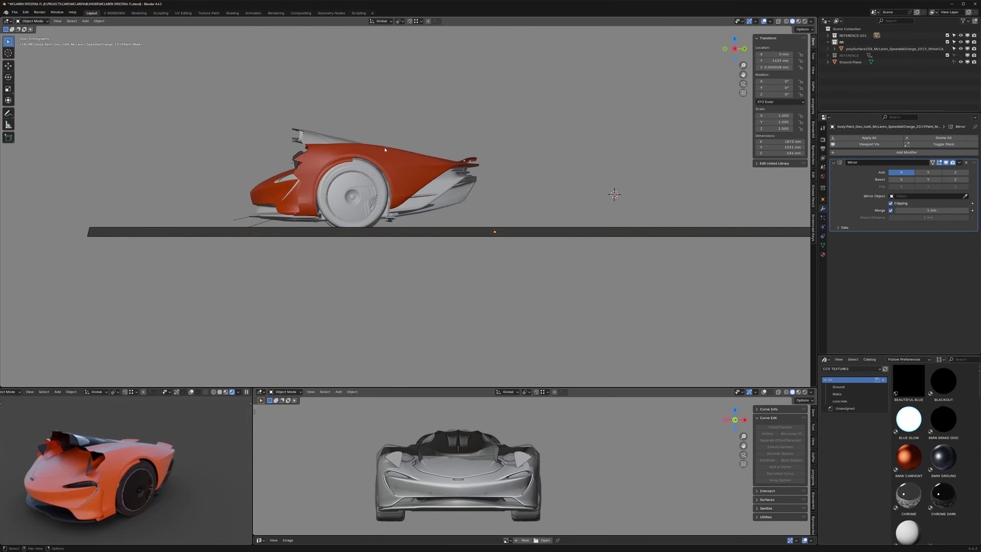
scroll(385, 149, "up", 3)
key("KP_3")
scroll(300, 138, "up", 4)
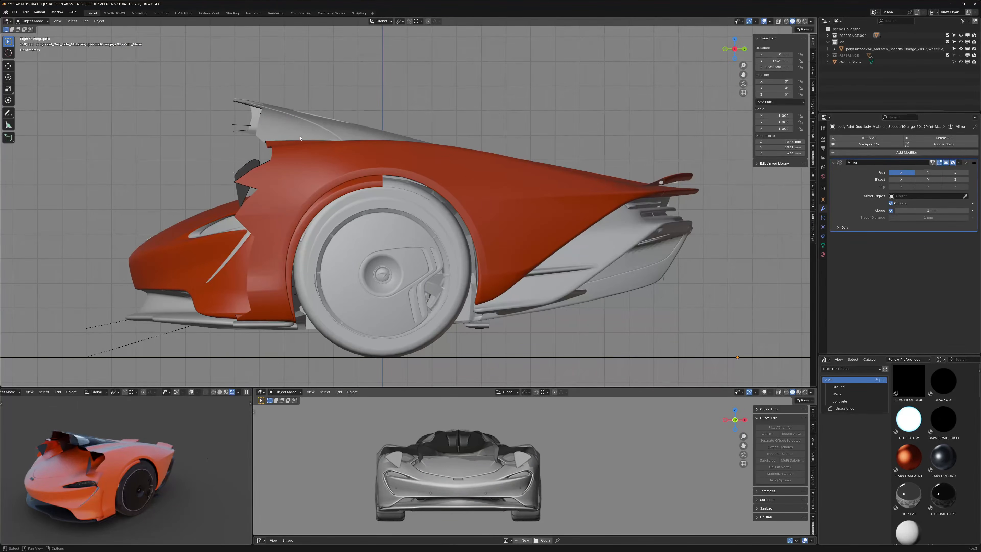
middle_click_drag(399, 105, 408, 95, "shift")
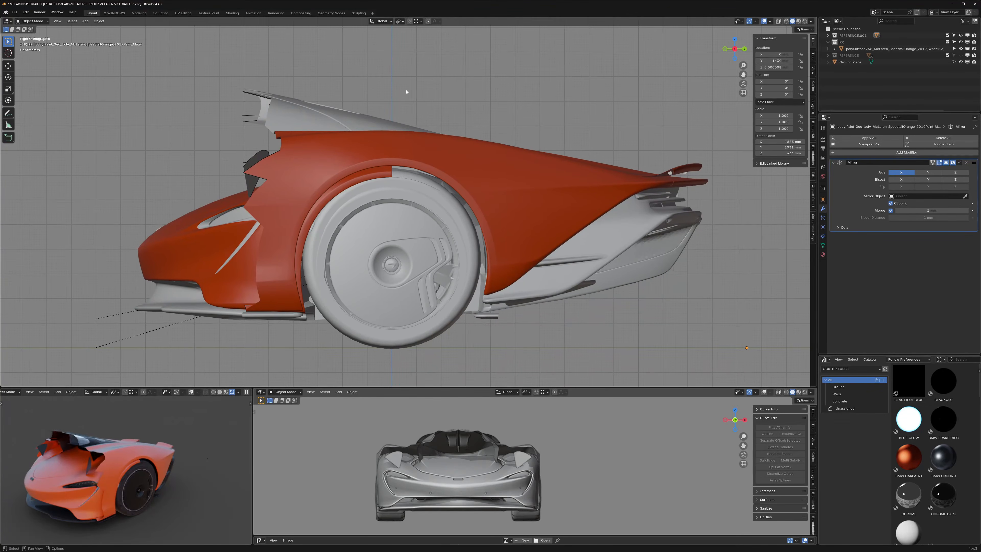
Step: Try to lower the rear parent wheel object along Z by about 47.7 mm
left_click(840, 49)
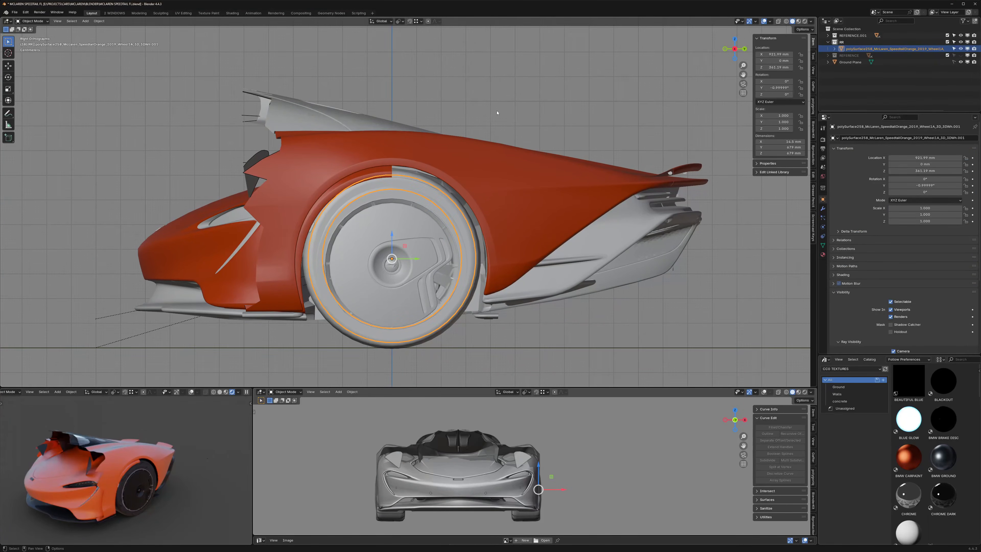
scroll(497, 113, "up", 2)
scroll(507, 100, "down", 2)
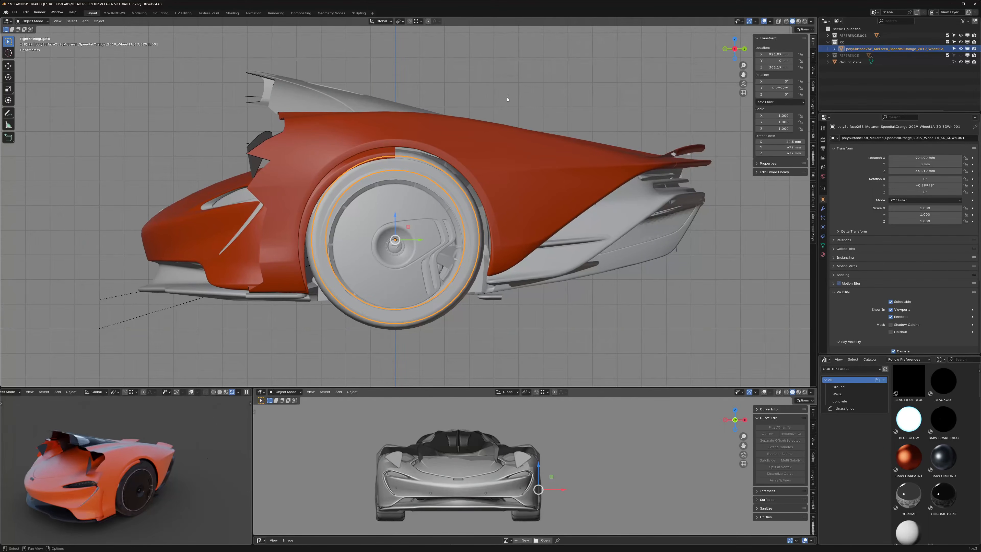
key("g")
key("z")
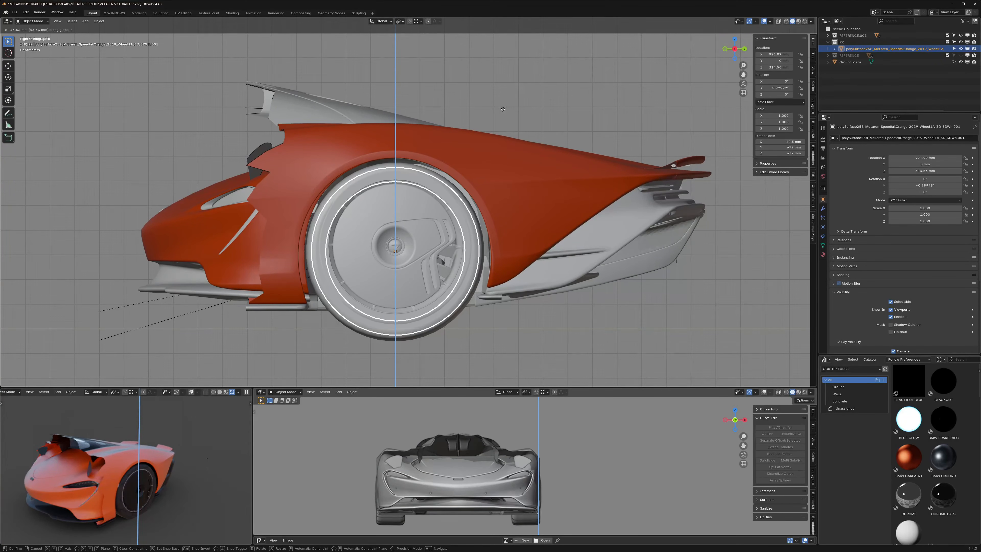
left_click(503, 110)
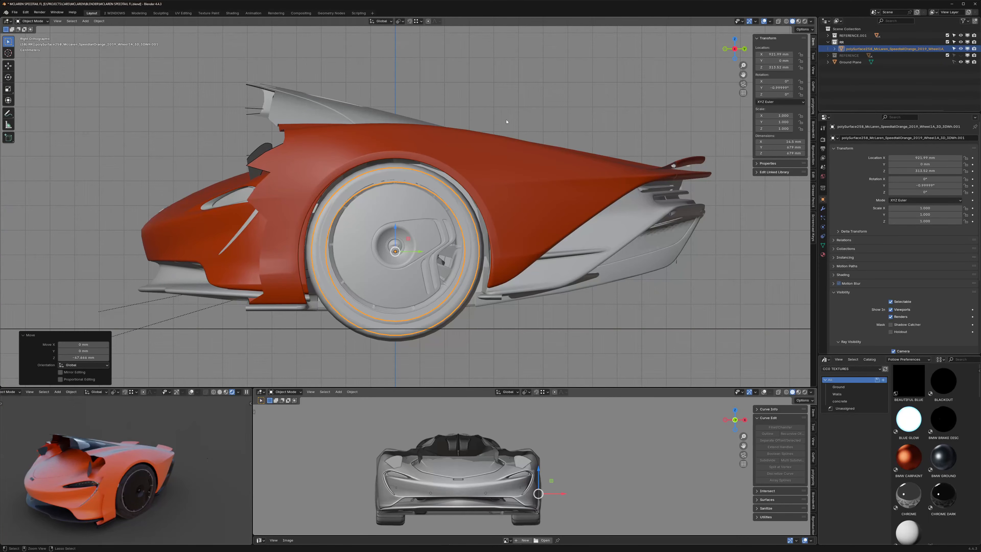
Step: Compare the car at the lowered and original heights by undoing and redoing the move, ending with it undone
key("ctrl+z")
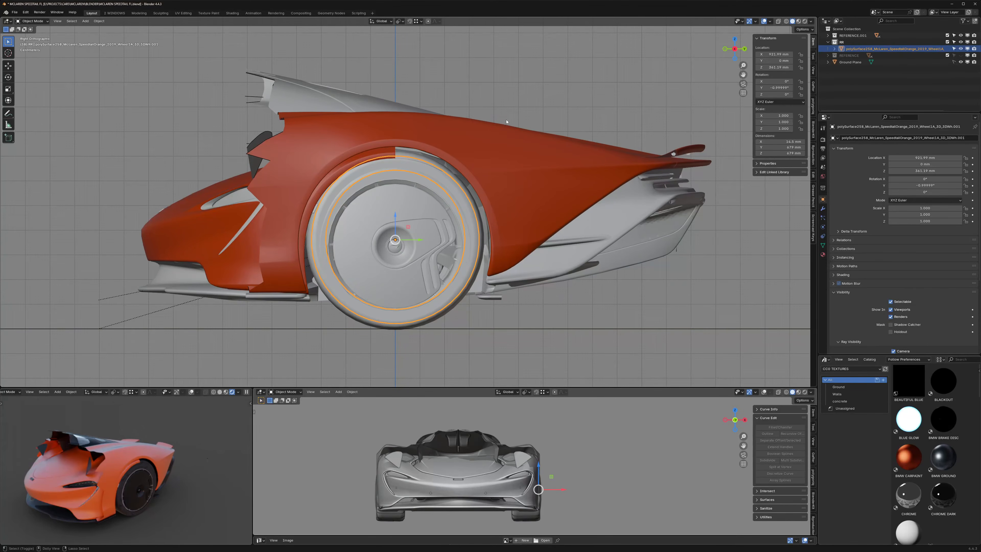
key("ctrl+shift+z")
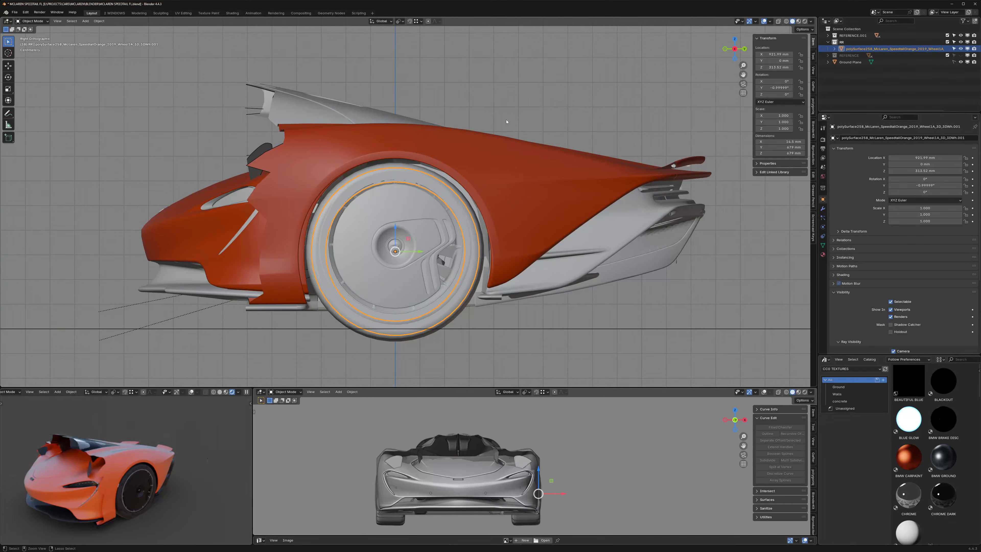
key("ctrl+z")
key("ctrl+shift+z")
key("ctrl+z")
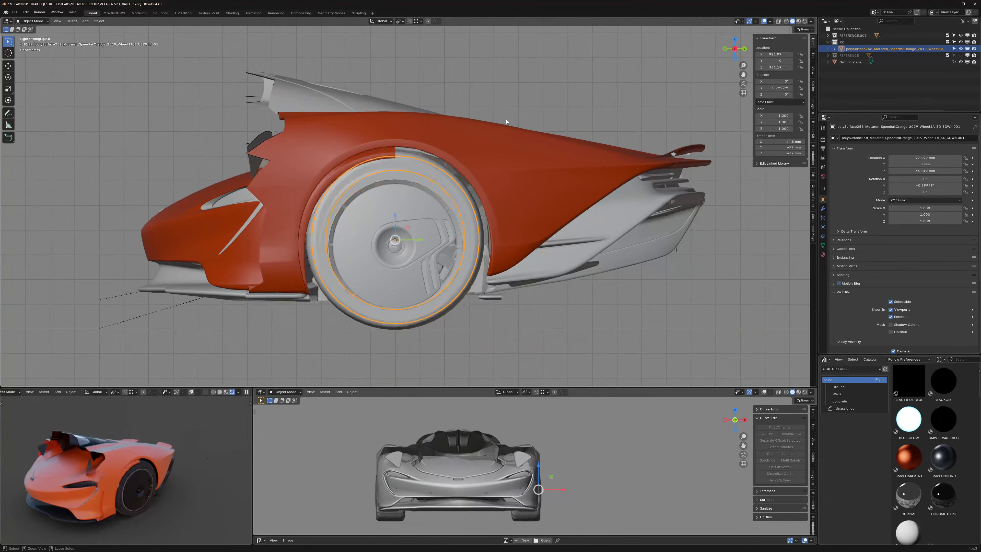
key("ctrl+shift+z")
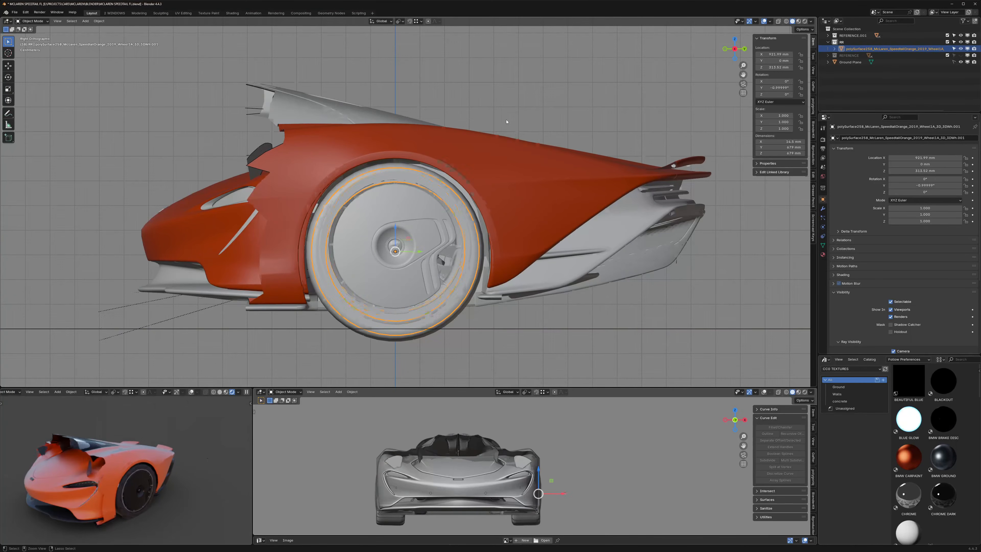
key("ctrl+z")
key("ctrl+shift+z")
key("ctrl+z")
Step: Hide the front reference and clear the parent of the rear-half parts while keeping their transformation
key("ctrl+z")
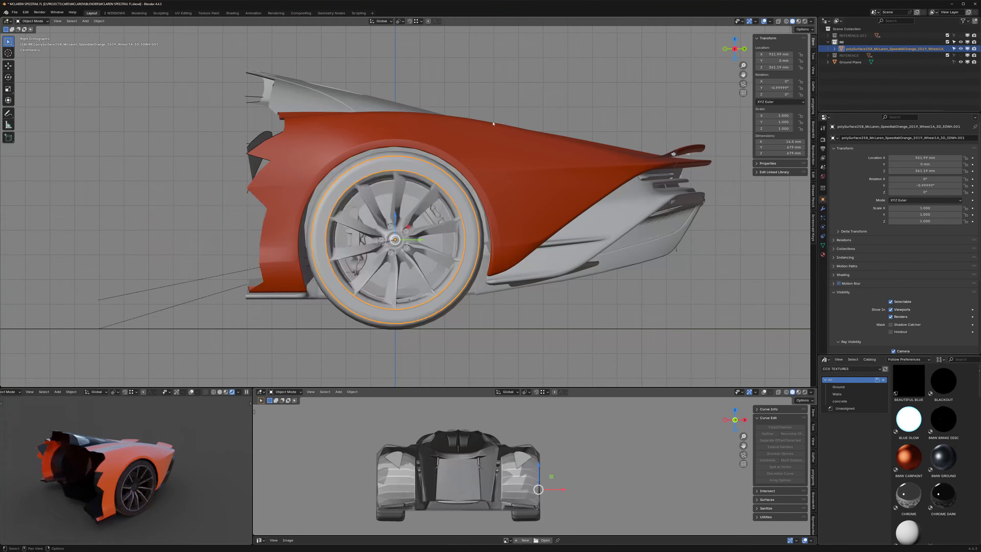
left_click(254, 135)
key("alt+p")
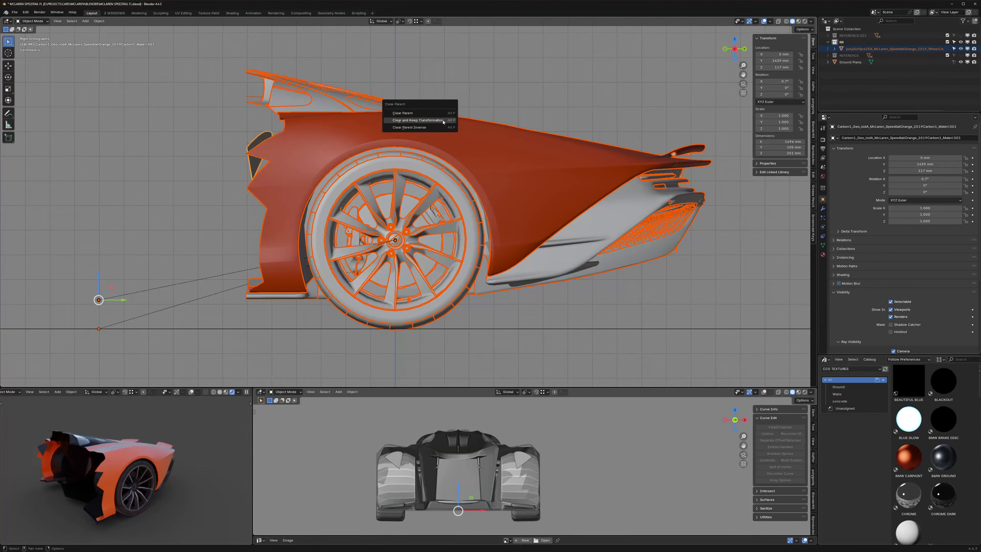
left_click(443, 120)
Step: Delete the Carbon1 part ahead of the rear fender and undo the extra deletion of the coloured metal part
key("Delete")
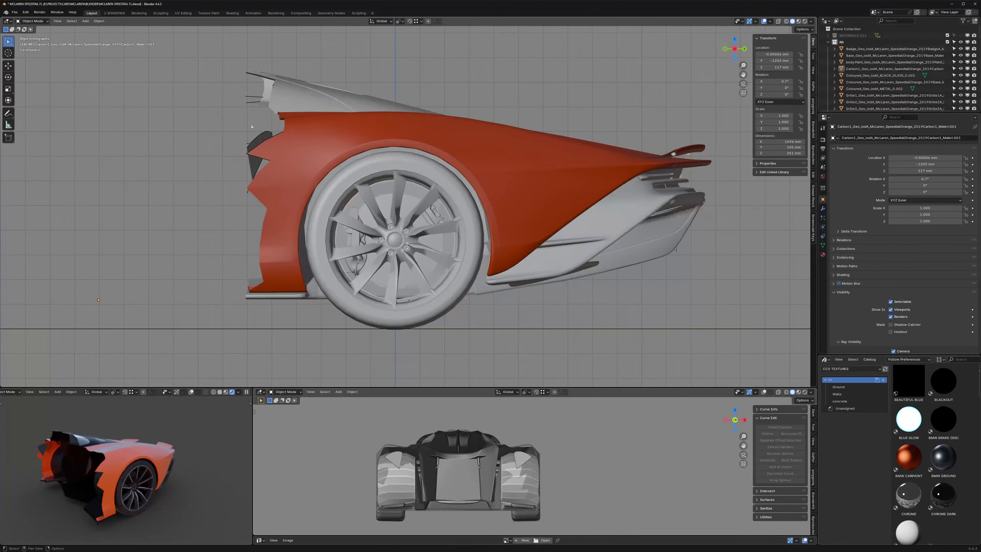
key("alt+z")
left_click(248, 144)
key("x")
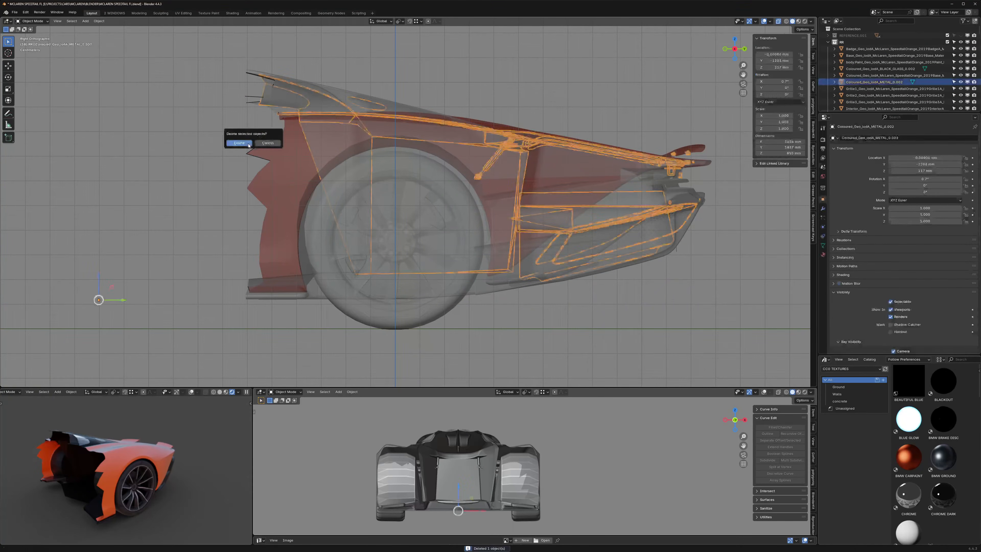
left_click(247, 144)
key("ctrl+z")
Step: Select the rear half's body paint object, turn X-ray off, and isolate it
middle_click_drag(275, 145, 308, 145, "shift")
left_click(259, 150)
key("alt+z")
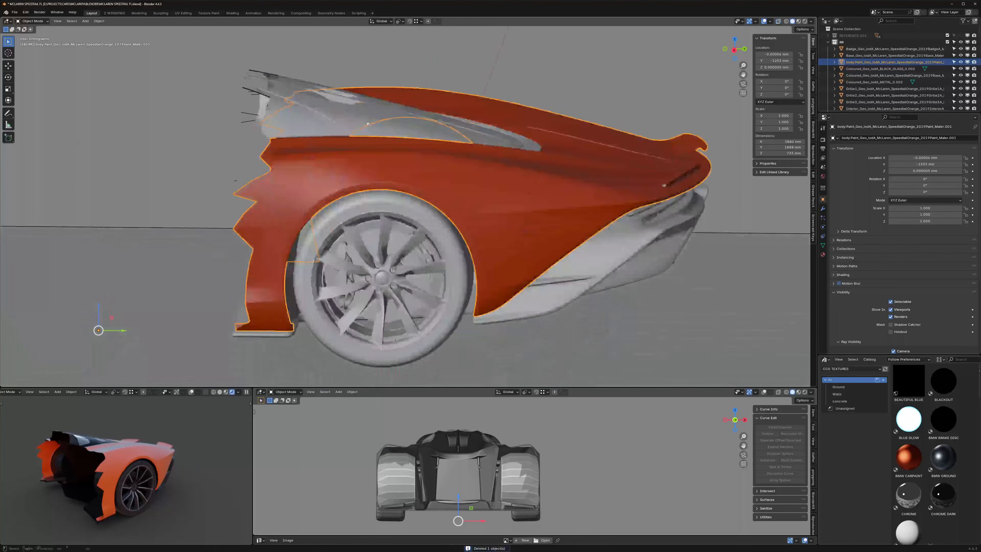
mouse_move(365, 116)
middle_mouse_down()
mouse_move(350, 145)
mouse_move(304, 125)
mouse_move(426, 116)
mouse_move(374, 109)
middle_mouse_up()
middle_click_drag(414, 76, 395, 161)
key("KP_Divide")
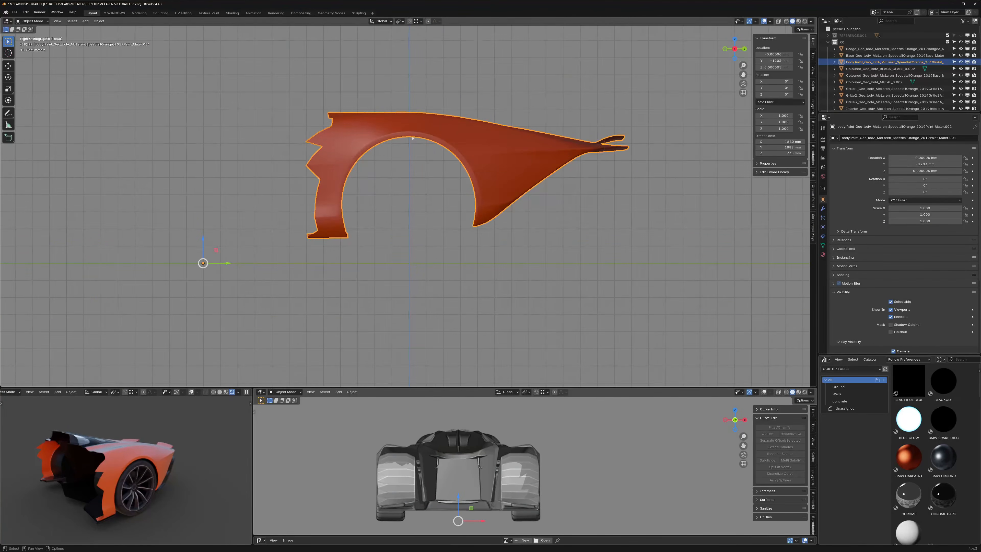
Step: Bisect the entire rear body paint mesh with a vertical cut through the wheel center, clearing the outer side
key("Tab")
scroll(395, 161, "up", 2)
key("alt+z")
key("a")
key("q")
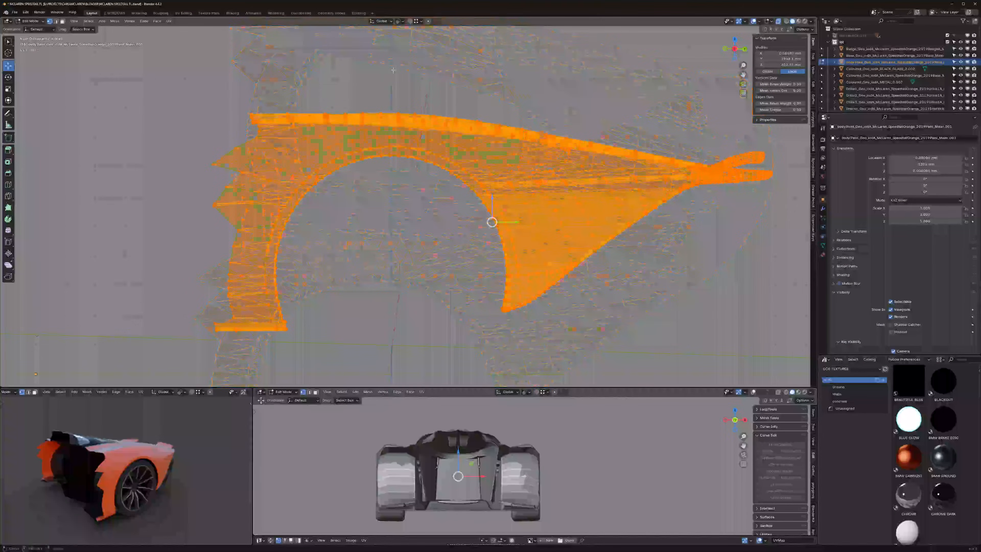
left_click(368, 109)
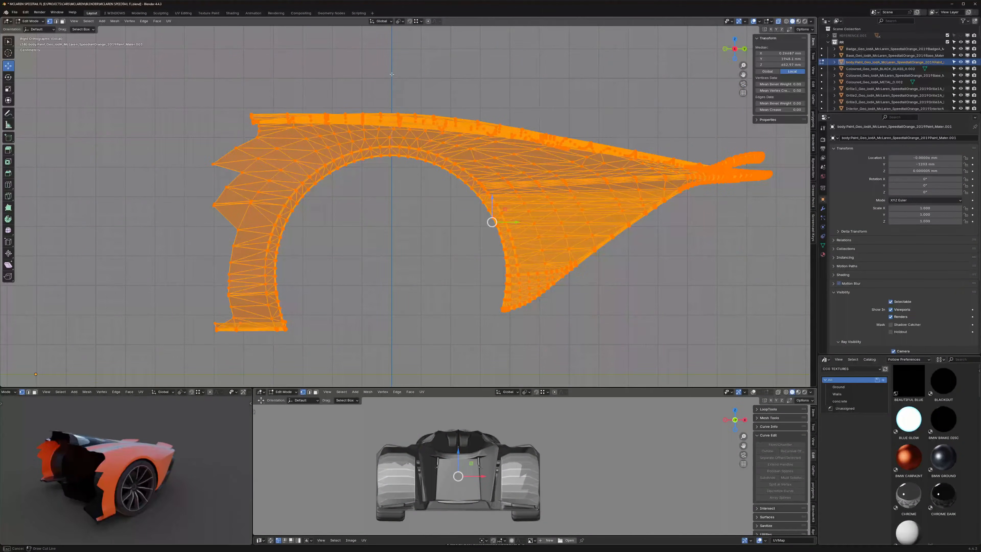
left_click_drag(392, 74, 392, 270)
Step: Set the bisect plane point to 0, 0, 0 mm and its plane normal to 0, 1, 0
left_click_drag(80, 317, 86, 350)
type("0")
key("Return")
type("0")
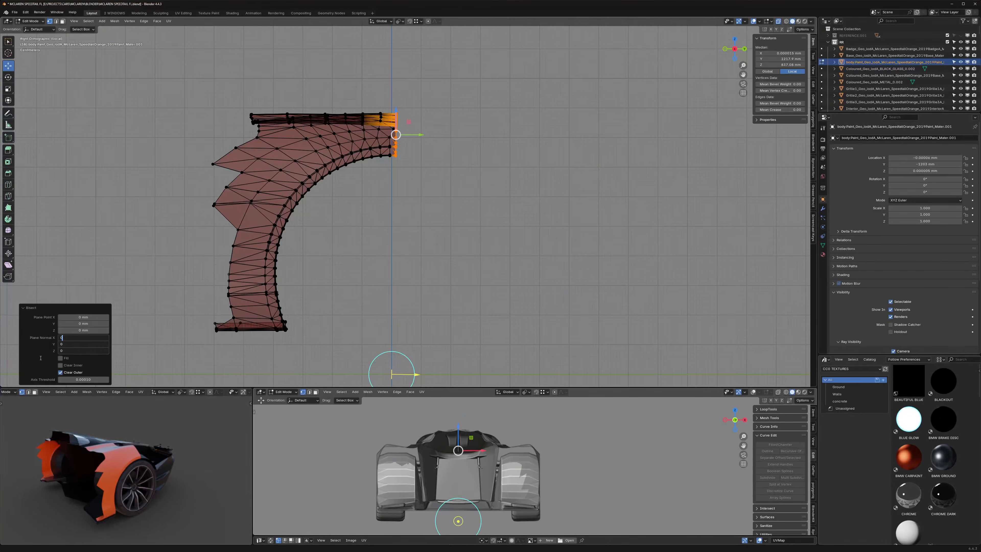
key("Return")
left_click(83, 344)
type("1")
key("Return")
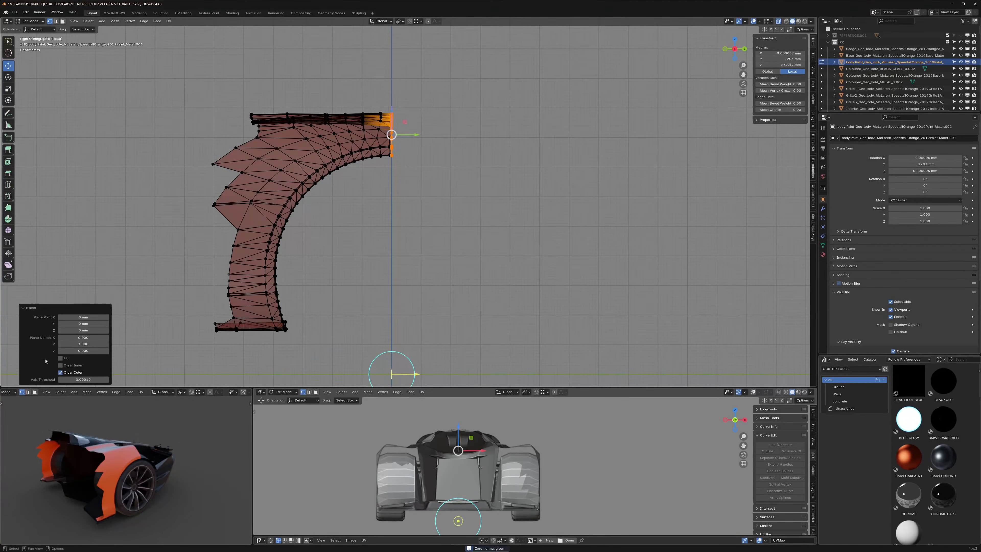
Step: Switch the bisect from clearing the outer side to clearing the inner side, leave Edit Mode and isolation, and turn X-ray off
left_click(60, 364)
left_click(60, 372)
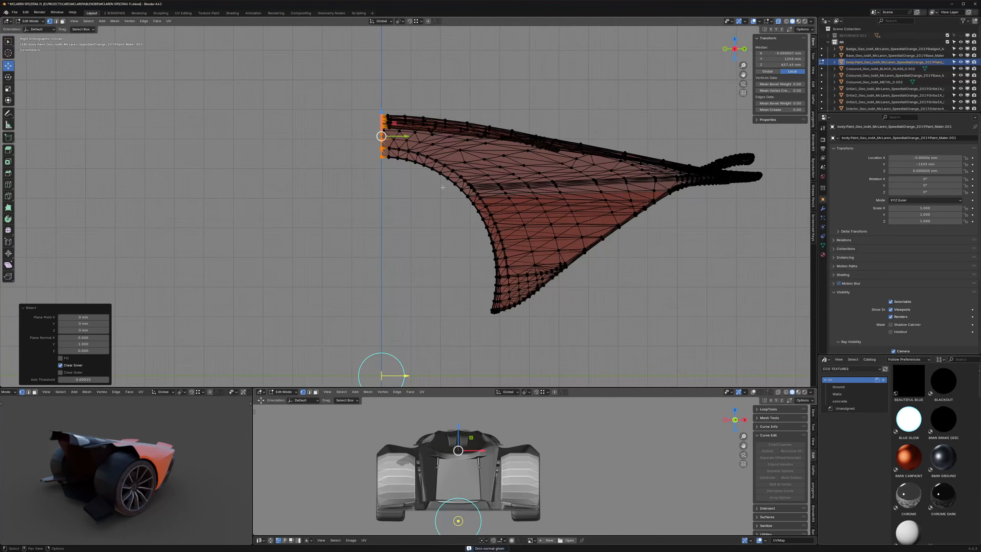
key("Tab")
key("slash")
key("alt+z")
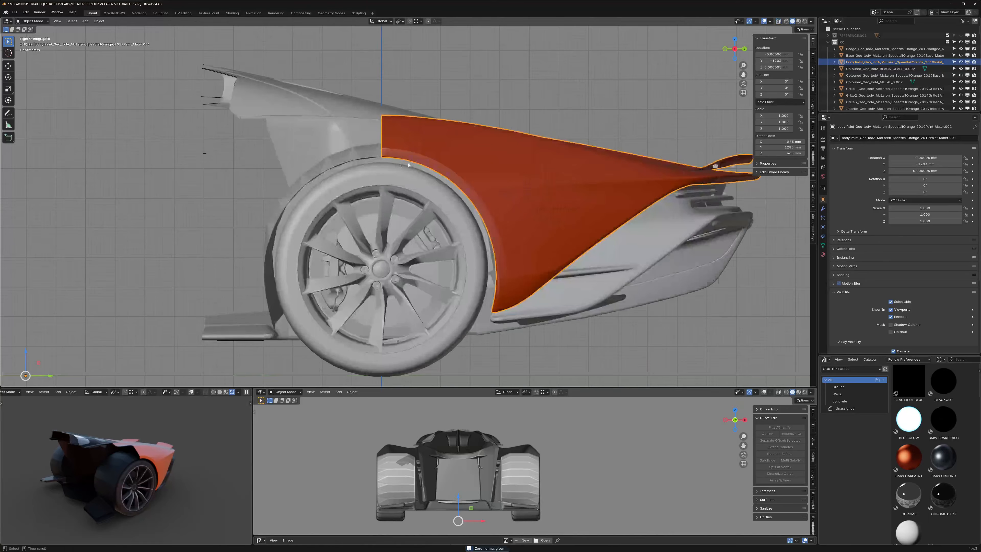
middle_click_drag(397, 191, 412, 174)
scroll(415, 177, "down", 3)
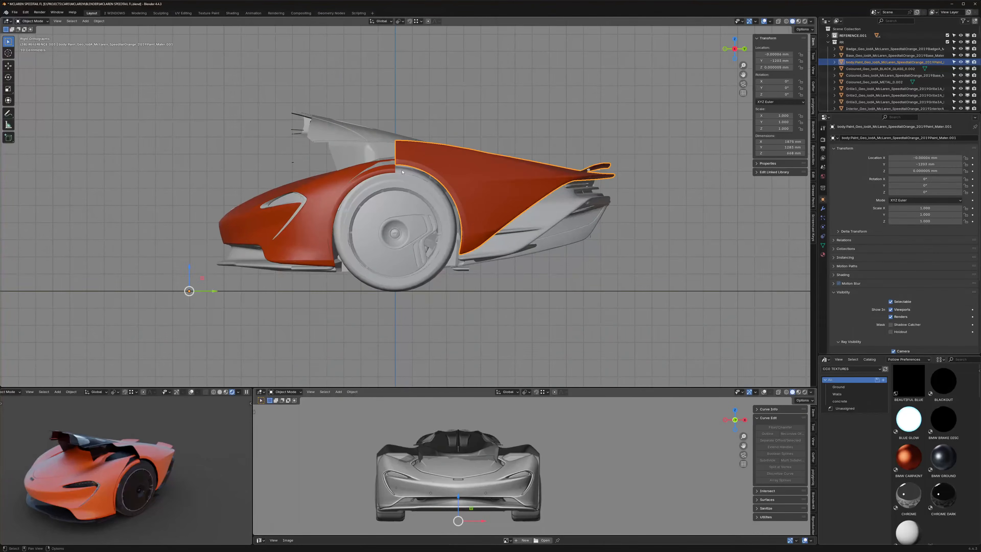
Step: Try hiding the front half's paint, fender, splitter and headlight parts to expose the wheels, and reveal all hidden objects again
scroll(402, 172, "up", 1)
left_click(465, 95)
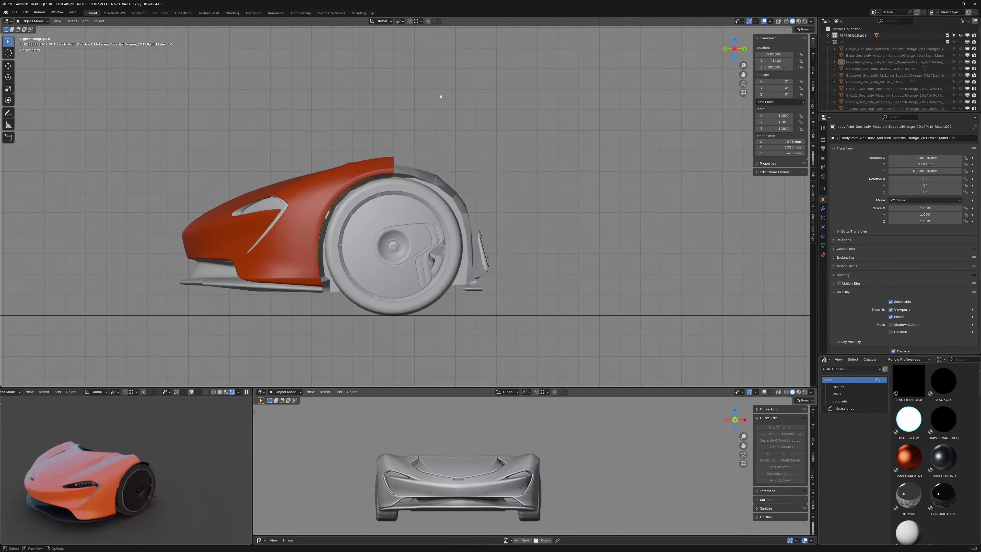
scroll(422, 158, "up", 2)
left_click(432, 155)
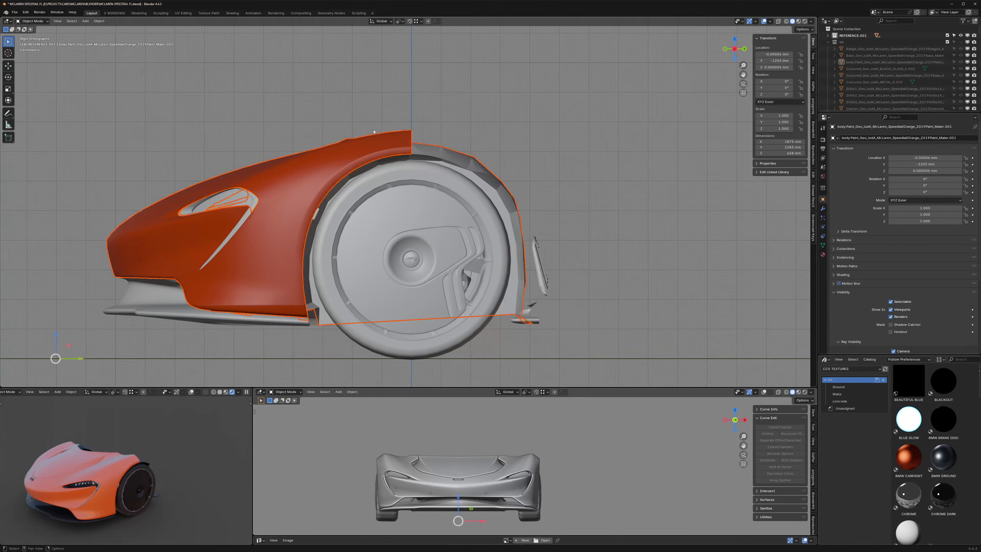
key("h")
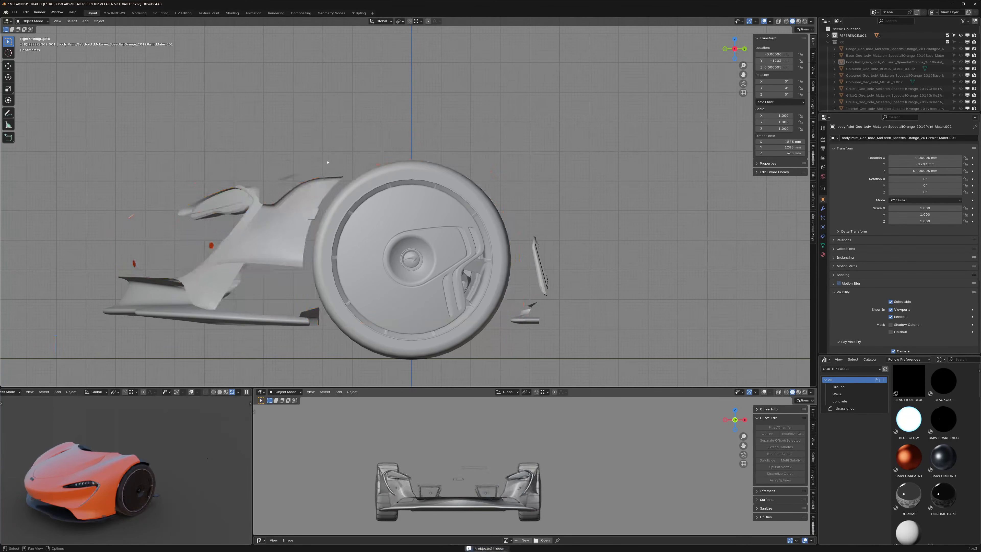
left_click(308, 212)
key("h")
left_click(224, 203)
key("h")
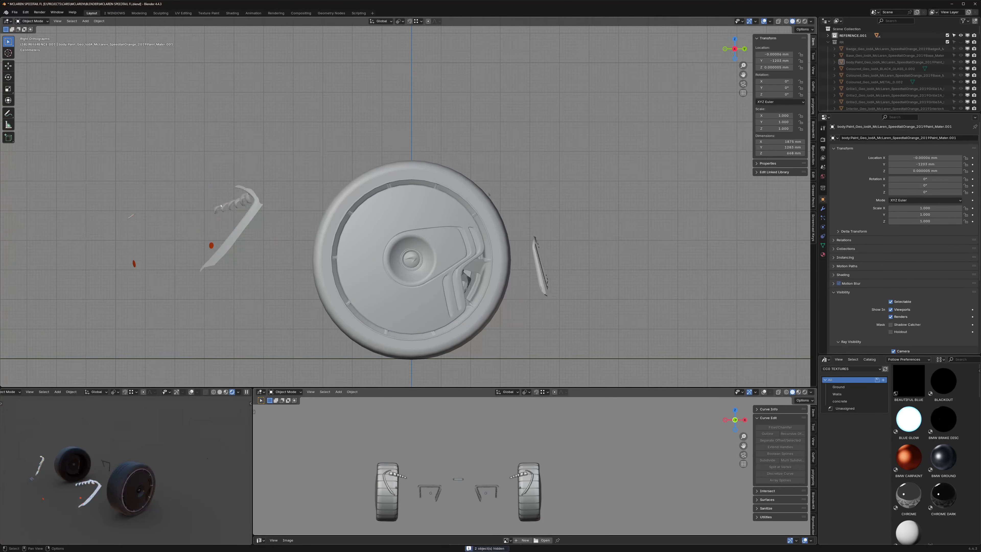
left_click(240, 232)
key("h")
left_click(540, 266)
key("h")
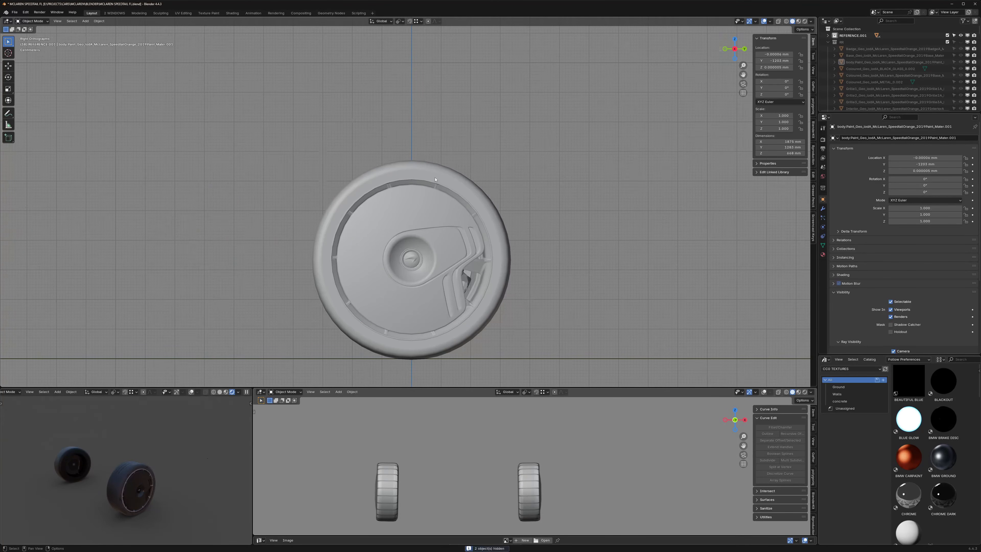
key("alt+h")
scroll(424, 160, "down", 2)
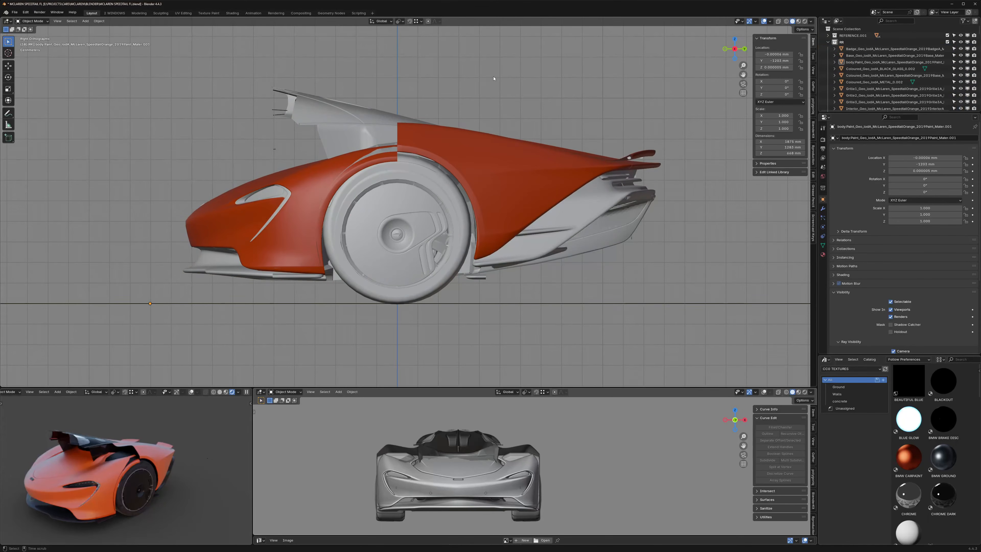
Step: Clear the parent of all objects while keeping their transformation
key("a")
key("alt+p")
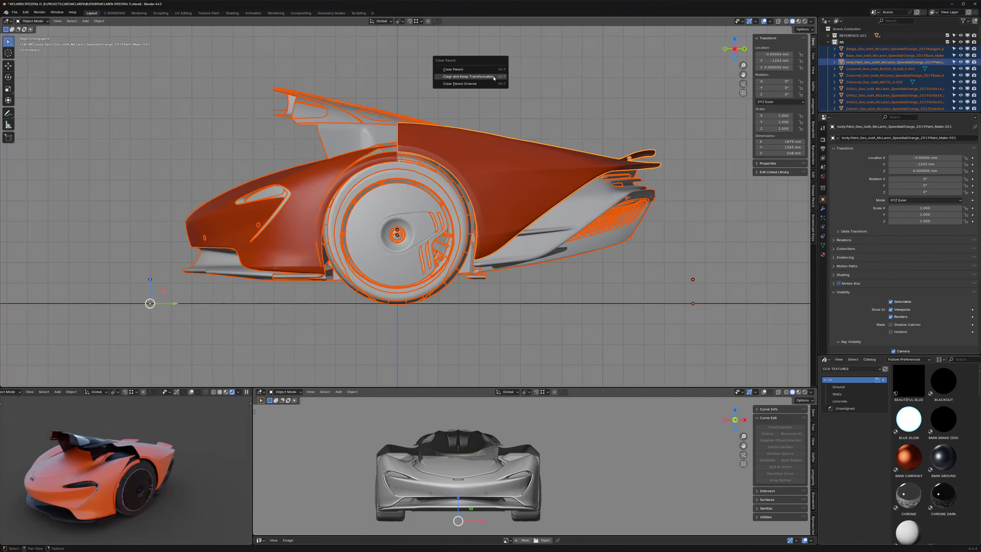
left_click(494, 77)
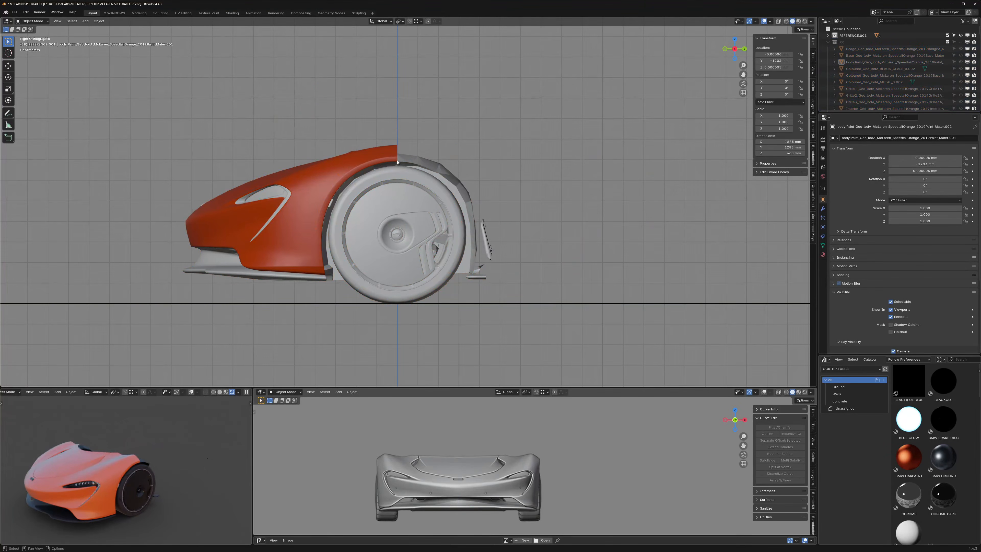
Step: Hide the front half's body paint, wheel-arch, splitter and headlight parts around the front wheel
left_click(397, 161)
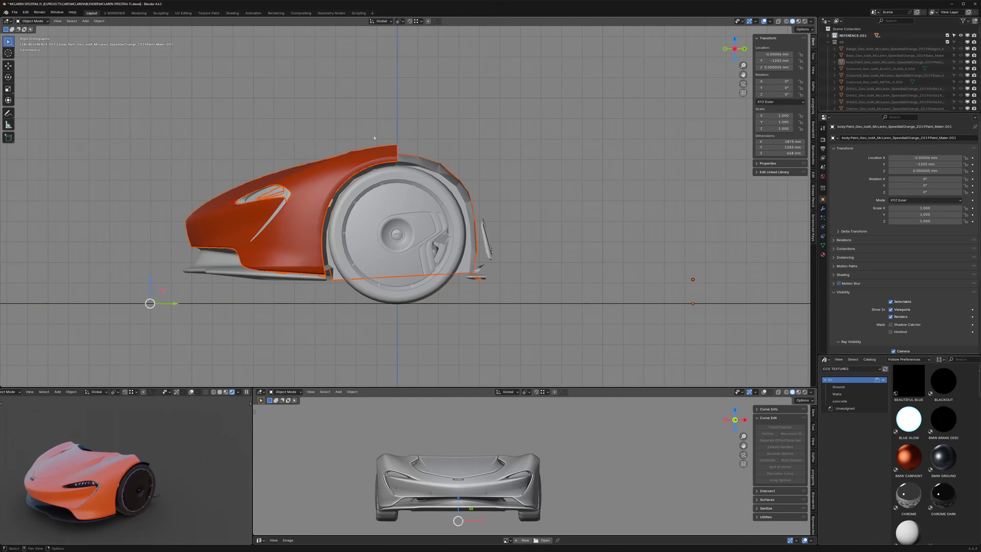
key("h")
key("h")
left_click_drag(318, 192, 258, 199)
key("h")
left_click_drag(299, 153, 179, 248)
key("h")
left_click_drag(509, 199, 478, 285)
key("h")
Step: Hide the remaining parts around the front wheels so only the two wheels stay visible
mouse_move(328, 186)
middle_mouse_down()
mouse_move(374, 208)
mouse_move(386, 193)
mouse_move(315, 136)
mouse_move(524, 152)
middle_mouse_up()
key("Escape")
left_click_drag(567, 171, 522, 262)
key("h")
Step: In front view with X-ray on, delete all parts of the front wheel on the negative X side
middle_click_drag(521, 269, 513, 255, "alt")
key("alt+z")
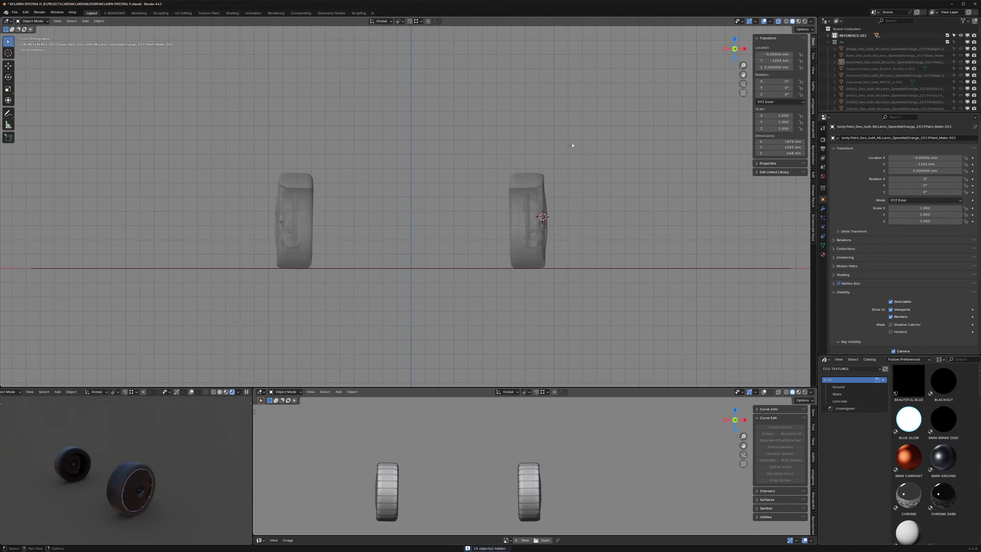
left_click_drag(580, 136, 505, 286)
left_click_drag(237, 149, 322, 289)
middle_click_drag(322, 288, 252, 121)
left_click_drag(254, 87, 112, 320)
key("x")
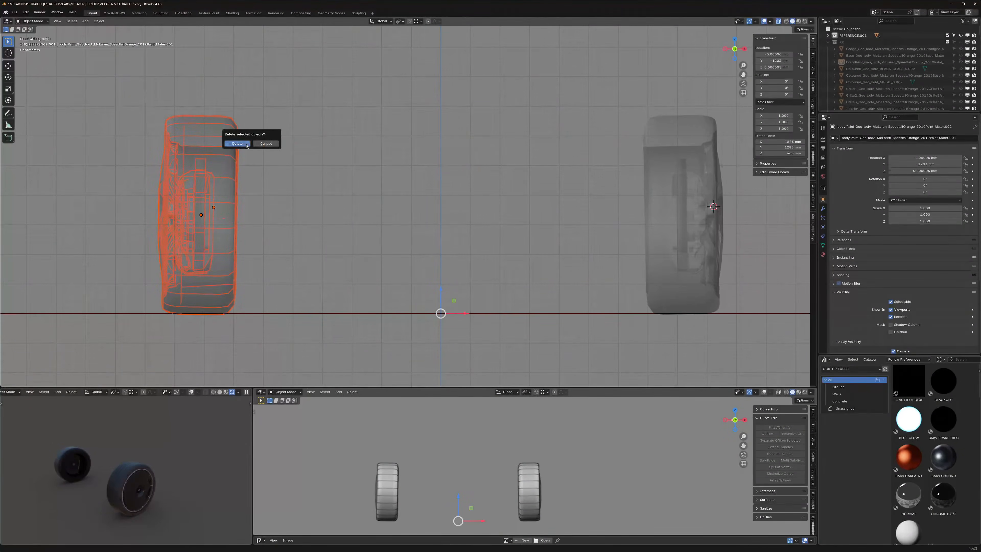
left_click(247, 145)
Step: Move all parts of the remaining front wheel to a new collection named FR WHEEL
scroll(343, 200, "down", 4)
left_click_drag(604, 117, 495, 274)
key("m")
left_click(524, 230)
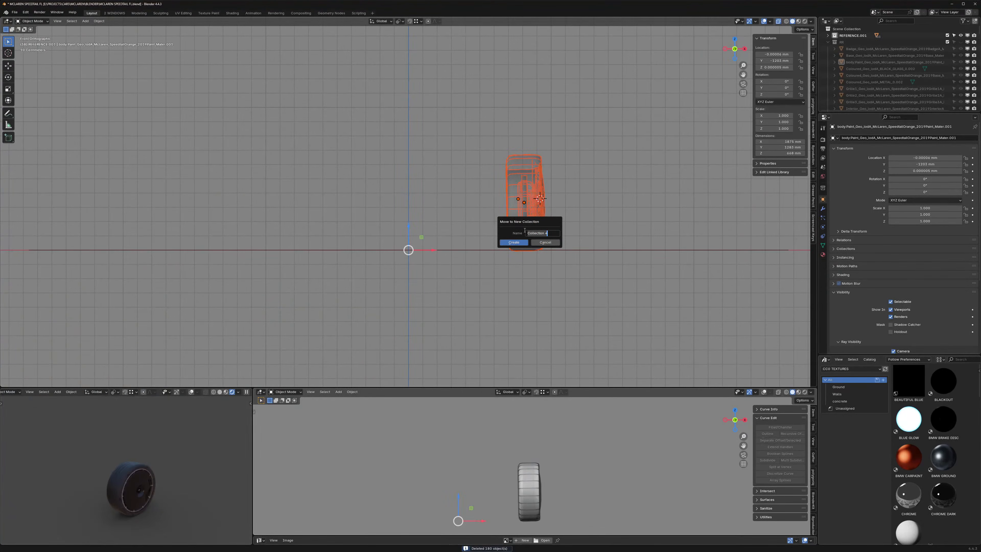
type("FR WHEEL")
key("Return")
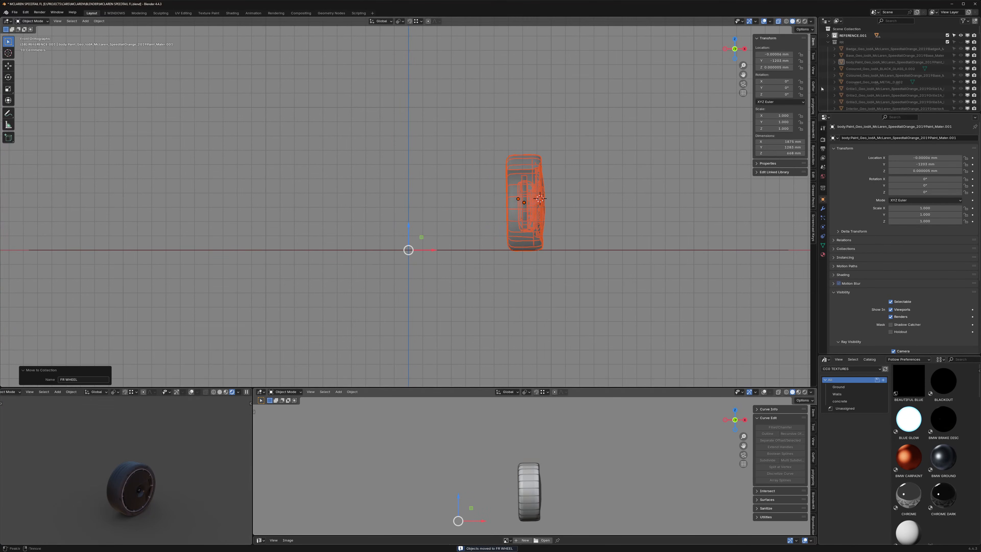
Step: Collapse the expanded collections, hide FR WHEEL, and move it above the hidden REFERENCE collection
left_click(828, 42)
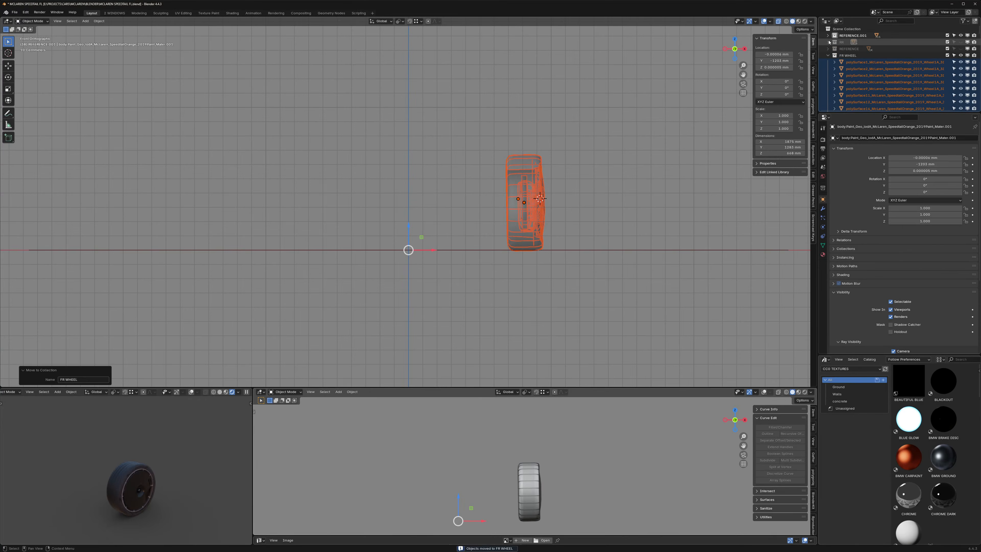
left_click(828, 55)
left_click(961, 55)
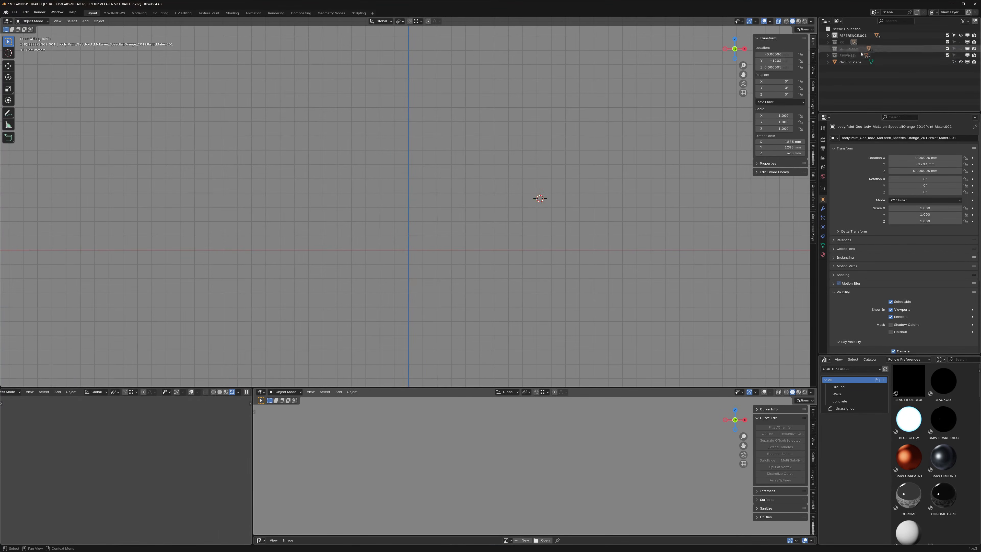
left_click_drag(848, 55, 843, 45)
Step: Select all objects left in the view and enable the Statistics overlay
key("a")
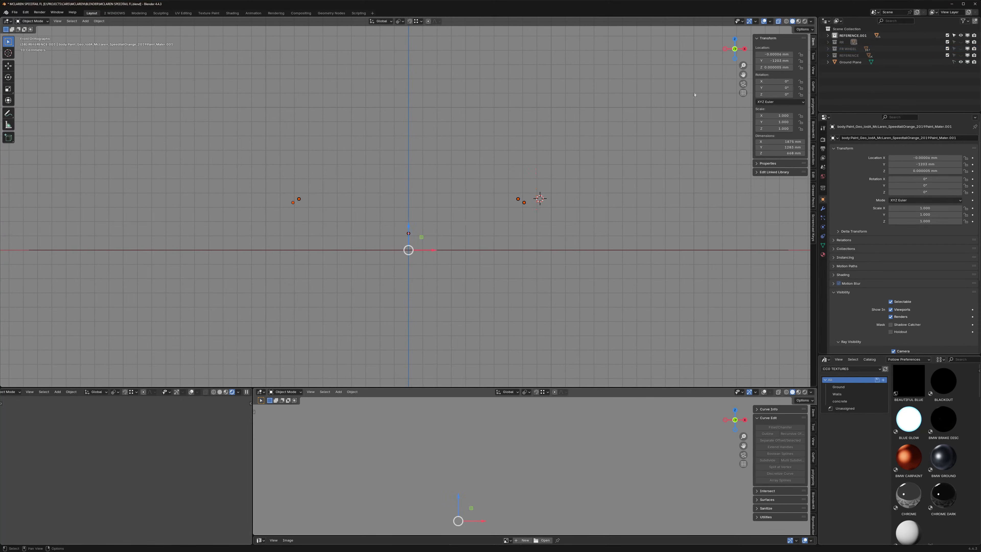
left_click(756, 21)
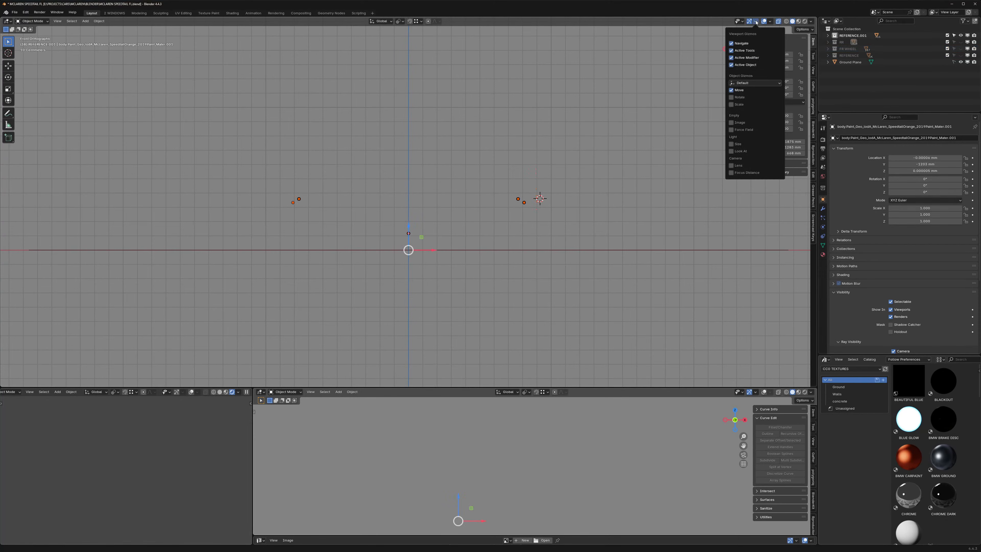
left_click(771, 21)
left_click(729, 73)
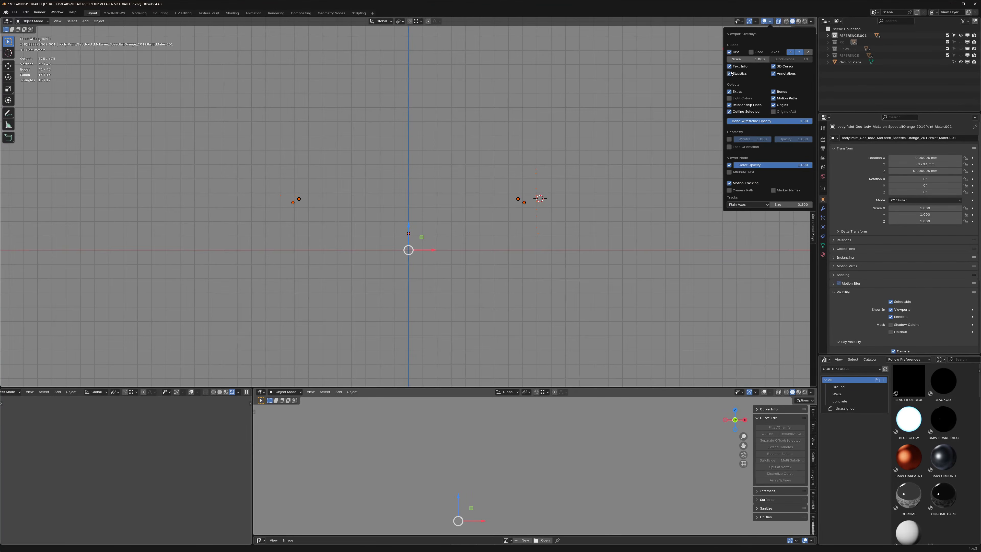
Step: Examine the tiny leftover fragments up close, undo revealing the hidden objects, and select all leftovers again
middle_click_drag(459, 182, 490, 198)
scroll(419, 186, "up", 8)
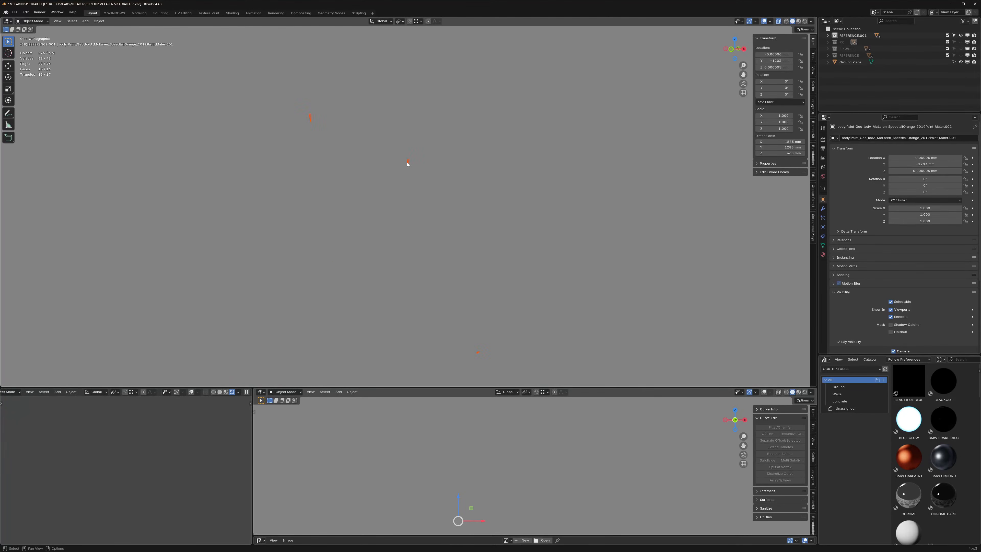
left_click(407, 164)
key("alt+h")
scroll(422, 180, "down", 8)
middle_click_drag(425, 187, 326, 220)
key("ctrl+z")
key("a")
scroll(328, 219, "down", 7)
middle_click_drag(381, 206, 452, 168)
scroll(416, 178, "up", 8)
scroll(445, 140, "up", 7)
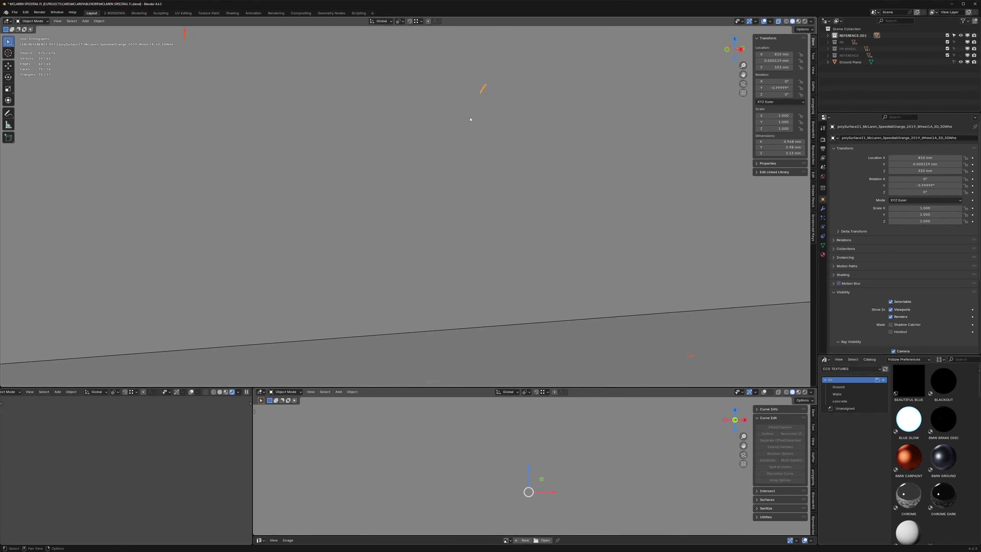
Step: Temporarily show the FR WHEEL collection with X-ray off to compare the selected fragments with the wheel
left_click(961, 49)
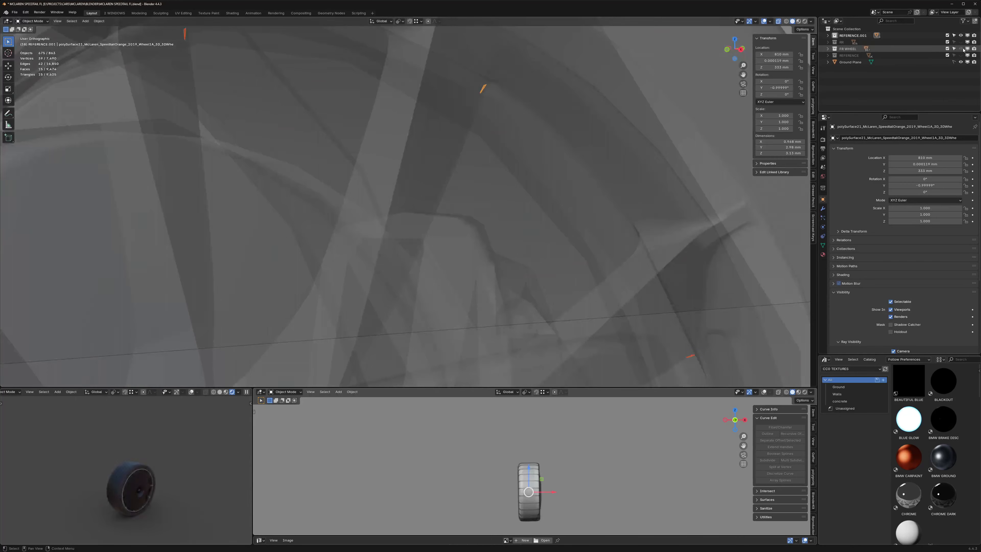
scroll(427, 150, "down", 5)
key("alt+z")
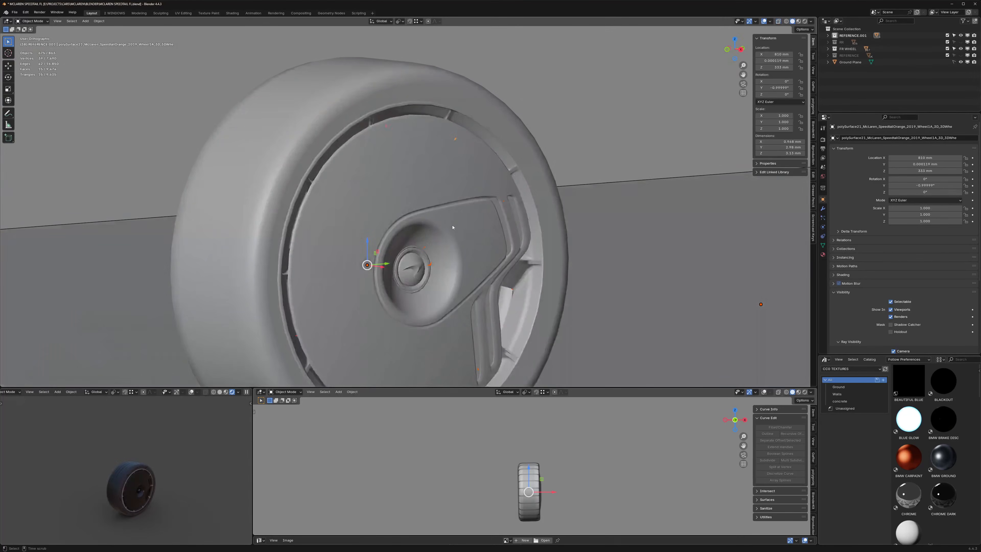
scroll(452, 227, "up", 6)
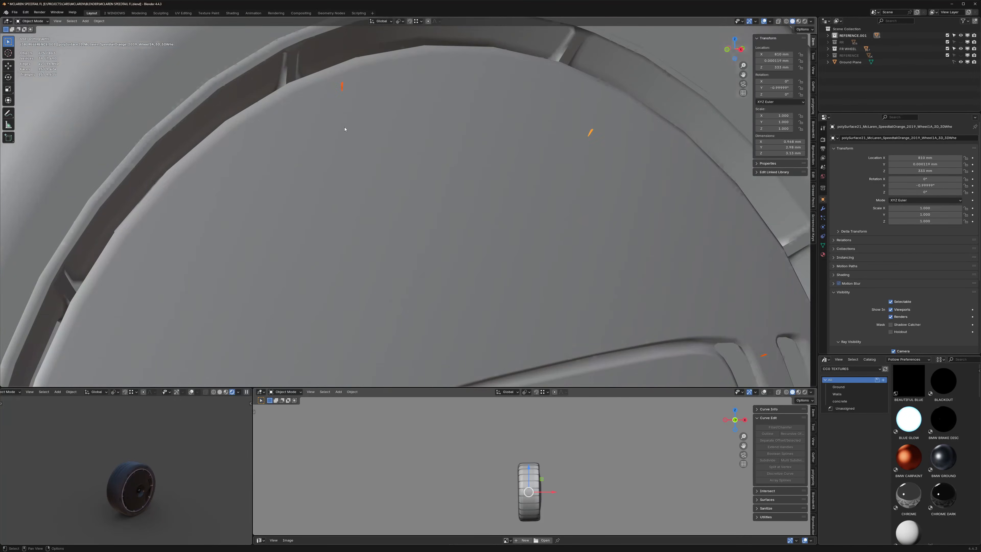
scroll(345, 129, "down", 6)
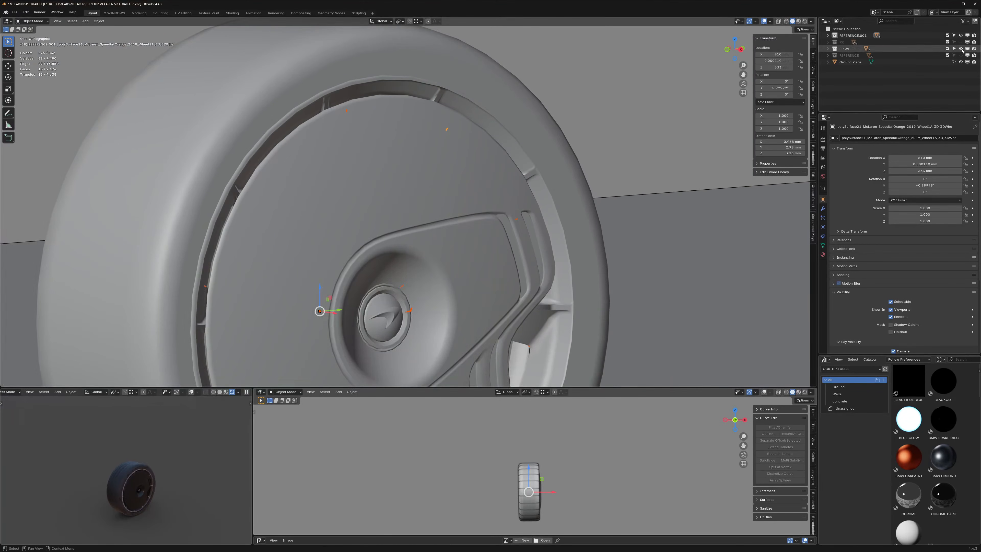
left_click(961, 48)
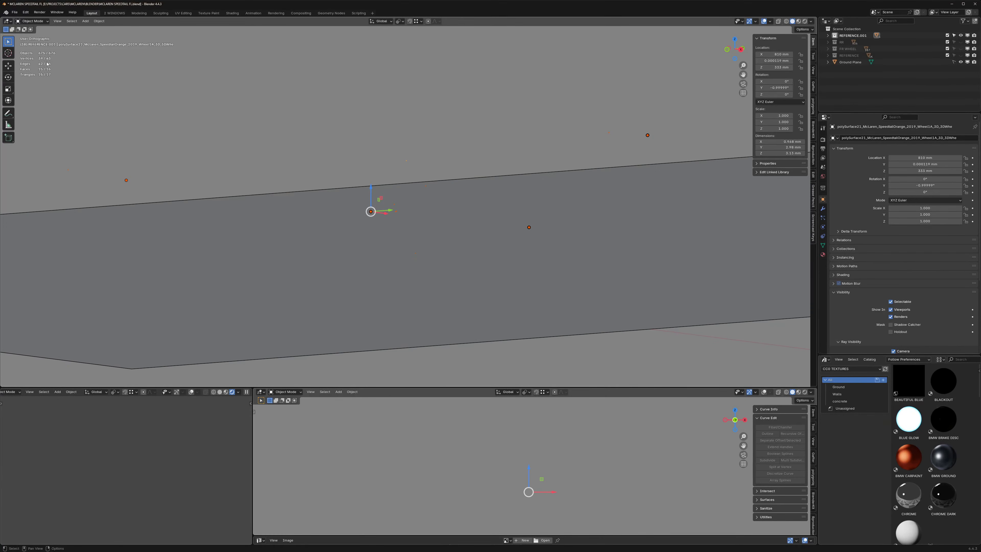
Step: Delete all the selected leftover fragments and reveal the hidden front body parts
middle_click_drag(374, 194, 475, 193)
key("x")
key("Return")
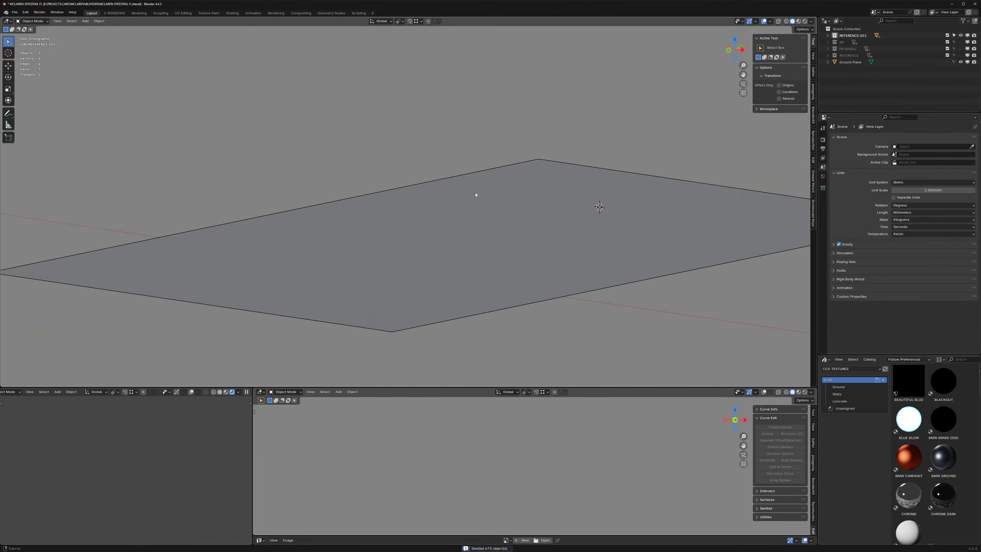
key("ctrl+z")
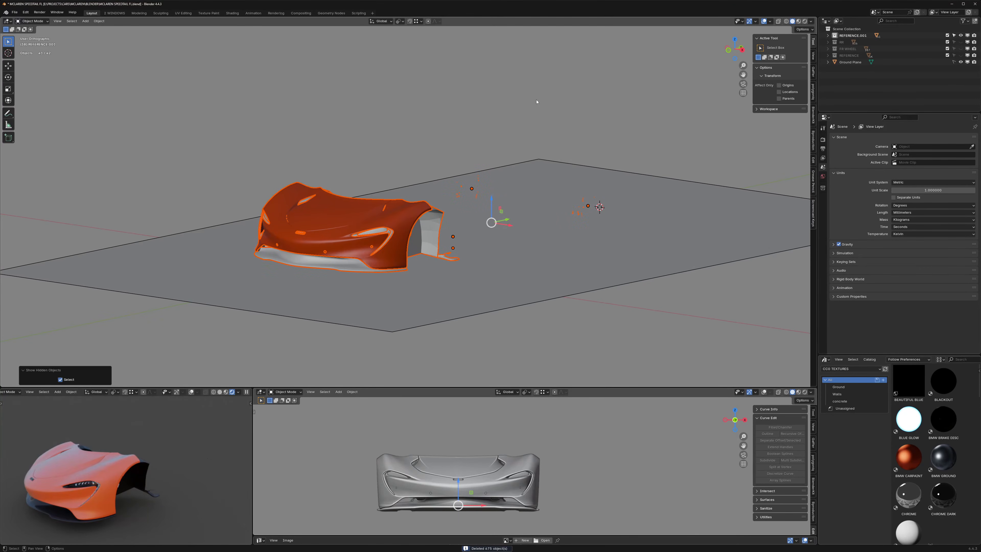
Step: Delete the stray leftover objects floating behind the front body
left_click(476, 191)
middle_click_drag(477, 190, 502, 157)
key("x")
key("Return")
left_click_drag(554, 131, 432, 172)
key("x")
left_click(426, 172)
middle_click_drag(426, 172, 444, 169)
left_click_drag(530, 82, 438, 154)
key("x")
left_click(385, 174)
Step: Delete the further stray objects scattered over the empty part of the ground plane near the 3D cursor
middle_click_drag(385, 174, 505, 110)
left_click_drag(223, 322, 500, 119)
key("x")
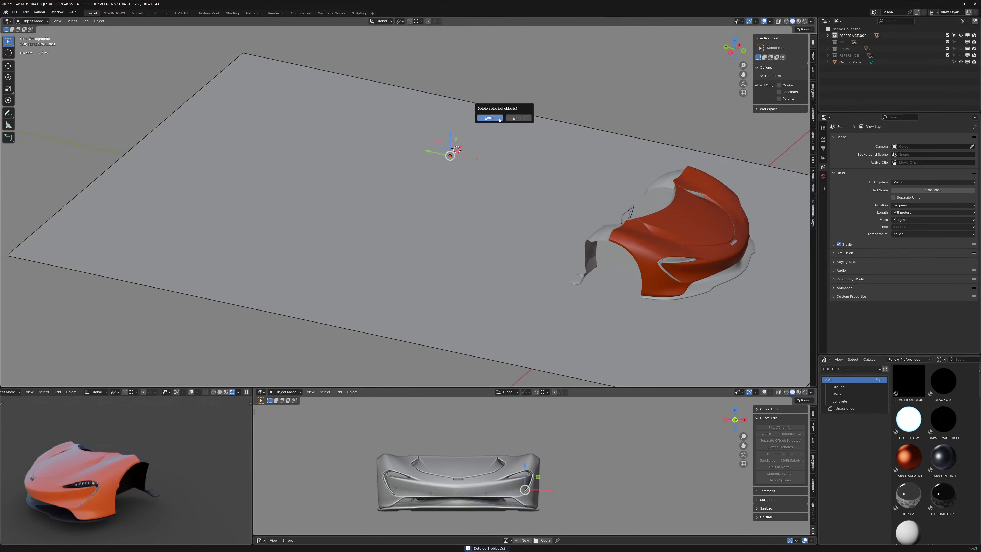
left_click(500, 118)
middle_click_drag(497, 132, 491, 167)
left_click_drag(491, 163, 391, 265)
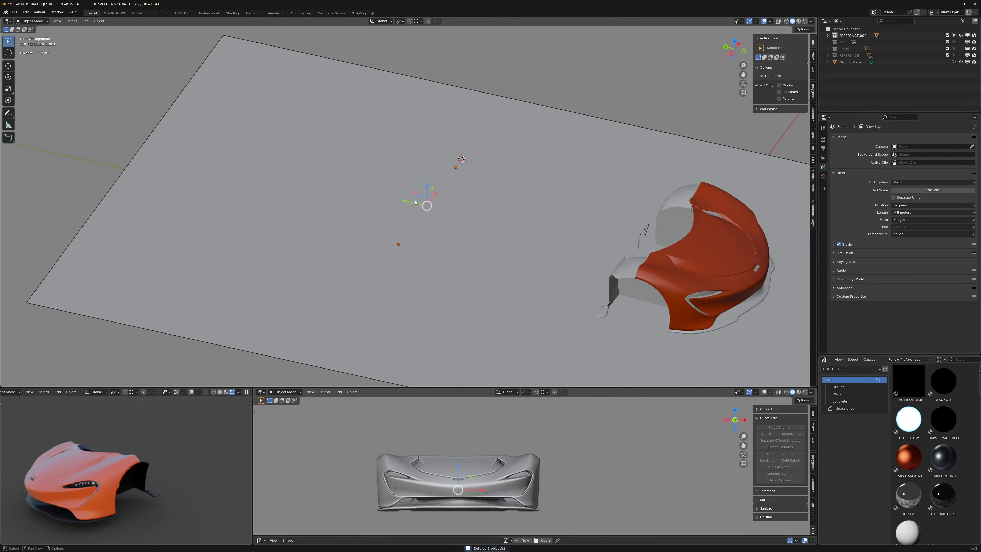
key("x")
left_click(468, 155)
middle_click_drag(467, 156, 427, 171)
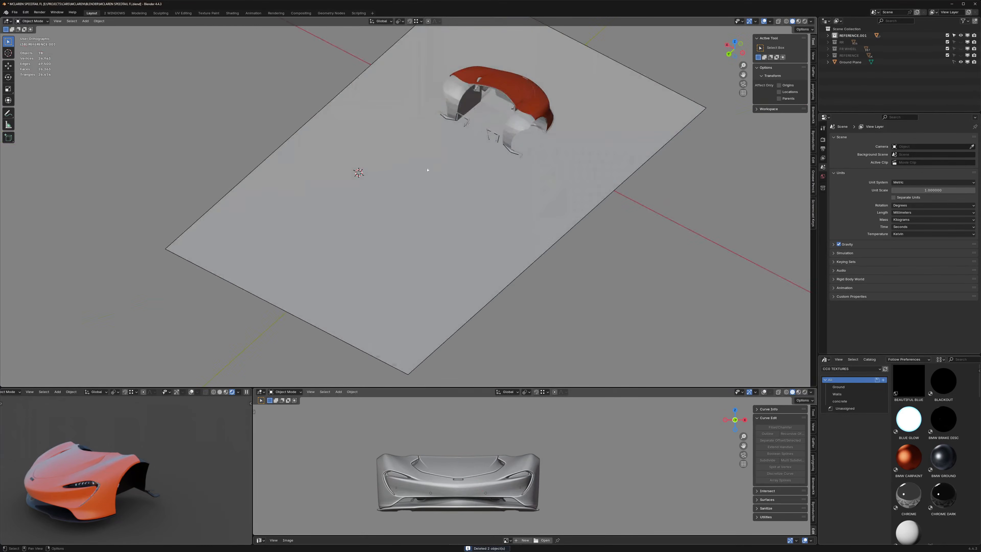
left_click_drag(459, 182, 346, 219)
middle_click_drag(436, 162, 473, 193)
key("x")
left_click(473, 193)
Step: Delete the remaining stray objects on the empty part of the ground plane behind the front body
middle_click_drag(557, 127, 556, 140)
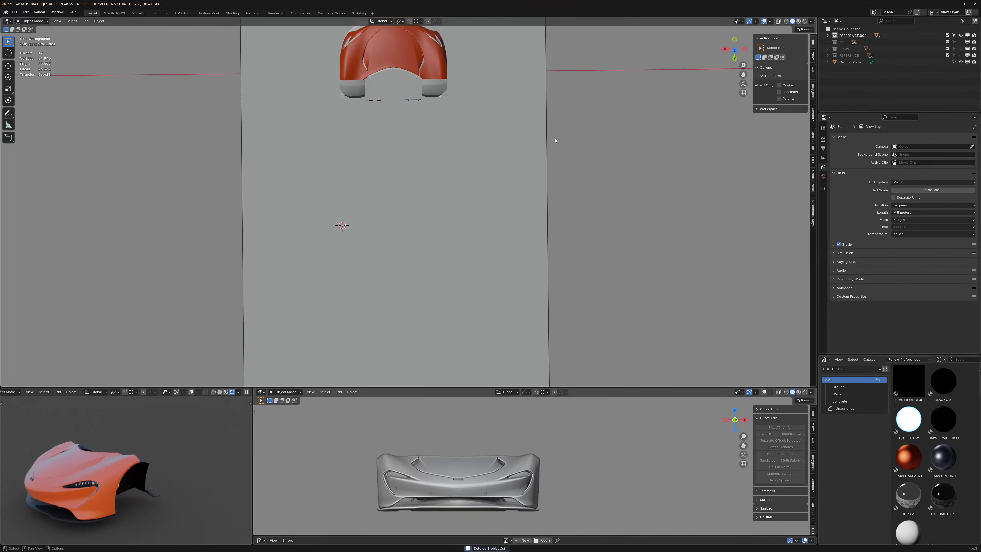
left_click_drag(556, 140, 249, 319)
middle_click_drag(519, 191, 360, 161)
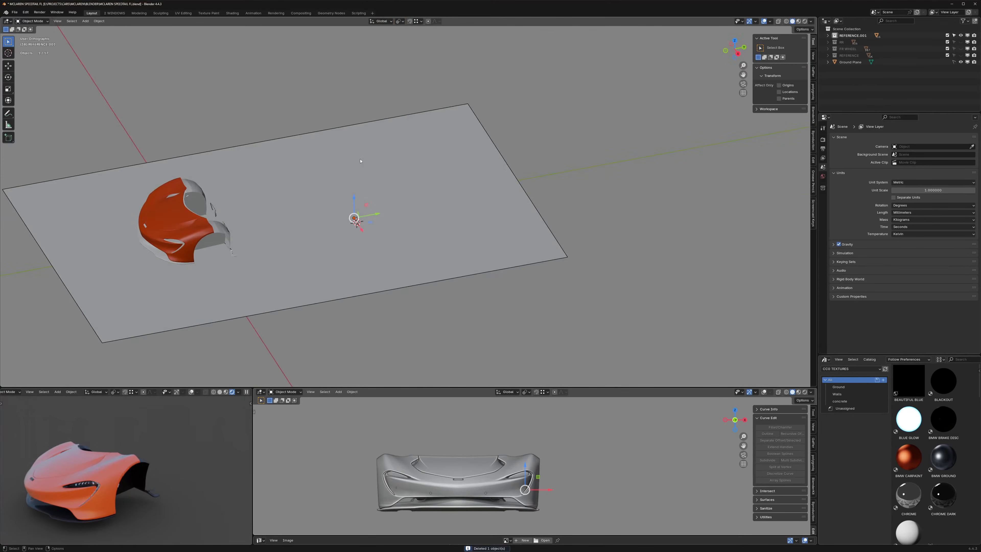
key("x")
left_click(361, 161)
Step: Delete the loose grille and other leftover pieces behind the front body, using X-ray to reach them
scroll(361, 161, "up", 3)
left_click(268, 200)
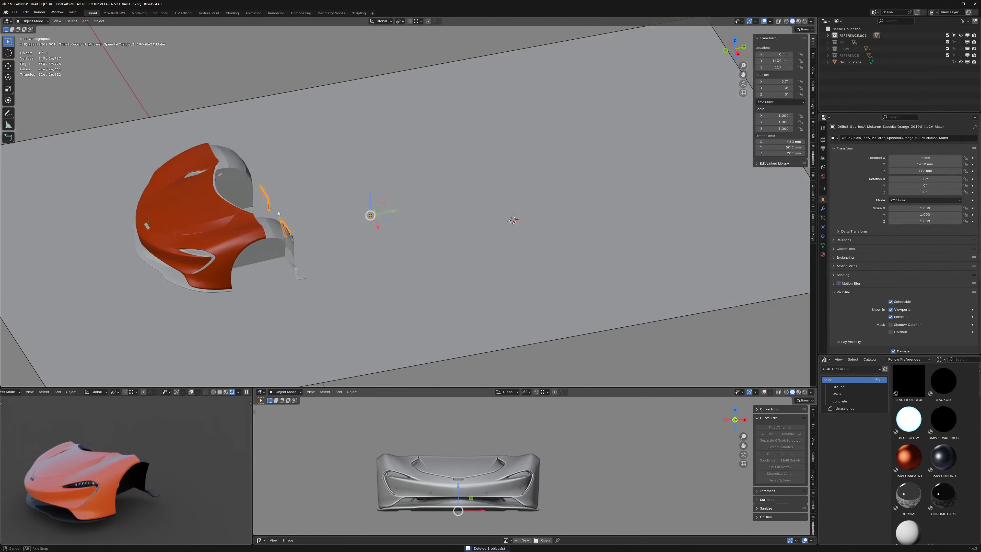
mouse_move(284, 189)
middle_mouse_down()
mouse_move(295, 193)
mouse_move(281, 211)
mouse_move(285, 194)
mouse_move(296, 223)
mouse_move(309, 186)
middle_mouse_up()
key("alt+z")
key("x")
left_click(285, 193)
key("x")
left_click(279, 211)
key("alt+z")
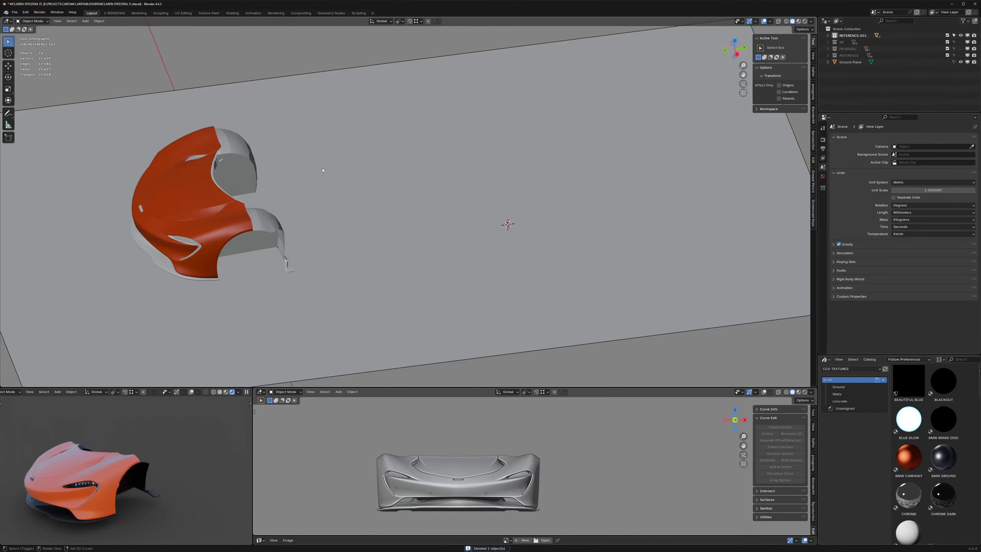
Step: Show only the RR collection in side view and hide all its body parts except the wheels
key("2")
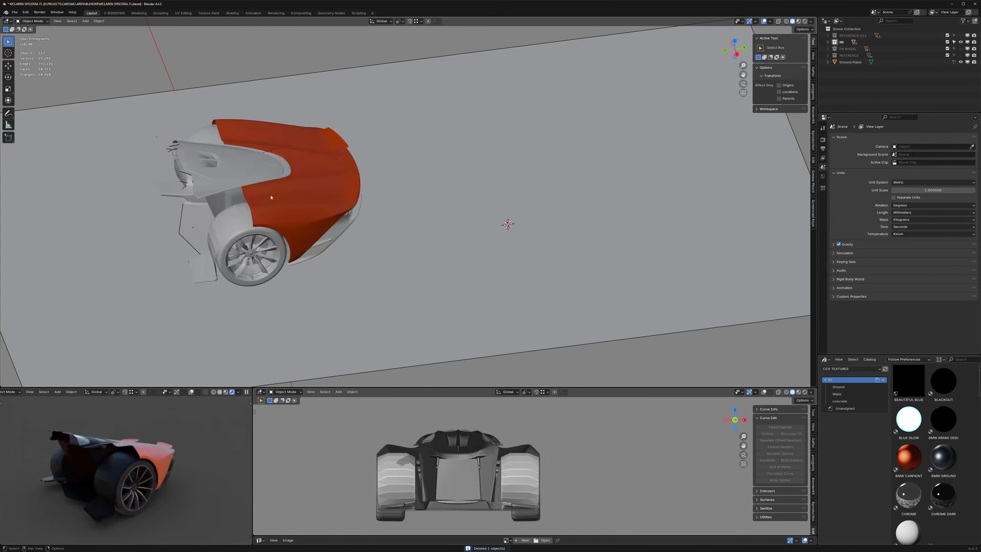
middle_click_drag(272, 197, 268, 149)
middle_click_drag(300, 237, 363, 196, "shift")
scroll(288, 205, "up", 5)
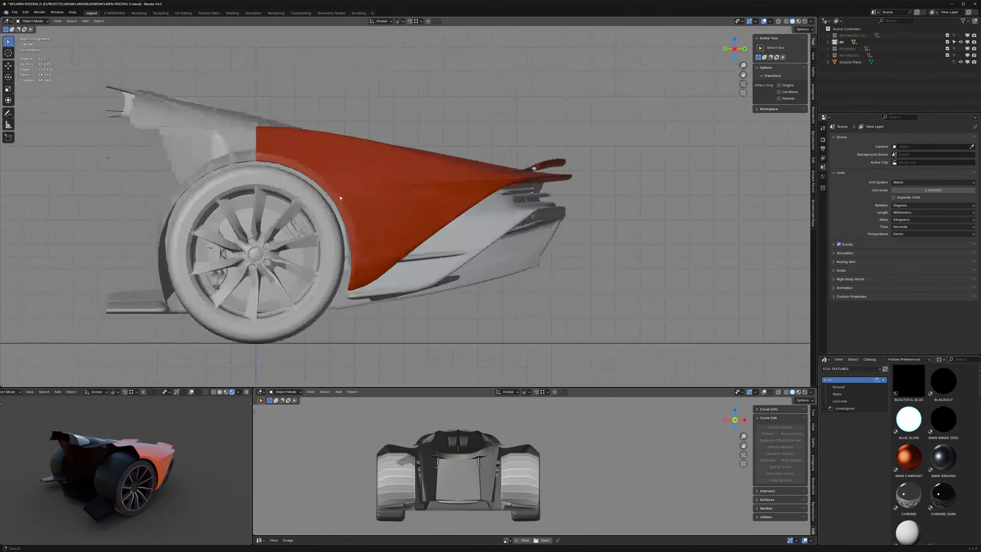
left_click_drag(511, 118, 432, 190)
key("h")
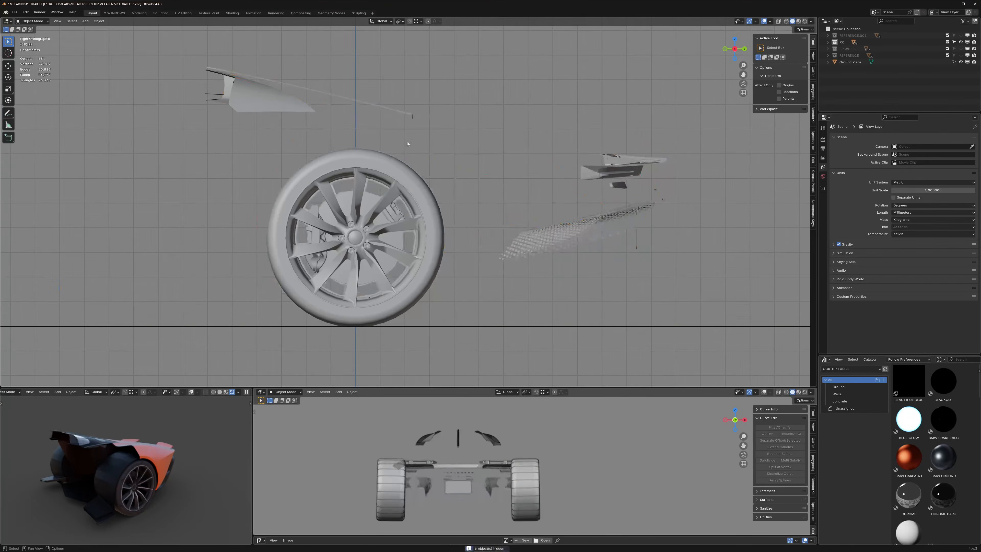
left_click_drag(375, 93, 348, 117)
key("h")
left_click_drag(690, 121, 501, 319)
key("h")
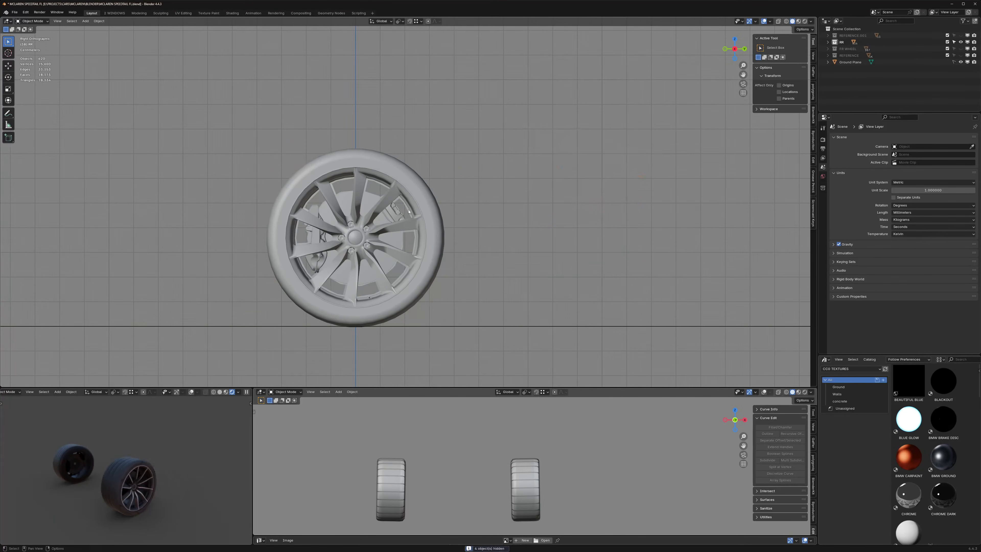
Step: Delete all parts of the rear wheel farther from the 3D cursor, using front view with X-ray on
scroll(390, 217, "down", 3)
middle_click_drag(390, 217, 561, 219)
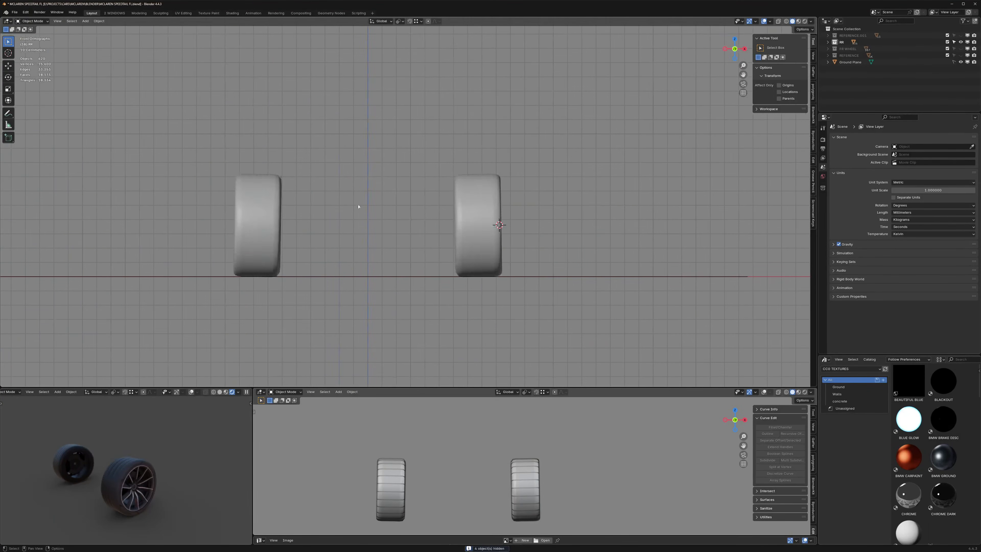
key("alt+z")
left_click_drag(298, 136, 184, 336)
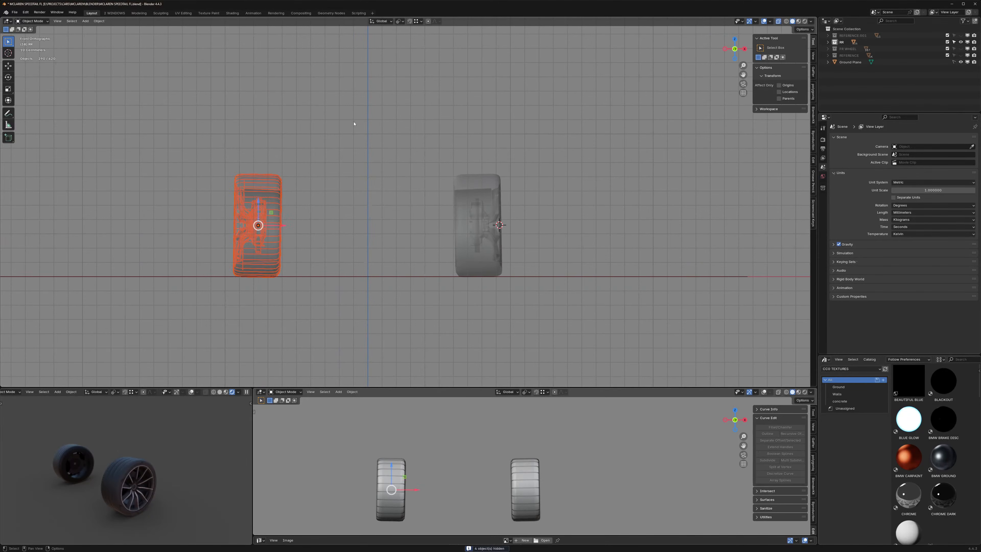
key("x")
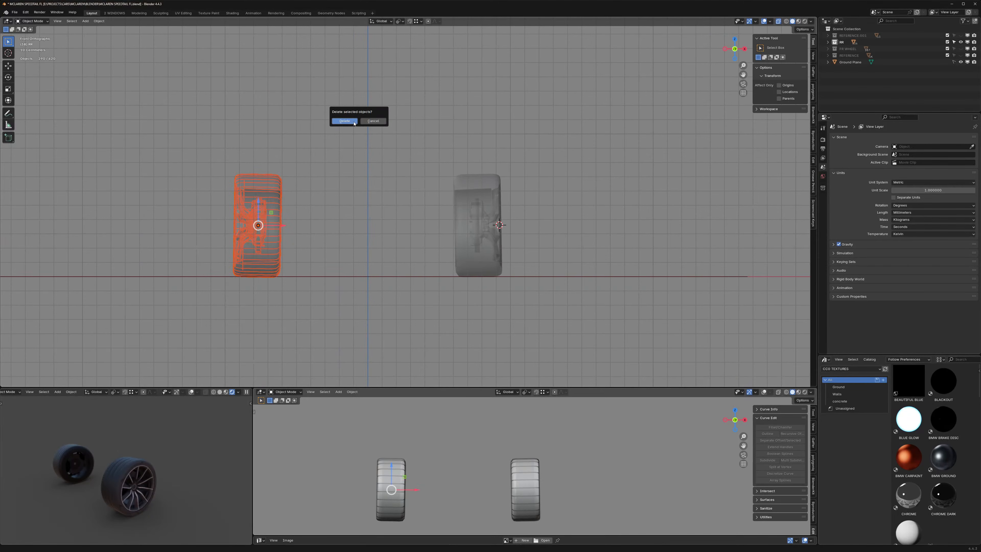
left_click(354, 123)
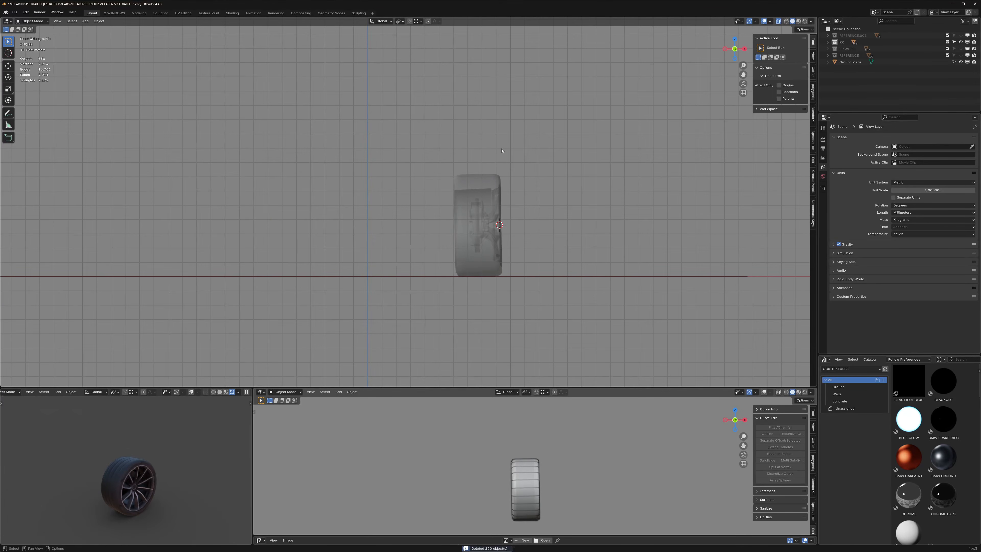
Step: Move all parts of the remaining rear wheel into a new collection named FR WHEEL
left_click_drag(524, 142, 449, 303)
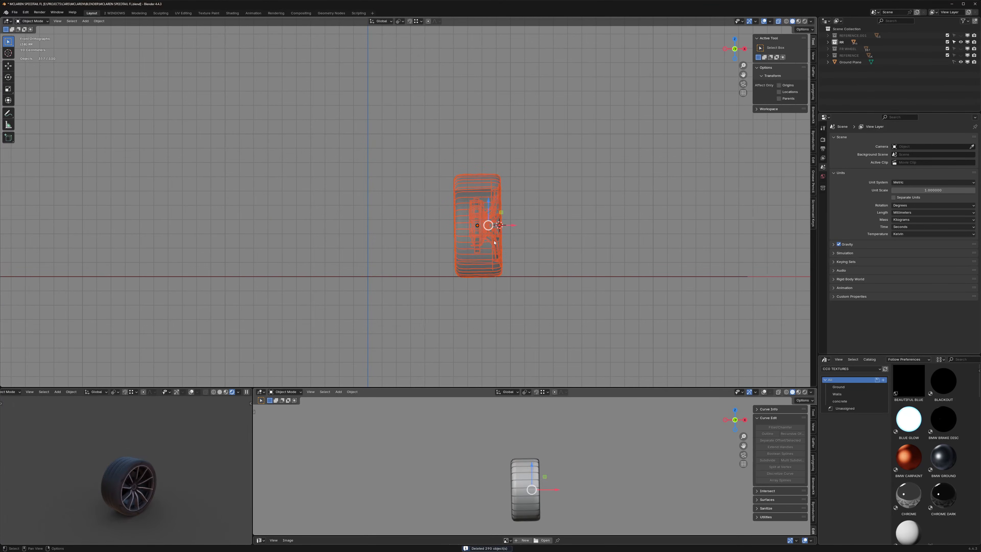
key("m")
left_click(494, 243)
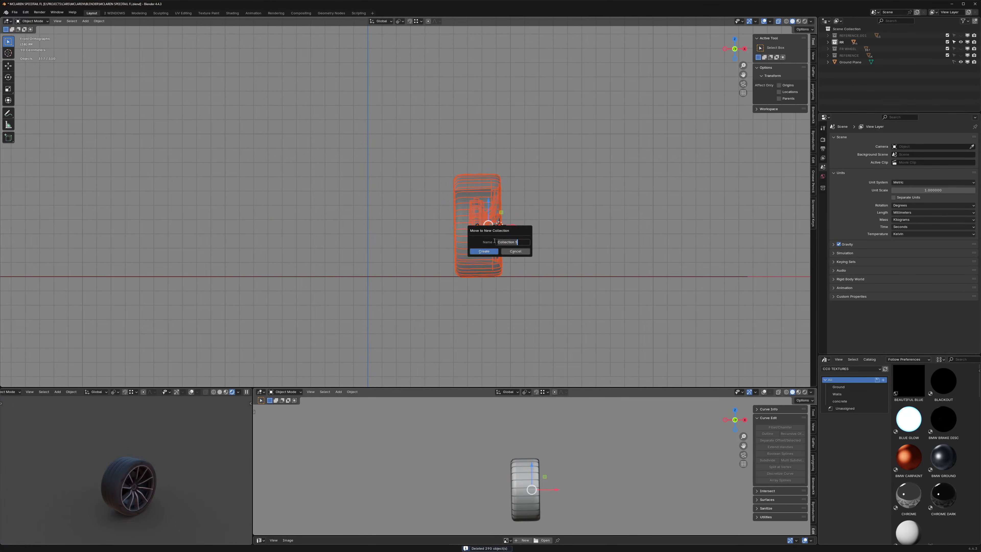
type("FR W")
key("Return")
Step: Rename the new rear wheel collection as RR WHEEL
left_click(826, 62)
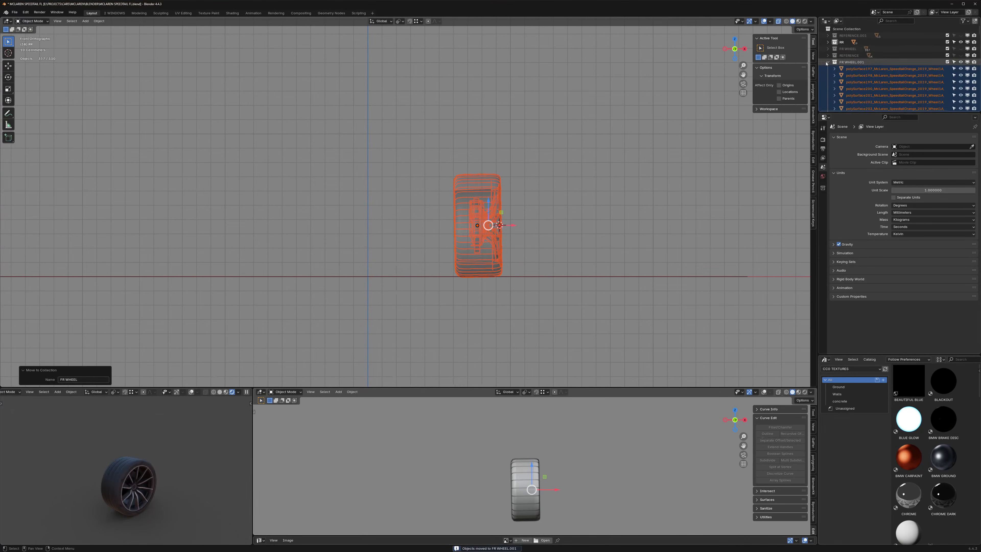
left_click(826, 62)
double_click(843, 62)
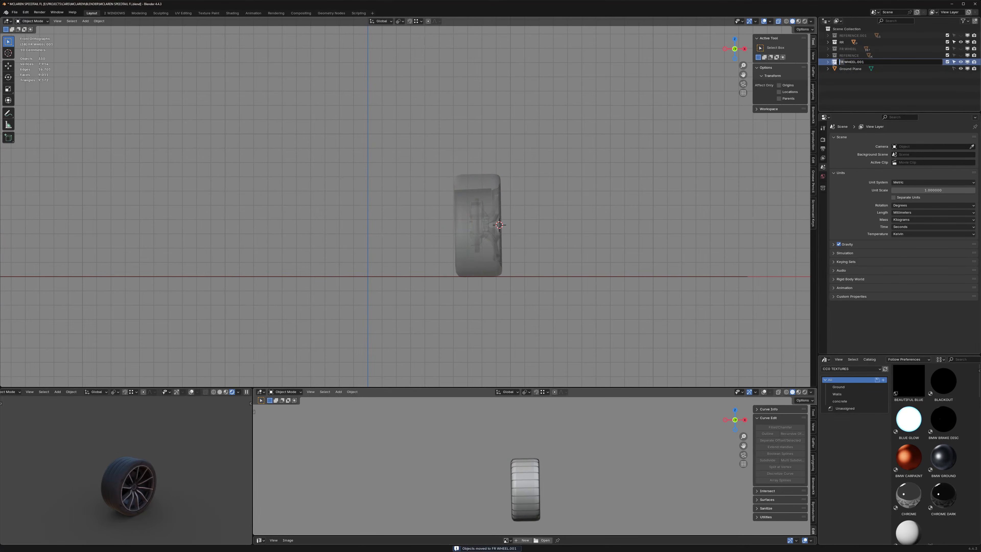
key("Delete")
type("R")
key("Return")
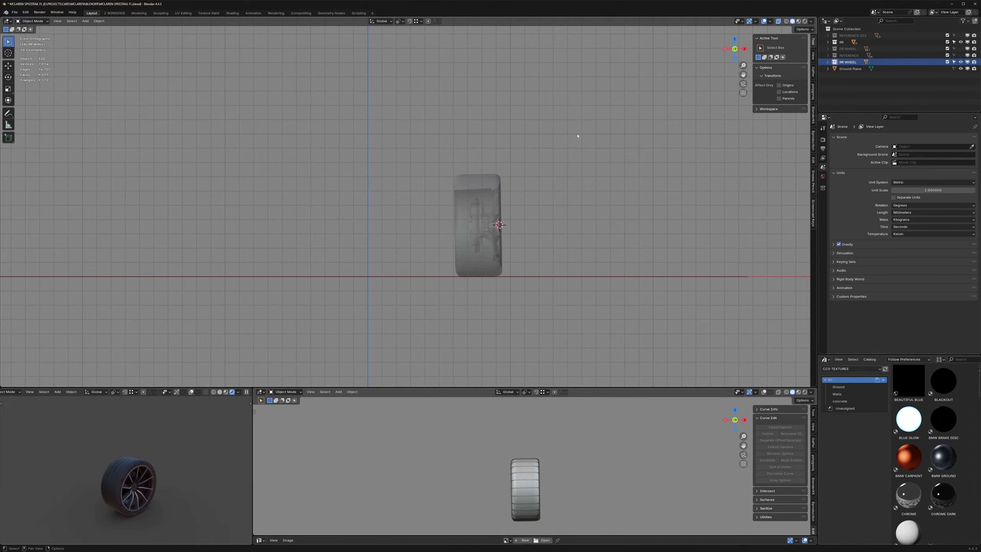
Step: Hide the RR WHEEL collection and show the front body with the FR WHEEL collection, with X-ray off
key("ctrl+z")
key("ctrl+z")
key("ctrl+z")
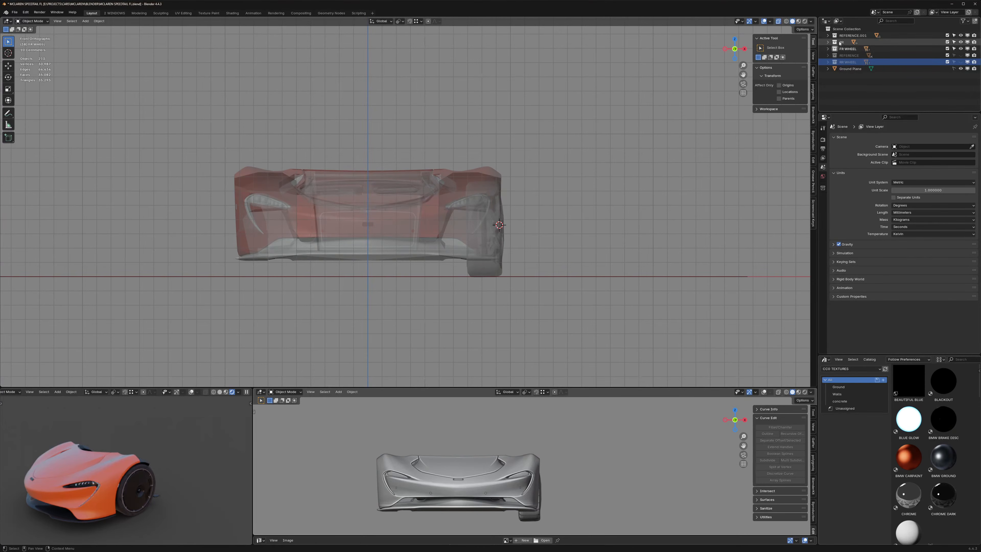
middle_click_drag(587, 182, 547, 165)
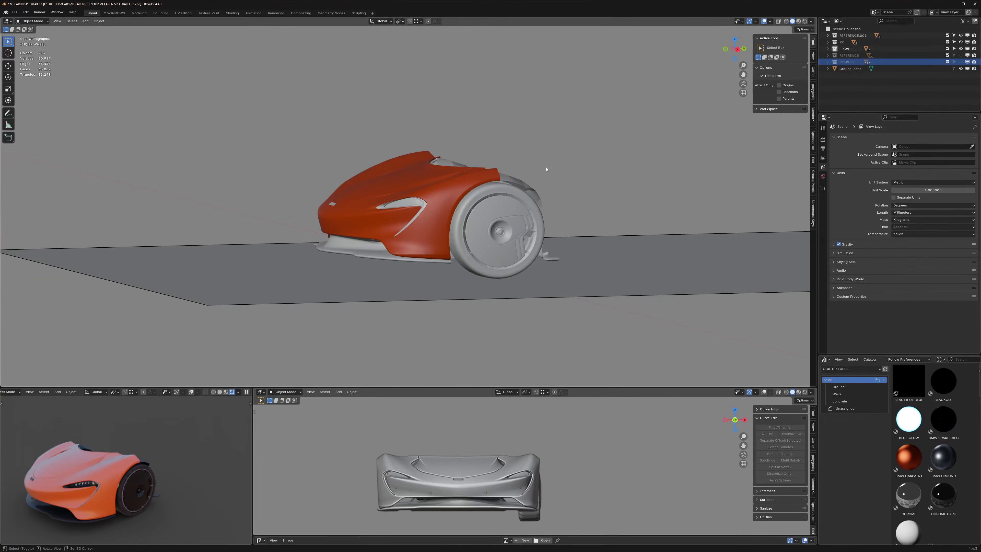
key("alt+h")
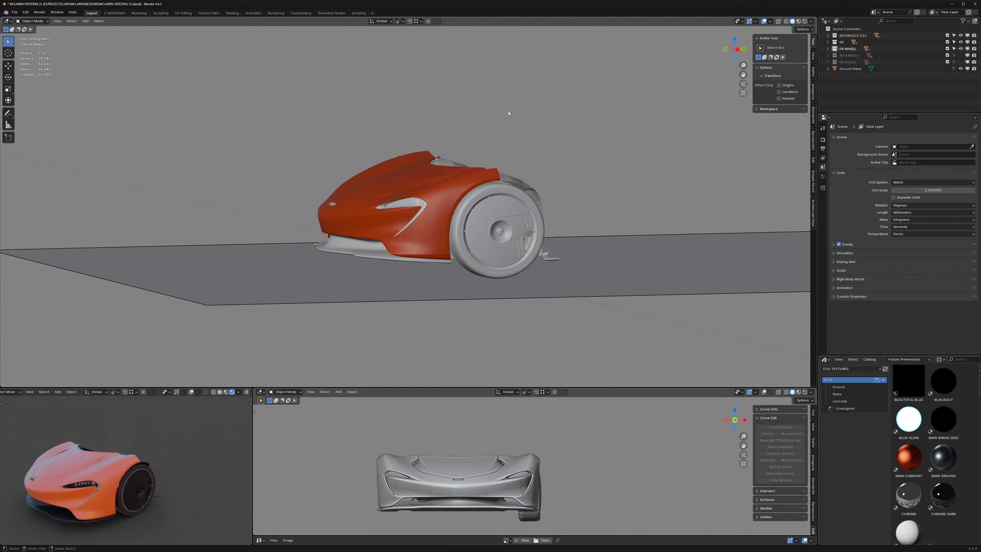
Step: Isolate the RR collection and delete the leftover objects still in it
key("h")
key("2")
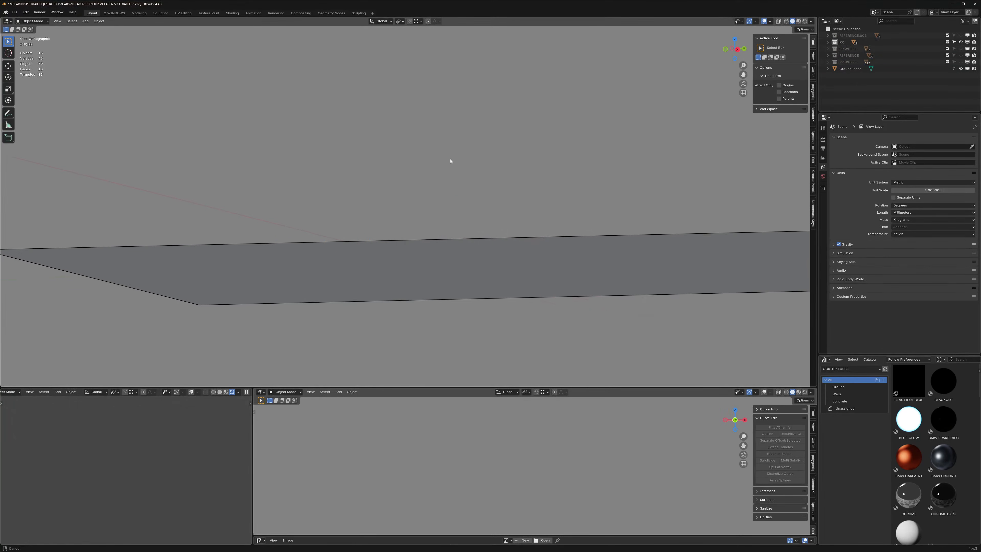
middle_click_drag(405, 164, 401, 170)
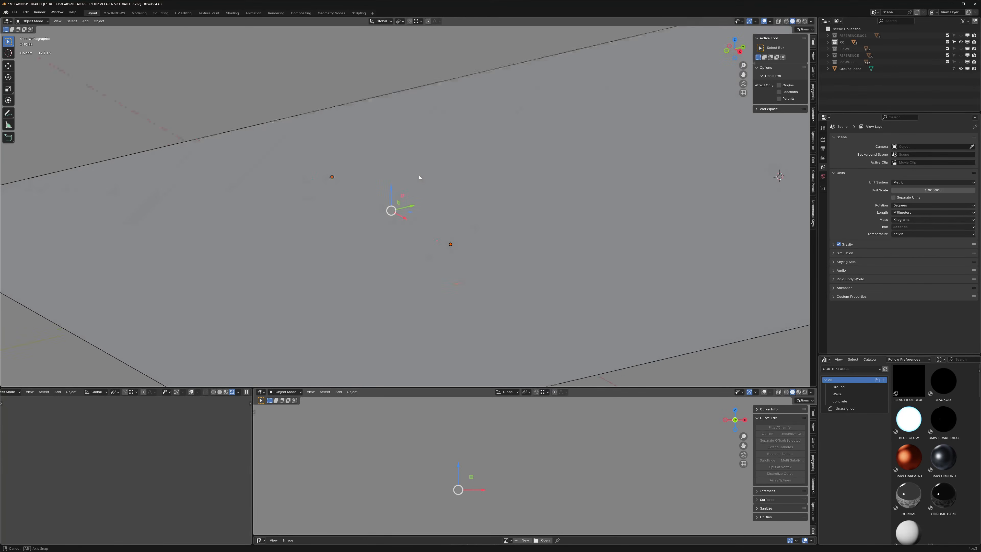
key("x")
left_click(410, 174)
Step: Show the front body, the FR WHEEL collection and the rear body together in side view
key("1")
key("shift+3")
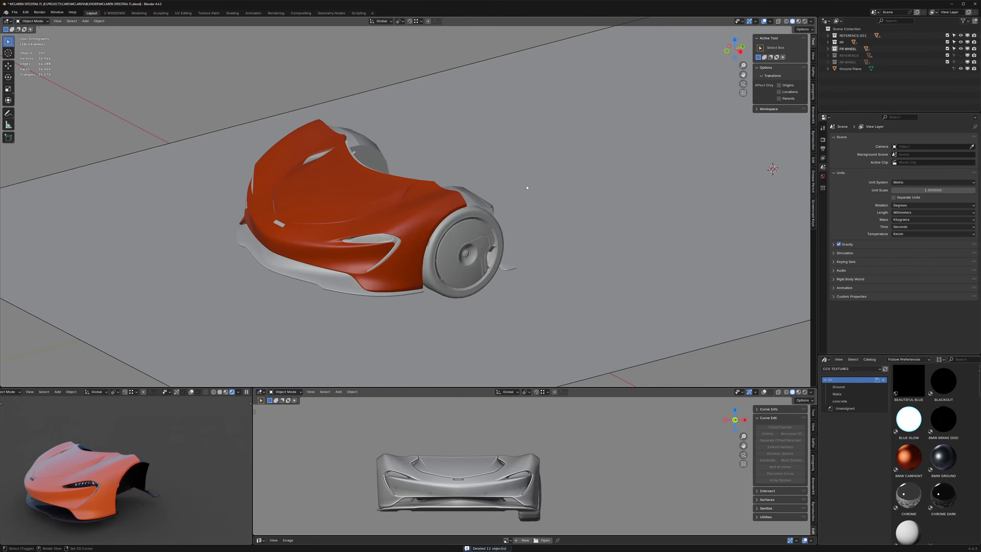
middle_click_drag(525, 184, 413, 159)
key("shift+2")
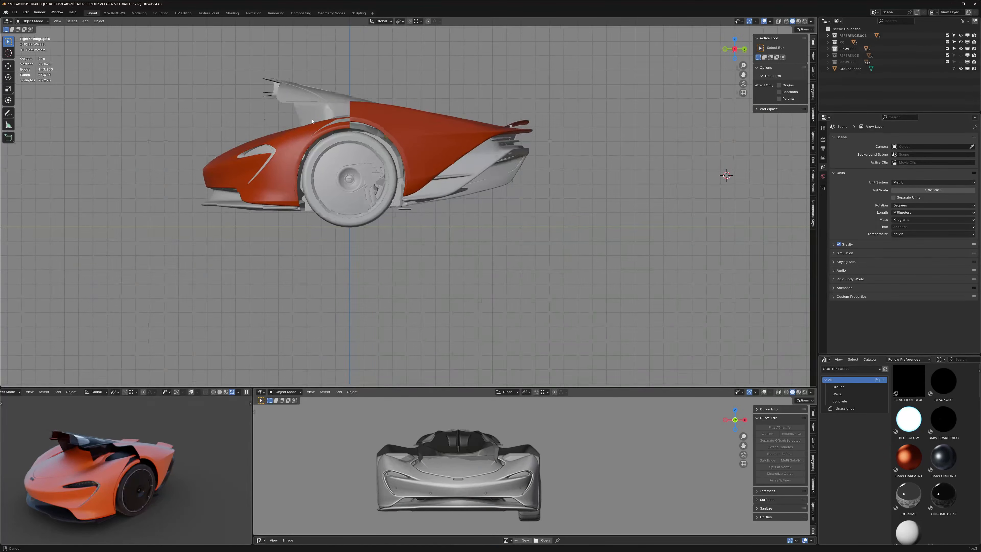
scroll(414, 159, "up", 2)
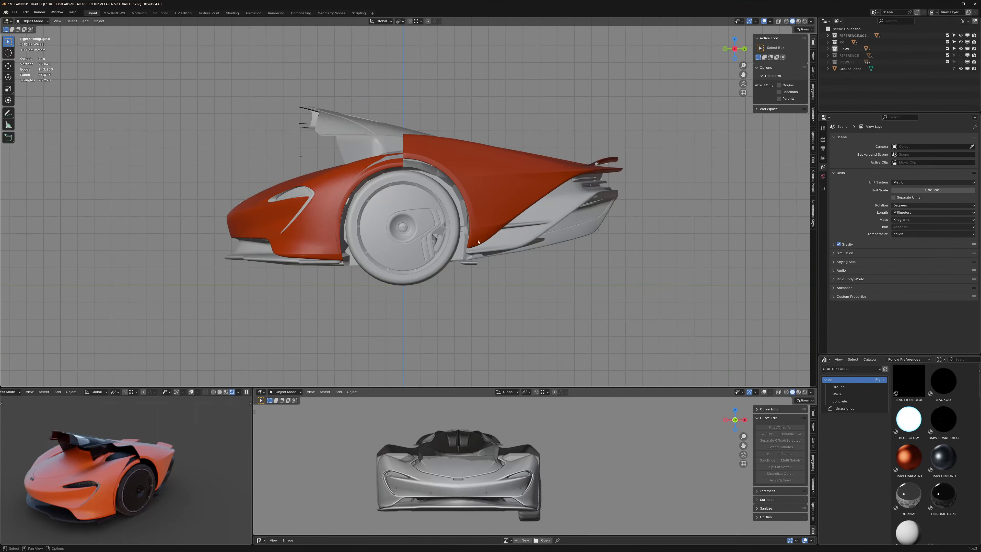
middle_click_drag(460, 160, 472, 144)
scroll(493, 194, "up", 4)
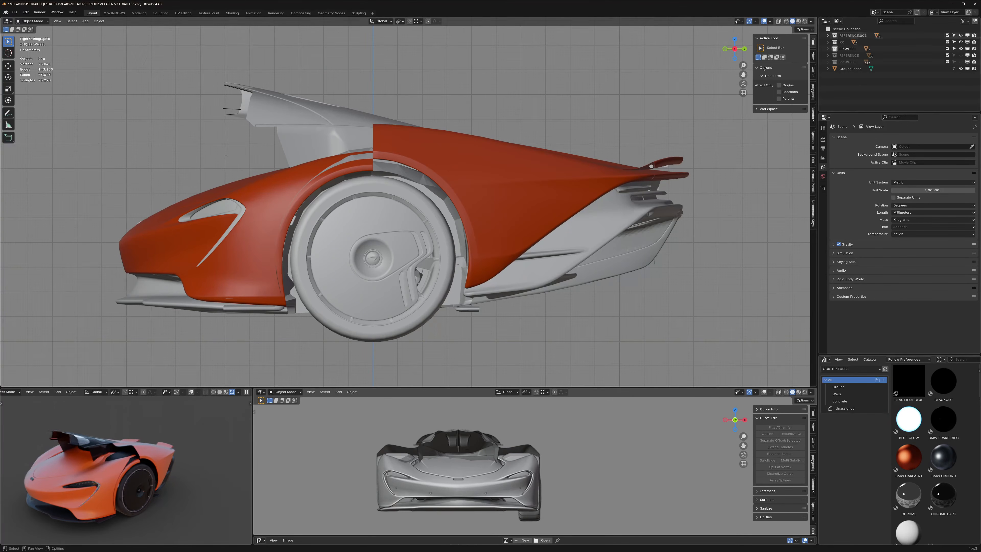
Step: Try to lower all objects of the RR collection by about 45 mm along the Z axis
left_click(834, 42)
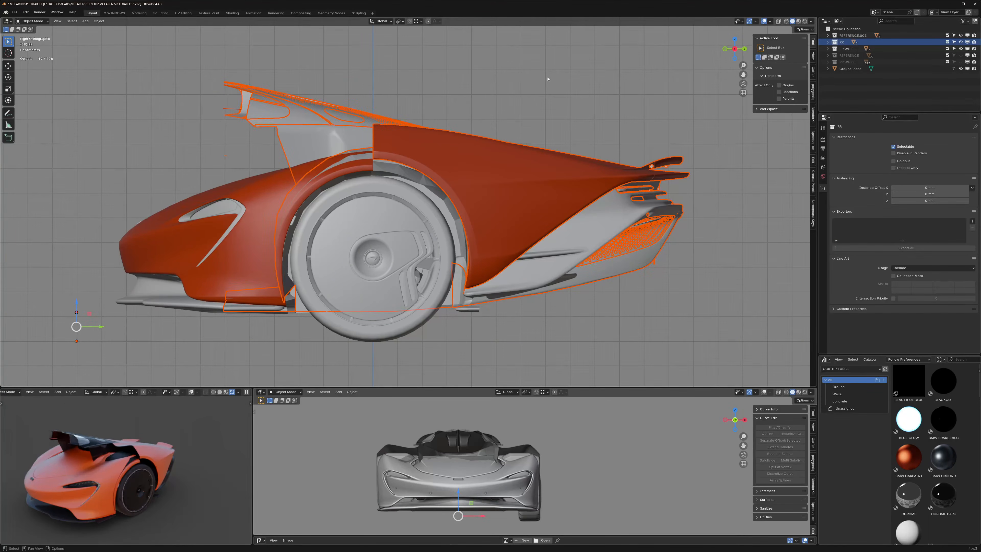
key("g")
key("z")
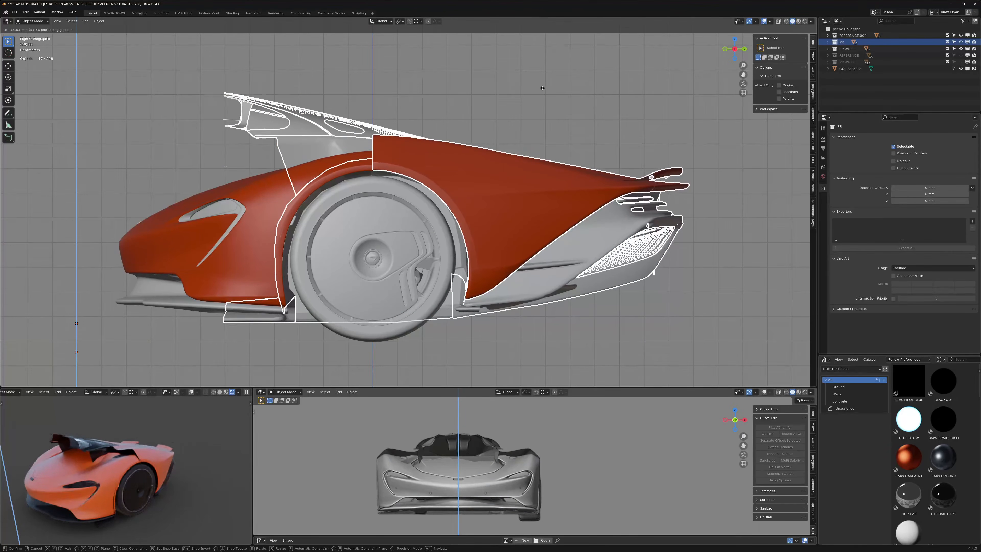
left_click(542, 88)
scroll(445, 164, "down", 3)
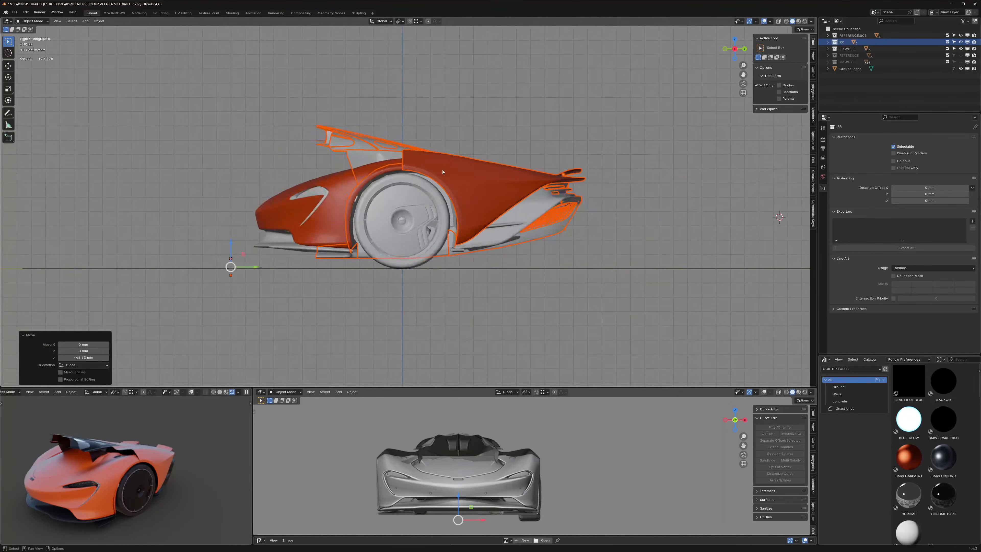
Step: Duplicate the RR collection and rename the original as RR-START
left_click(840, 41)
right_click(834, 43)
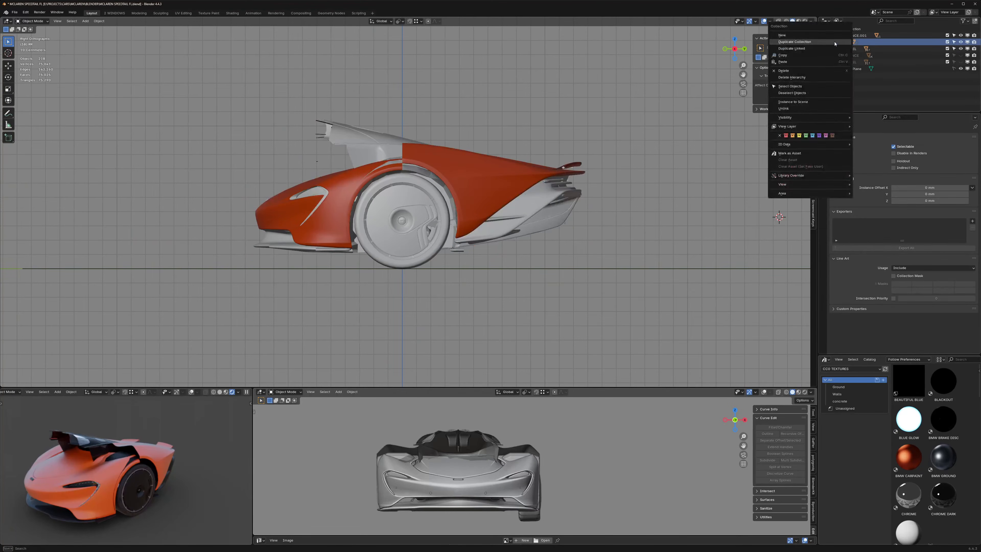
left_click(811, 42)
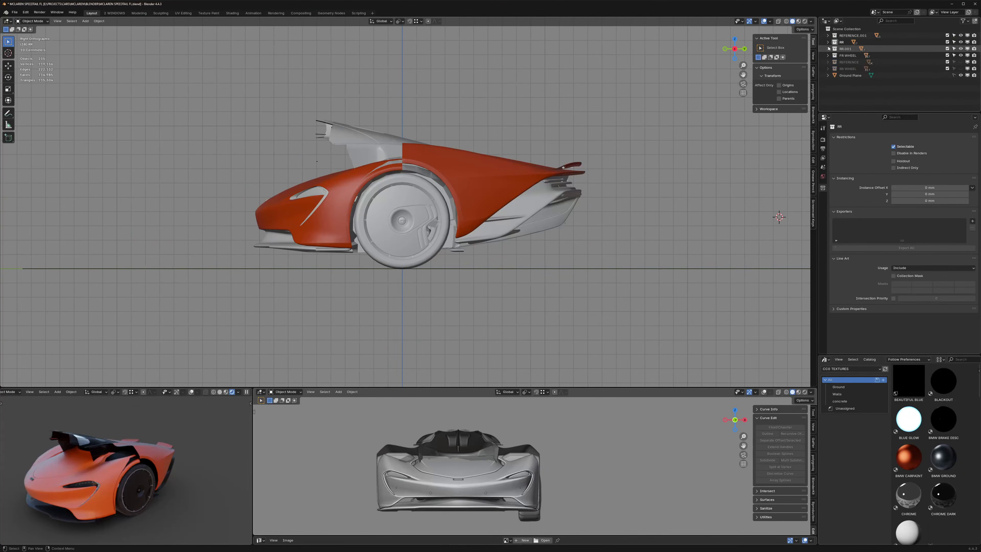
double_click(840, 43)
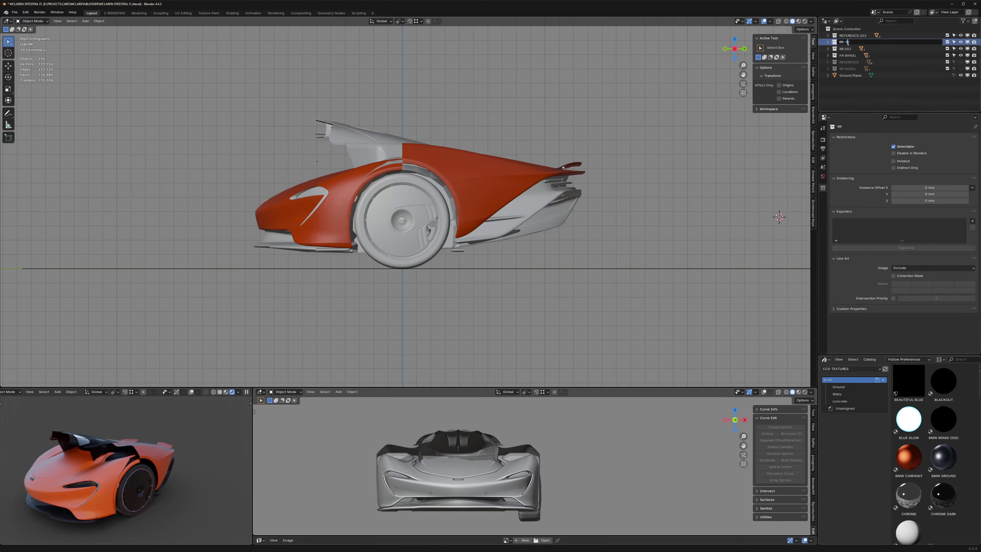
key("Return")
Step: Rename the duplicated rear collection as RR-DOWN Z
left_click(846, 48)
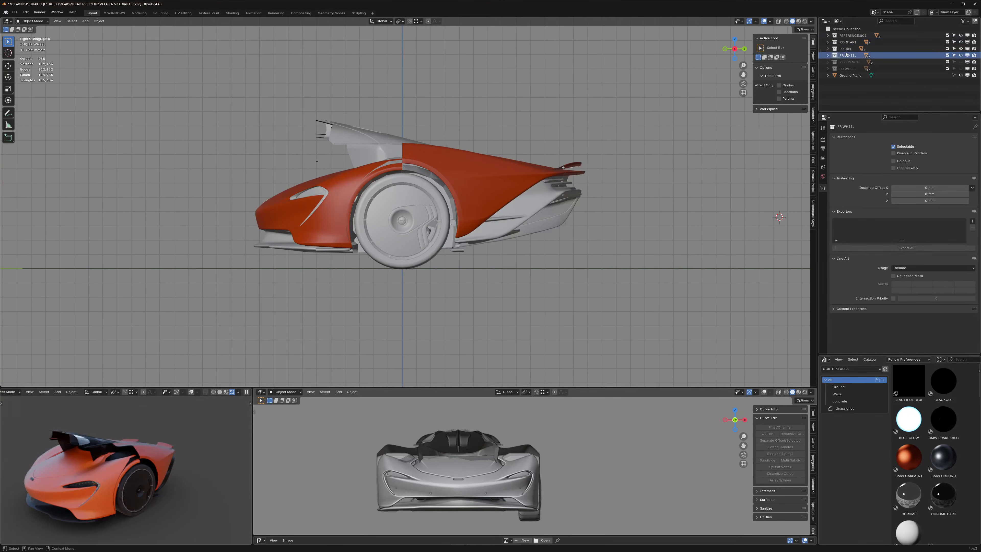
double_click(845, 48)
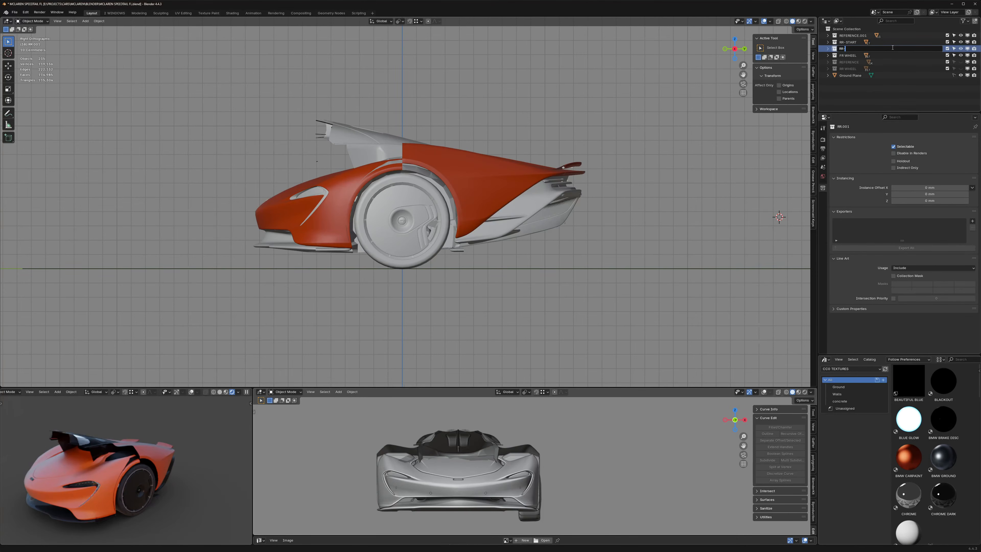
type("Z")
key("Return")
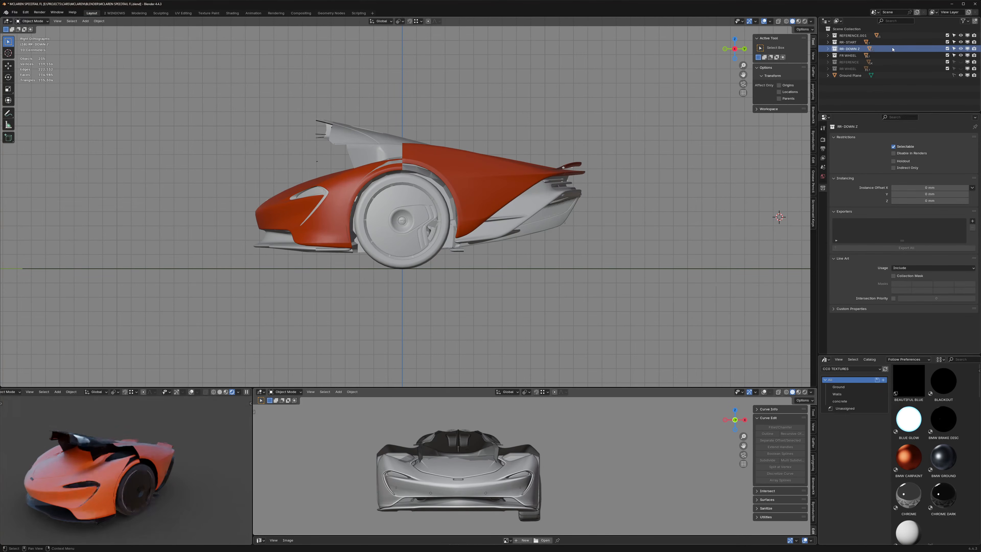
Step: Duplicate the RR-DOWN Z collection and rename the copy as RR-SCALED
right_click(834, 49)
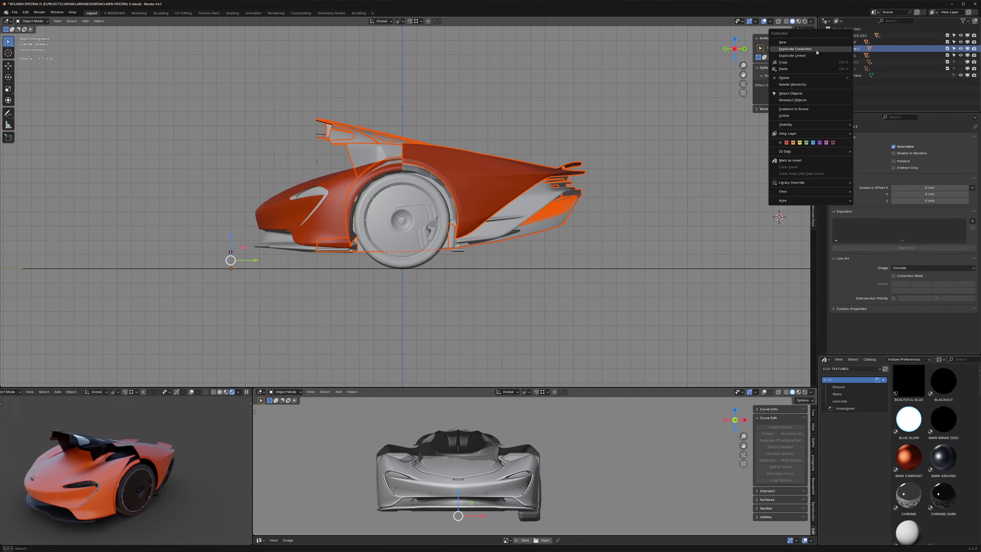
left_click(793, 49)
double_click(846, 56)
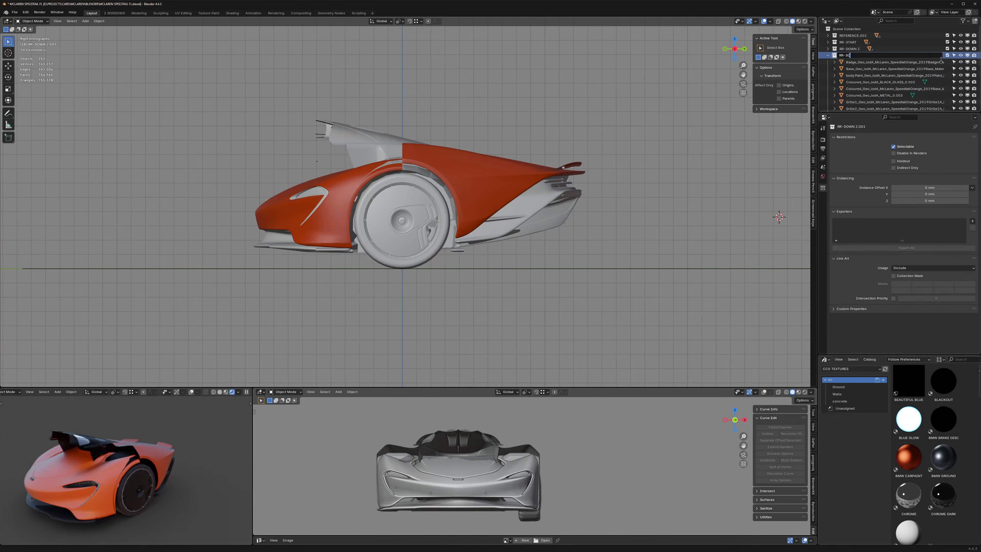
key("Return")
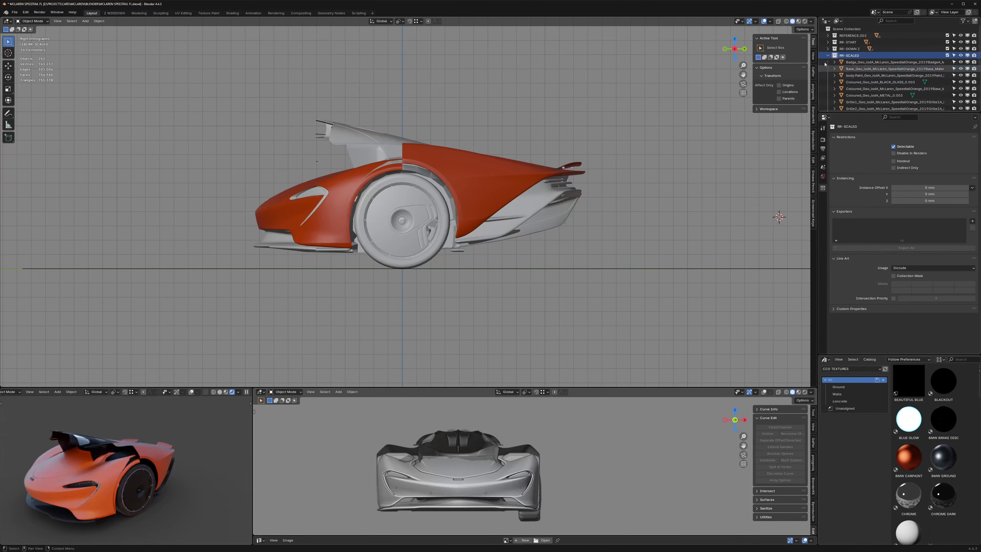
left_click(828, 56)
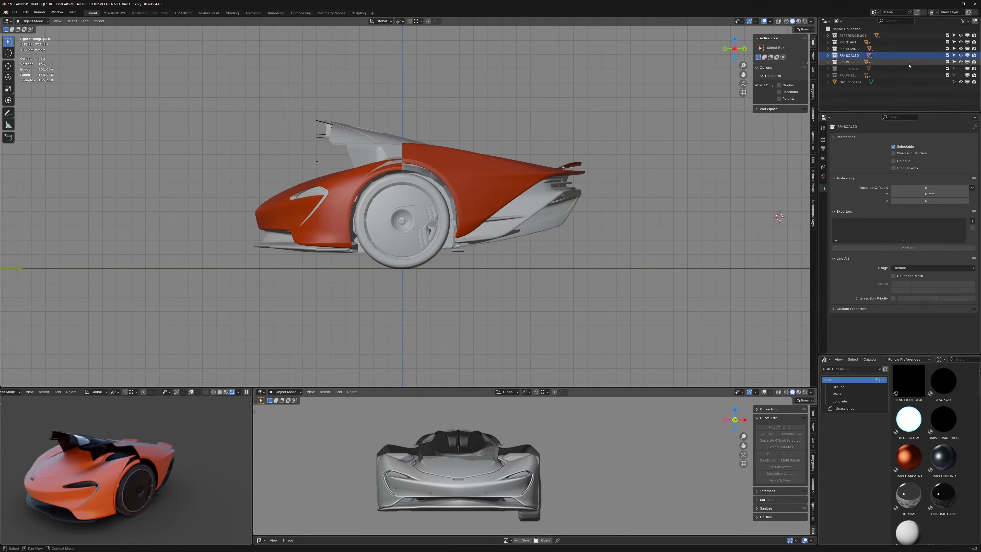
Step: Hide the RR-SCALED and RR-START collections, and lower all RR-DOWN Z objects by about 44 mm along the Z axis
left_click(960, 56)
left_click(961, 42)
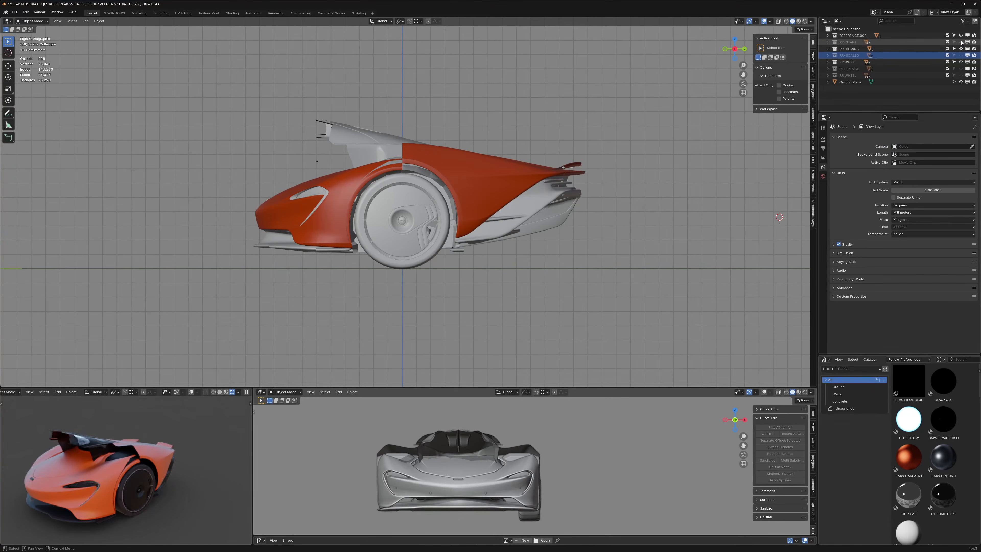
left_click(835, 50)
key("KP_Decimal")
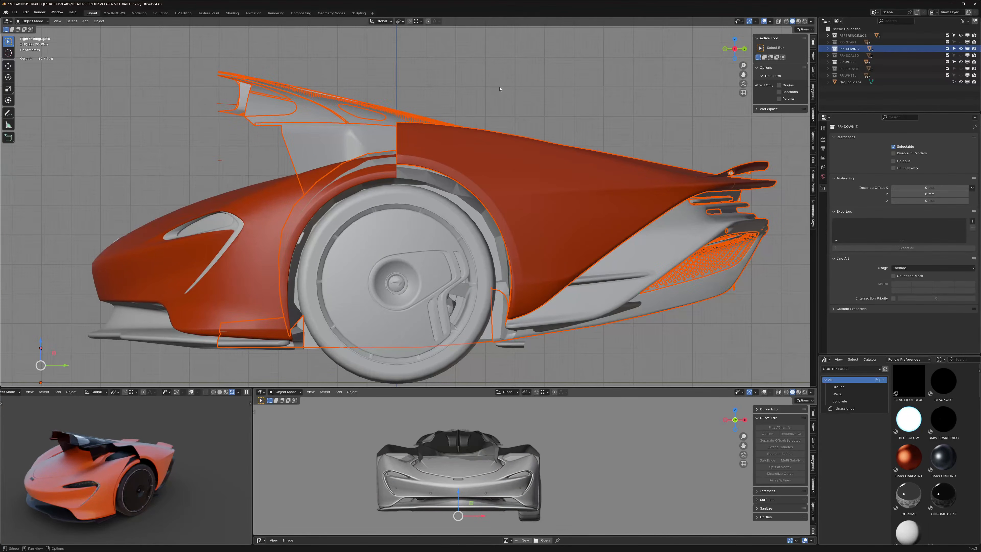
key("g")
key("z")
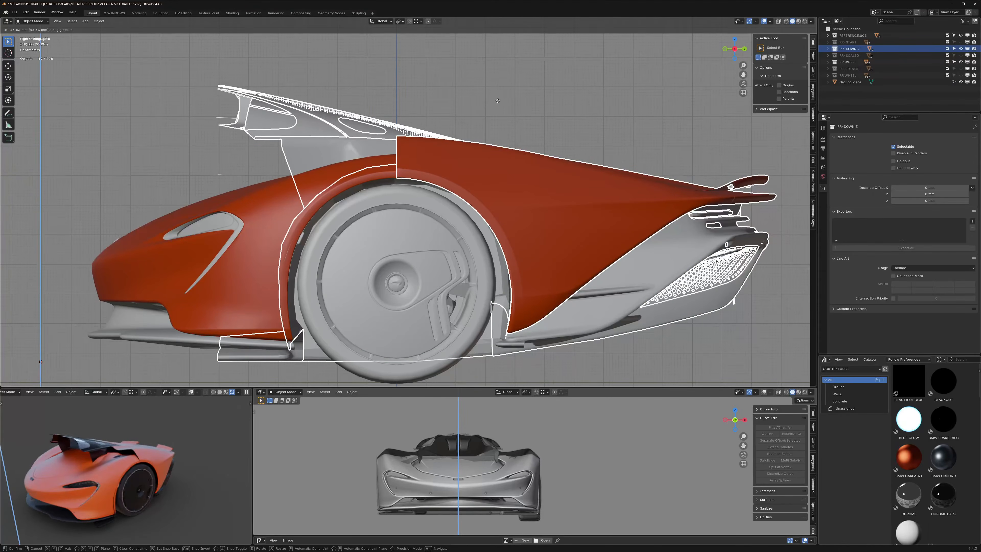
left_click(497, 101)
Step: Lower the RR-DOWN Z objects by about another 0.7 mm along Z to match the front wheel-arch edge
scroll(444, 201, "up", 10)
scroll(442, 207, "up", 1)
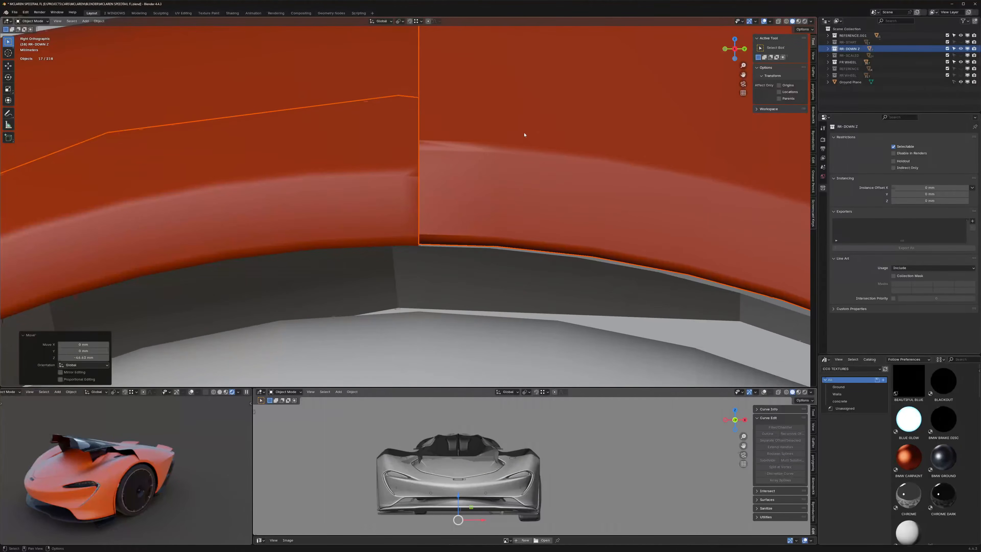
key("g")
key("z")
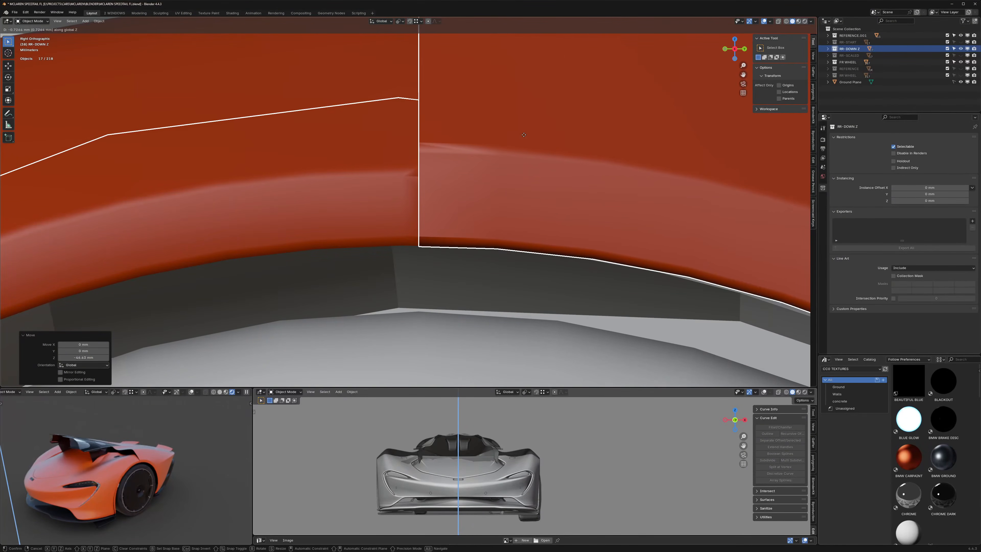
left_click(523, 137)
Step: Examine the seam between the lowered rear body and the front body from above and from the side
scroll(424, 186, "down", 14)
middle_click_drag(424, 186, 498, 251)
scroll(642, 273, "up", 1)
middle_click_drag(642, 272, 565, 215, "shift")
scroll(565, 214, "up", 5)
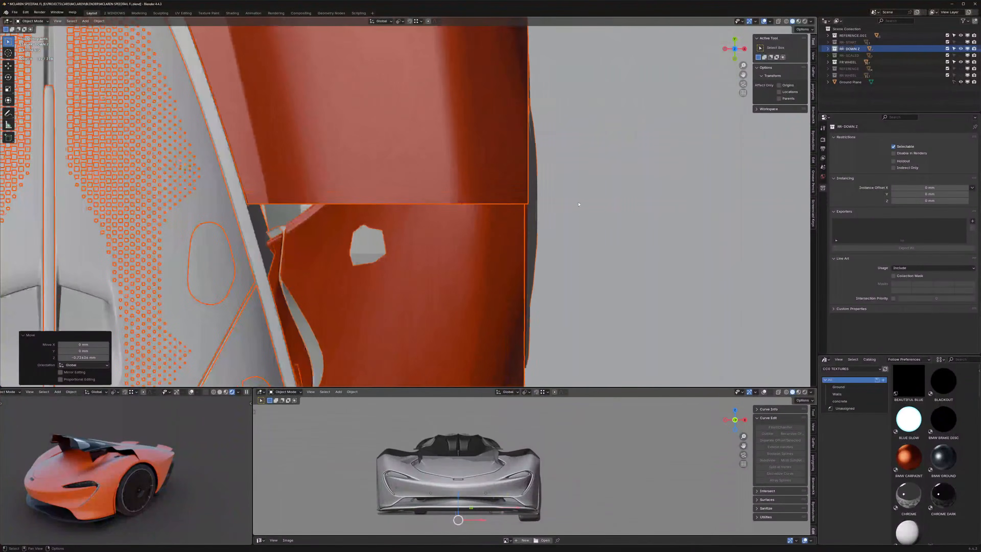
left_click(579, 205)
middle_click_drag(545, 211, 475, 170)
scroll(524, 211, "down", 6)
middle_click_drag(599, 129, 482, 137, "shift")
scroll(481, 137, "up", 4)
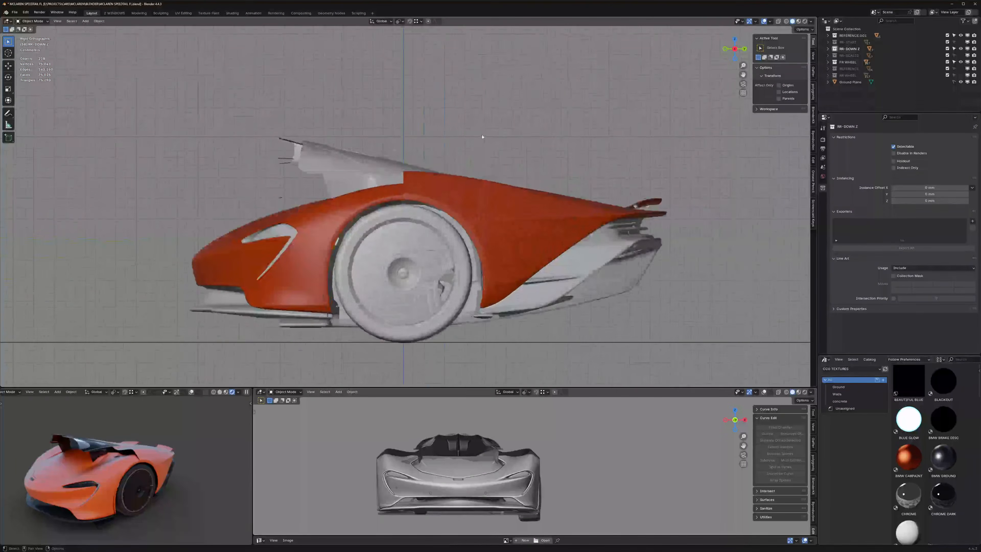
Step: Show RR-SCALED instead of RR-DOWN Z, and delete the front carbon-details vertices located behind the wheel
left_click(960, 48)
left_click(961, 55)
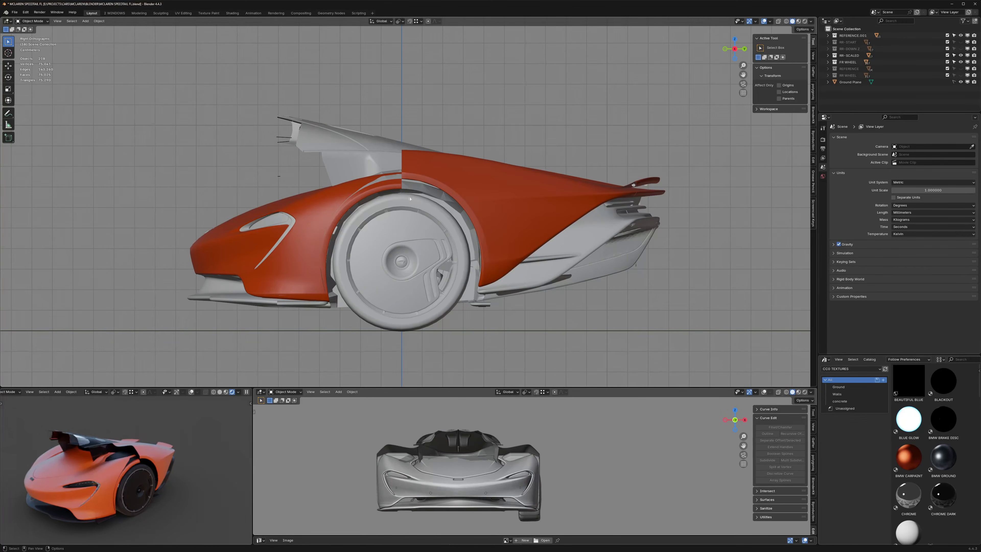
left_click(485, 308)
key("Tab")
key("alt+z")
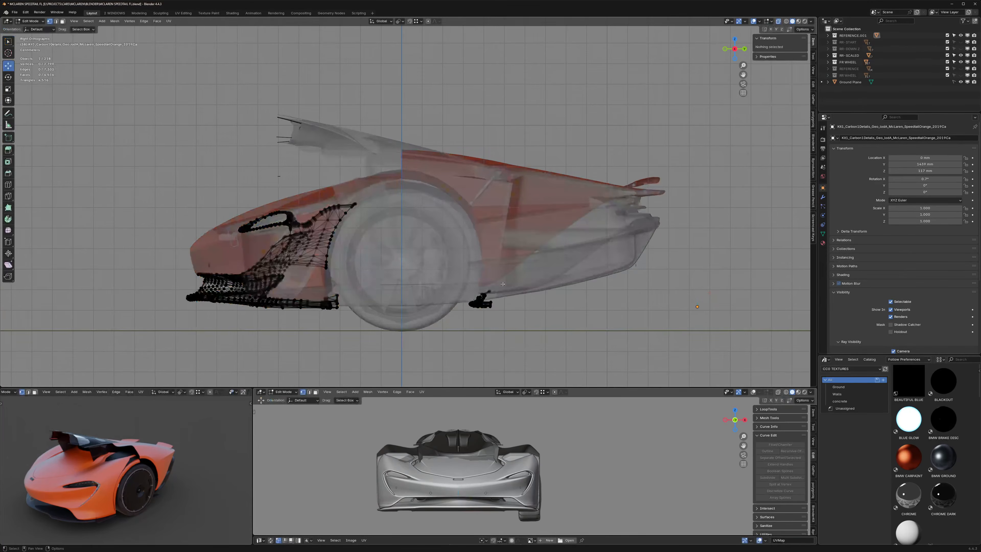
left_click_drag(533, 252, 462, 314)
key("x")
left_click(523, 200)
key("Tab")
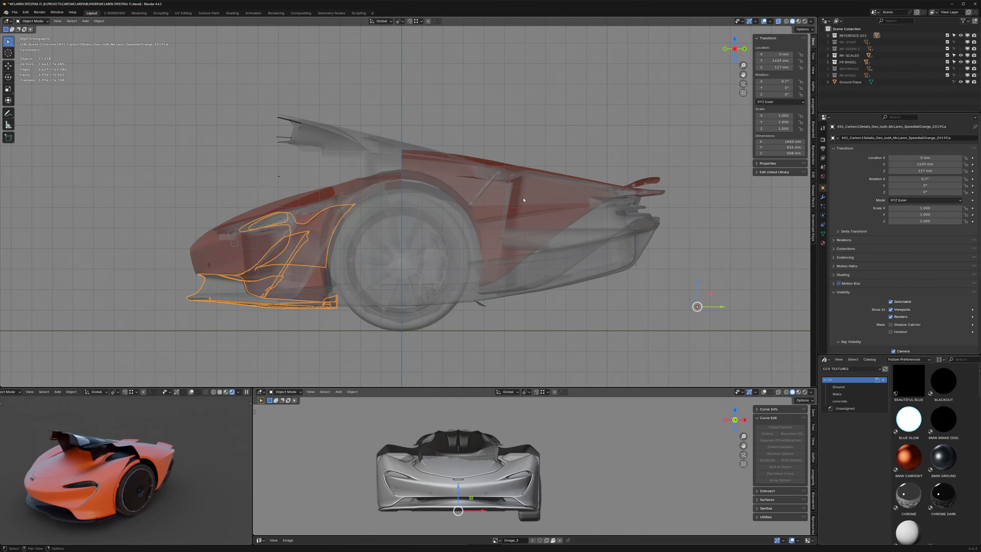
Step: Examine the lowest vertices of the front wheel-arch base mesh just behind the wheel
left_click(481, 305)
key("Tab")
left_click(481, 304)
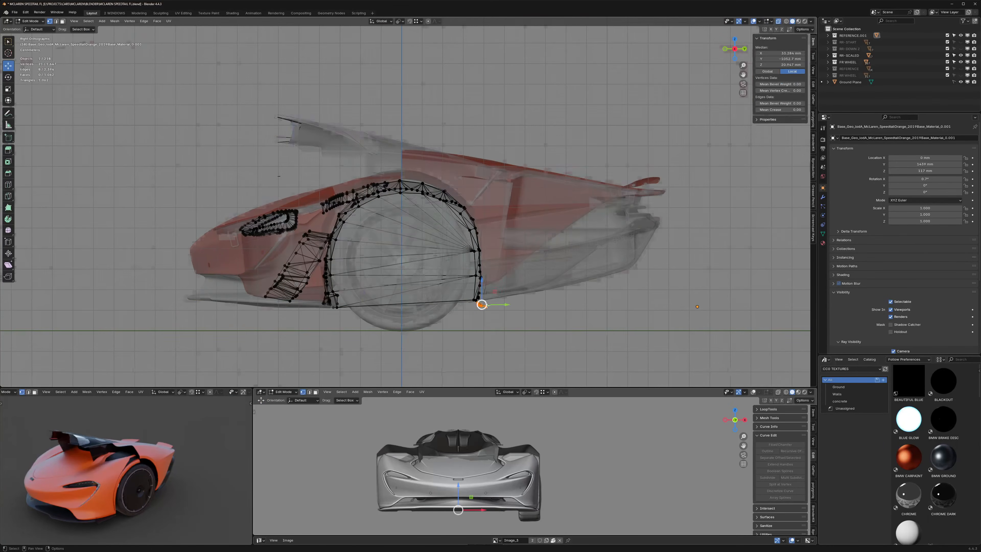
scroll(481, 303, "up", 6)
left_click(478, 304)
key("Tab")
scroll(477, 304, "down", 6)
key("alt+z")
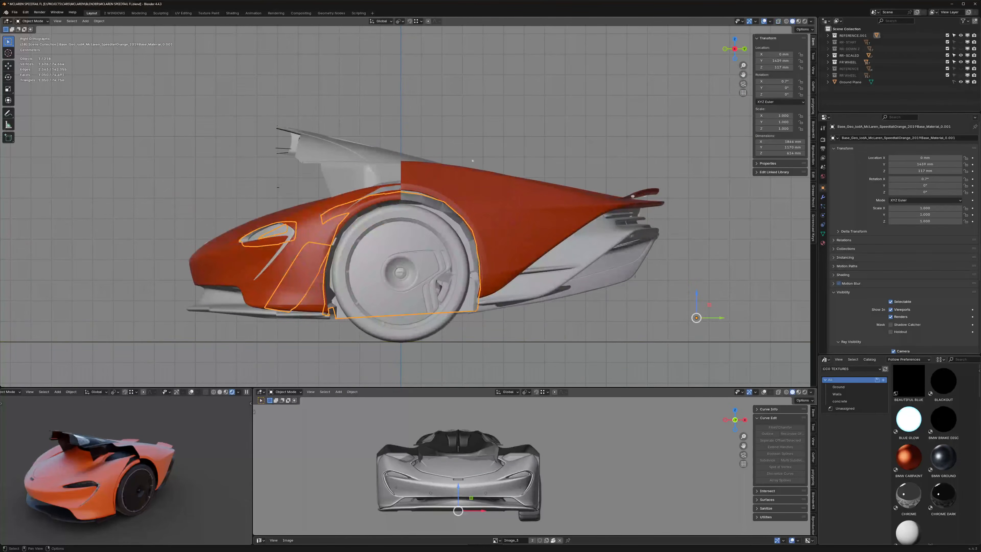
Step: Place the 3D cursor on the wheel's vertical centreline at underbody height and set the transform pivot point to the 3D cursor
key("alt+z")
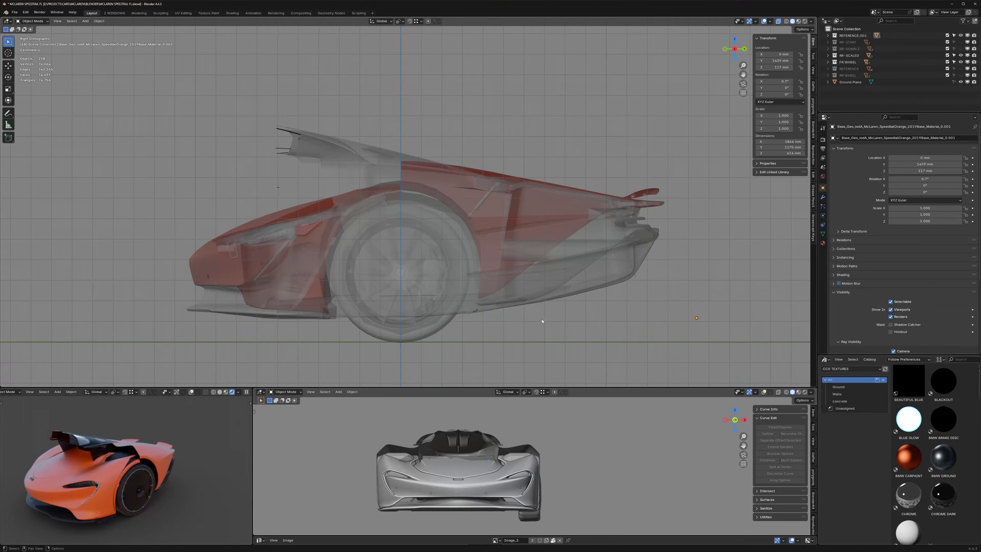
right_click_drag(596, 321, 403, 316, "shift")
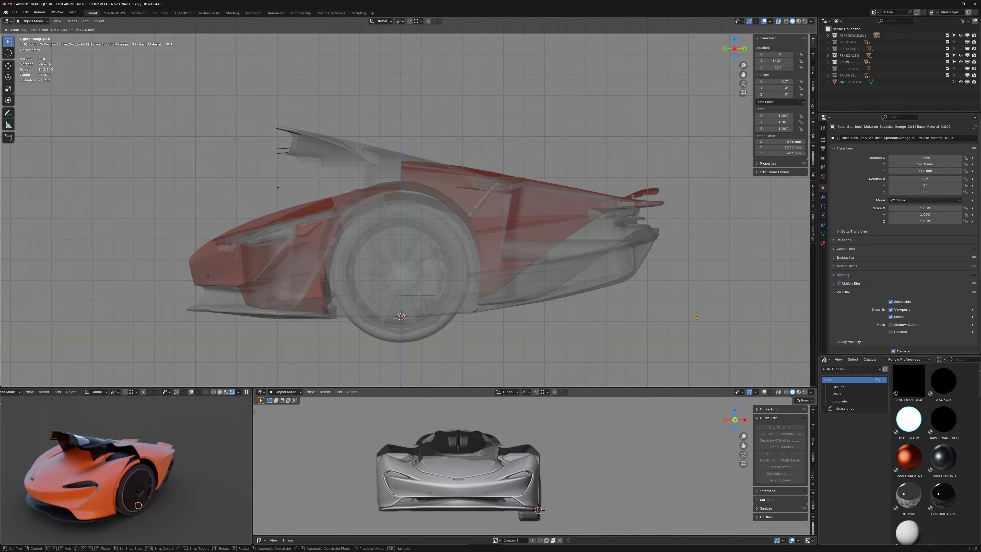
right_click_drag(401, 316, 401, 316, "shift")
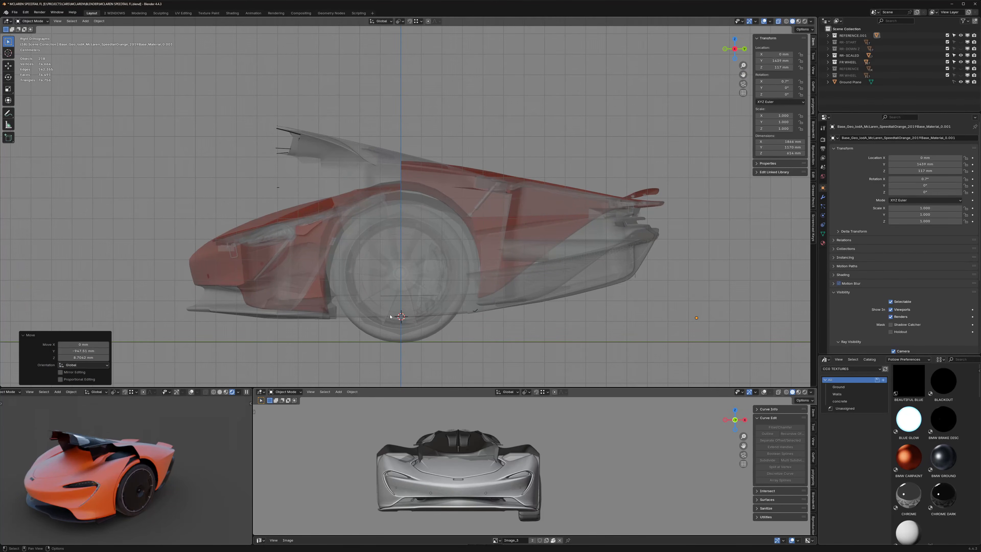
middle_click_drag(480, 320, 481, 314, "shift")
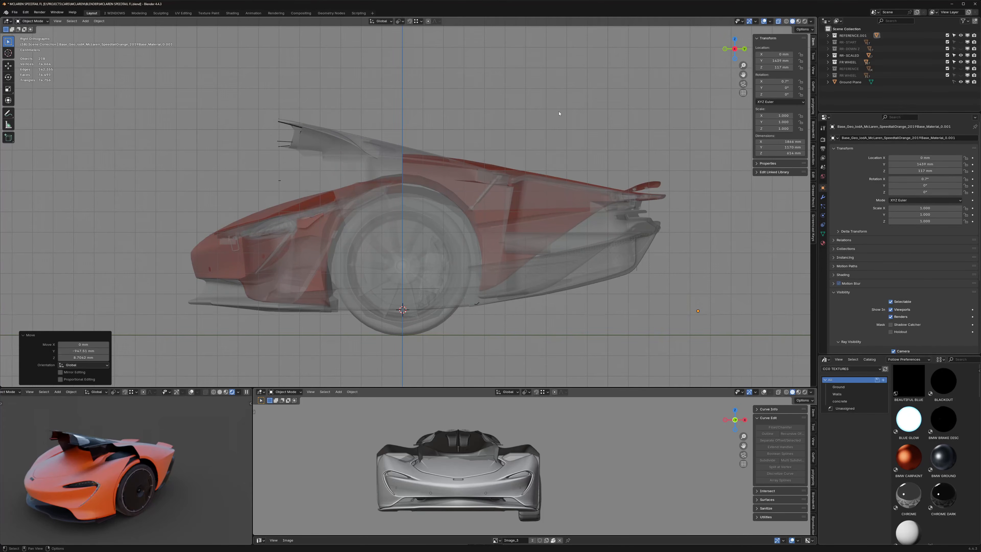
key("period")
left_click(602, 116)
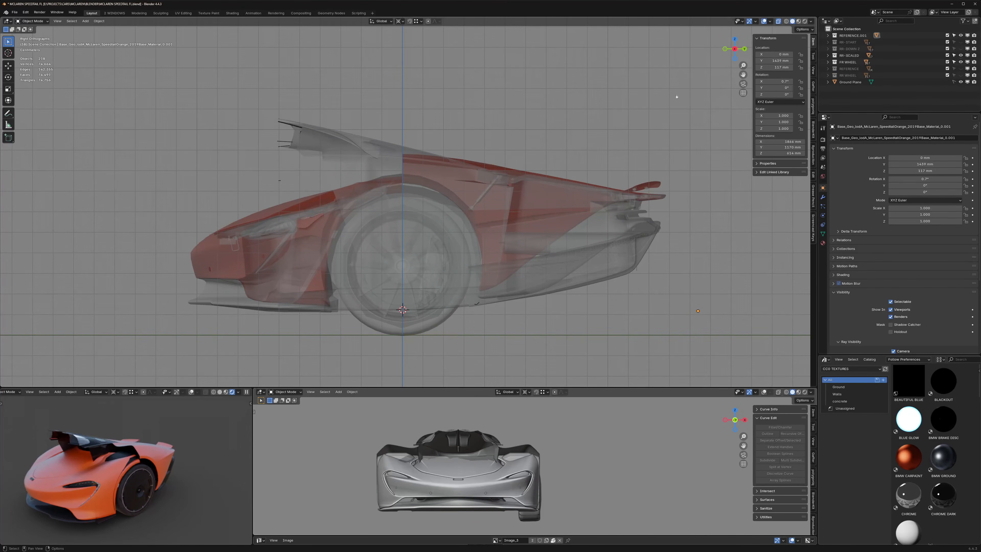
key("period")
key("Escape")
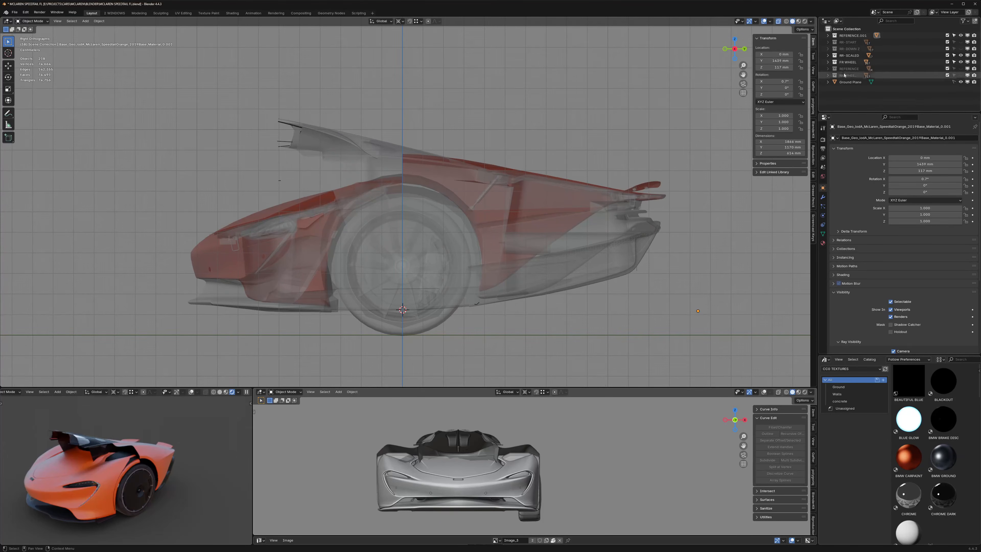
Step: Scale all RR-SCALED objects along the Z axis from the 3D cursor to about 0.98
left_click(849, 55)
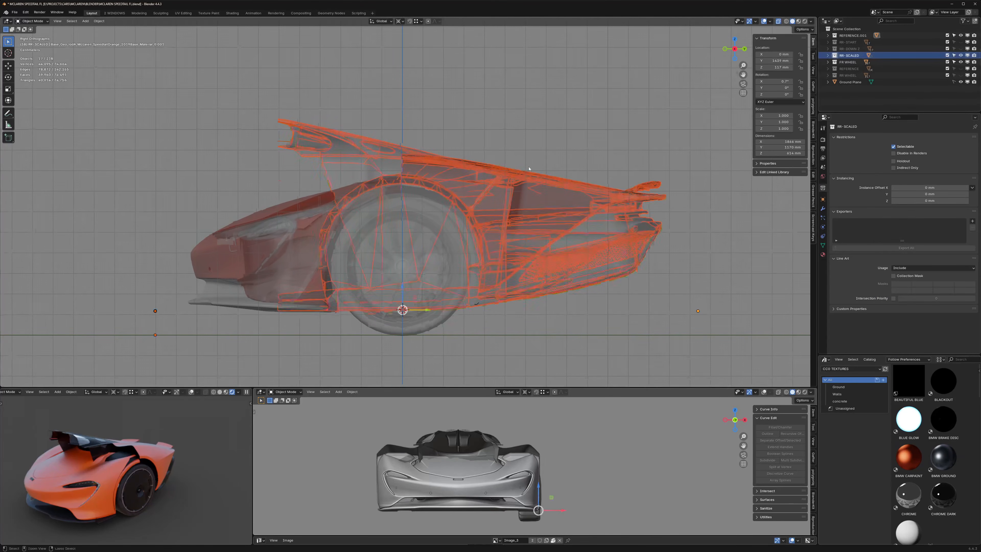
key("KP_Decimal")
middle_click_drag(529, 158, 547, 121, "shift")
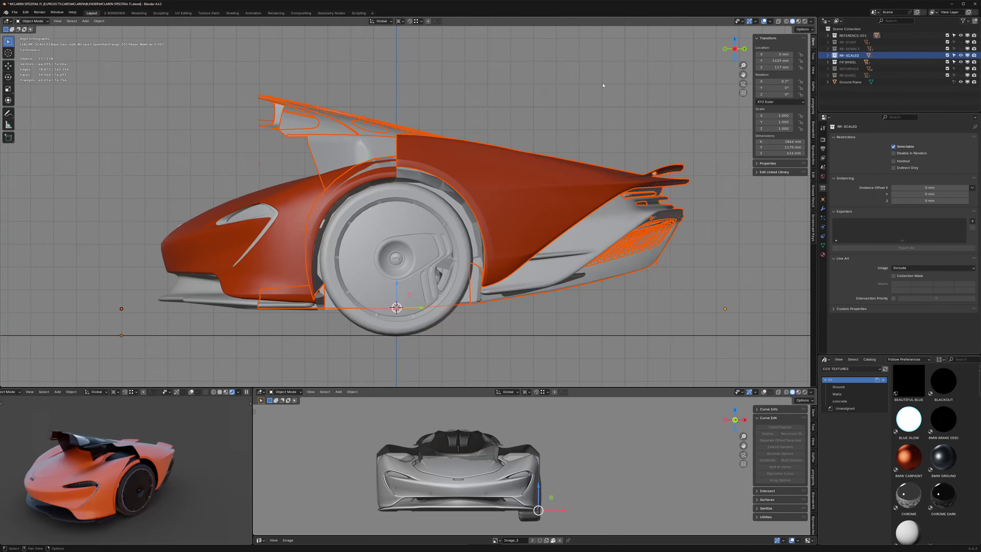
key("s")
key("z")
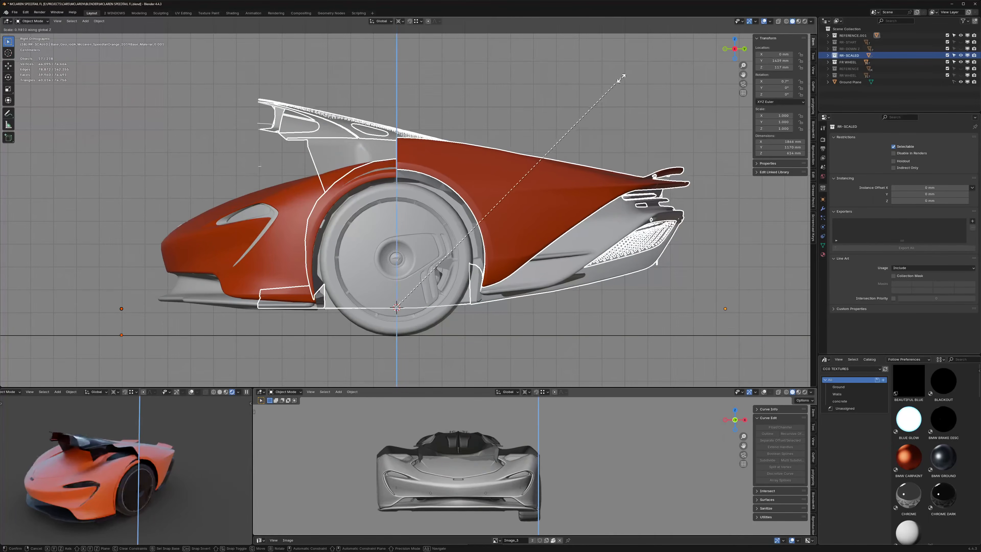
left_click(608, 90)
left_click(530, 97)
Step: Scale the RR-SCALED objects slightly further down along Z to match the wheel-arch edges at the seam
scroll(388, 196, "up", 8)
middle_click_drag(388, 196, 354, 312, "shift")
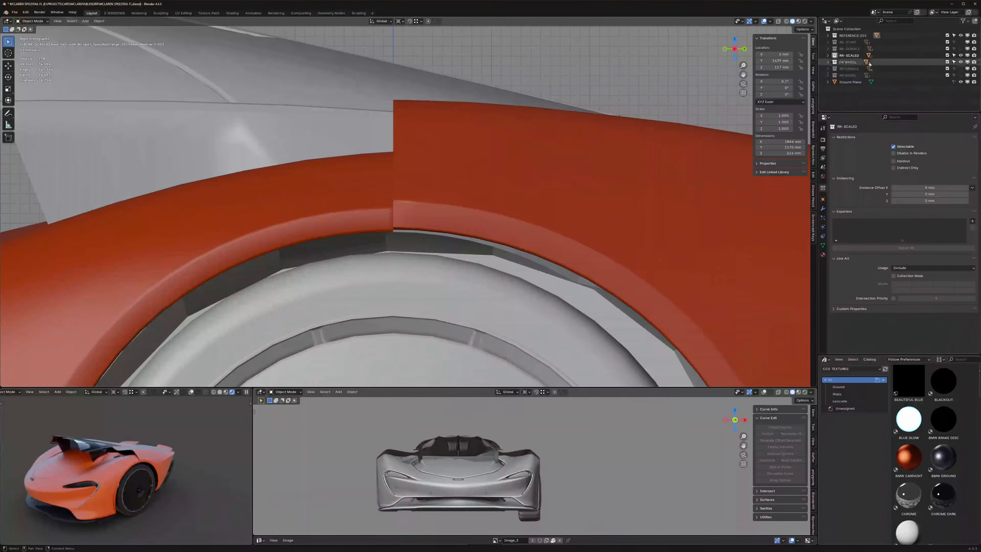
left_click(849, 55)
scroll(561, 108, "up", 3)
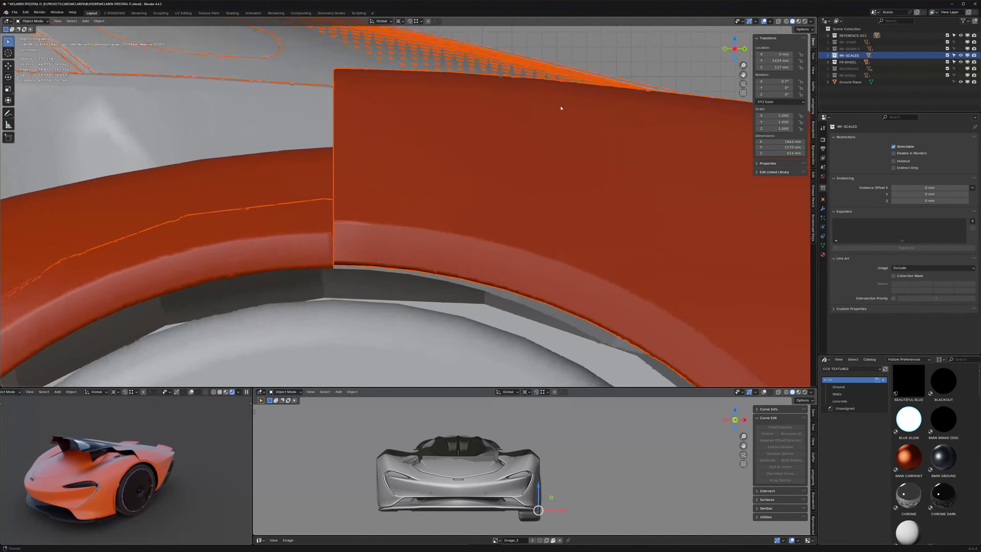
key("s")
key("z")
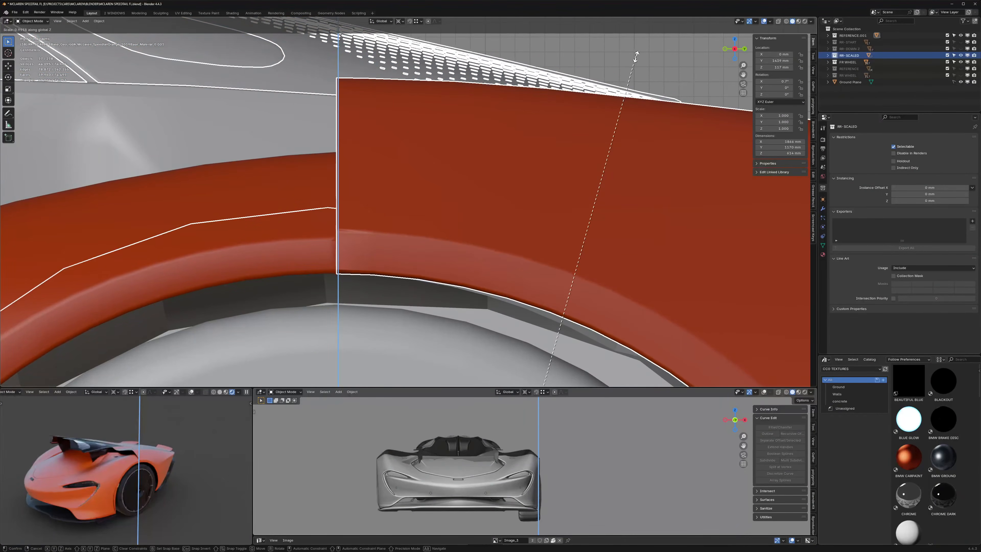
right_click(637, 55)
Step: Compare the RR-DOWN Z and RR-SCALED versions from the rear by alternating their visibility, leaving RR-SCALED shown
scroll(456, 125, "down", 8)
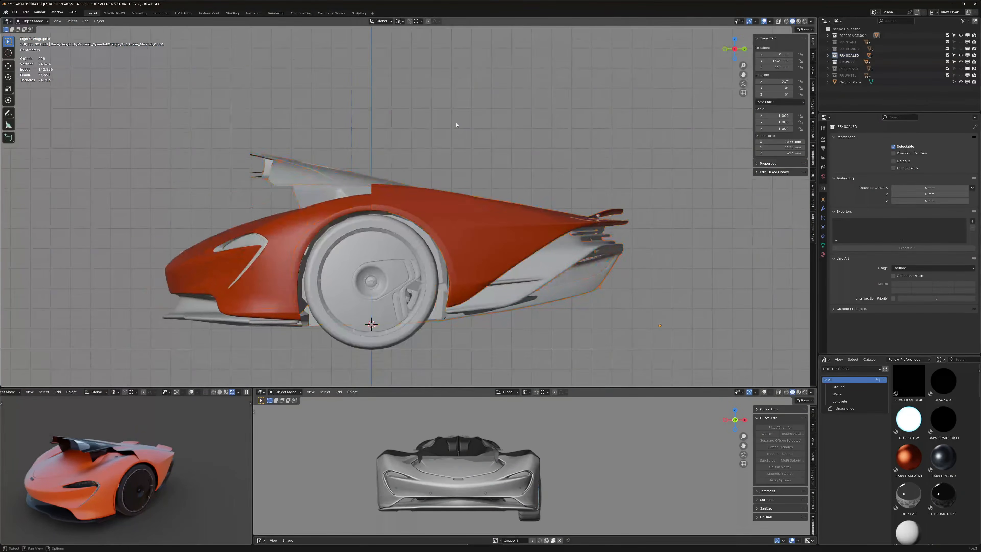
middle_click_drag(461, 169, 413, 161, "shift")
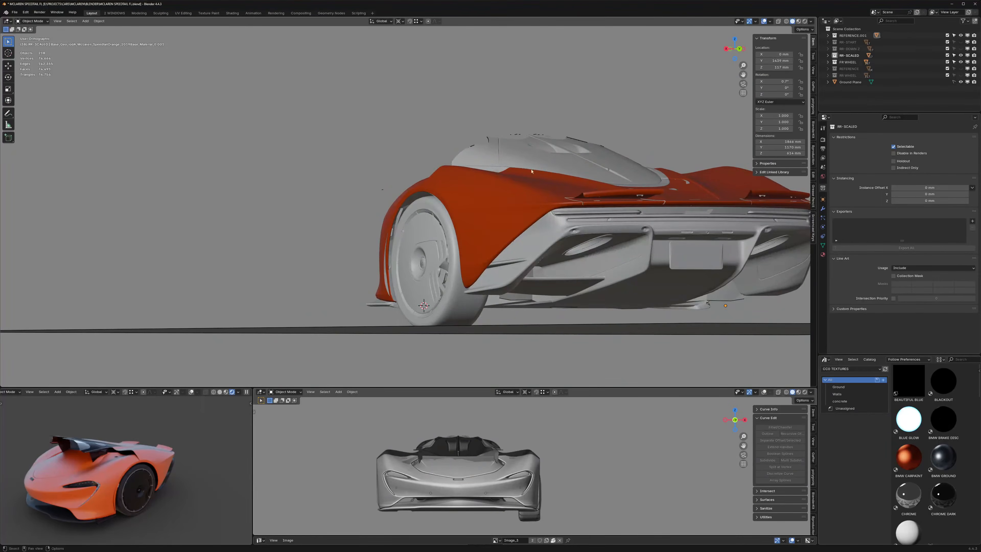
middle_click_drag(531, 171, 345, 157, "shift")
key("shift+4")
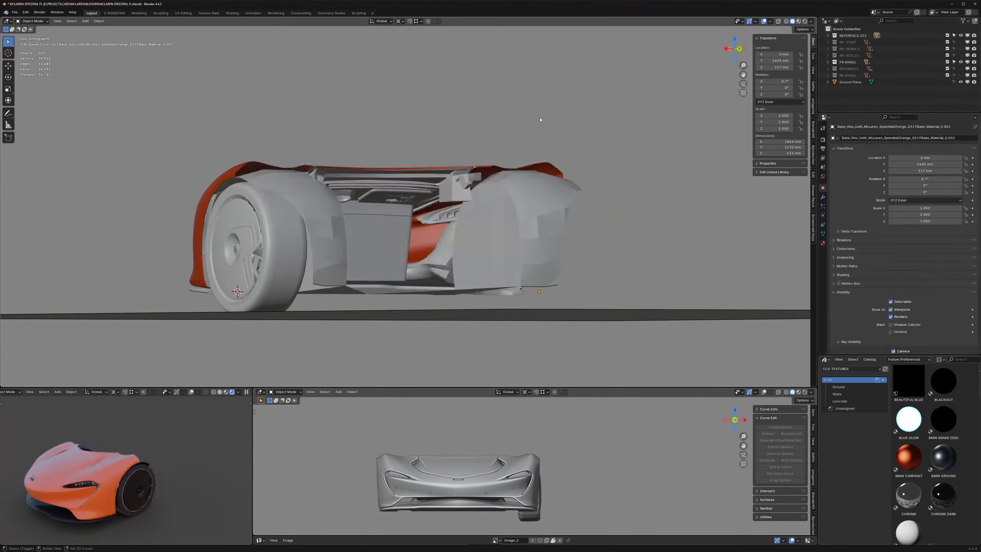
key("shift+3")
key("shift+3")
key("shift+4")
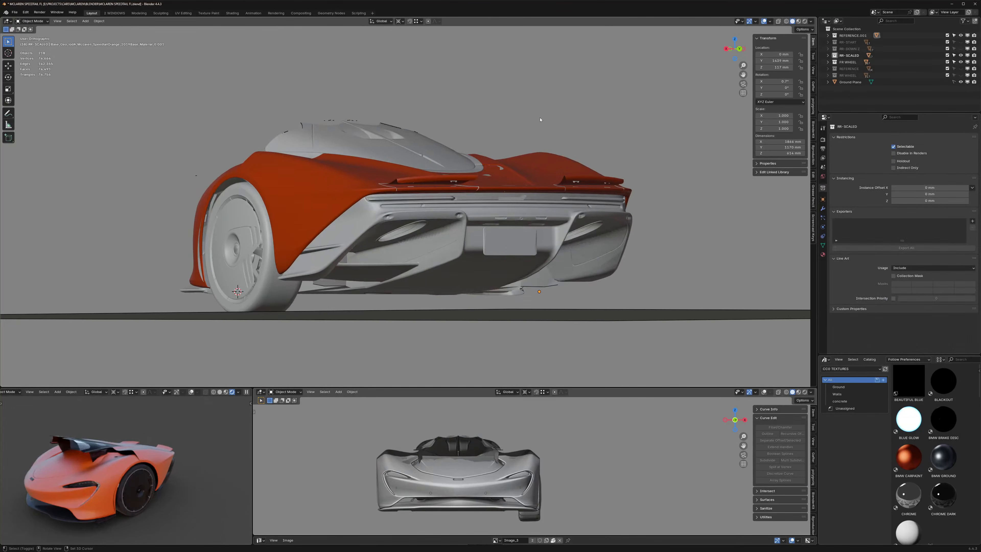
key("shift+3")
key("shift+3")
key("shift+3")
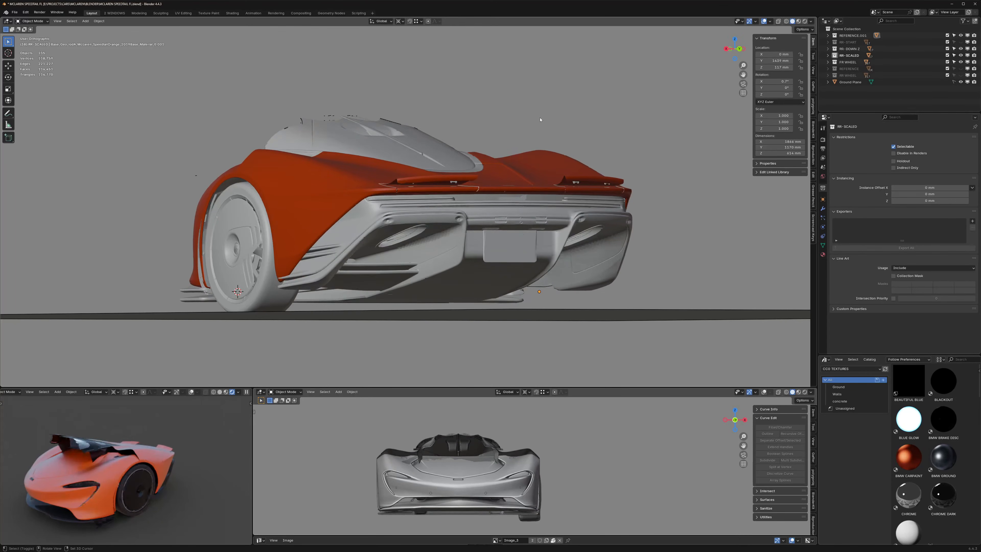
key("shift+3")
key("shift+4")
key("shift+3")
middle_click_drag(522, 150, 503, 155)
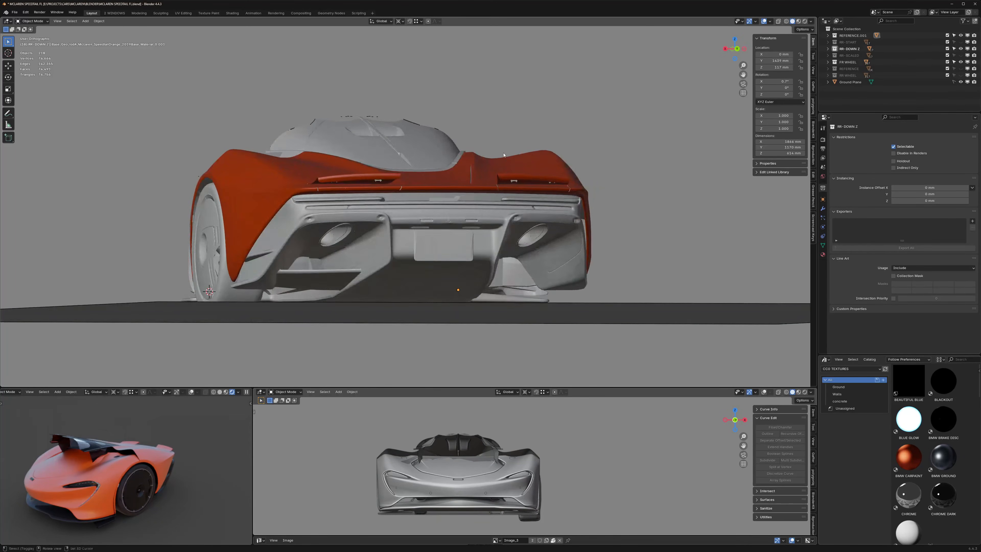
key("shift+3")
key("shift+4")
key("shift+3")
key("shift+4")
key("shift+4")
key("shift+3")
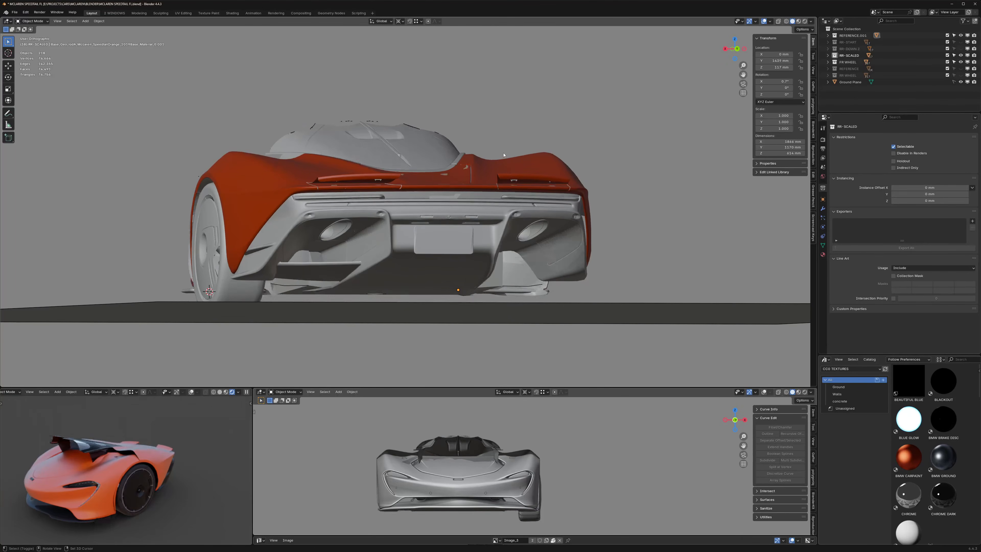
Step: Compare the RR-SCALED and RR-DOWN Z rear bodies again by repeatedly switching between them, ending with RR-DOWN Z shown
key("shift+3")
key("shift+4")
key("shift+4")
key("shift+3")
key("shift+3")
key("shift+4")
key("shift+4")
key("shift+3")
key("shift+3")
key("shift+4")
key("shift+4")
key("shift+3")
key("shift+3")
key("shift+4")
key("shift+4")
key("shift+3")
key("shift+4")
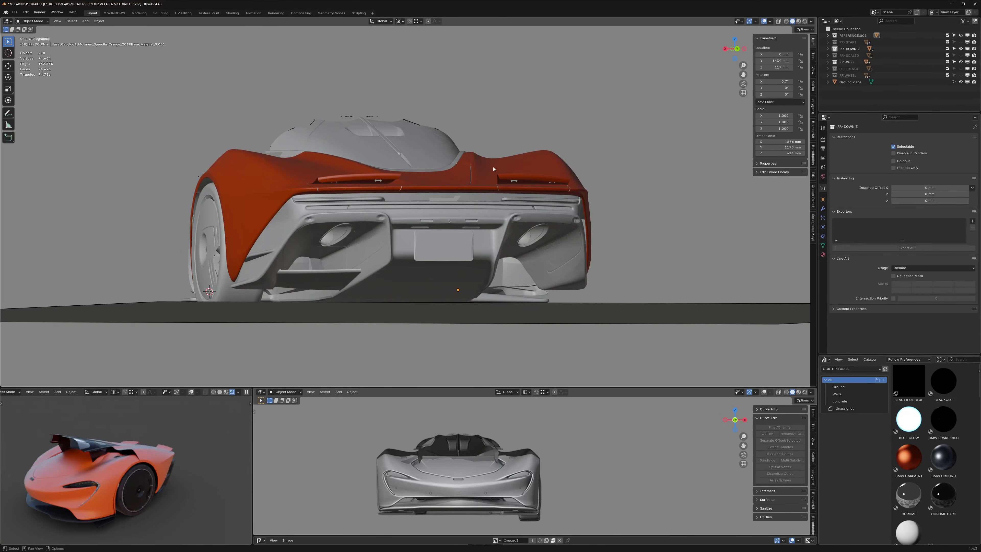
mouse_move(504, 154)
middle_mouse_down()
mouse_move(497, 171)
mouse_move(494, 151)
middle_mouse_up()
Step: Select all objects in the FR WHEEL collection and isolate them in local view
left_click(234, 293)
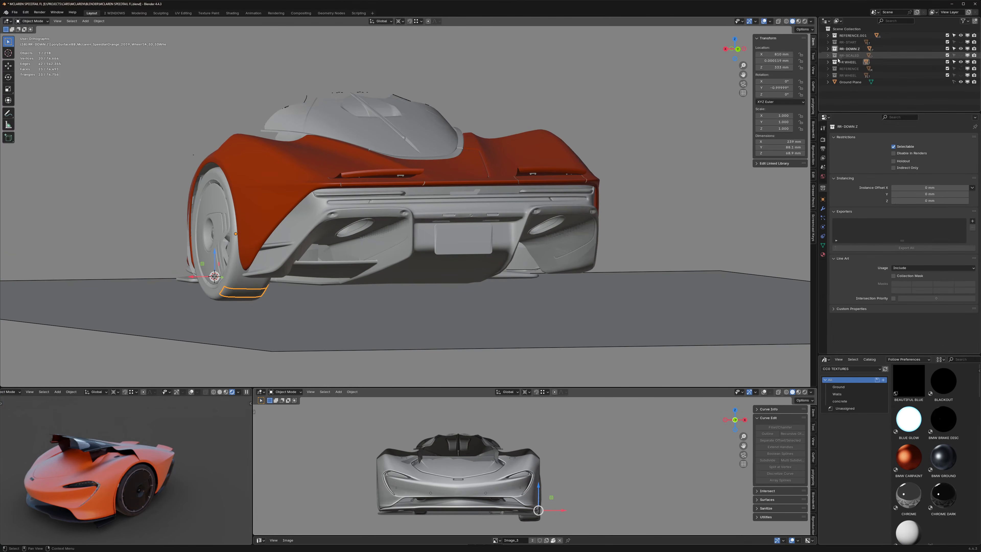
left_click(847, 61)
middle_click_drag(383, 168, 384, 168, "shift")
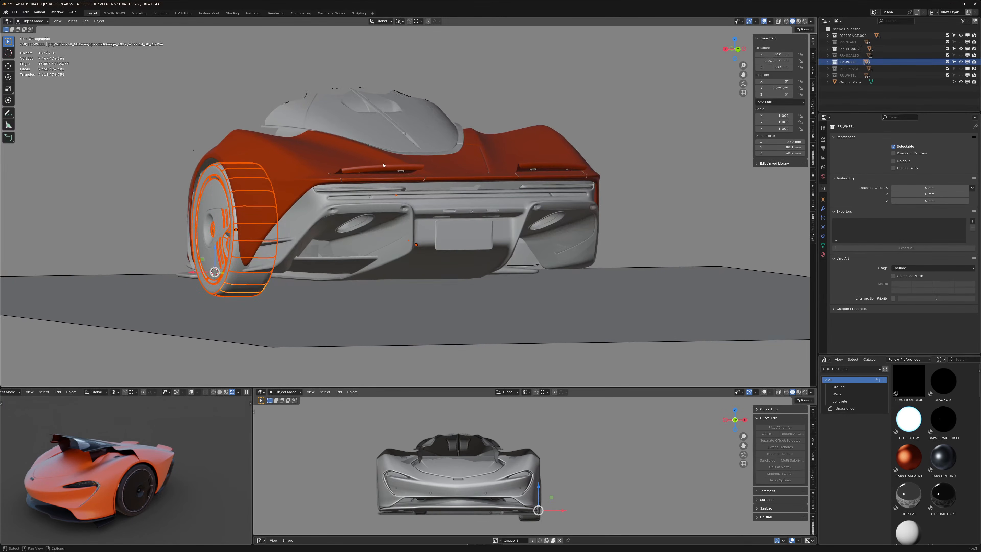
key("KP_Divide")
middle_click_drag(275, 179, 391, 171)
scroll(391, 171, "up", 2)
Step: Snap the 3D cursor to the centre of the tyre's inner rim edge loop
left_click(331, 169)
middle_click_drag(332, 169, 350, 156)
key("Tab")
key("alt+z")
left_click(354, 153, "alt")
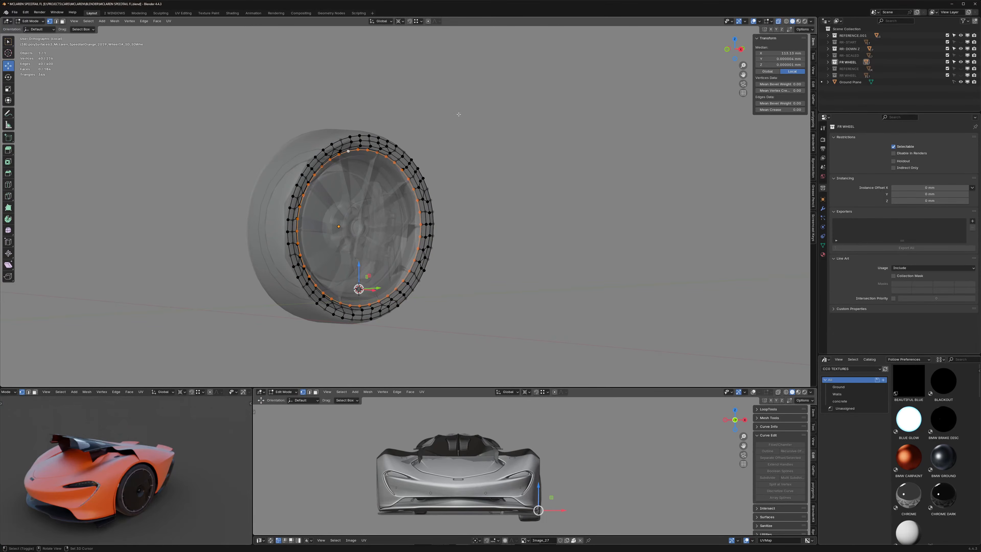
key("shift+s")
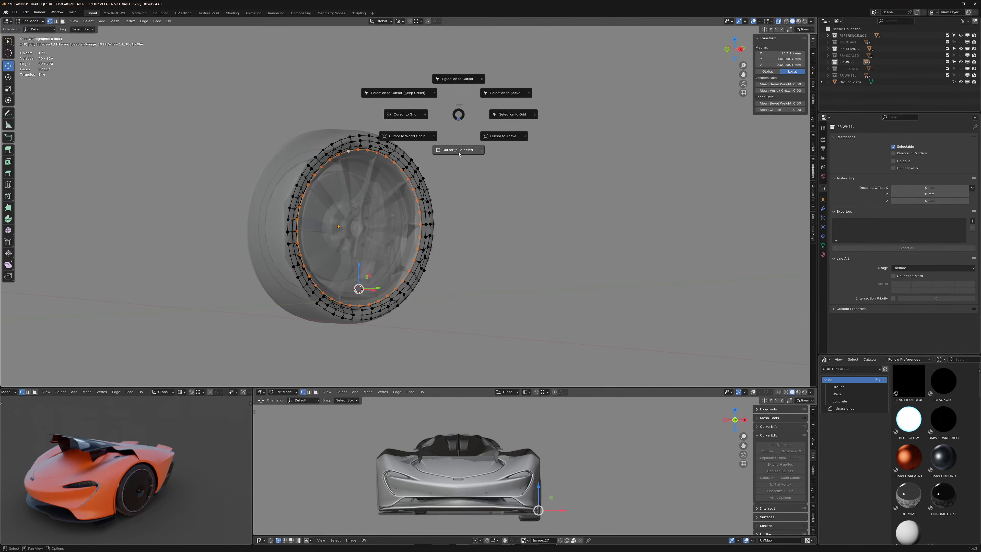
left_click(458, 152)
key("Tab")
Step: Add a Plain Axes empty at the wheel centre, move it to the Scene Collection and rename it SCALER
key("alt+a")
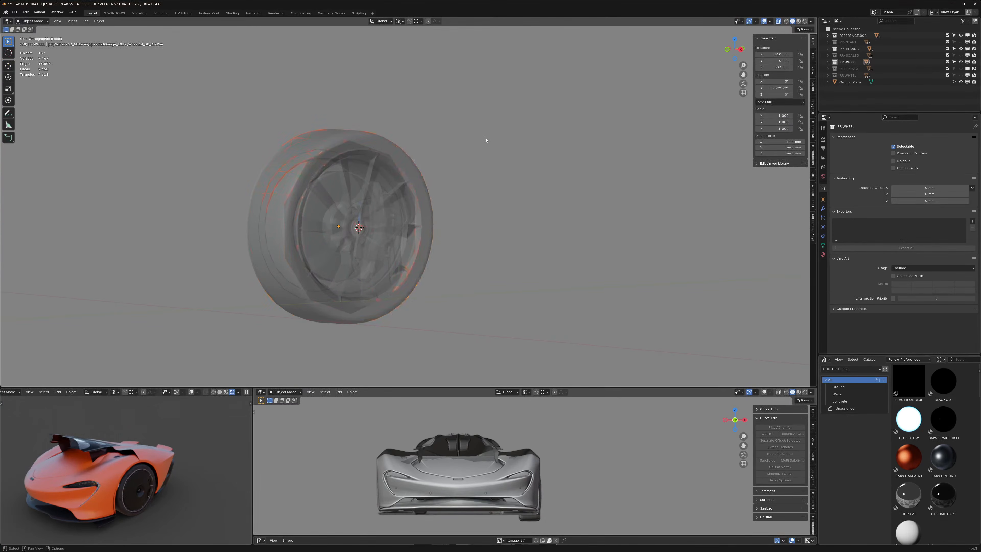
key("shift+a")
mouse_move(463, 211)
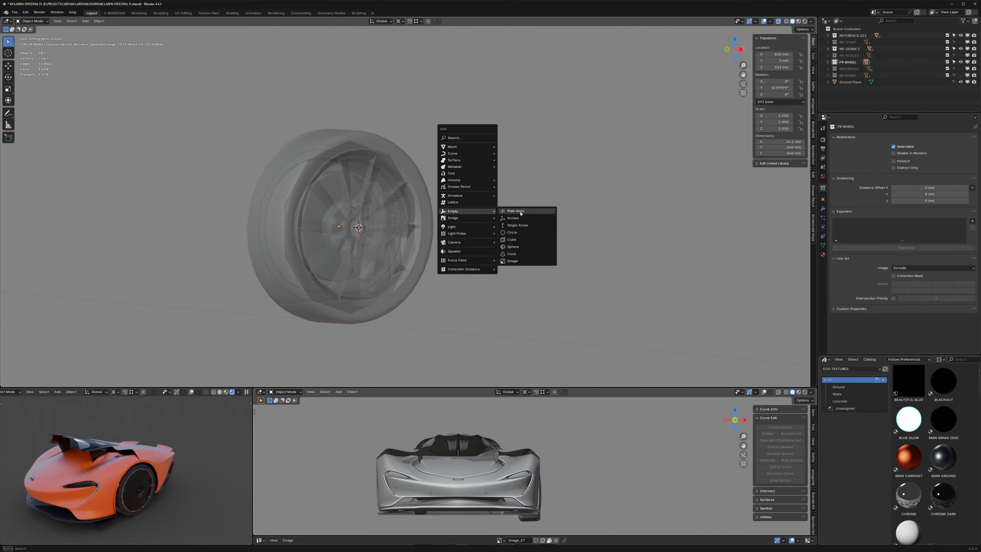
left_click(514, 213)
key("m")
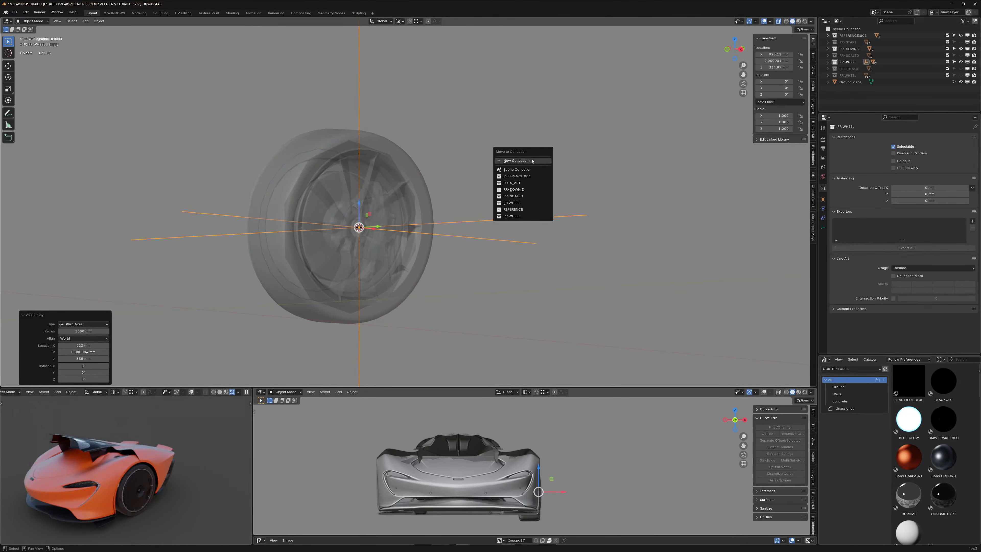
left_click(517, 169)
double_click(848, 82)
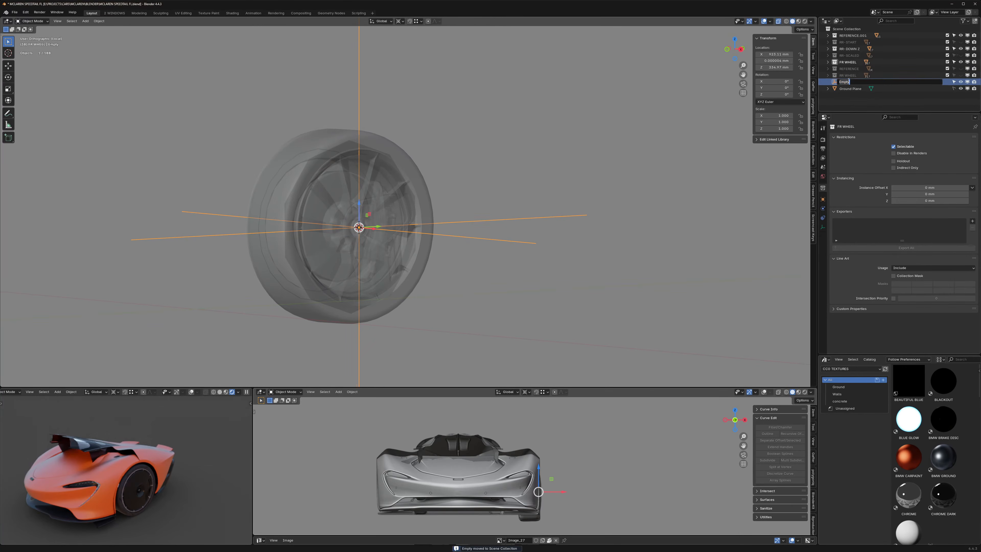
key("Return")
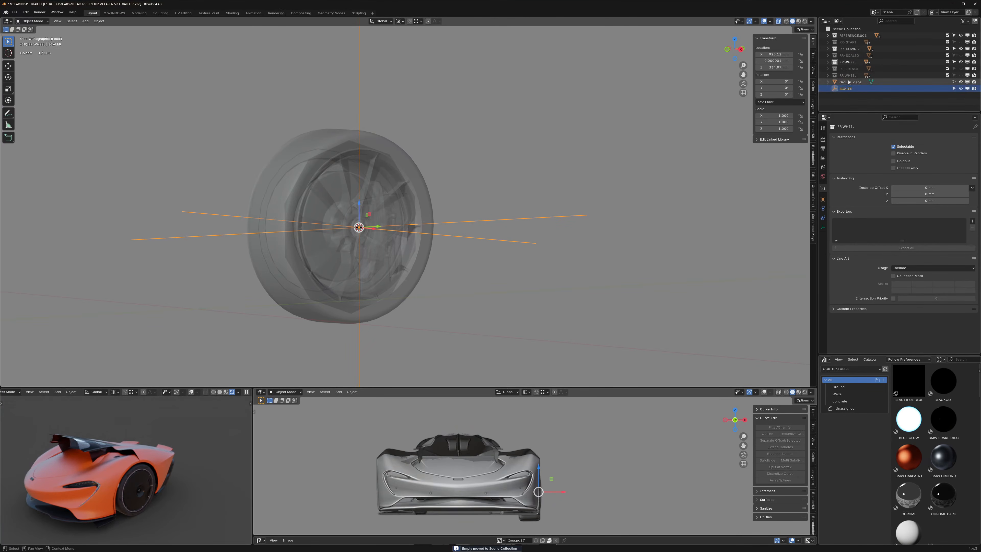
Step: Set the SCALER empty's X and Y location to 0 mm
left_click(771, 54)
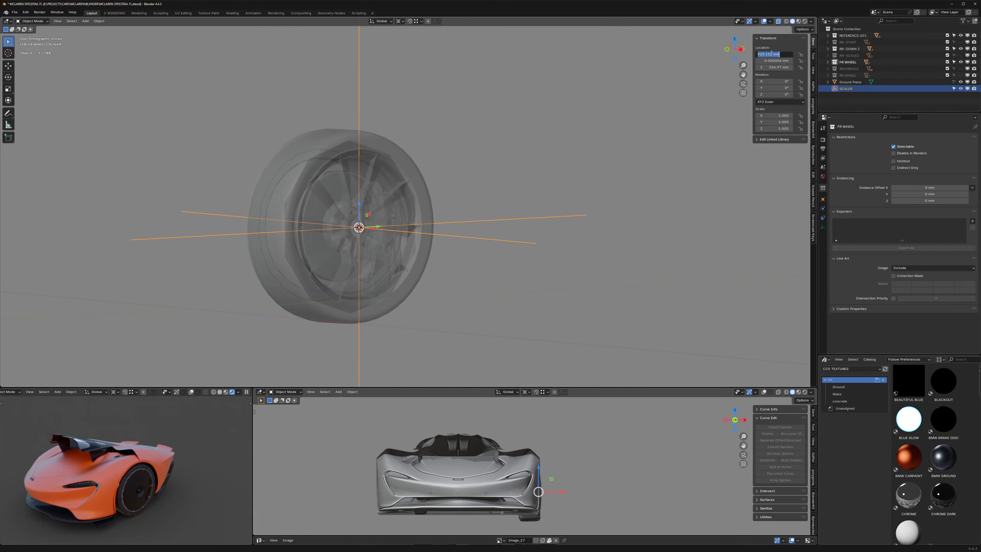
key("Tab")
type("0")
key("Return")
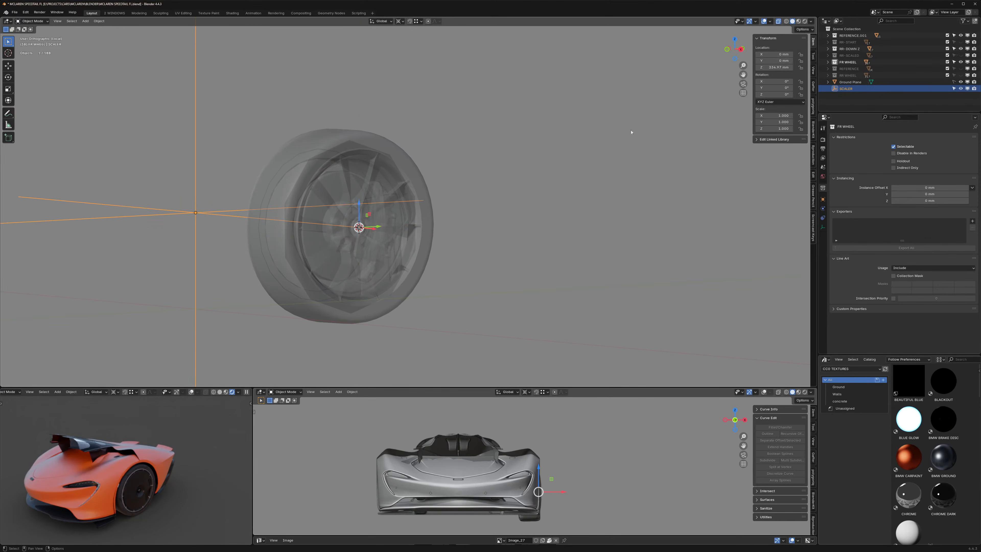
Step: Snap the 3D cursor to the SCALER empty
scroll(586, 174, "down", 3)
key("a")
middle_click_drag(457, 150, 466, 150)
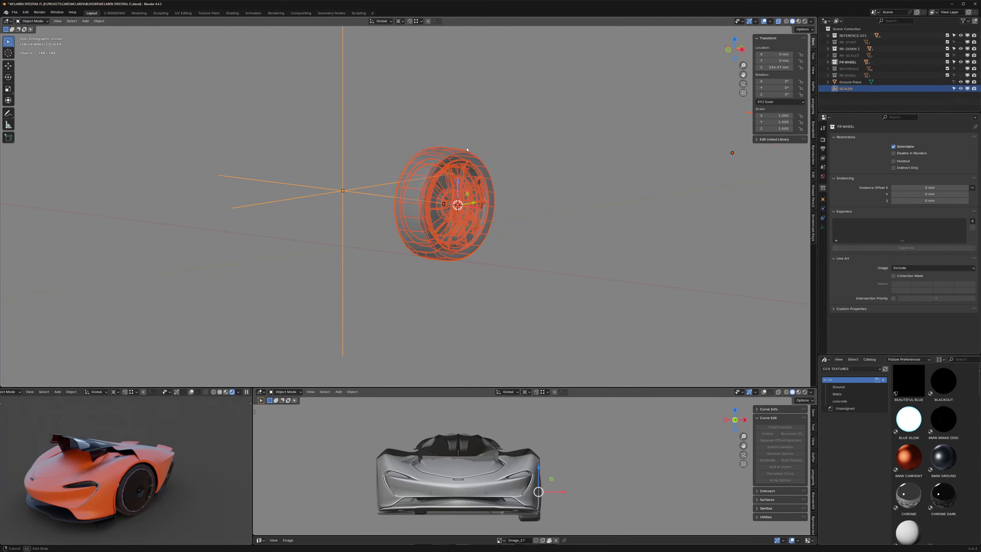
left_click(344, 158)
key("shift+s")
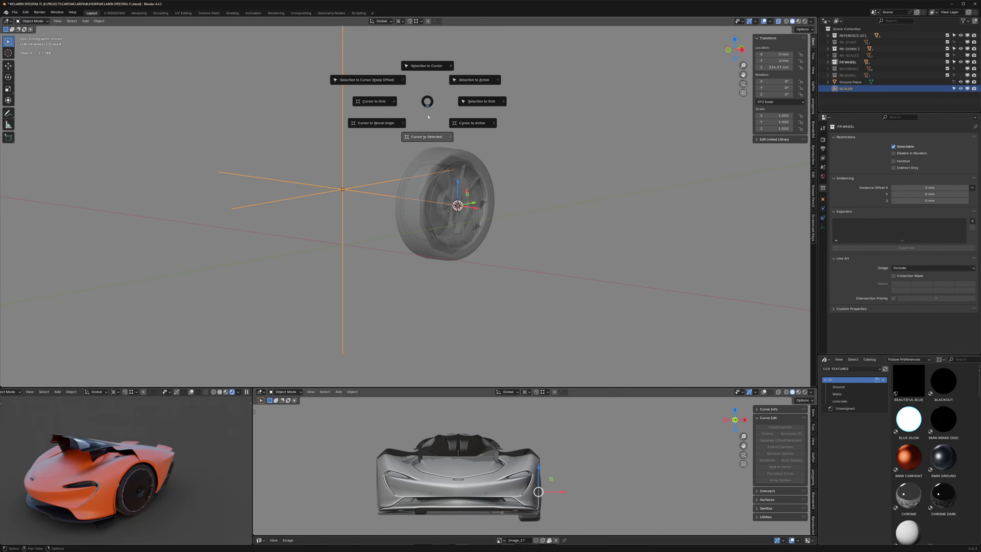
left_click(432, 138)
middle_click_drag(432, 139, 432, 150, "shift")
Step: Set the origins of all wheel objects to the 3D cursor
key("a")
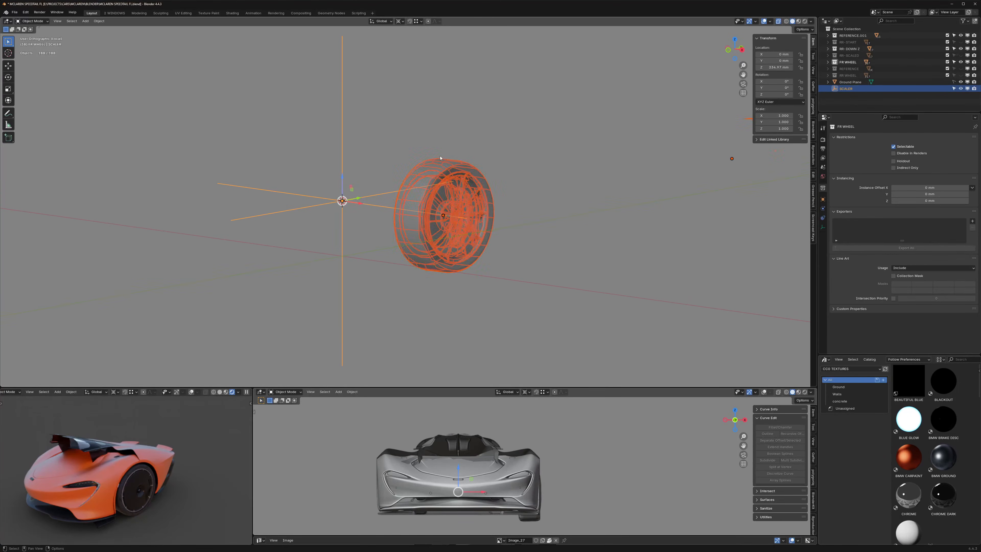
key("q")
left_click(450, 143)
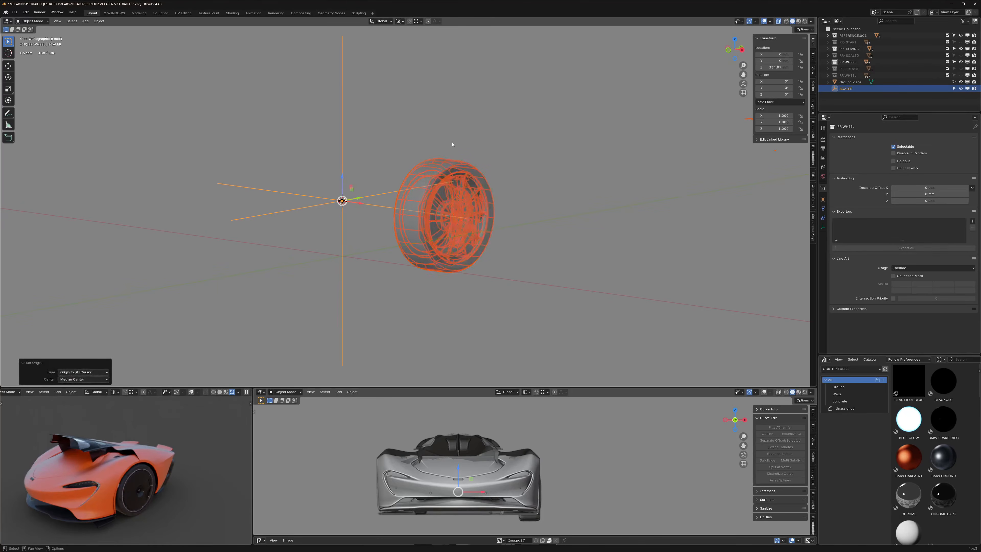
left_click(417, 141)
Step: Add a Mirror modifier on the X axis to the upper tyre piece, with SCALER as the mirror object
left_click(435, 169)
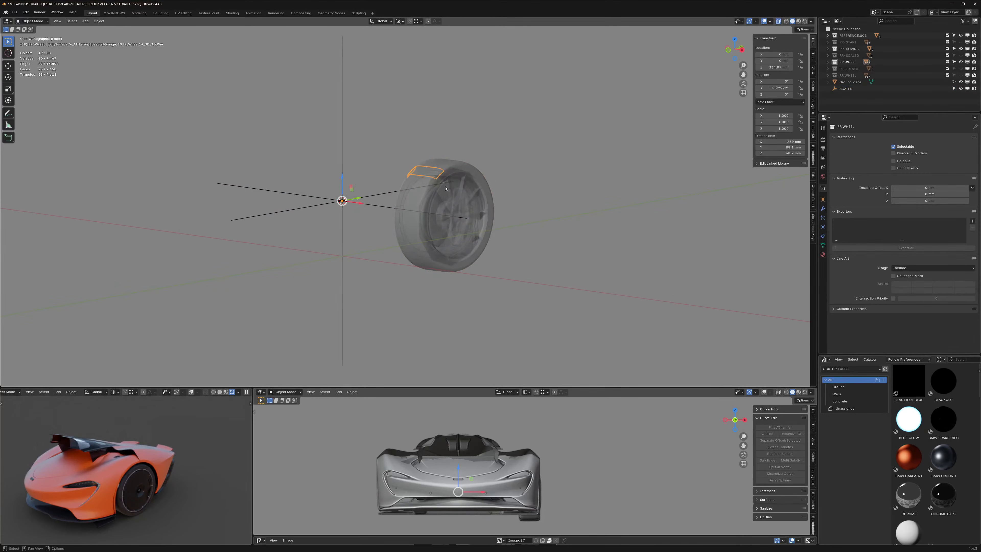
left_click(823, 209)
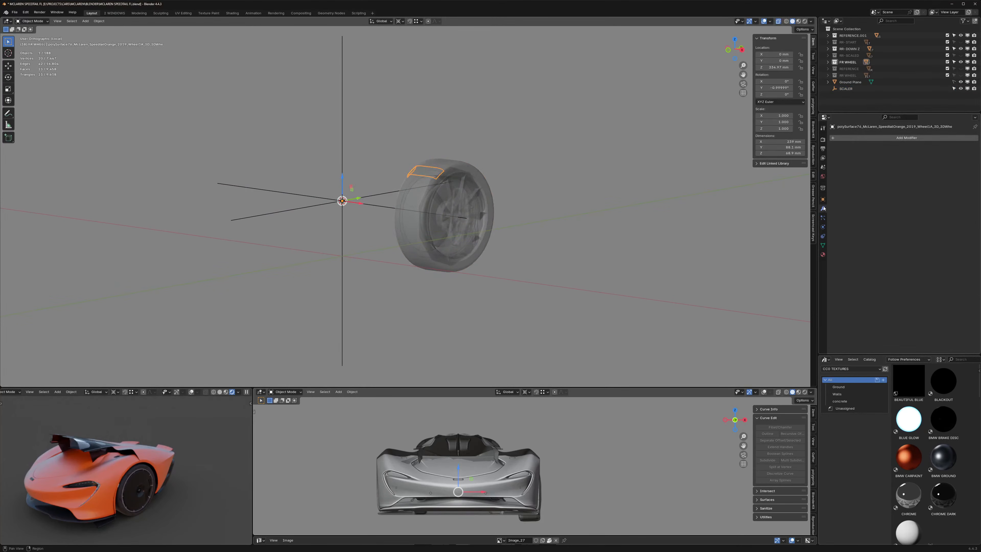
key("q")
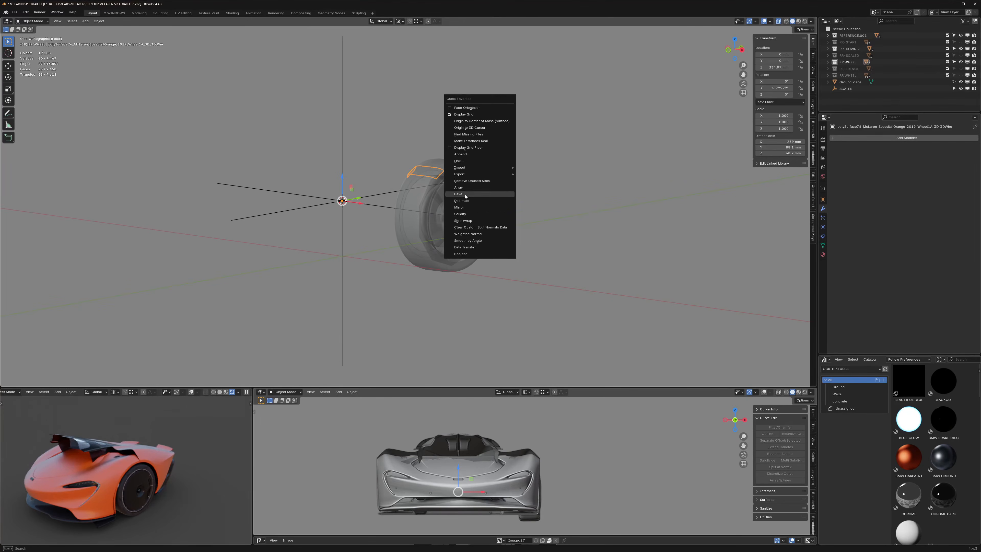
left_click(465, 208)
left_click(966, 196)
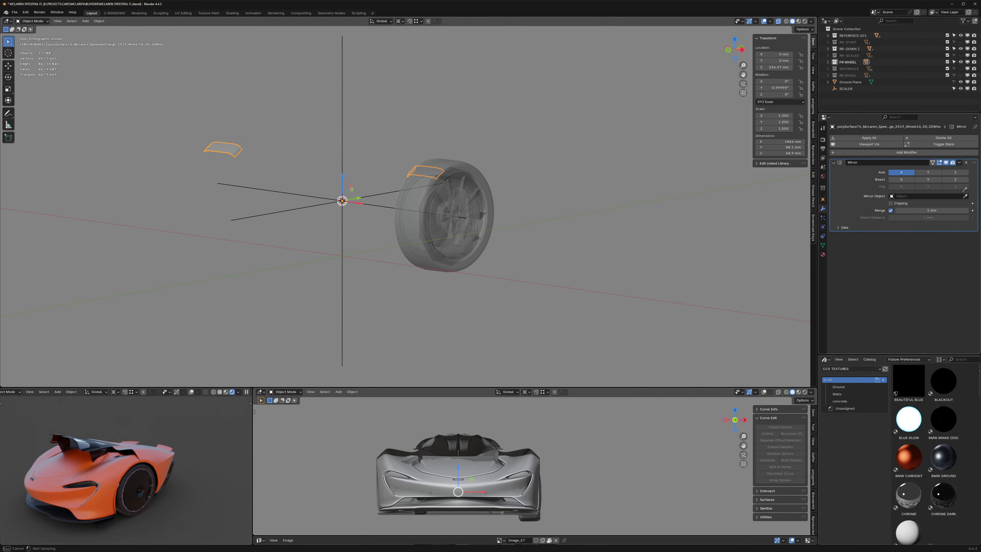
left_click(844, 88)
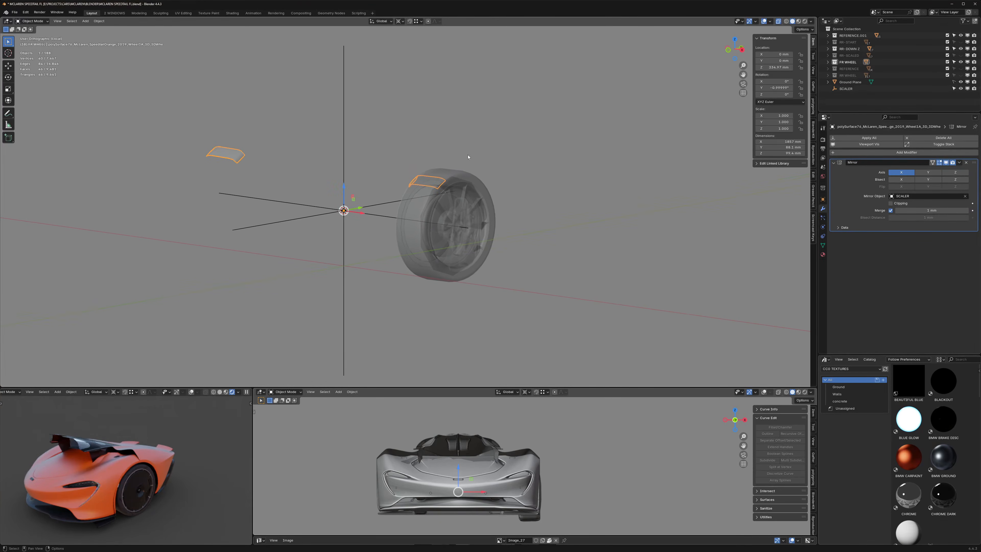
Step: Copy the tyre piece's Mirror modifier to all the other wheel objects
key("a")
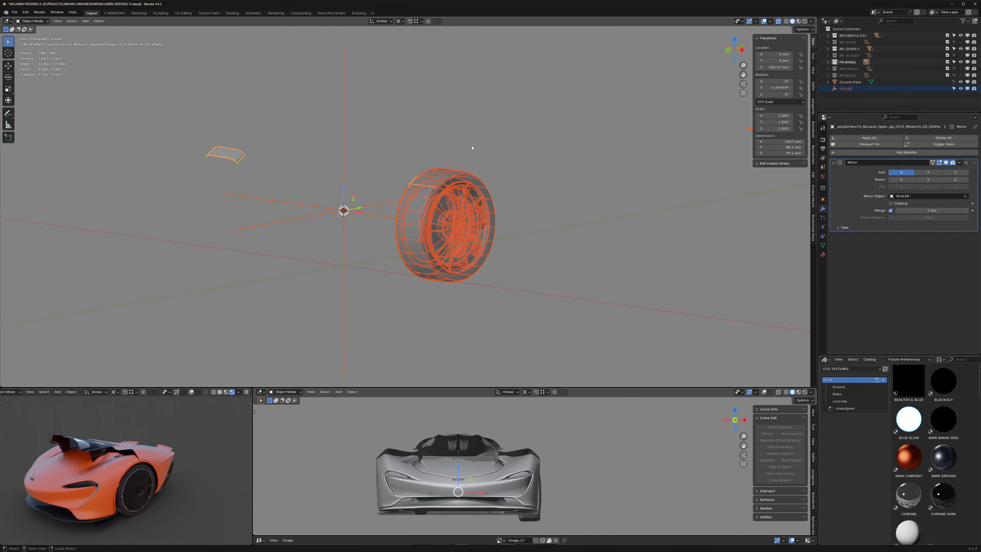
key("ctrl+l")
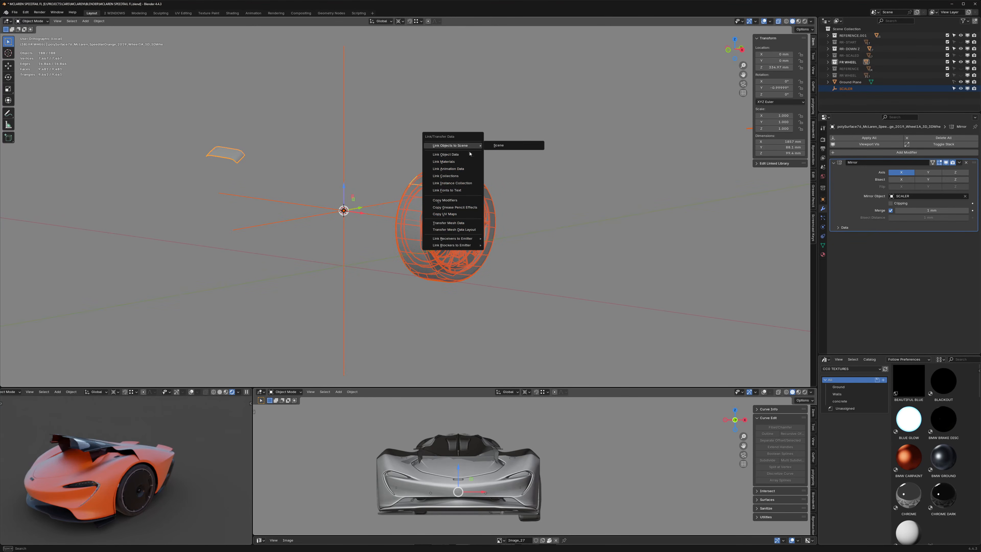
left_click(445, 199)
key("alt+a")
Step: Delete the stray object away from the mirrored wheels and save the file
middle_click_drag(520, 144, 554, 92)
left_click(561, 82)
key("x")
left_click(555, 91)
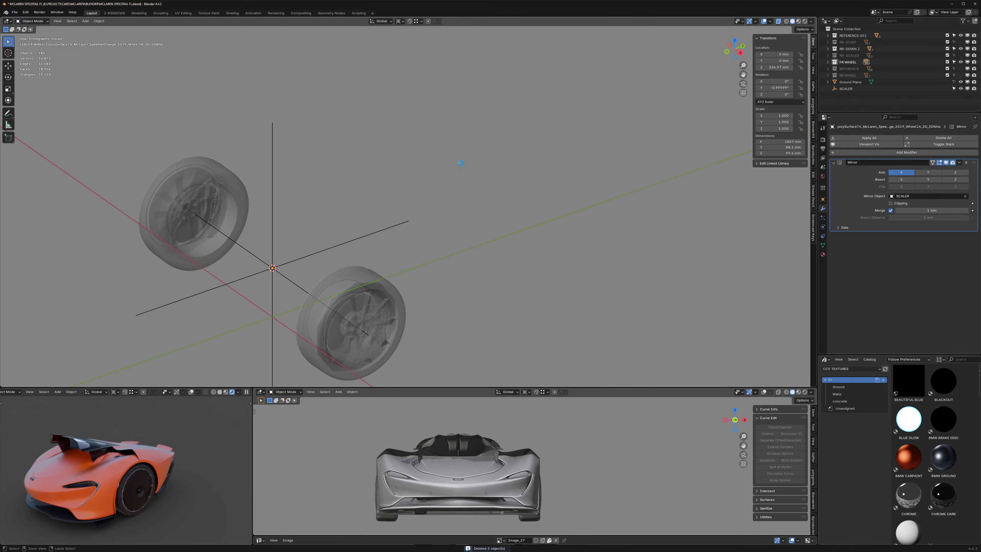
key("ctrl+s")
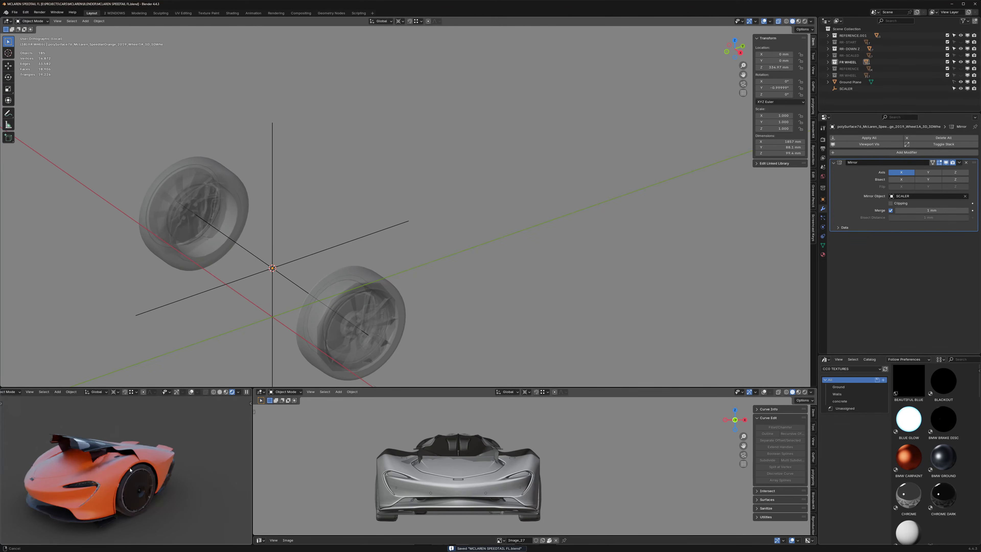
Step: Leave local view and show the whole car from the rear in perspective with rendered shading
middle_click_drag(130, 469, 165, 466)
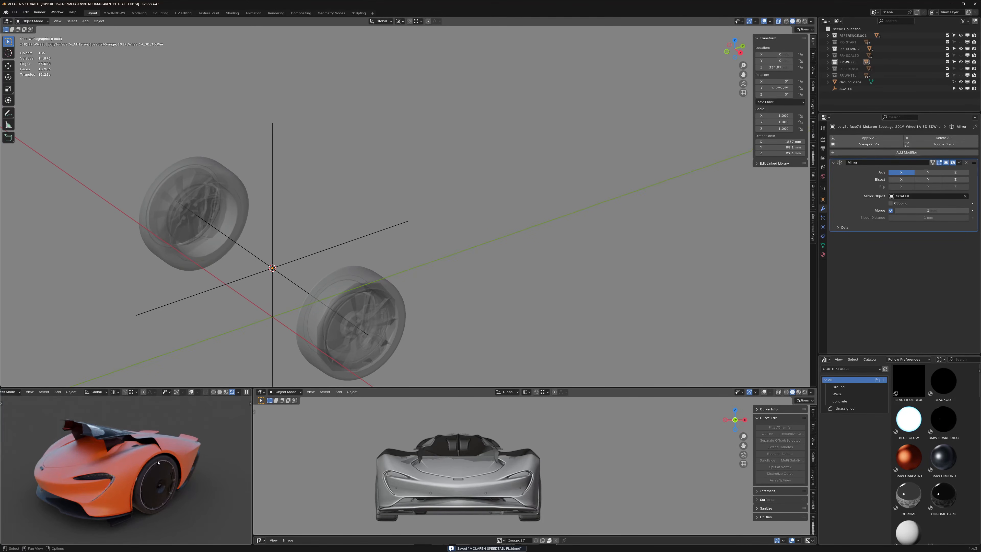
middle_click_drag(408, 210, 416, 203, "shift")
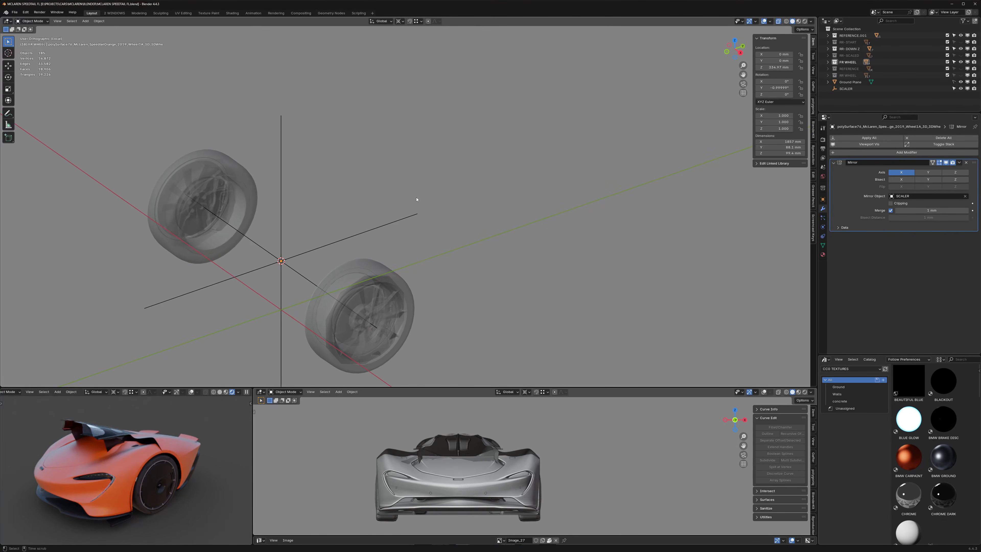
key("KP_Divide")
scroll(168, 170, "up", 5)
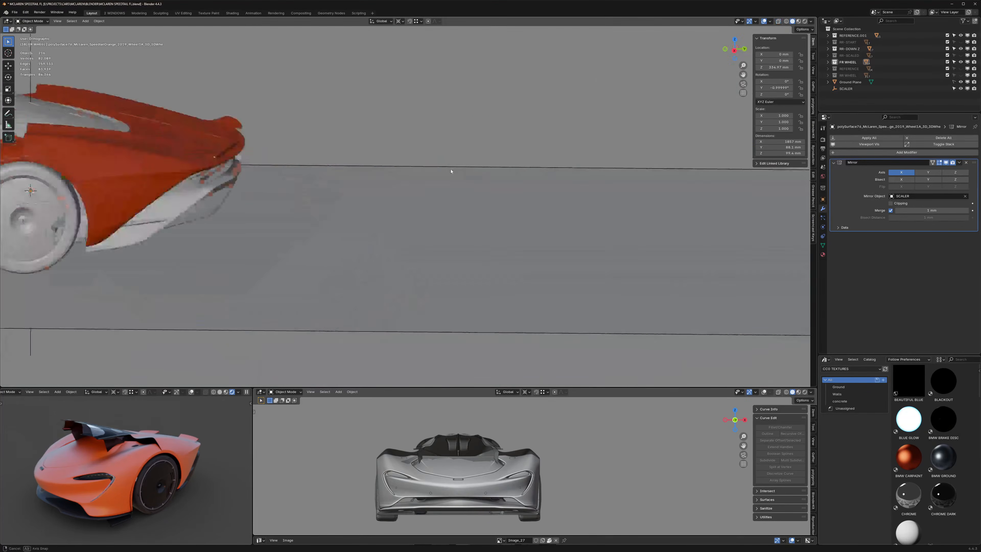
scroll(169, 170, "down", 5)
middle_click_drag(168, 170, 753, 86)
left_click(743, 93)
left_click(804, 21)
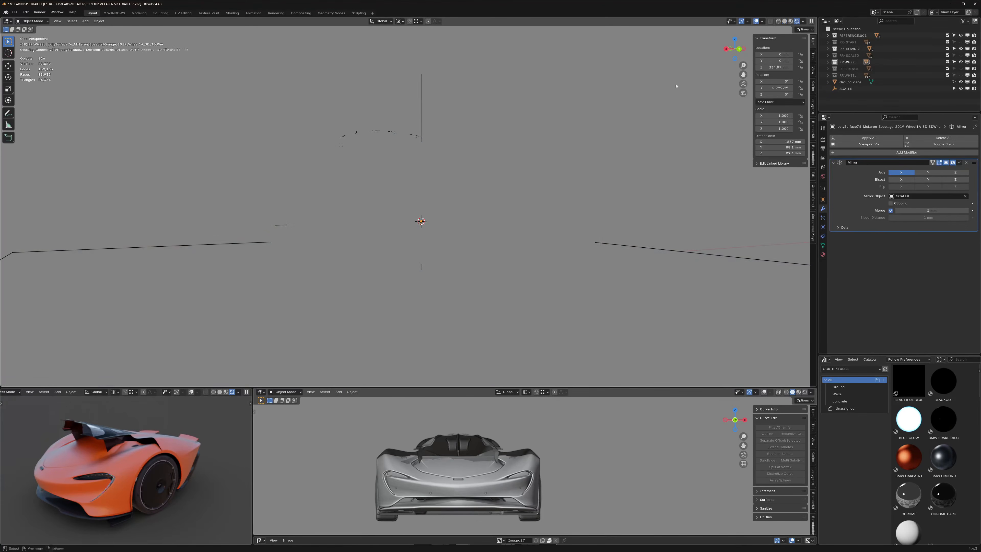
mouse_move(489, 193)
middle_mouse_down()
mouse_move(502, 197)
mouse_move(498, 220)
mouse_move(504, 211)
middle_mouse_up()
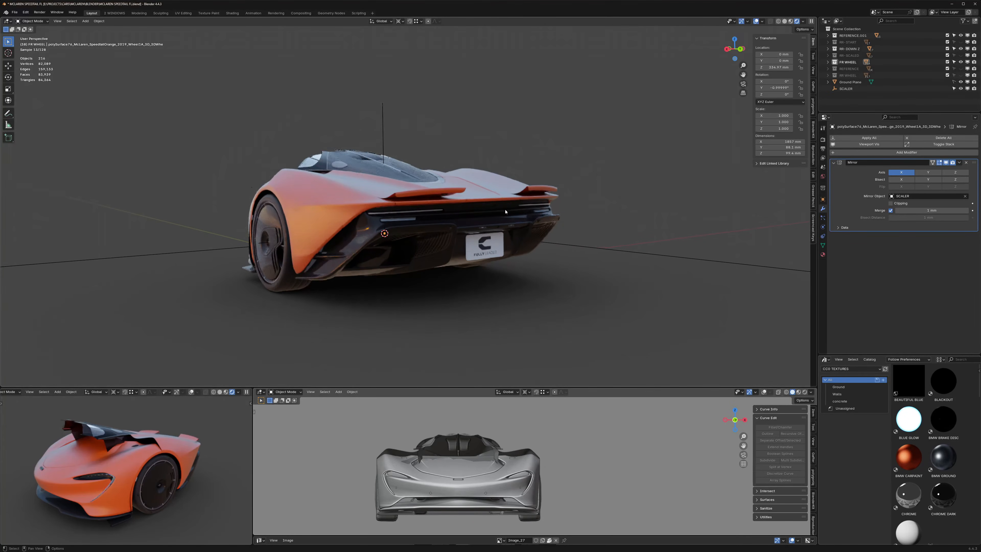
Step: In the right side view, delete the low skirt geometry ahead of the wheel from the carbon details mesh
key("KP_3")
middle_click_drag(409, 502, 474, 483, "shift")
middle_click_drag(474, 483, 471, 478, "ctrl")
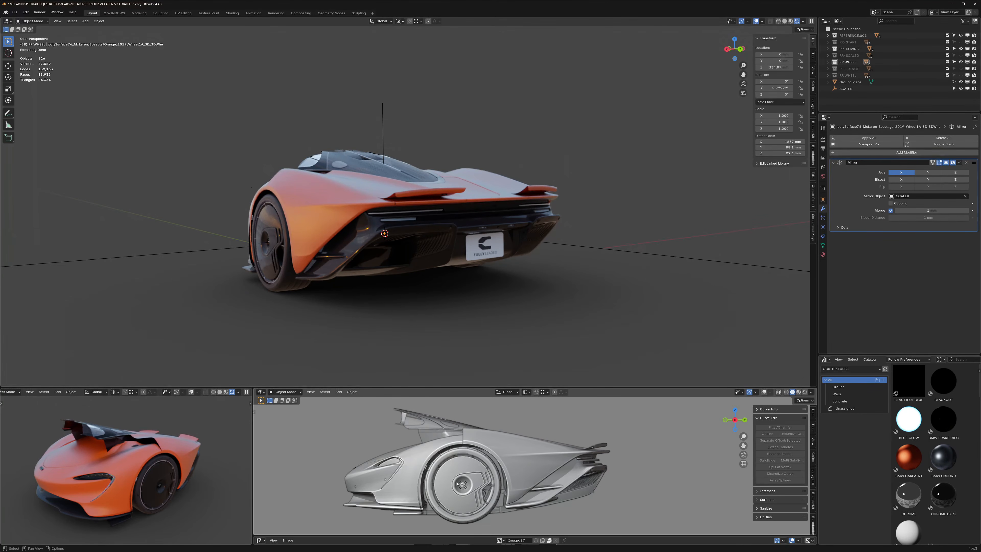
left_click(402, 516)
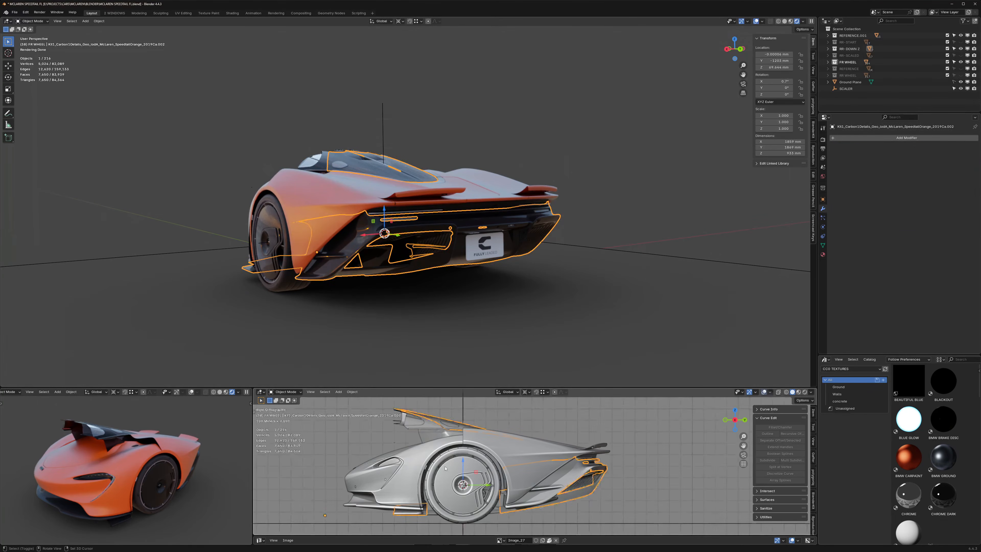
key("Tab")
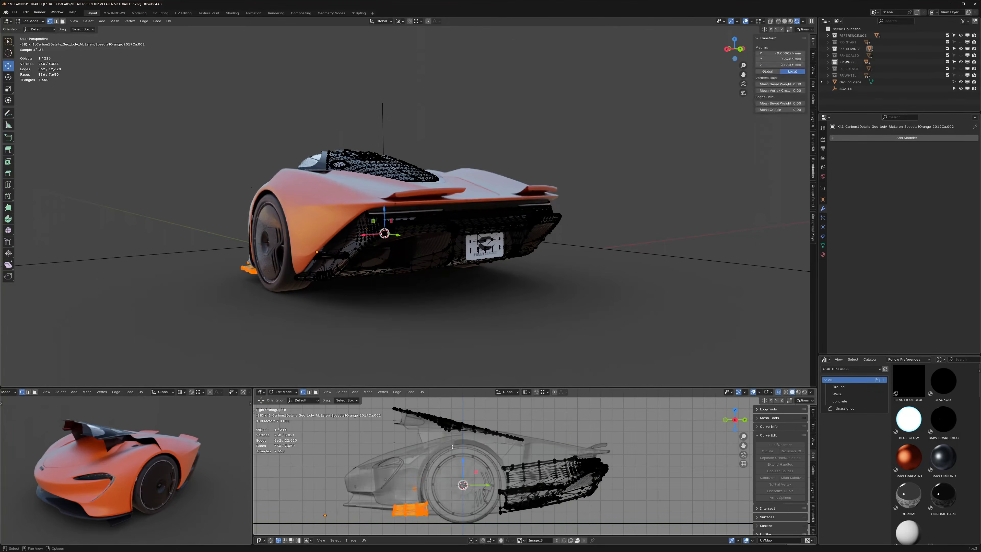
key("Tab")
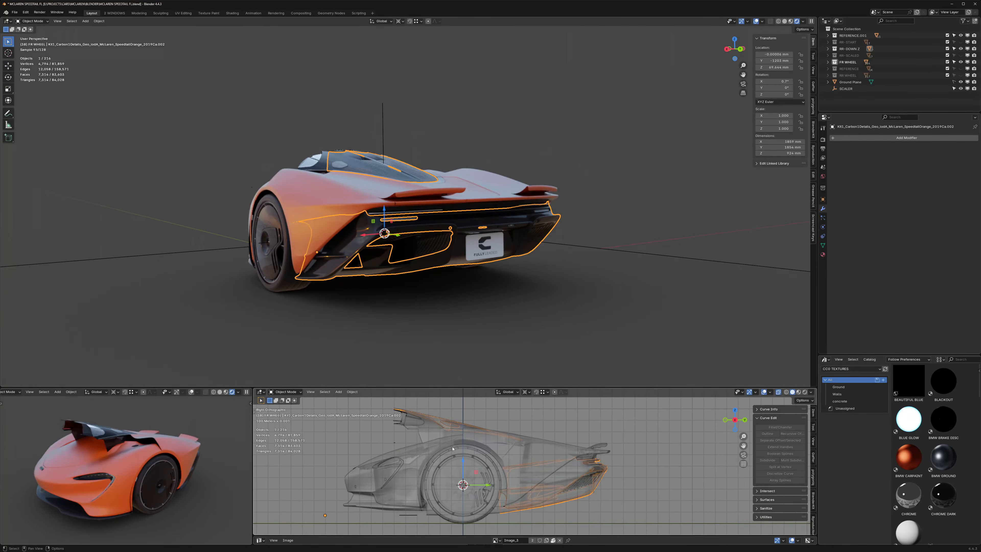
key("alt+z")
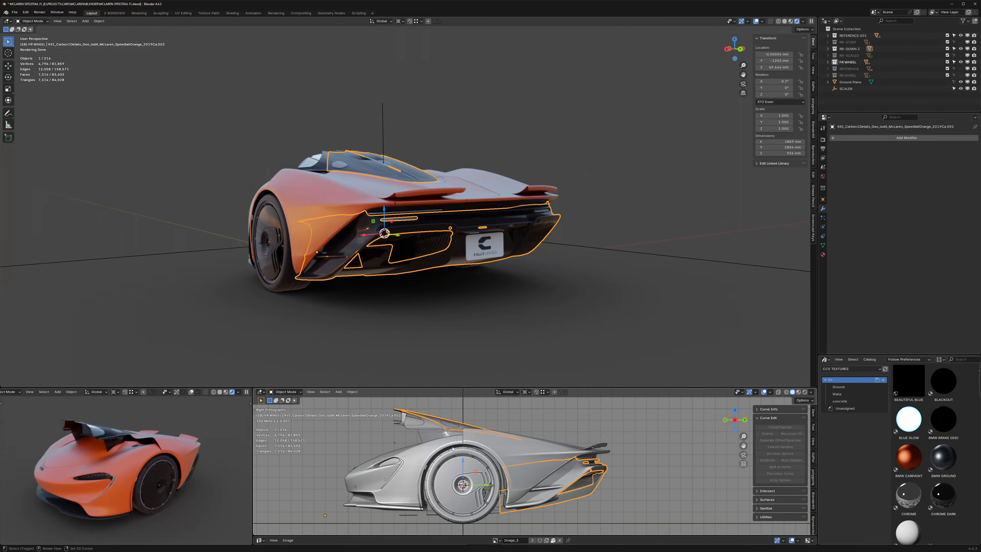
Step: Switch the rear reference between the RR-START and RR-DOWN 2 collections, keep RR-DOWN 2 shown, and hide the main viewport's overlays
key("shift+2")
key("shift+3")
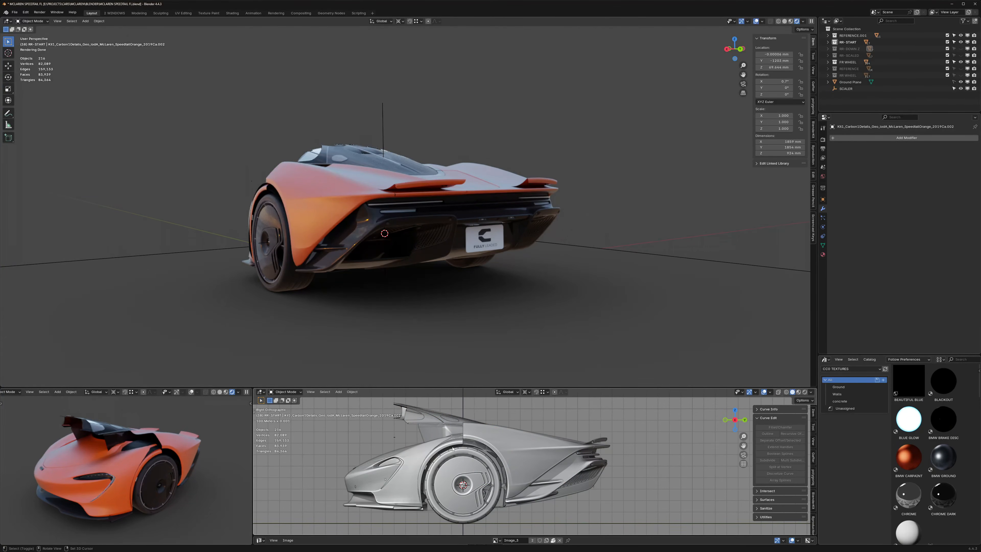
key("3")
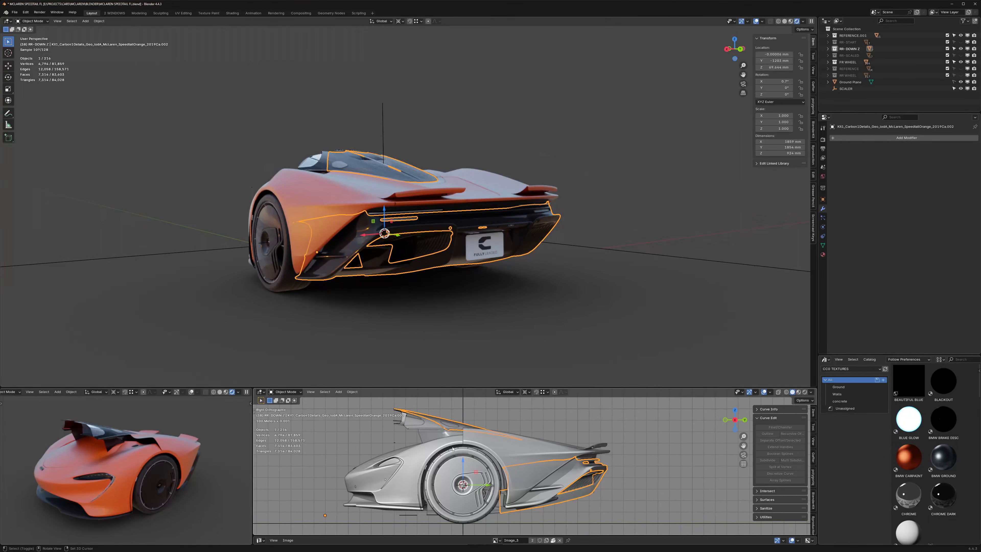
key("shift+alt+z")
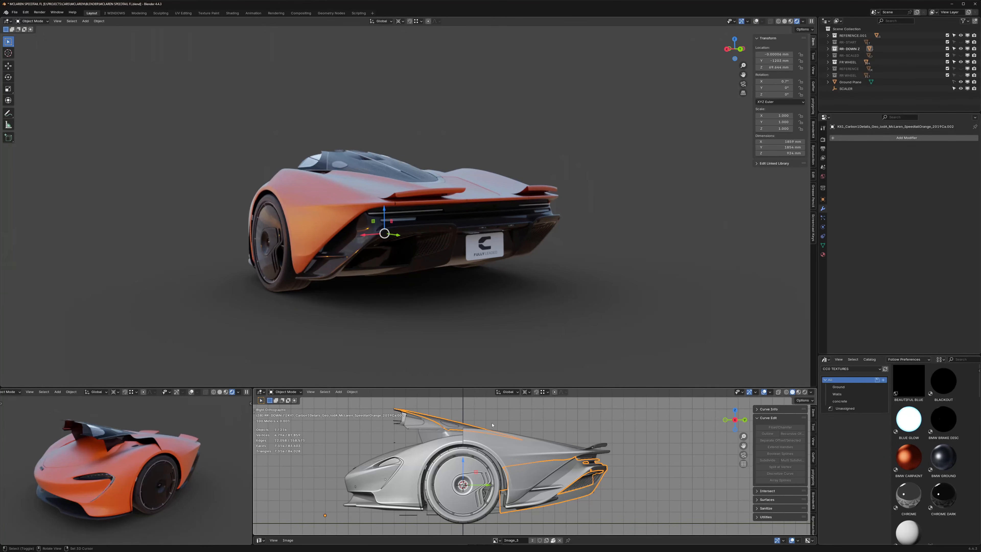
Step: Alternate between the RR-DOWN 2 and RR-SCALED collections to compare the two rear-end versions from behind
key("4")
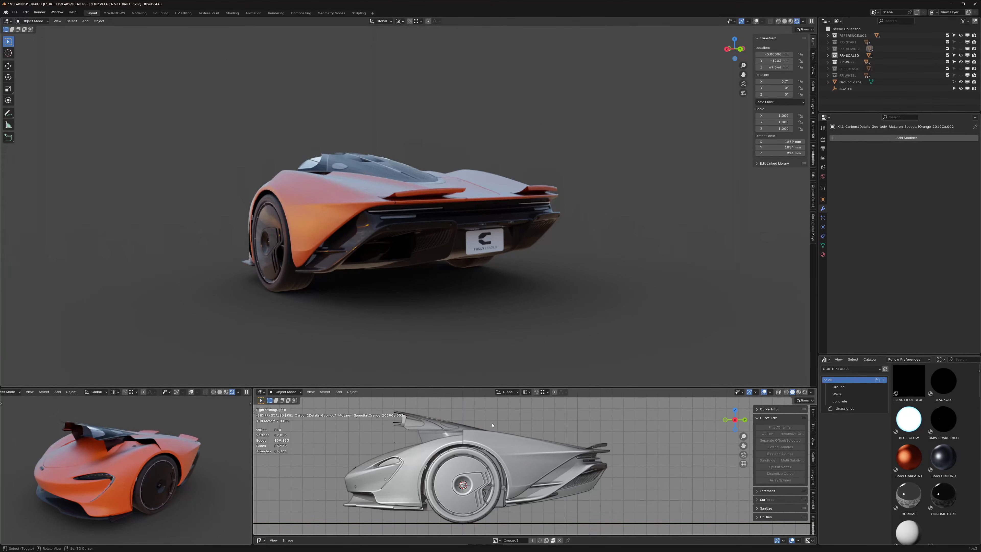
key("3")
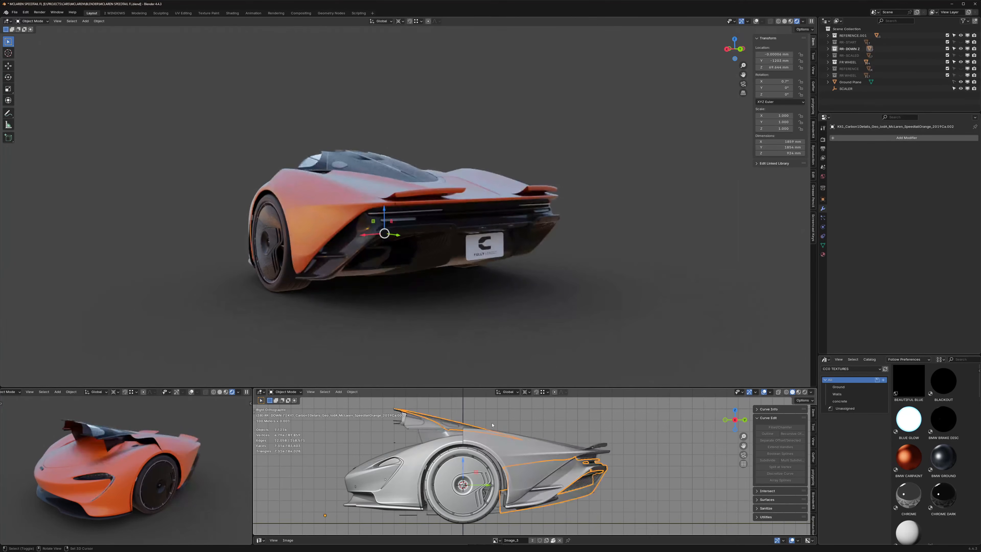
key("4")
key("3")
key("4")
key("3")
key("shift+3")
key("shift+4")
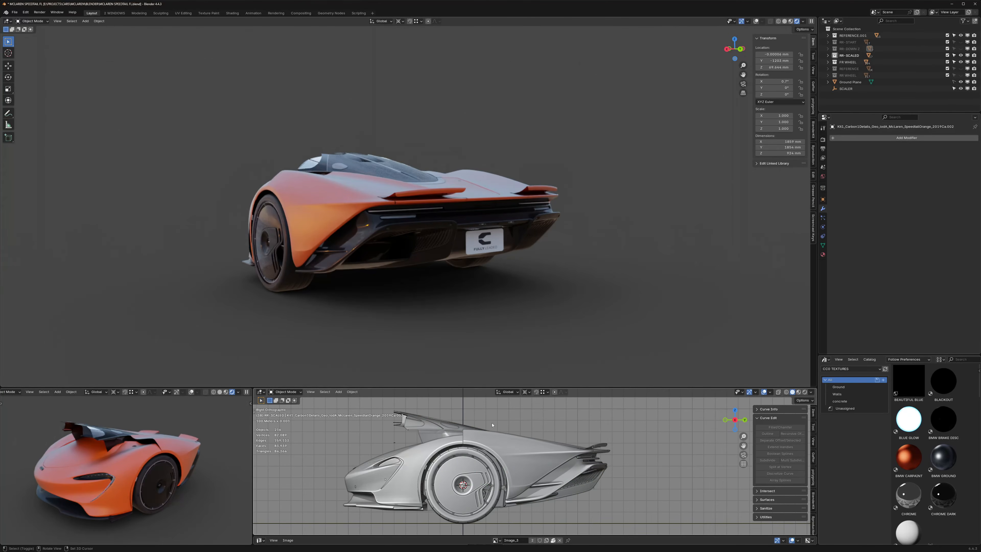
key("ctrl+z")
key("ctrl+shift+z")
key("ctrl+z")
key("ctrl+shift+z")
key("ctrl+z")
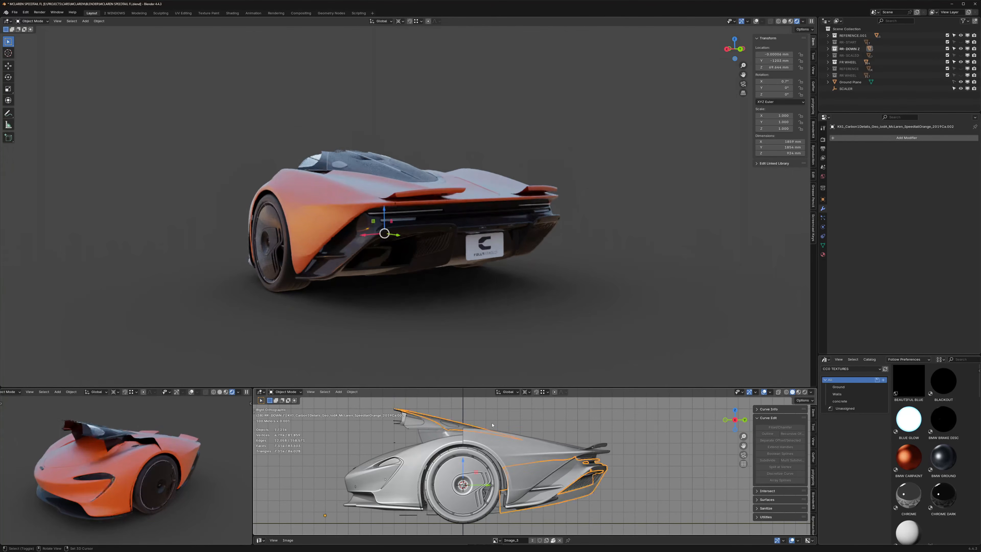
Step: Toggle the RR-START, RR-DOWN 2 and RR-SCALED collections to compare the original rear height with the adjusted versions
key("shift+3")
key("shift+4")
key("shift+2")
key("shift+3")
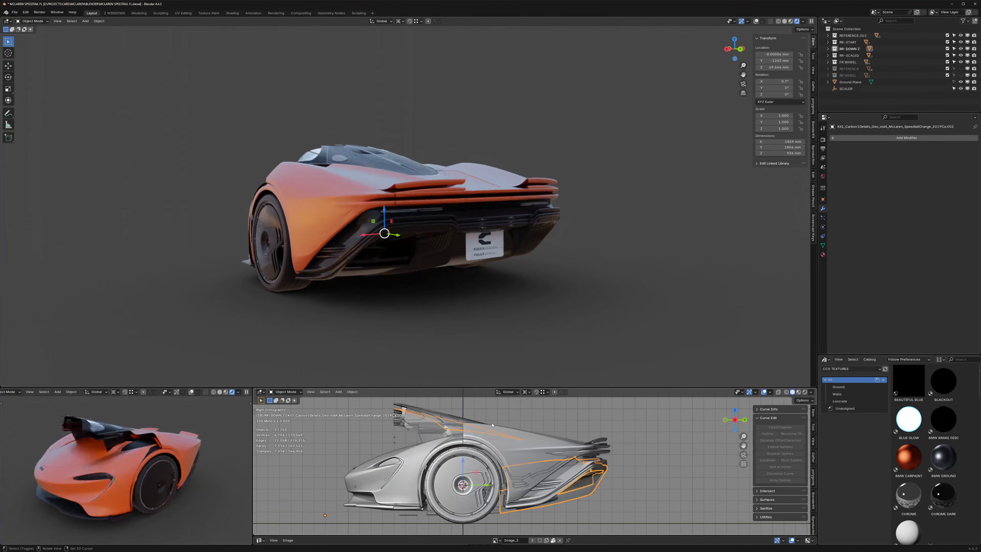
key("shift+3")
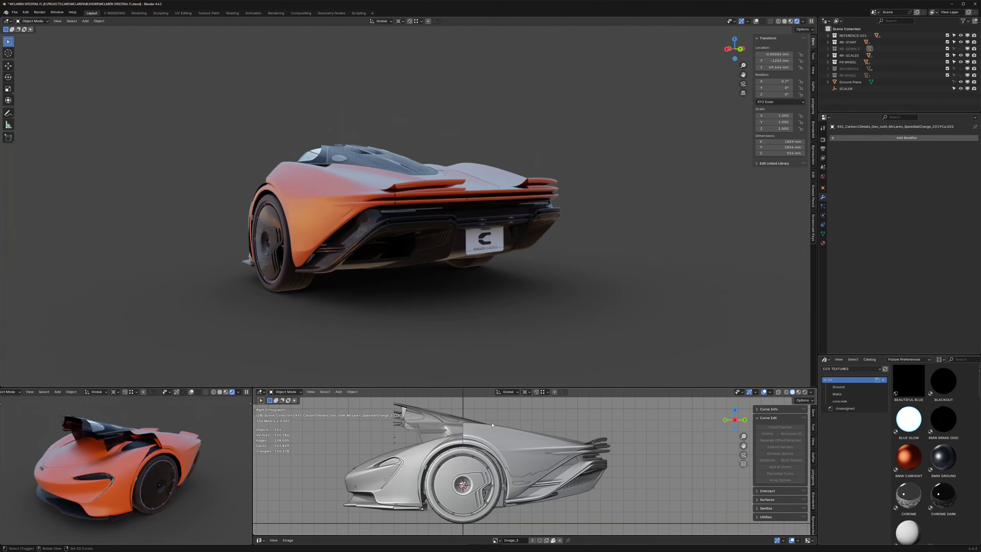
key("shift+4")
key("shift+2")
key("shift+2")
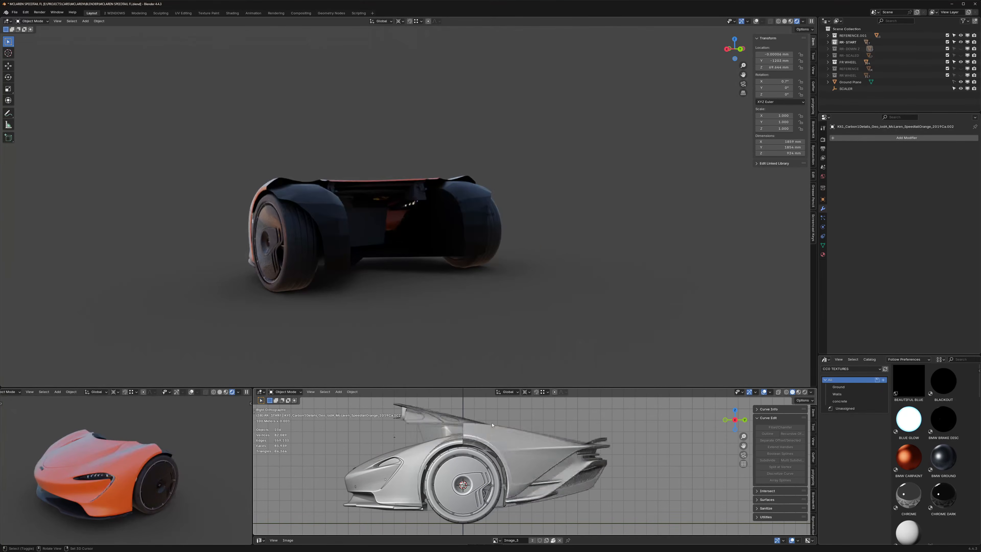
key("shift+2")
key("shift+3")
key("shift+2")
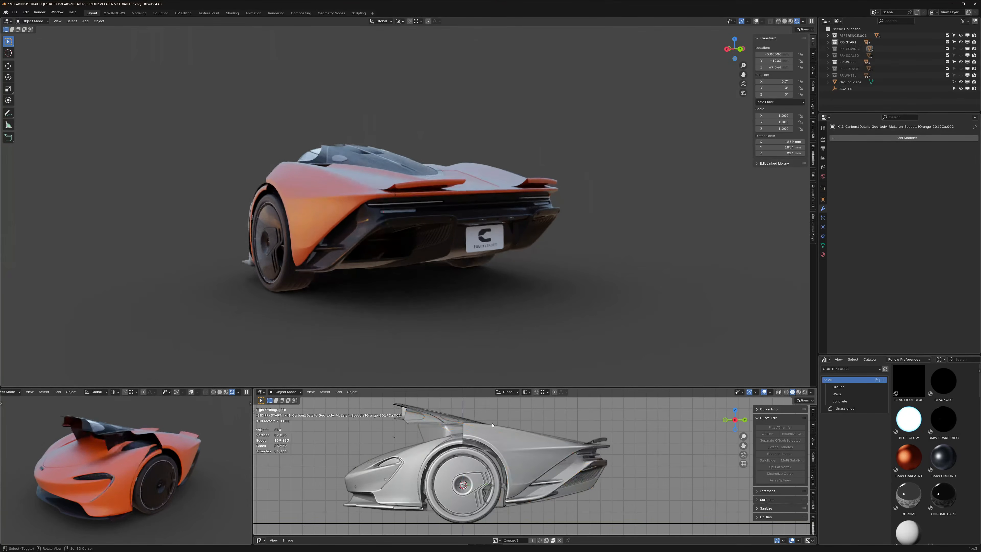
key("shift+3")
Step: Compare the RR-START and RR-DOWN 2 collections from a straighter rear angle by alternating their visibility
middle_click_drag(500, 287, 491, 284)
key("shift+2")
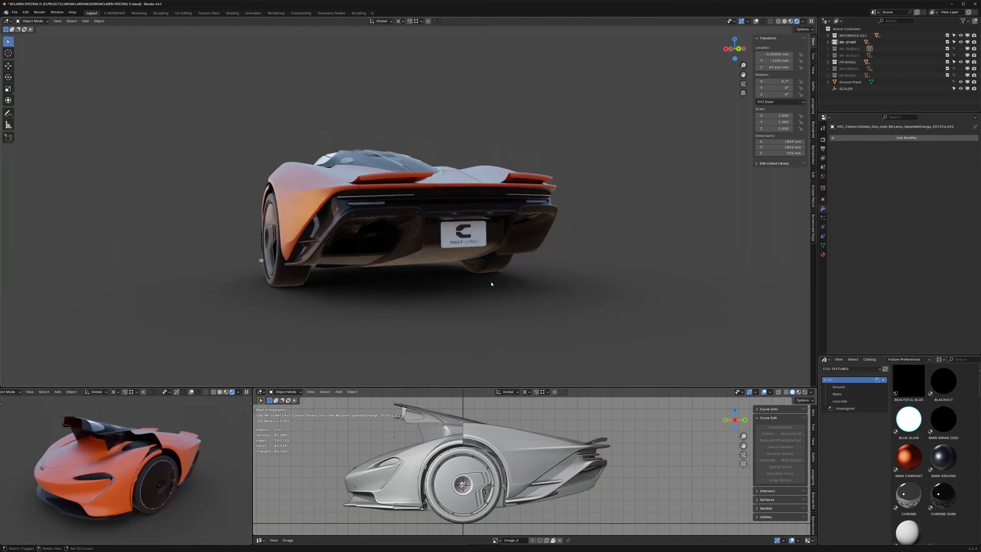
key("shift+3")
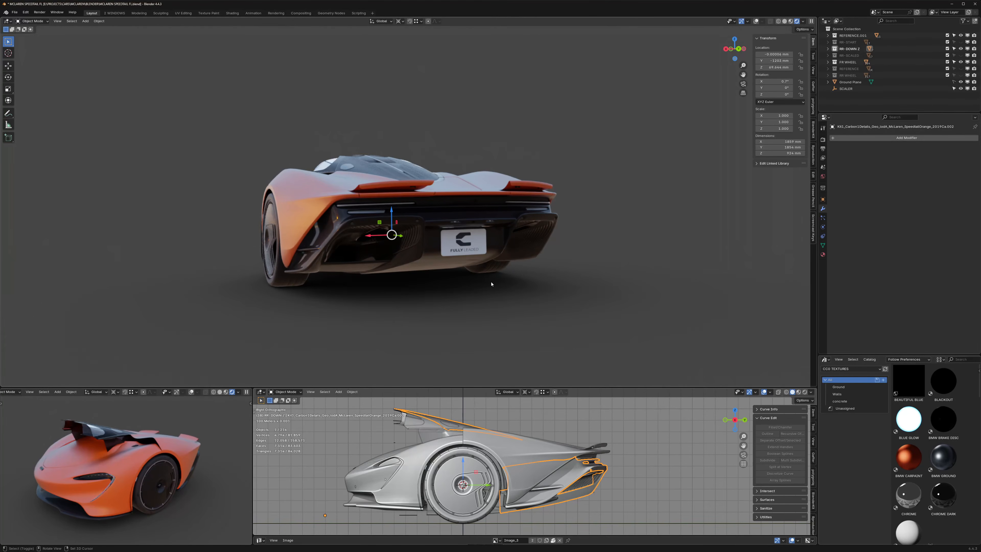
key("shift+2")
key("shift+3")
key("shift+2")
key("shift+3")
key("shift+2")
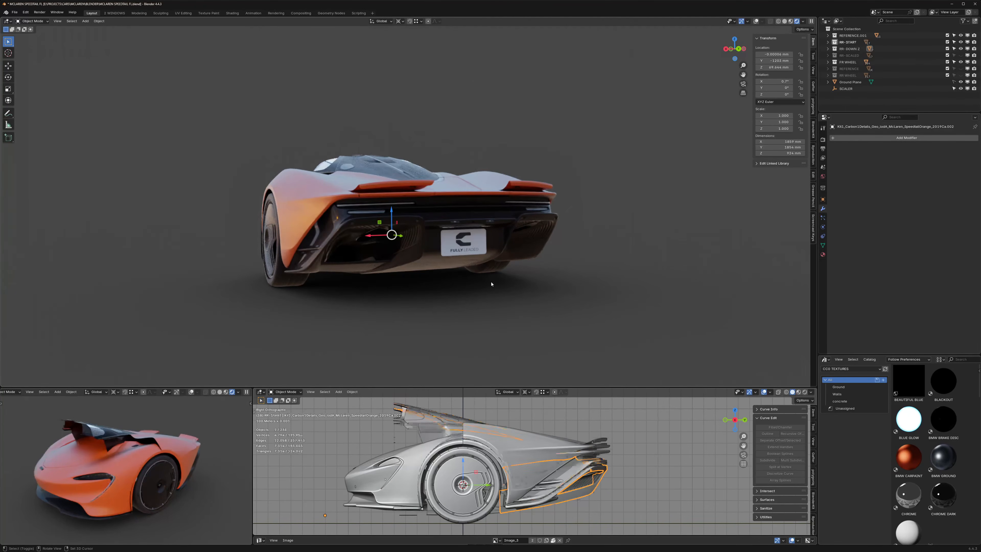
key("shift+3")
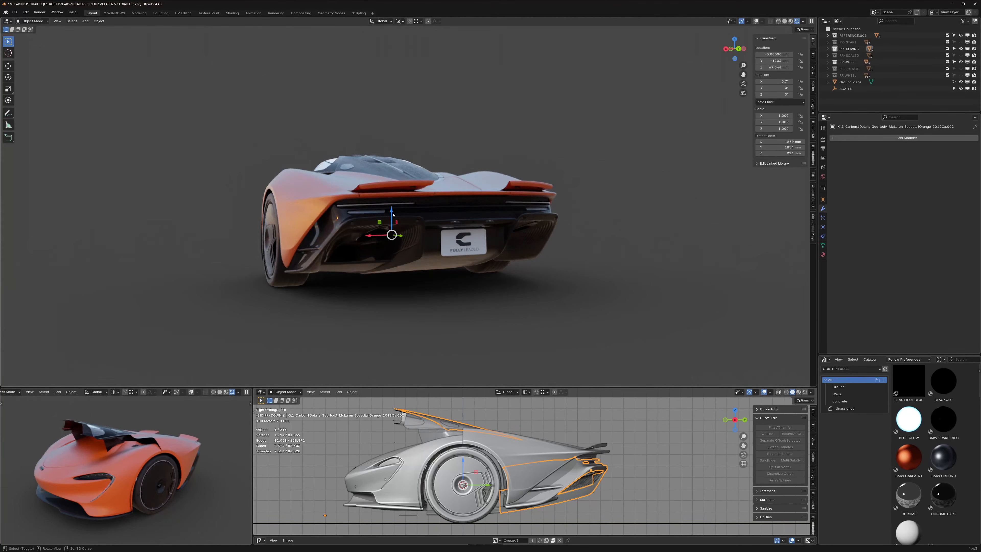
Step: Compare RR-START with RR-DOWN 2 from the front three-quarter view, examining how the rear body meets the front fender
middle_click_drag(393, 215, 449, 188)
key("shift+3")
key("shift+2")
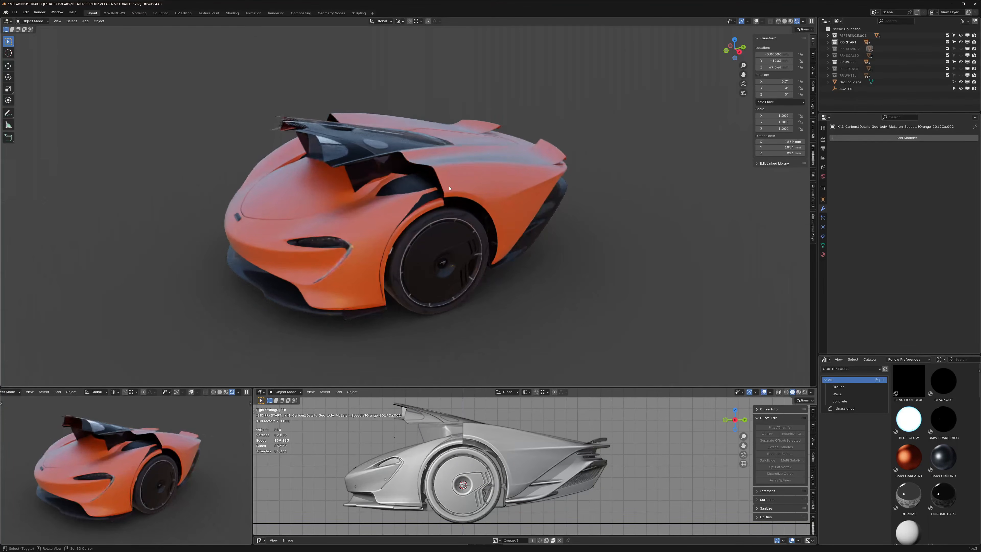
key("shift+2")
key("shift+3")
key("shift+3")
key("shift+2")
key("shift+2")
key("shift+3")
key("shift+3")
key("shift+2")
key("shift+2")
key("shift+3")
key("shift+2")
key("shift+3")
key("shift+2")
key("shift+3")
key("shift+2")
key("shift+3")
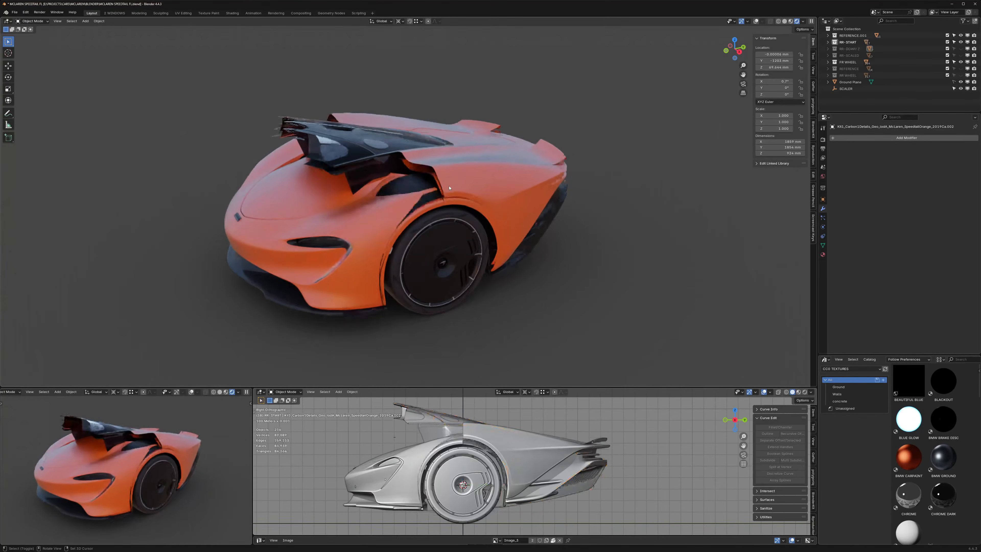
key("shift+2")
key("shift+3")
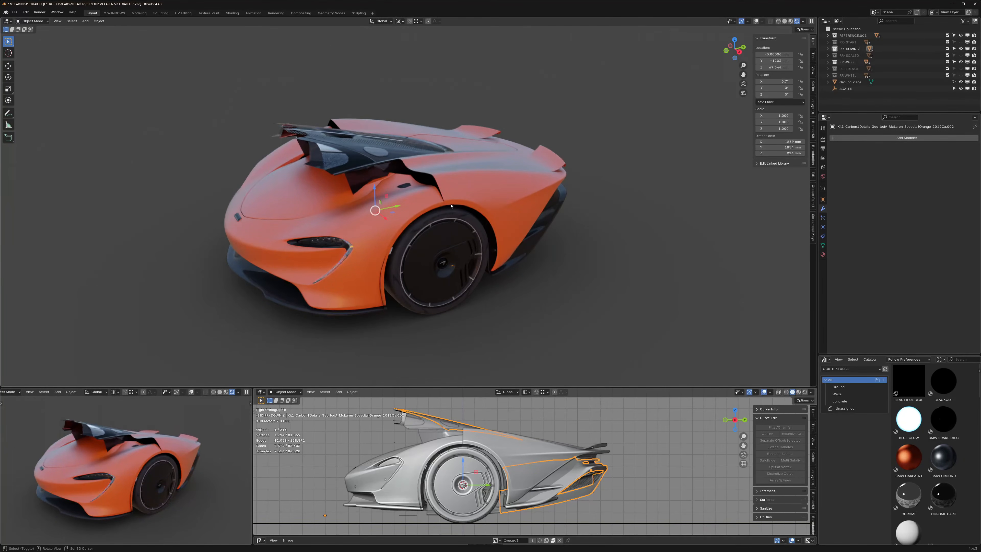
Step: Compare RR-START with RR-DOWN 2 from a raised rear three-quarter view, alternating the two collections
middle_click_drag(460, 207, 568, 169)
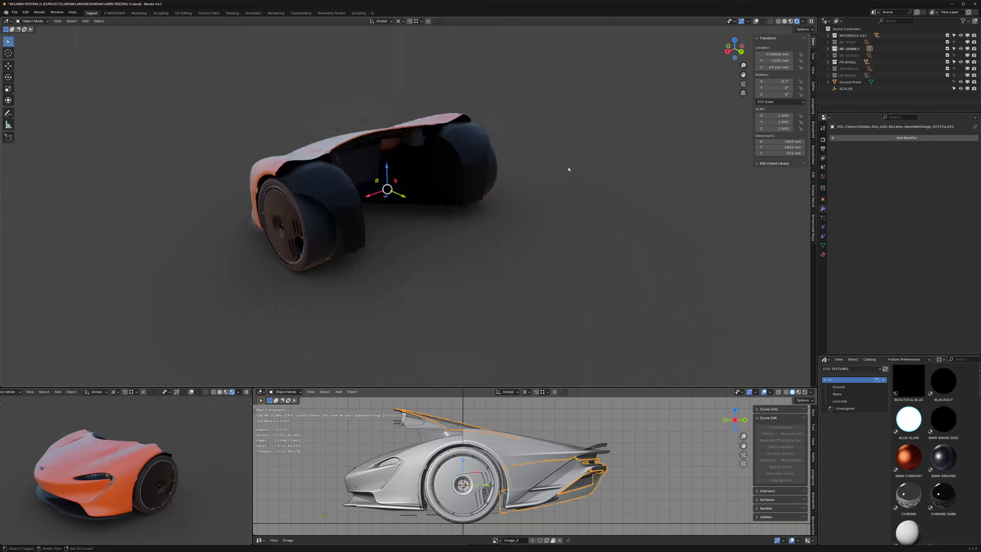
key("ctrl+z")
key("ctrl+shift+z")
key("ctrl+z")
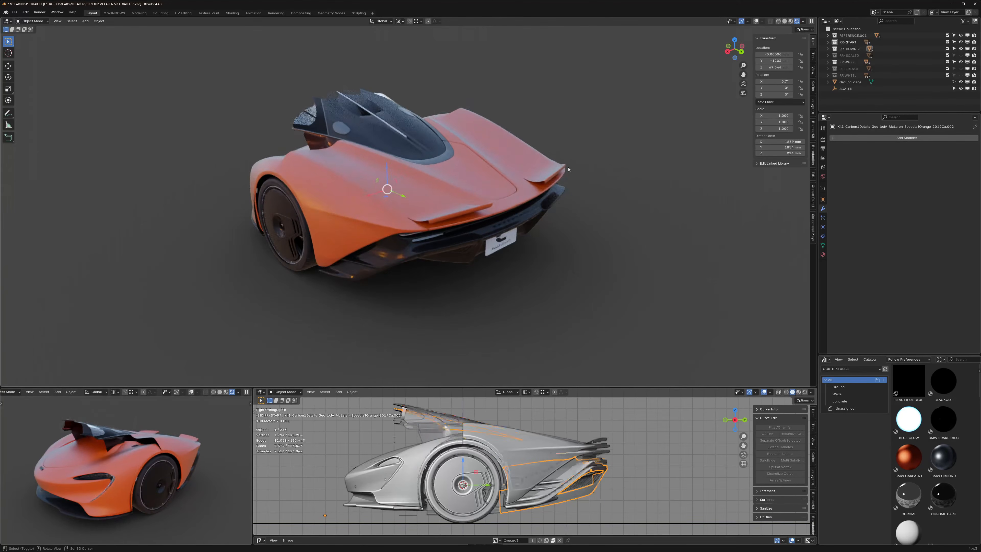
key("ctrl+shift+z")
key("ctrl+z")
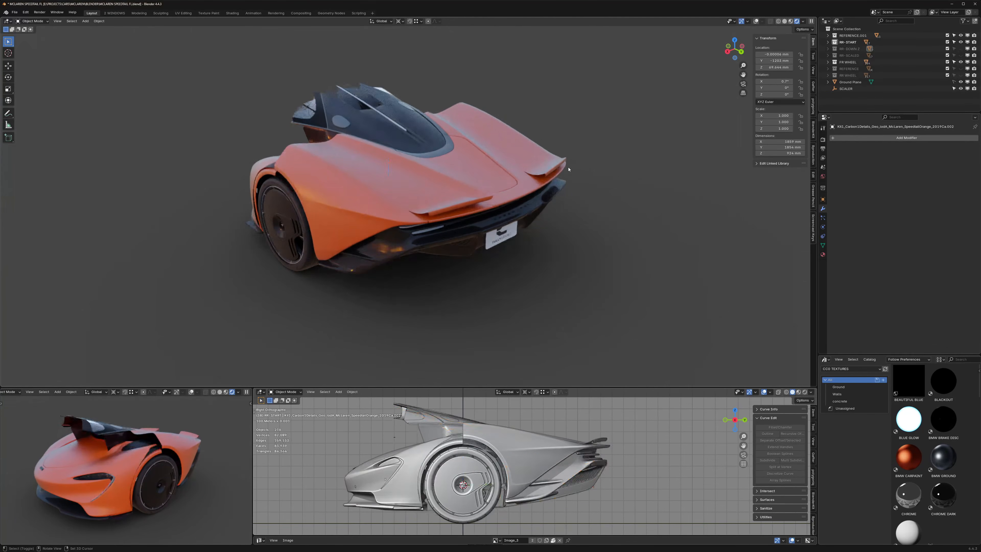
key("ctrl+shift+z")
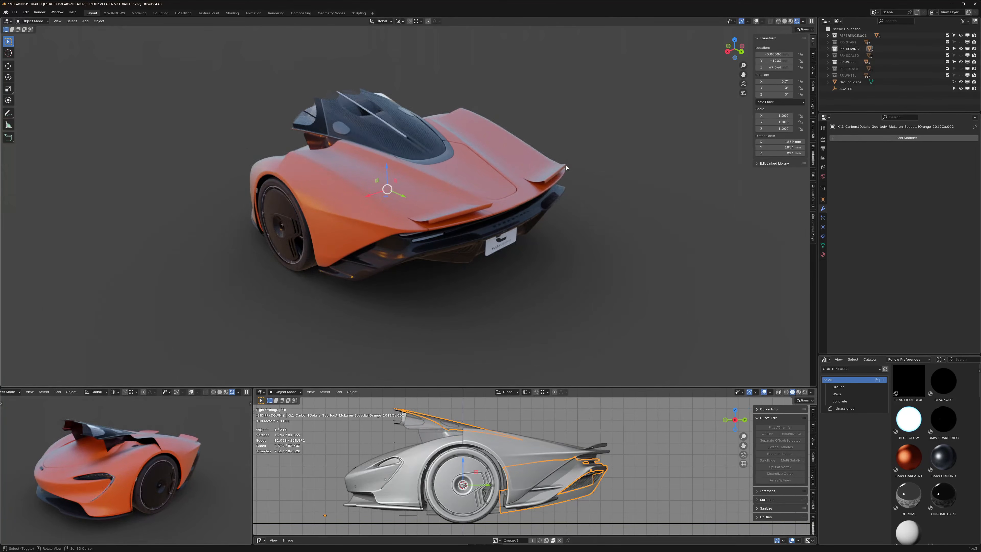
key("ctrl+z")
key("ctrl+shift+z")
key("ctrl+z")
key("ctrl+shift+z")
key("ctrl+z")
key("ctrl+shift+z")
Step: Compare RR-DOWN 2 with RR-SCALED from the raised three-quarter view and from directly behind the car
key("ctrl+shift+z")
key("ctrl+z")
key("ctrl+shift+z")
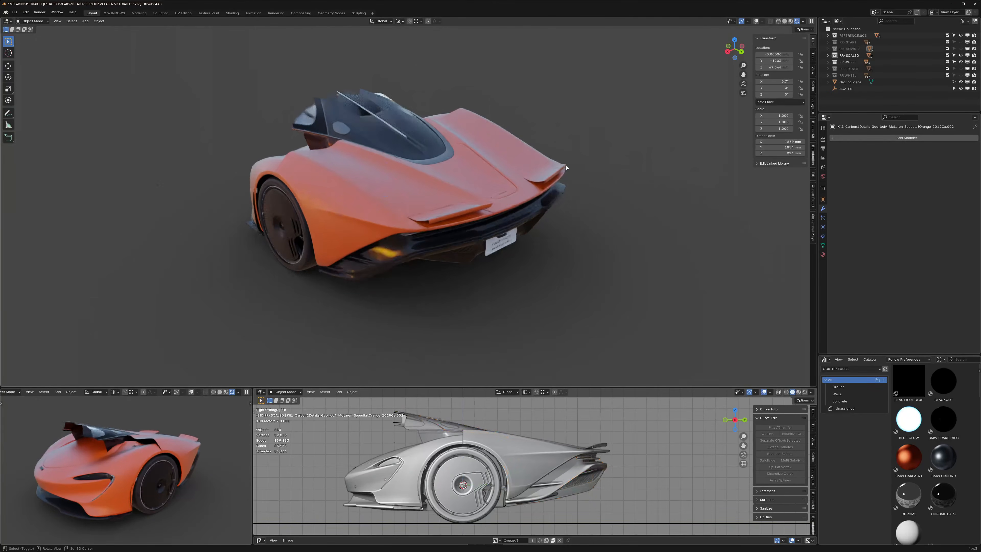
key("ctrl+z")
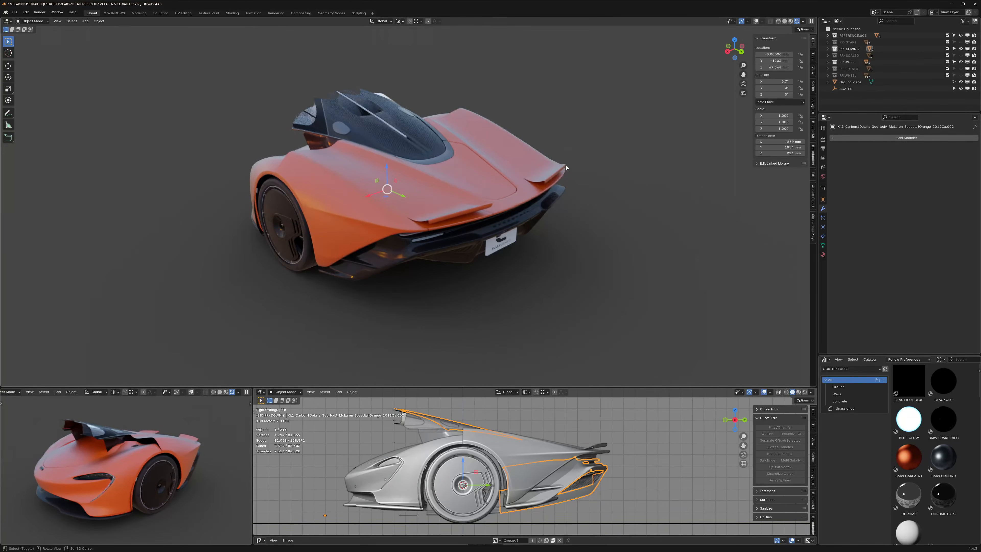
middle_click_drag(566, 168, 595, 179)
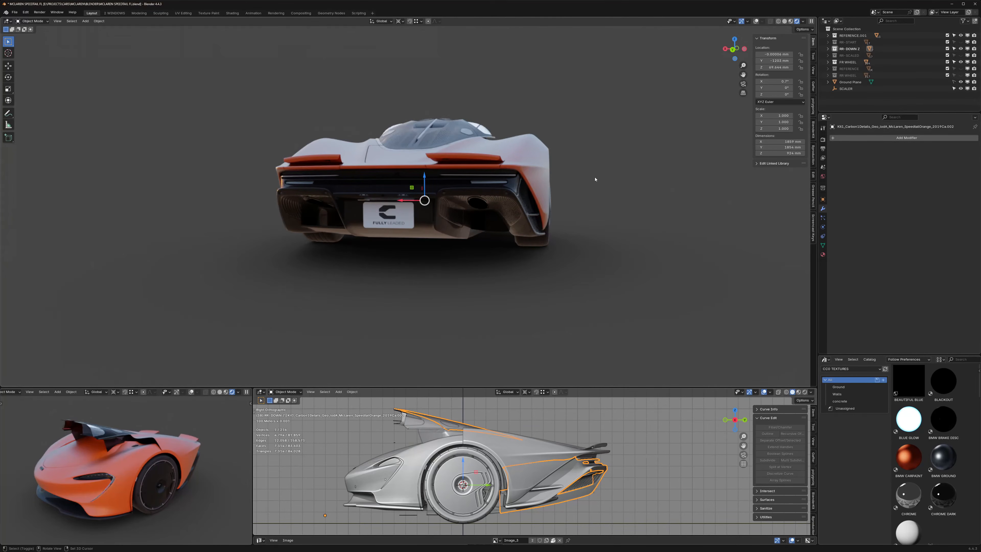
key("ctrl+shift+z")
key("ctrl+z")
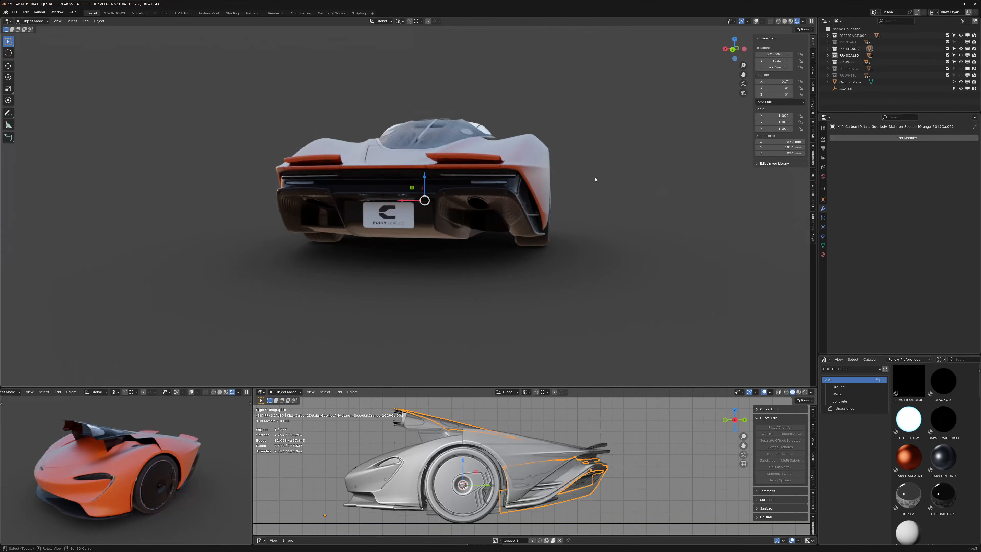
key("ctrl+shift+z")
key("ctrl+z")
key("ctrl+shift+z")
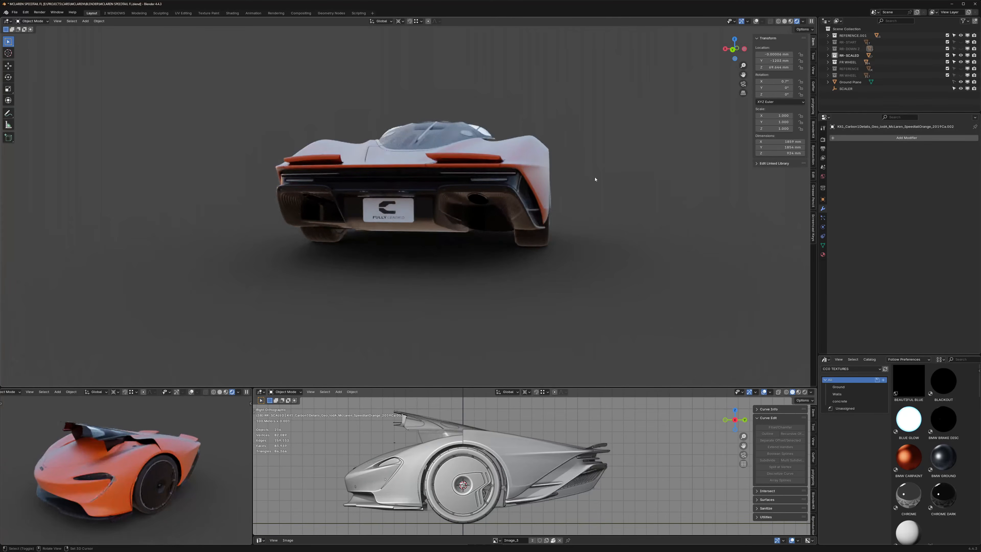
key("ctrl+z")
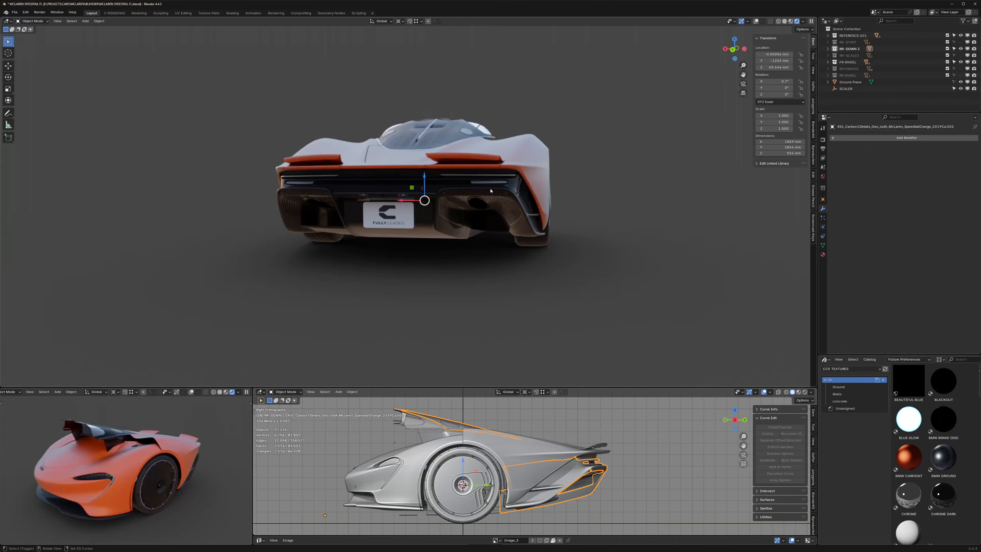
Step: Compare RR-DOWN 2, RR-START and RR-SCALED from a low rear three-quarter view, examining the rear body side and diffuser
middle_click_drag(490, 190, 529, 184)
scroll(428, 171, "up", 6)
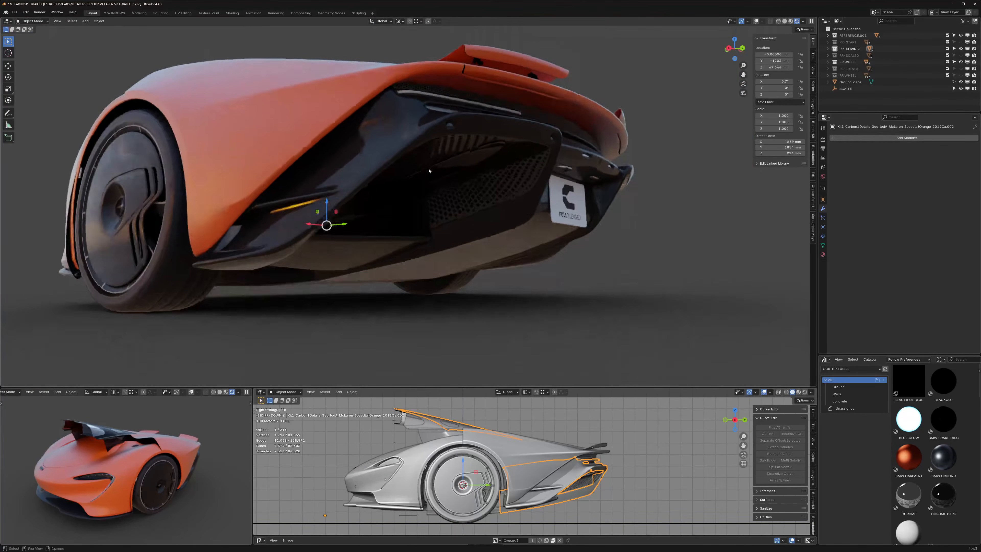
scroll(429, 171, "up", 3)
middle_click_drag(436, 174, 465, 197)
scroll(432, 192, "down", 5)
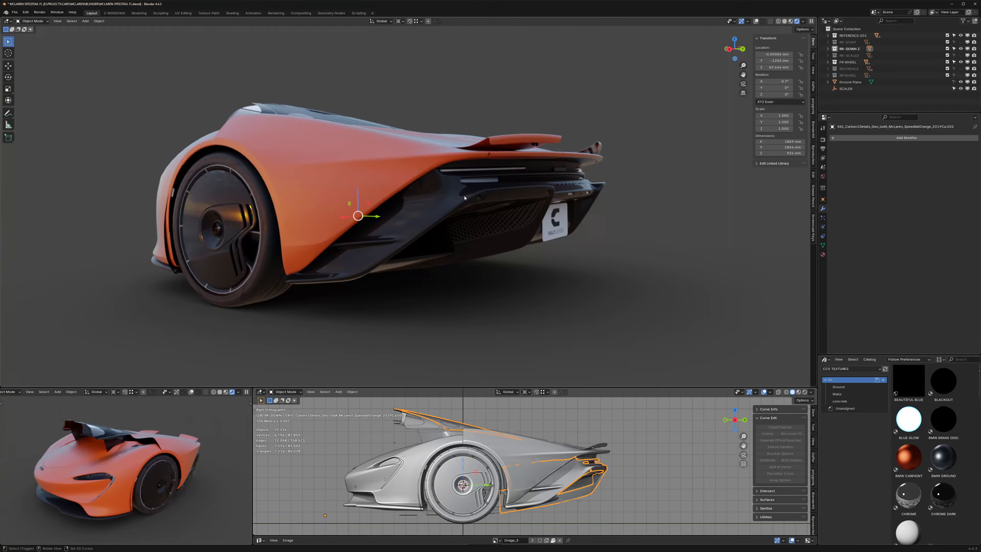
key("2")
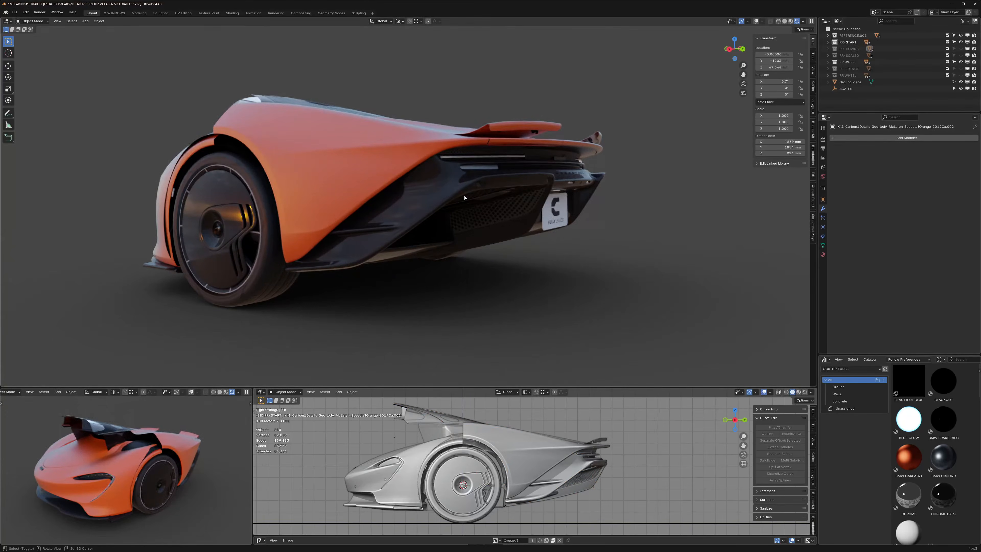
key("4")
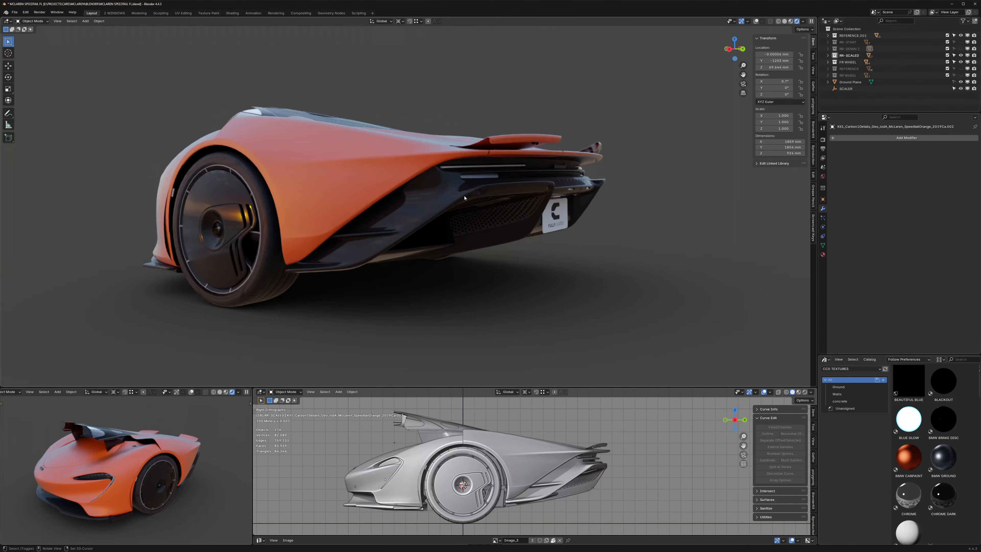
middle_click_drag(464, 197, 500, 213)
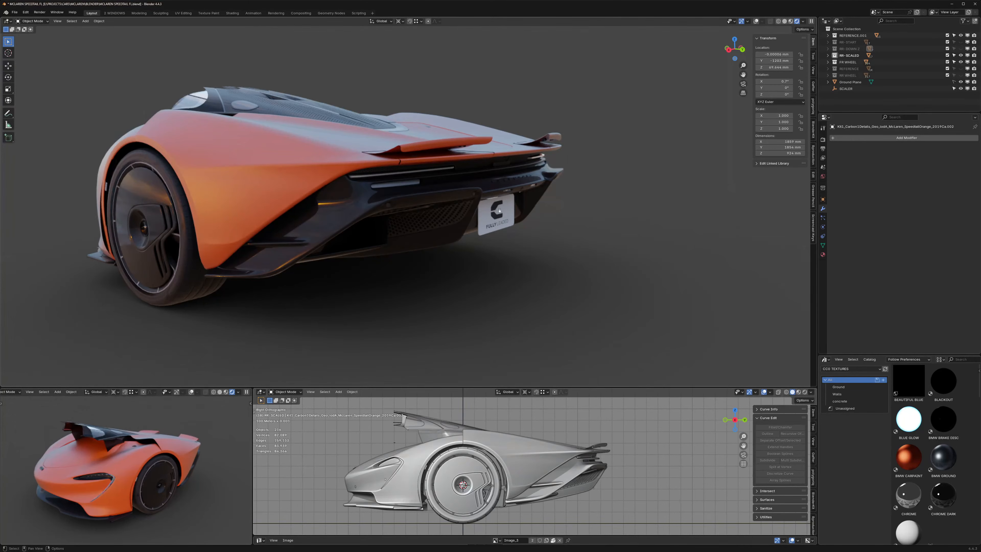
middle_click_drag(341, 228, 497, 230)
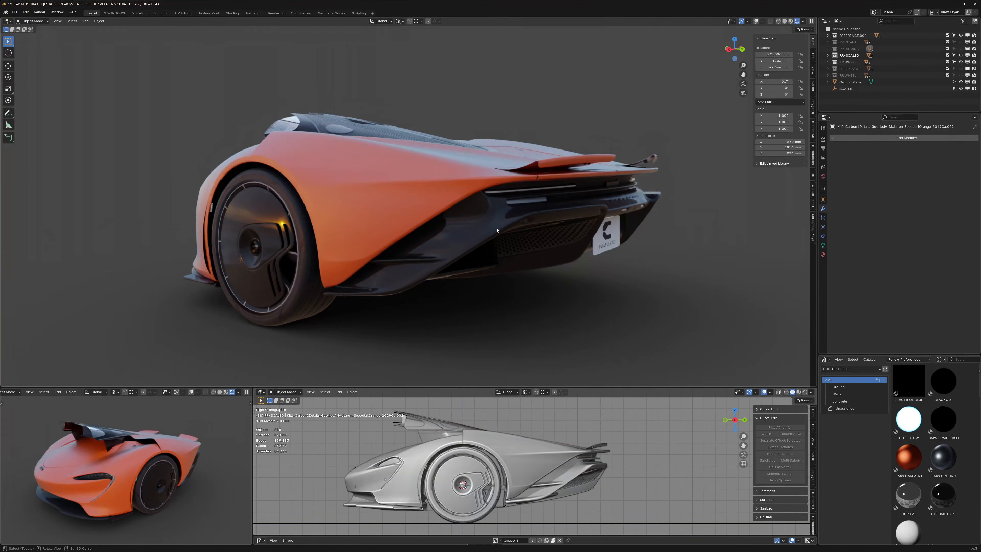
Step: Compare RR-DOWN 2 with RR-SCALED from a wider rear three-quarter view by repeatedly alternating the two collections
left_click(497, 230)
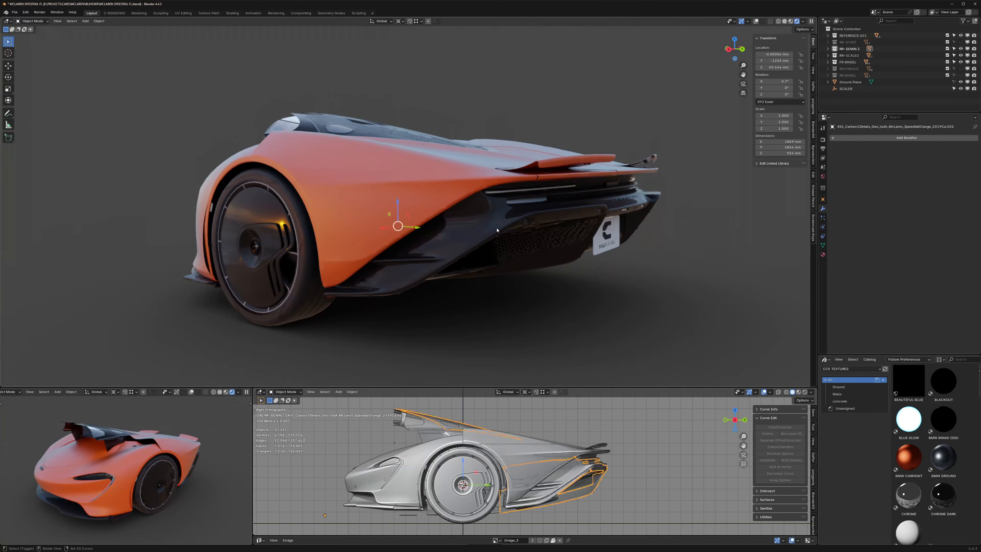
scroll(497, 228, "down", 2)
middle_click_drag(497, 227, 505, 230)
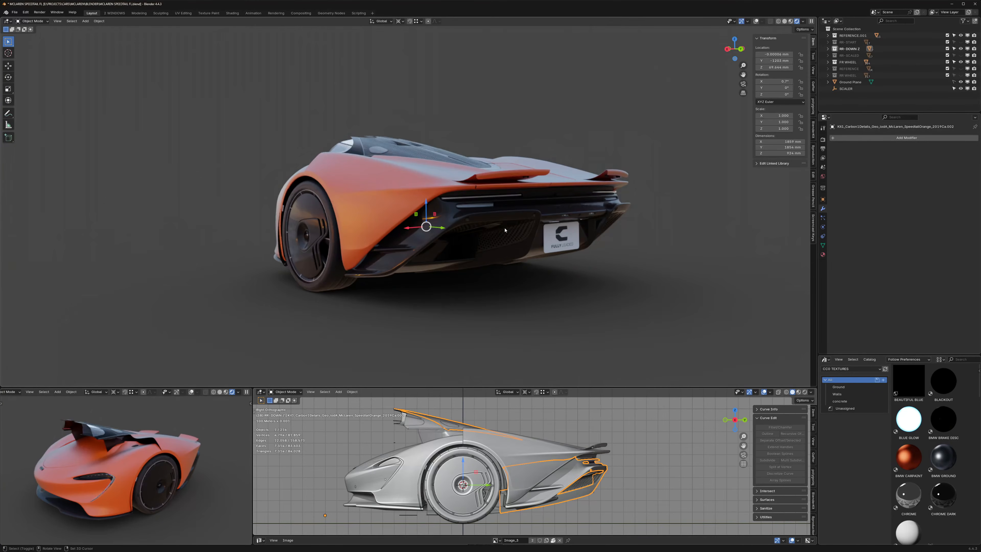
key("4")
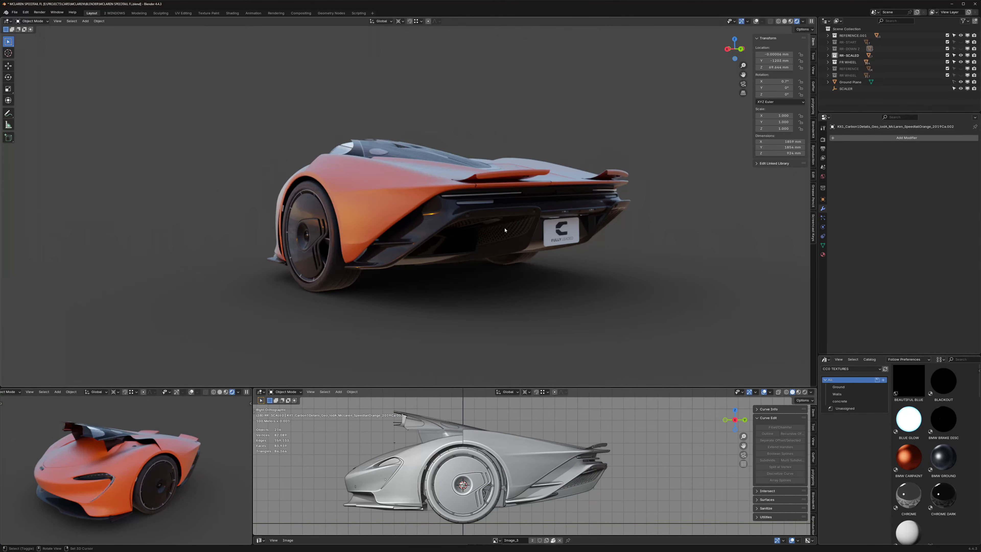
key("3")
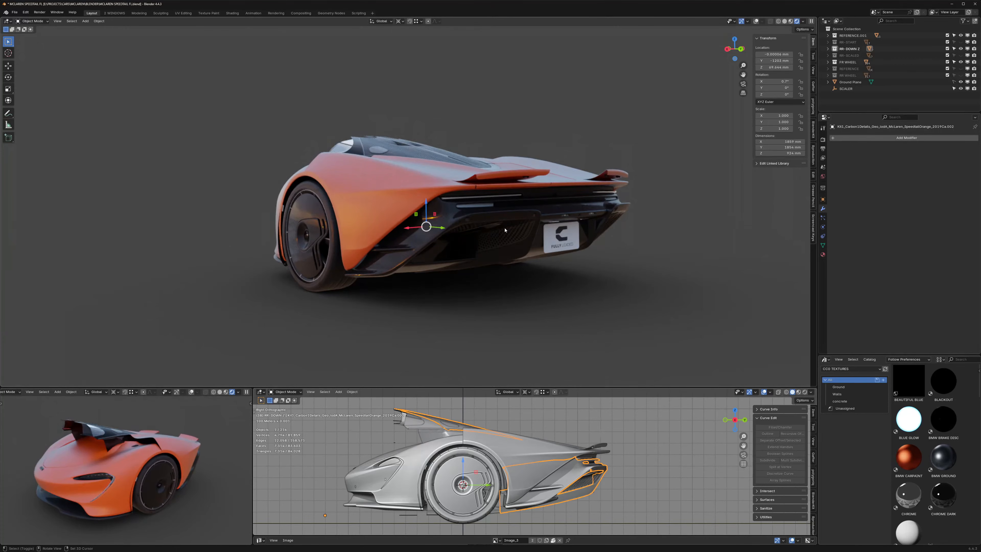
key("4")
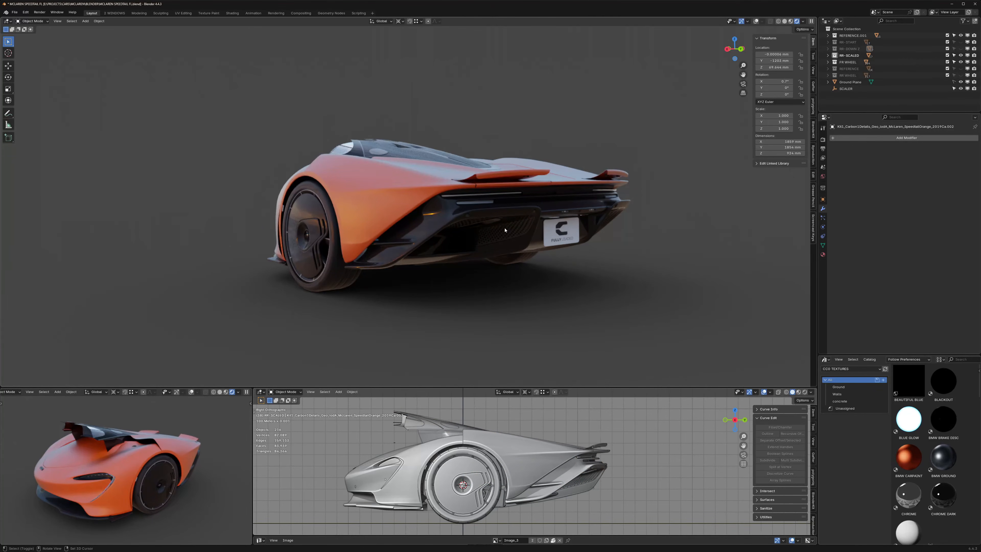
key("3")
key("4")
key("3")
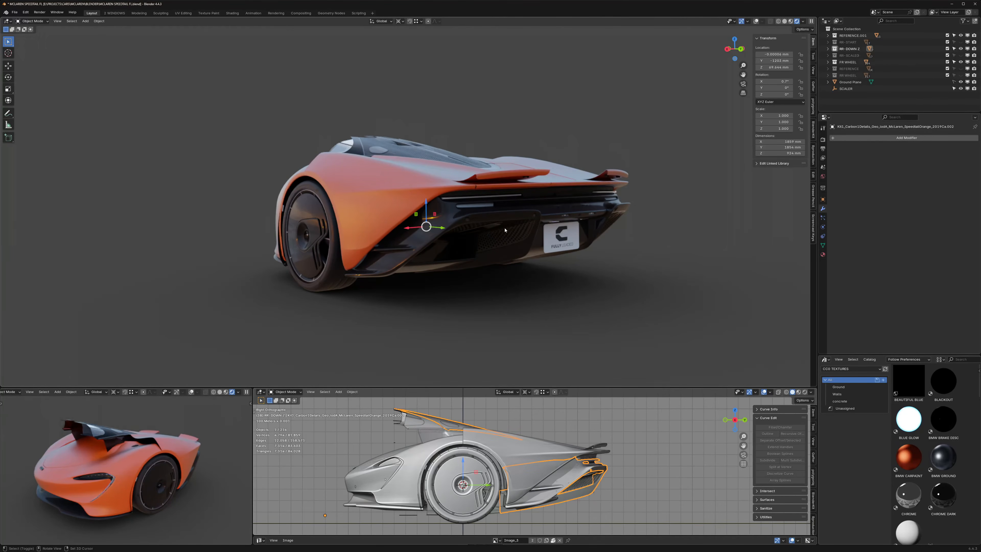
key("4")
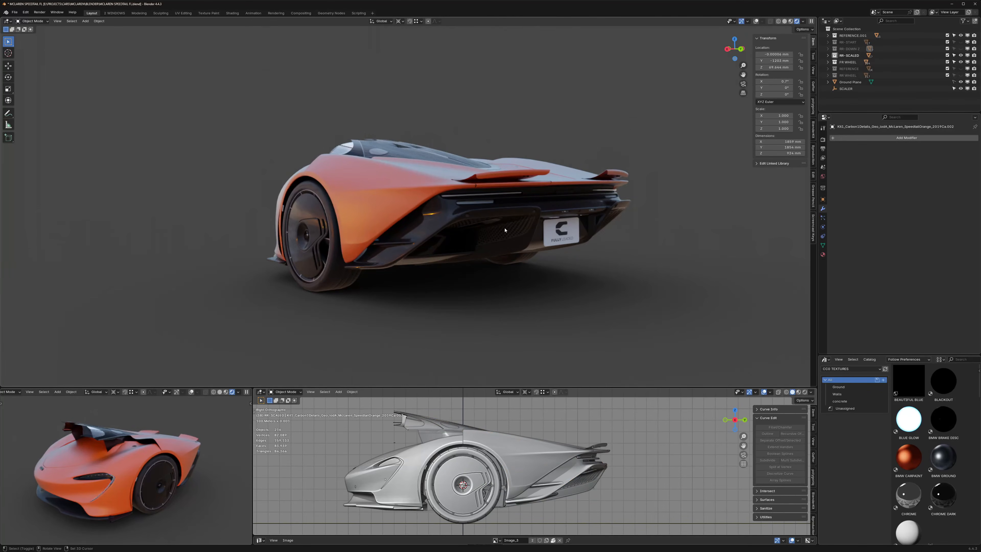
Step: Show only the RR-DOWN 2 version of the rear, view the car from the front three-quarter angle, and save the file
key("3")
middle_click_drag(332, 199, 464, 196)
mouse_move(458, 239)
middle_mouse_down("shift")
mouse_move(458, 225)
mouse_move(478, 223)
middle_mouse_up("shift")
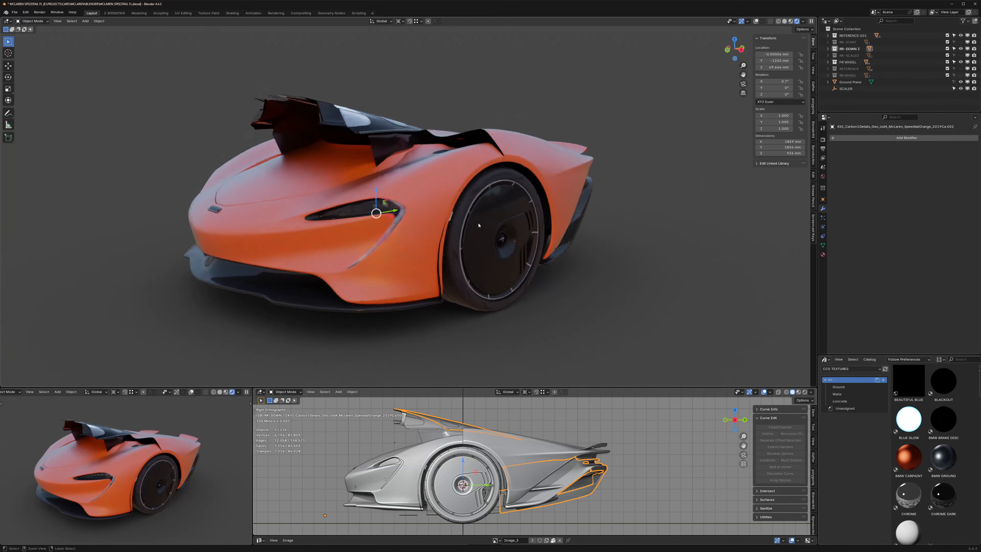
key("ctrl+s")
Step: Switch to YouTube Studio in the browser and end the live stream
key("alt+Tab")
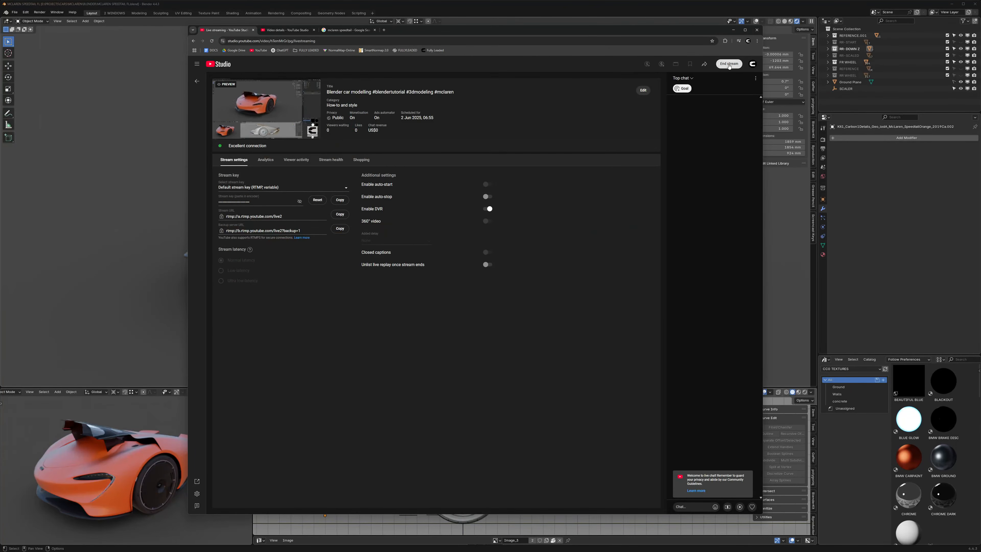
left_click(729, 64)
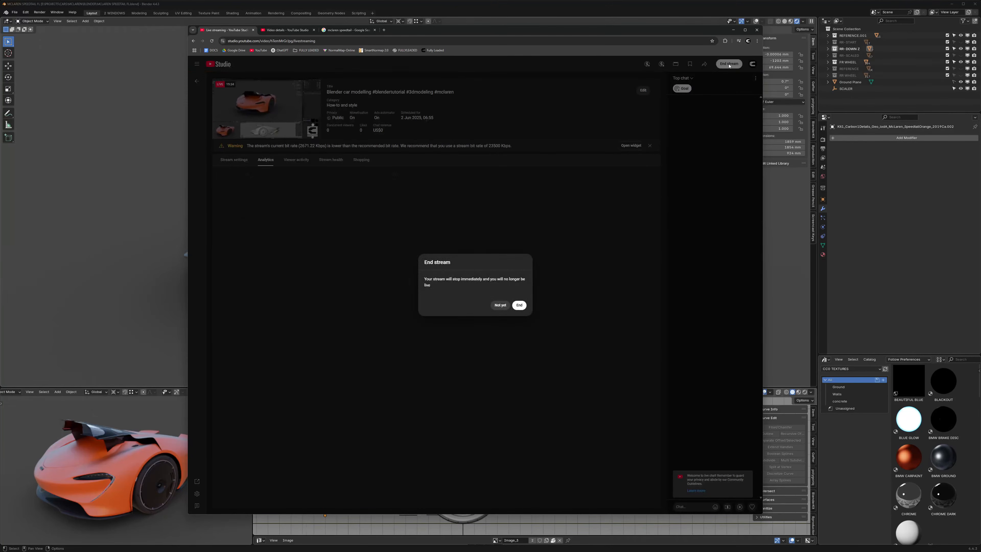
left_click(516, 305)
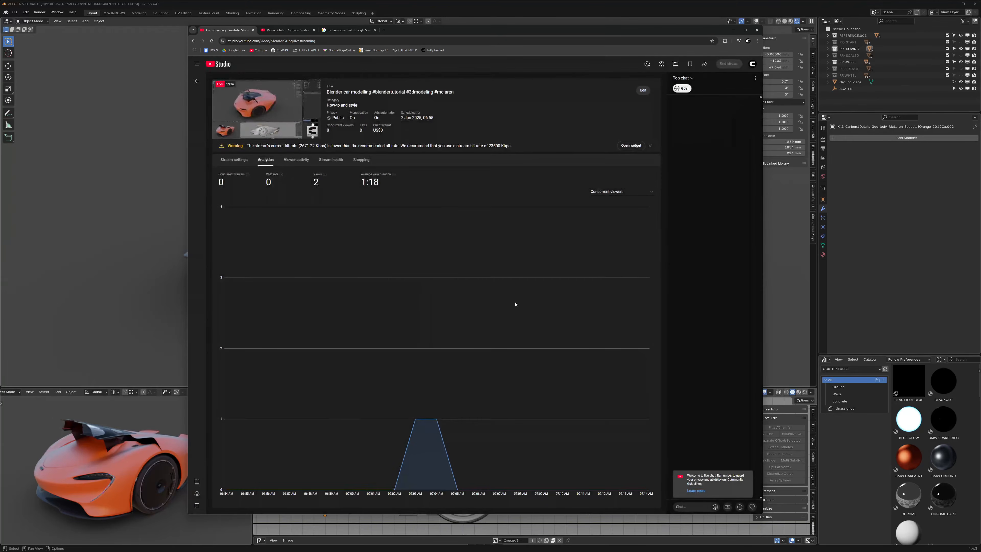